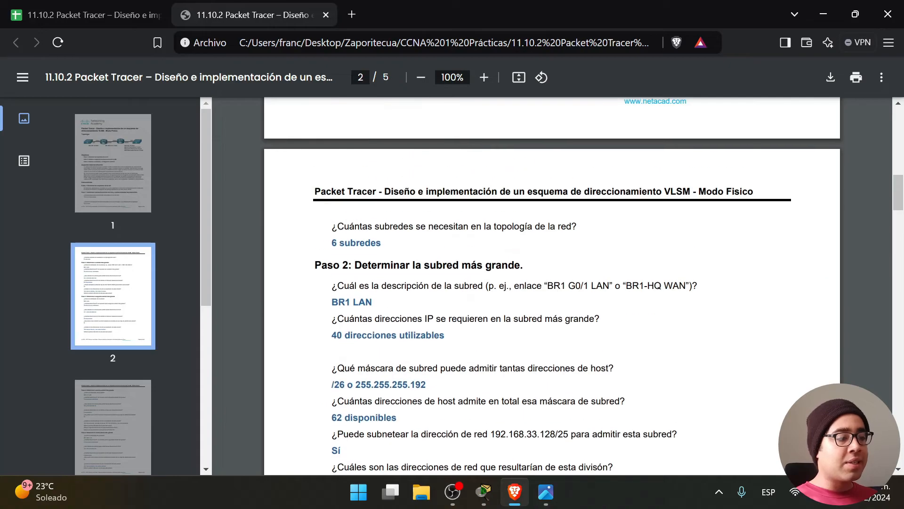
Switch from the lab PDF to the Google Sheets VLSM worksheet tab.
left_click(132, 6)
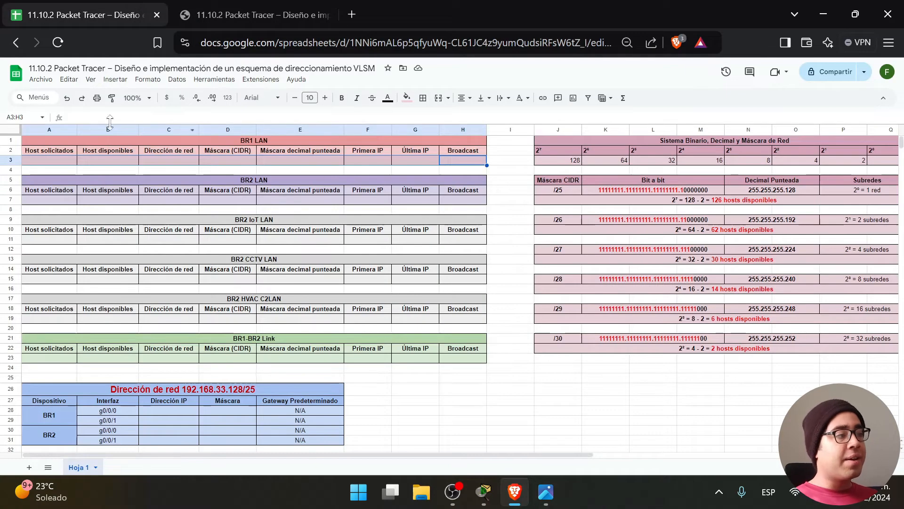
left_click(496, 222)
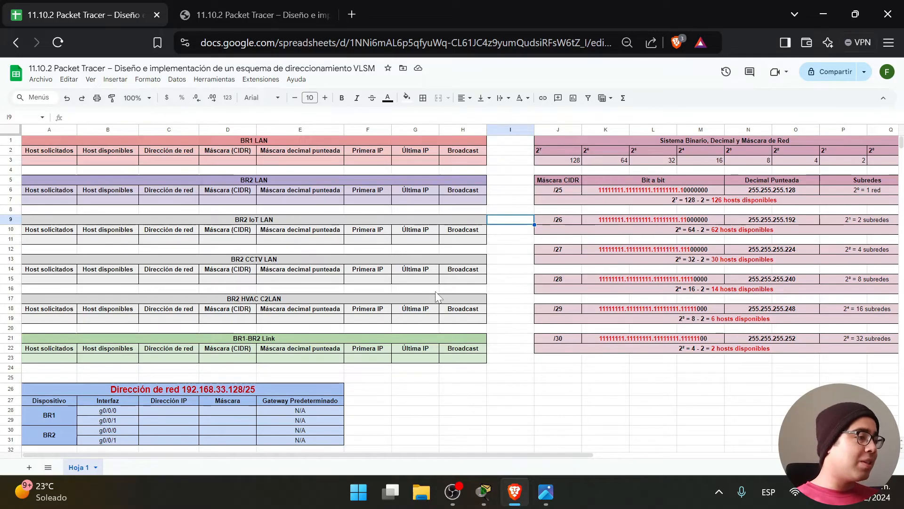
Switch to the lab PDF tab and scroll through page 1's topology and objectives.
left_click(226, 18)
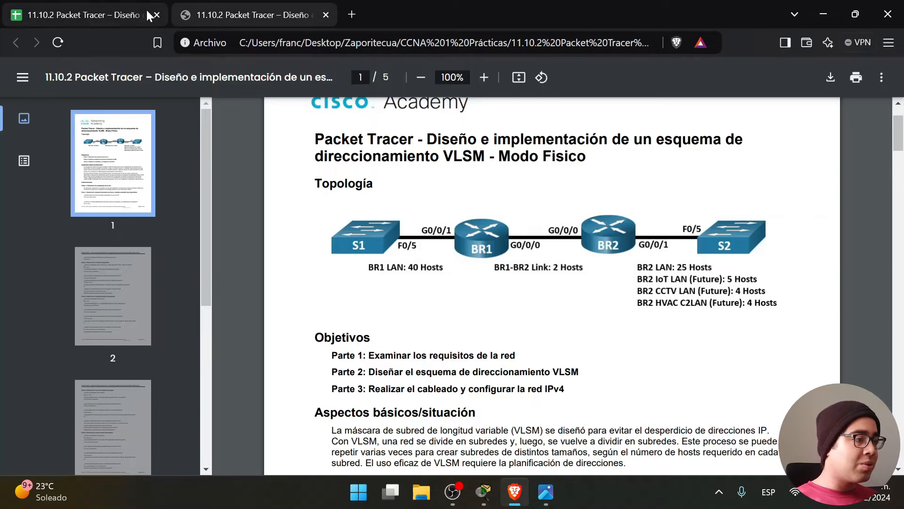
left_click(141, 15)
left_click(250, 11)
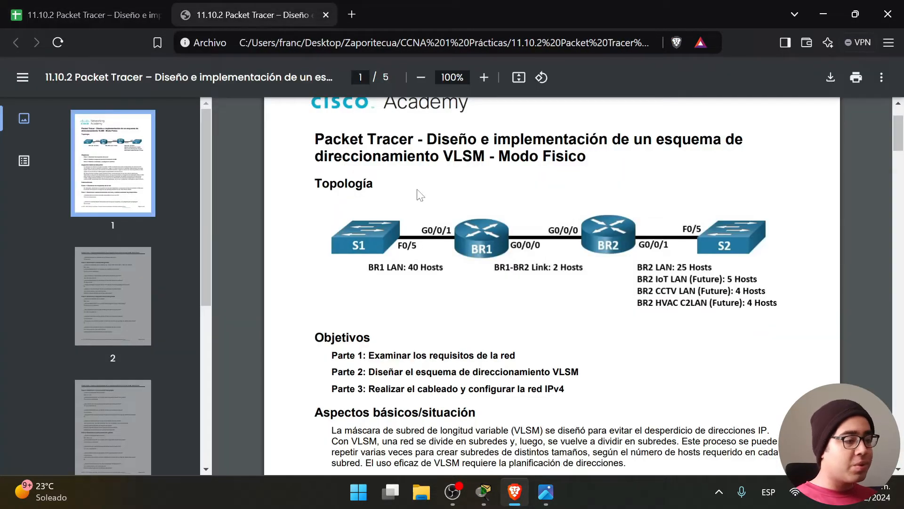
scroll(470, 264, "down", 5)
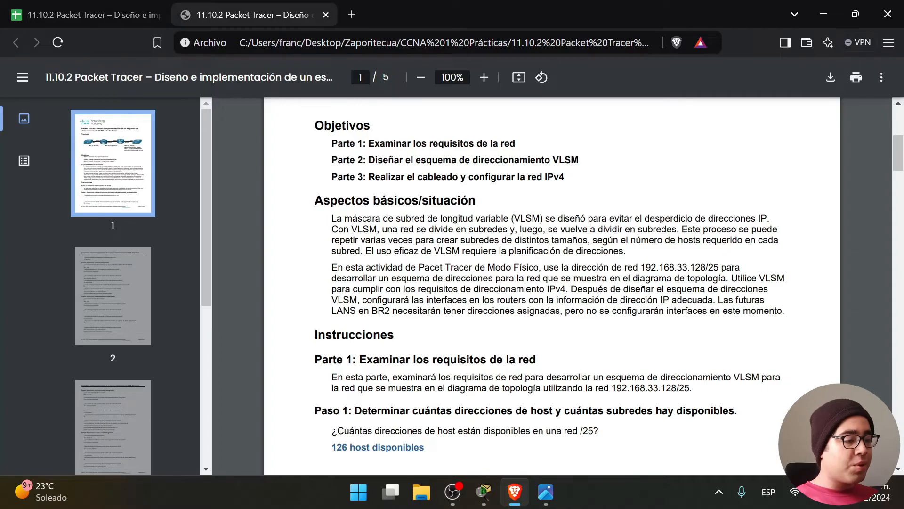
scroll(551, 282, "up", 6)
Bring up the Packet Tracer VLSM activity and highlight the objectives in its task text.
left_click(484, 492)
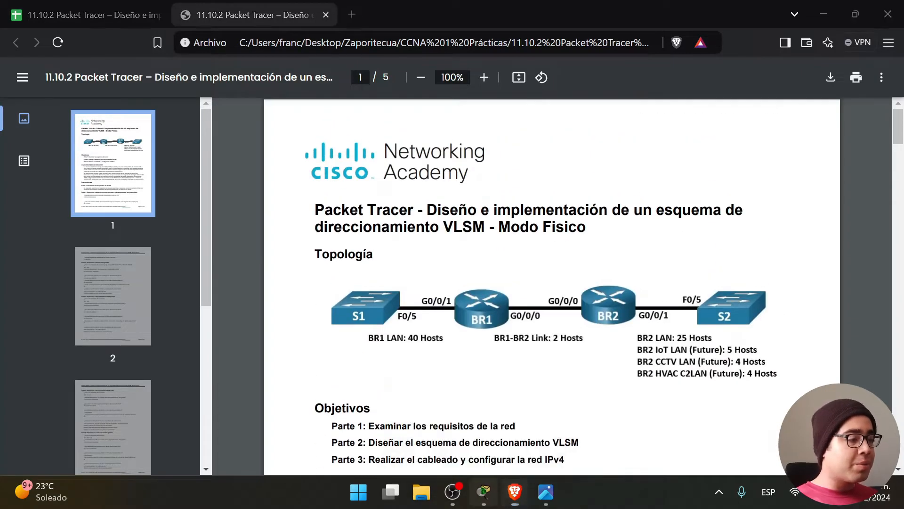
left_click(239, 262)
left_click_drag(231, 278, 2, 228)
left_click(88, 253)
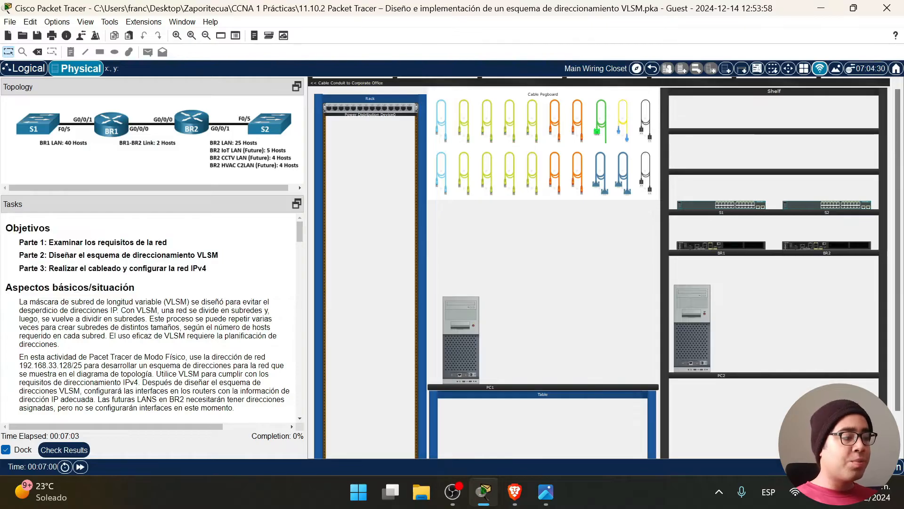
scroll(78, 279, "down", 1)
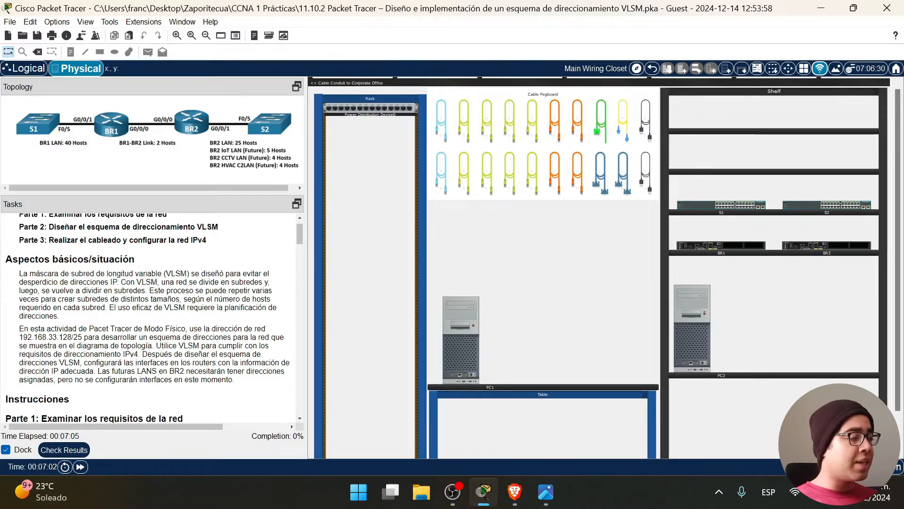
double_click(23, 274)
left_click_drag(30, 274, 157, 312)
left_click(157, 312)
left_click_drag(18, 274, 148, 290)
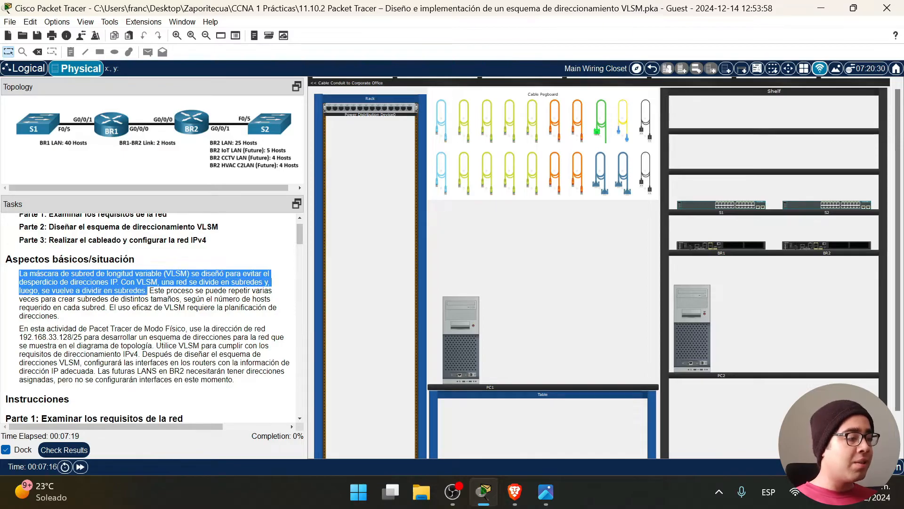
left_click(148, 291)
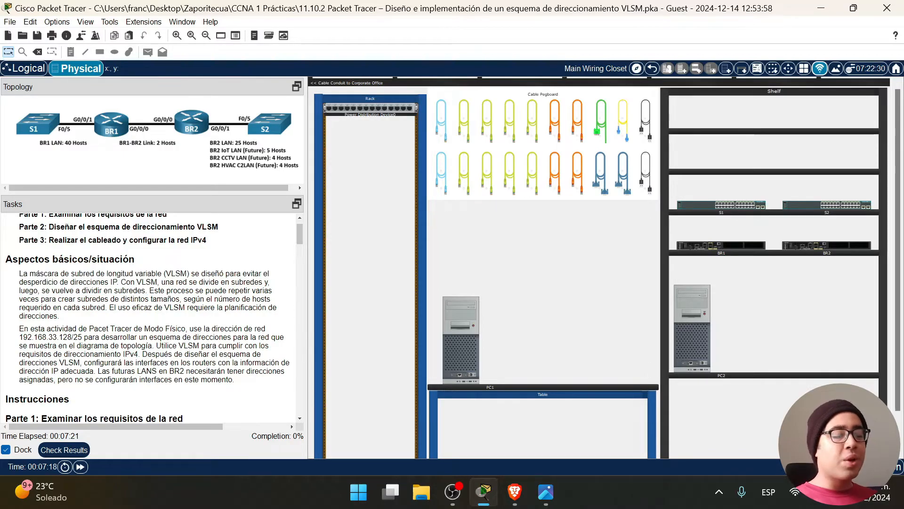
left_click_drag(148, 290, 19, 274)
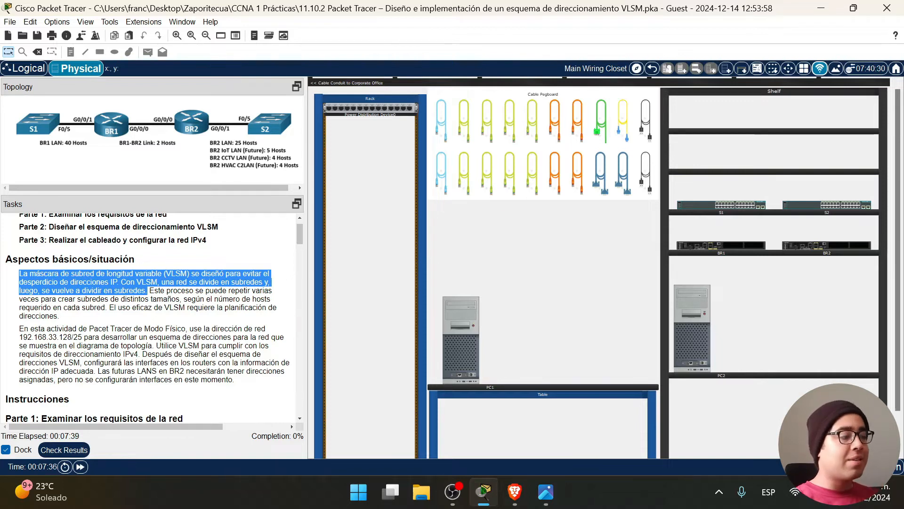
left_click(149, 291)
left_click_drag(149, 291, 158, 318)
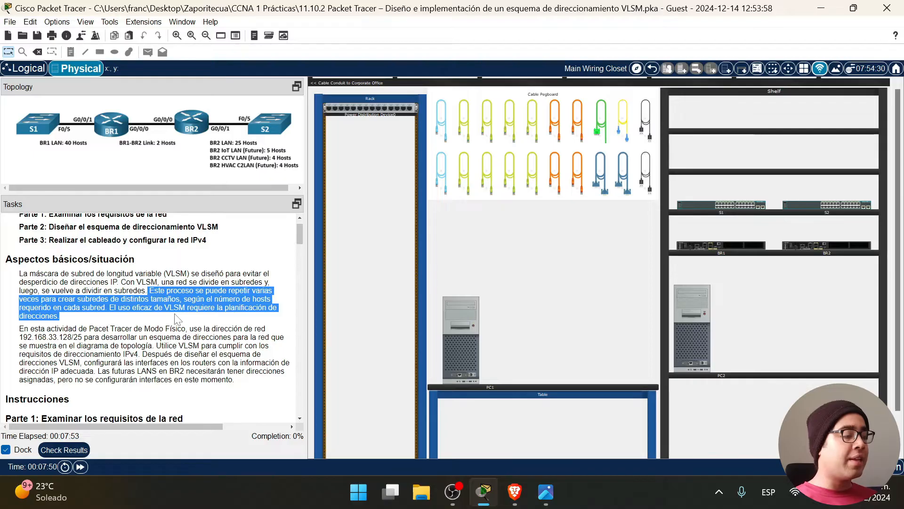
scroll(175, 319, "down", 1)
left_click_drag(19, 300, 74, 309)
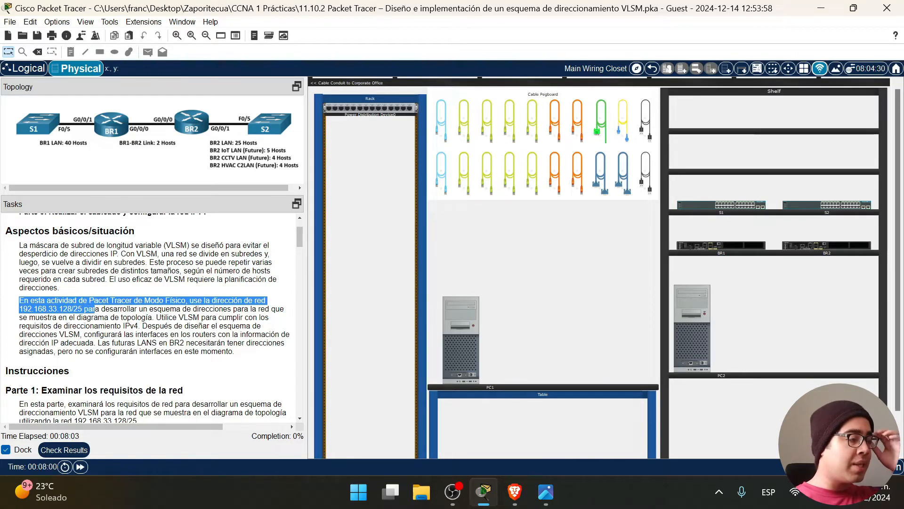
left_click_drag(110, 309, 117, 309)
left_click(117, 309)
left_click_drag(19, 300, 254, 356)
left_click(218, 309)
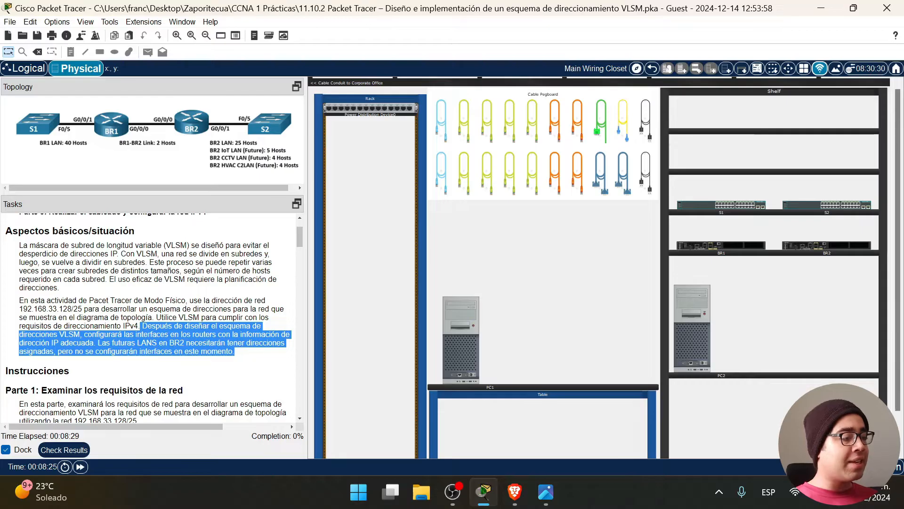
left_click(249, 357)
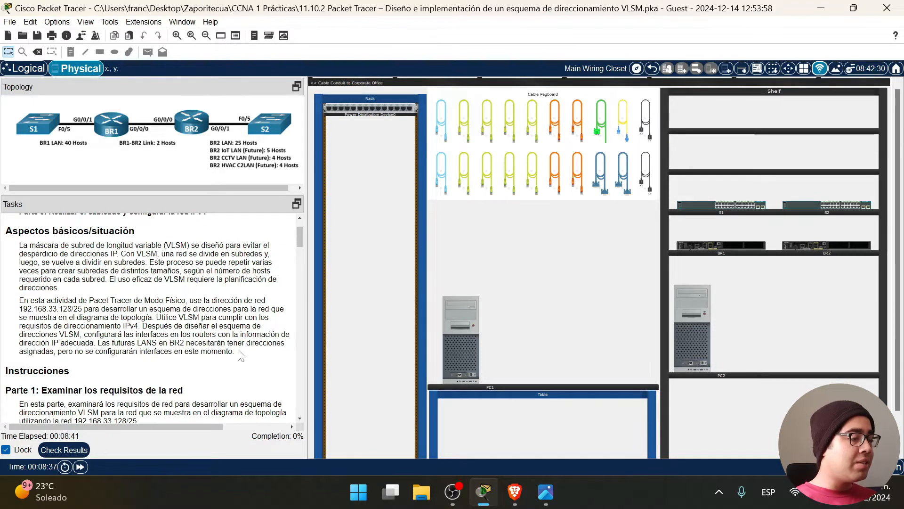
left_click_drag(236, 352, 152, 335)
left_click(262, 158)
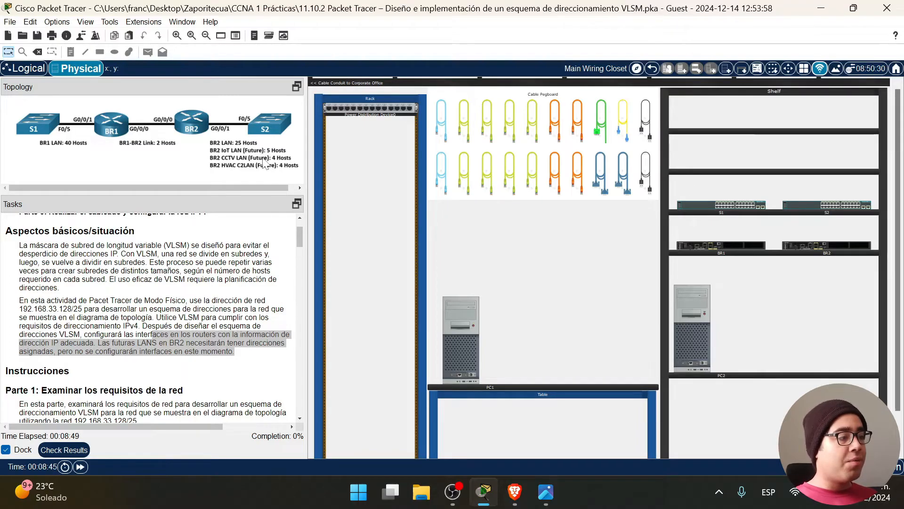
scroll(147, 347, "down", 3)
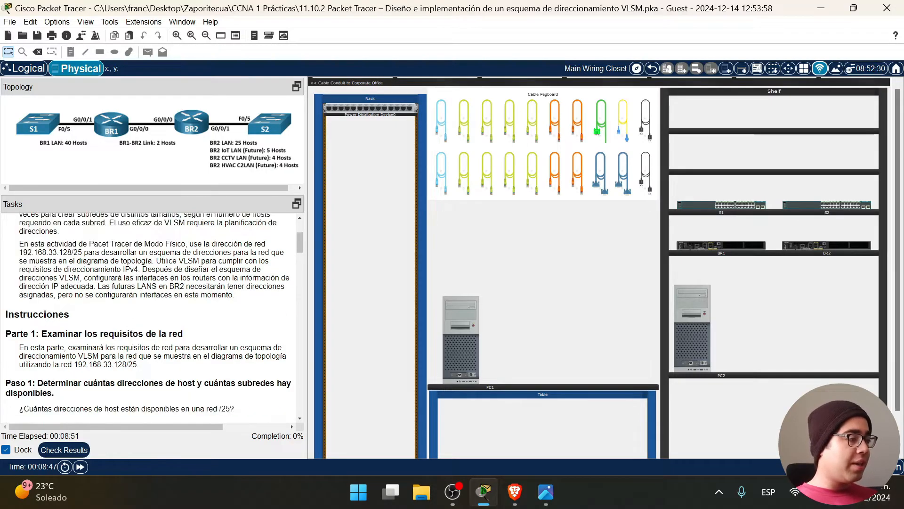
scroll(287, 311, "down", 2)
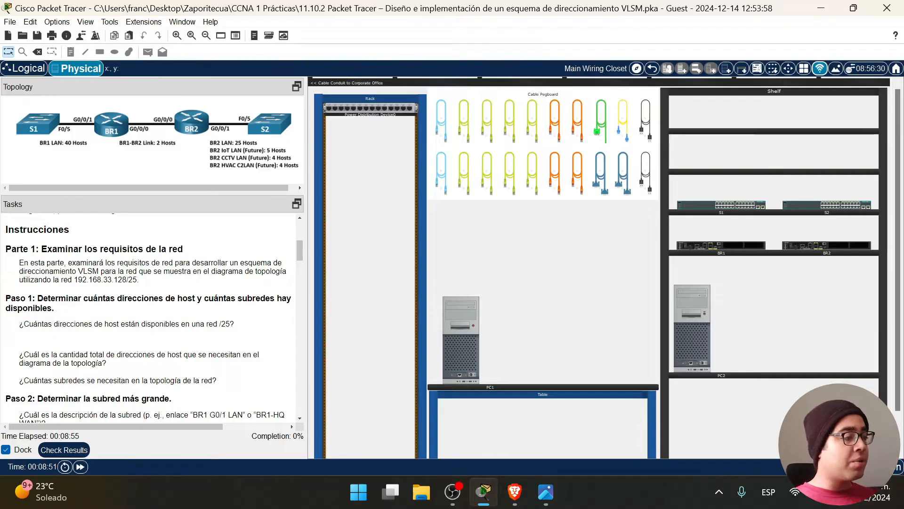
left_click_drag(42, 249, 191, 250)
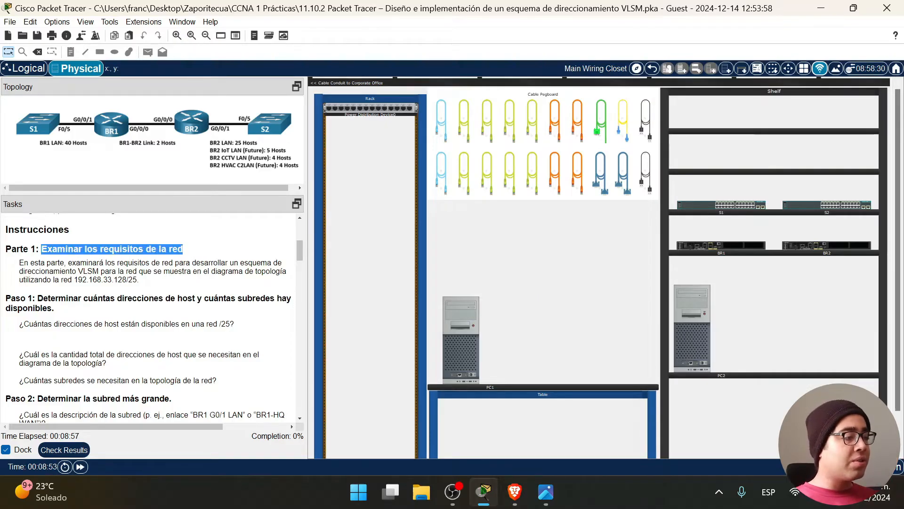
left_click(194, 253)
left_click_drag(18, 264, 242, 286)
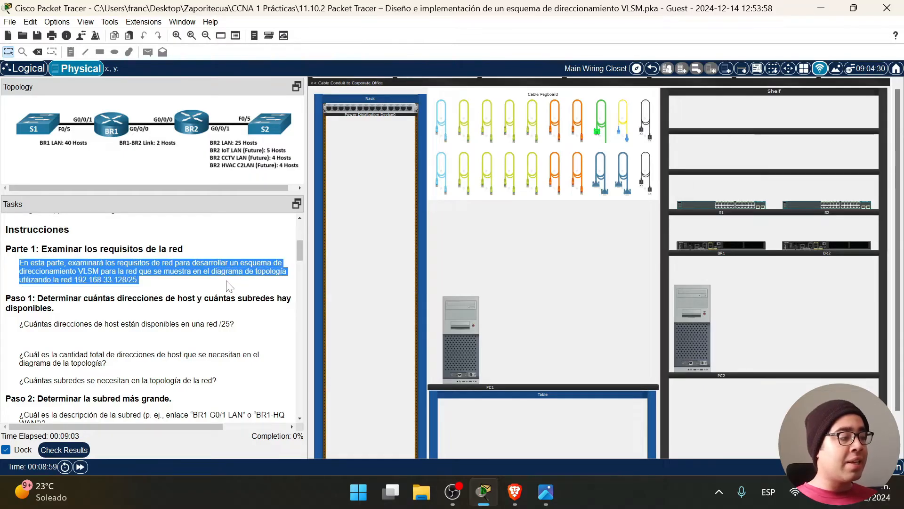
left_click_drag(147, 271, 93, 281)
scroll(150, 316, "down", 3)
scroll(151, 315, "up", 2)
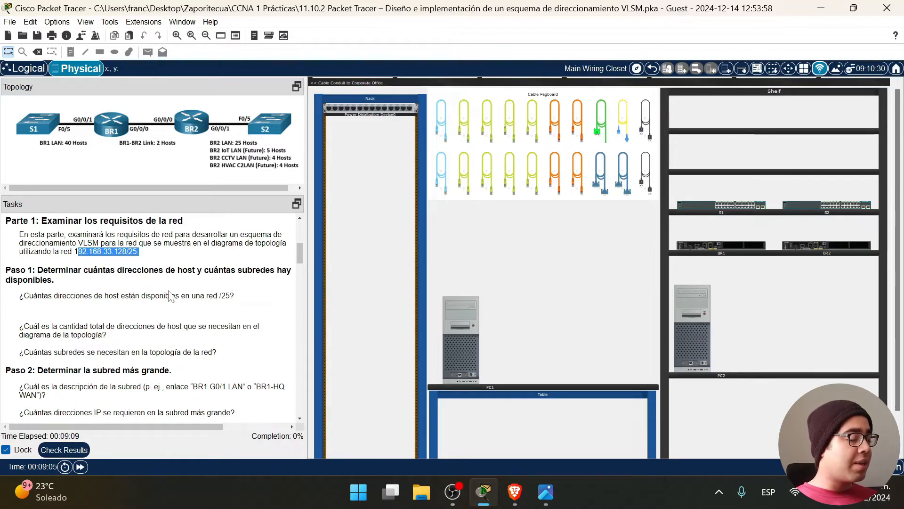
left_click(106, 281)
left_click_drag(37, 270, 108, 283)
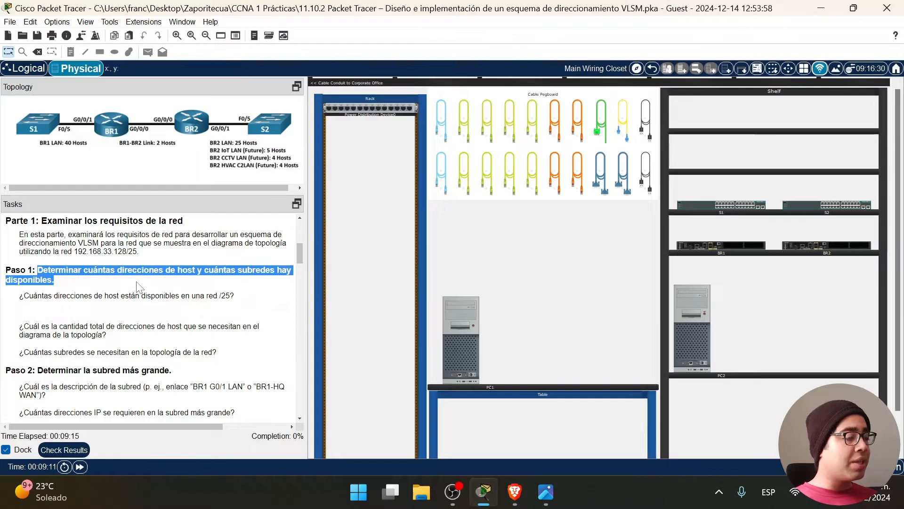
left_click(71, 281)
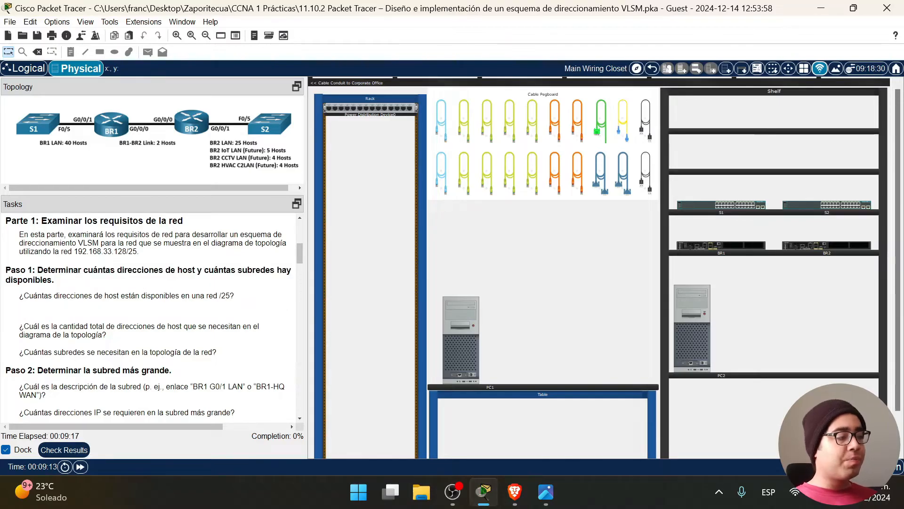
left_click_drag(61, 281, 6, 270)
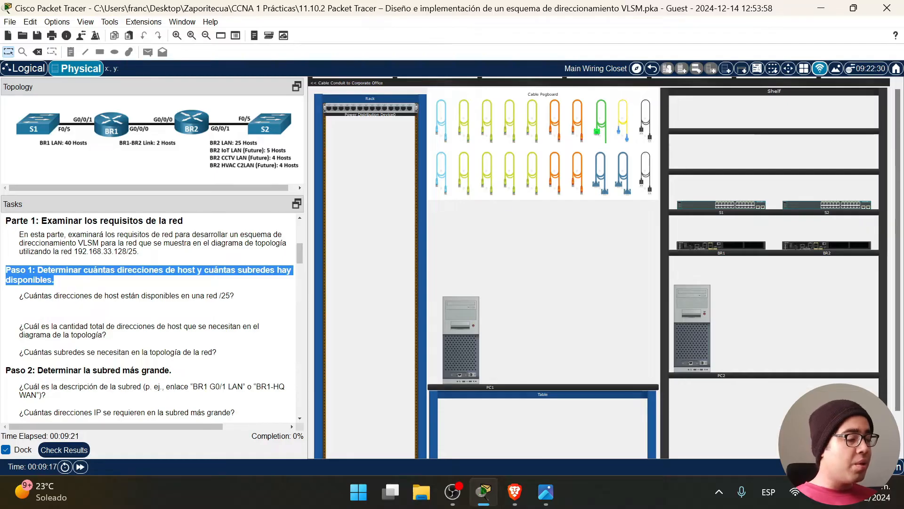
Return to the VLSM sheet and scroll right to view the mask reference table J1:Q26.
left_click(520, 501)
key("ctrl+Tab")
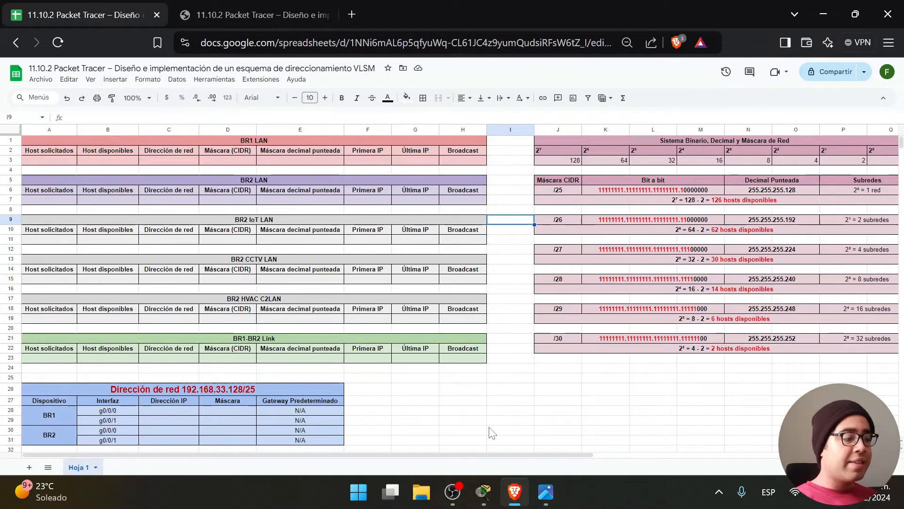
left_click_drag(508, 453, 600, 453)
left_click_drag(731, 372, 405, 119)
left_click(597, 404)
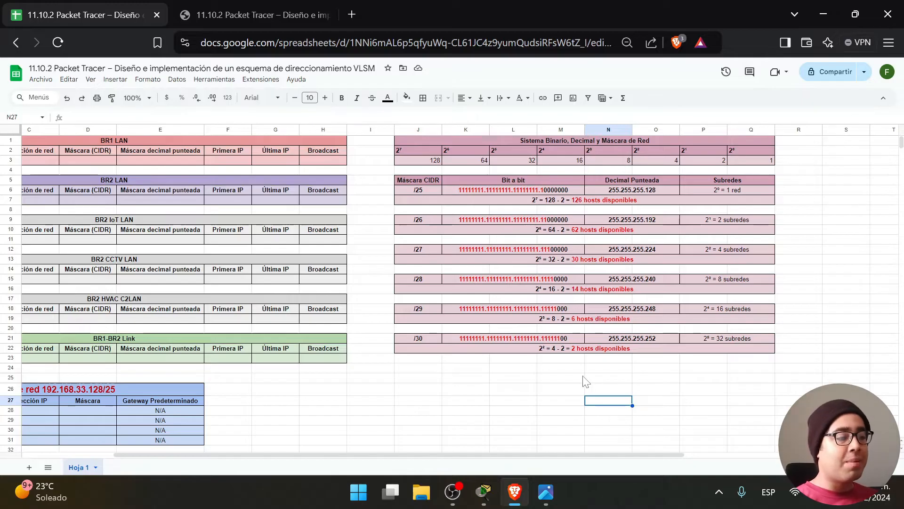
left_click_drag(565, 455, 605, 456)
left_click(581, 393)
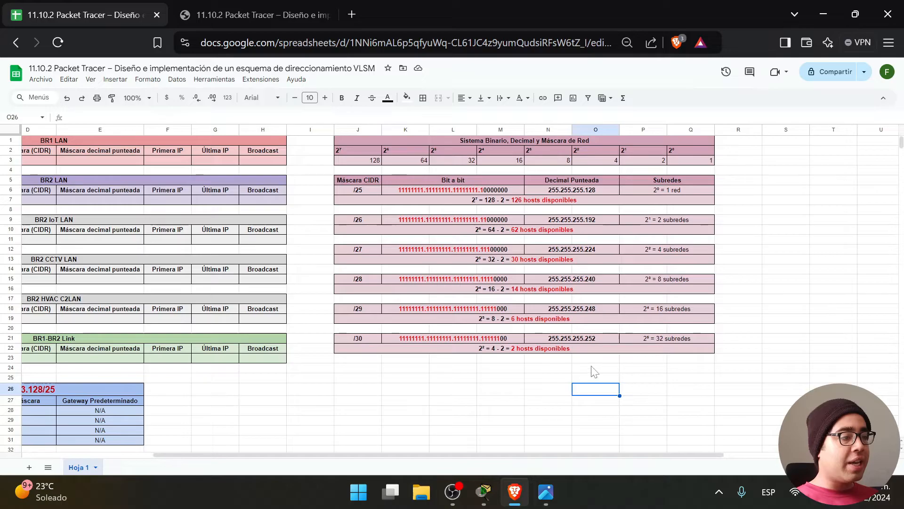
left_click_drag(684, 396, 382, 142)
left_click(561, 393)
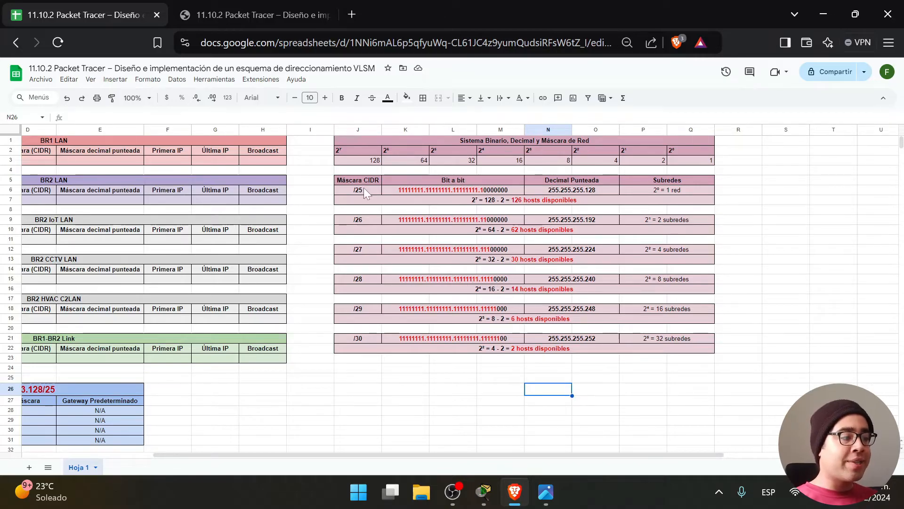
left_click_drag(325, 181, 398, 202)
left_click_drag(327, 220, 344, 293)
left_click(384, 271)
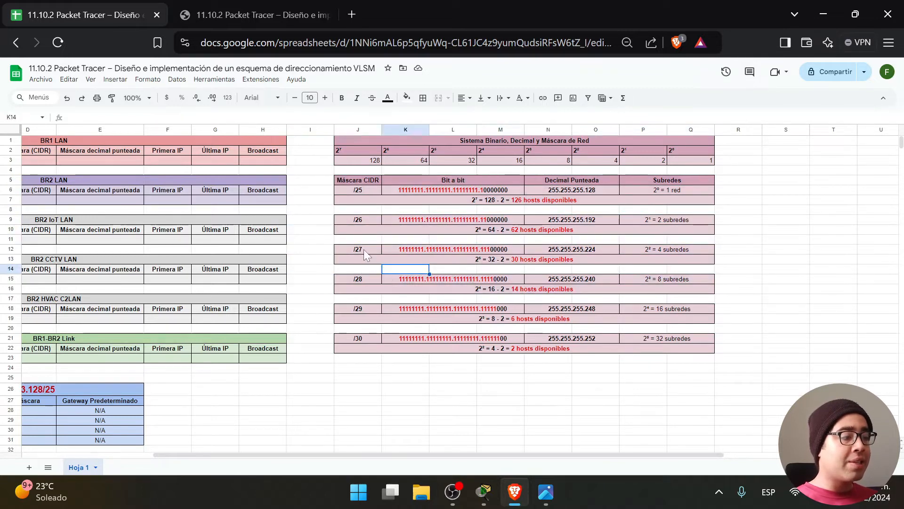
left_click_drag(325, 180, 406, 207)
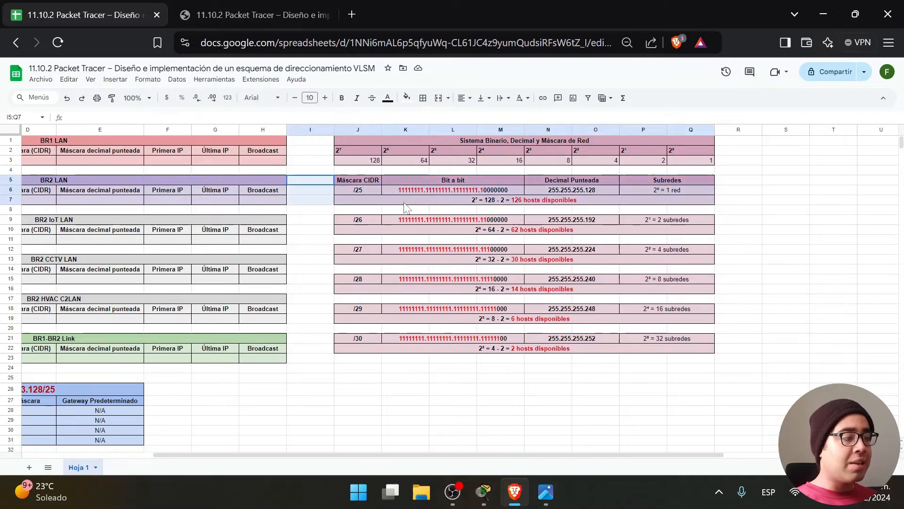
left_click(363, 188)
left_click_drag(330, 220, 382, 234)
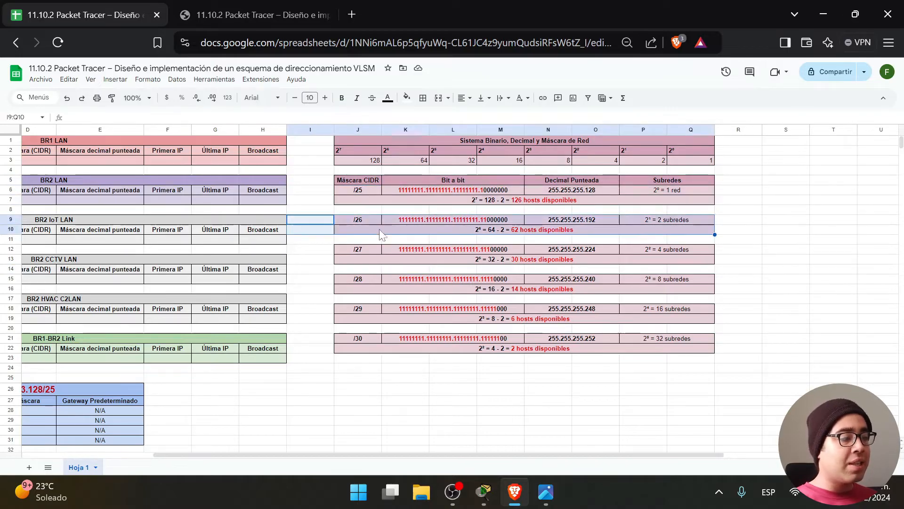
left_click(361, 220)
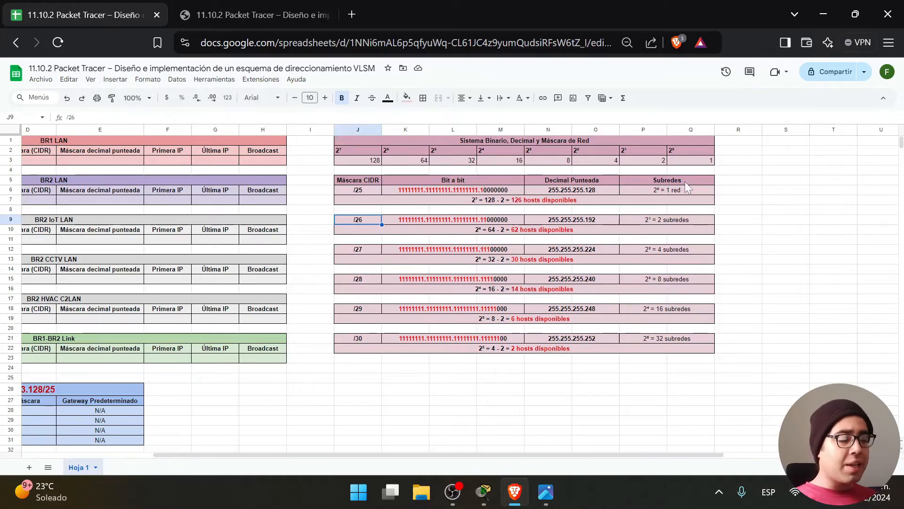
left_click_drag(735, 170, 361, 143)
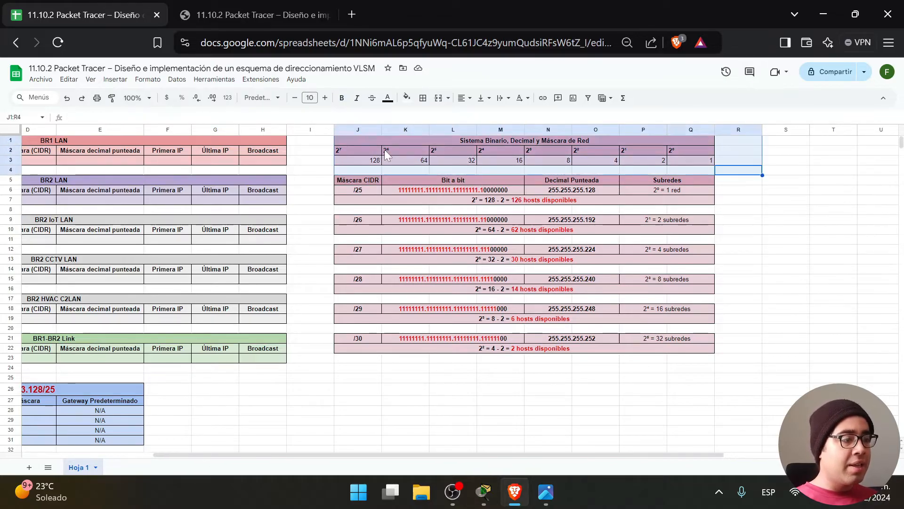
left_click(384, 149)
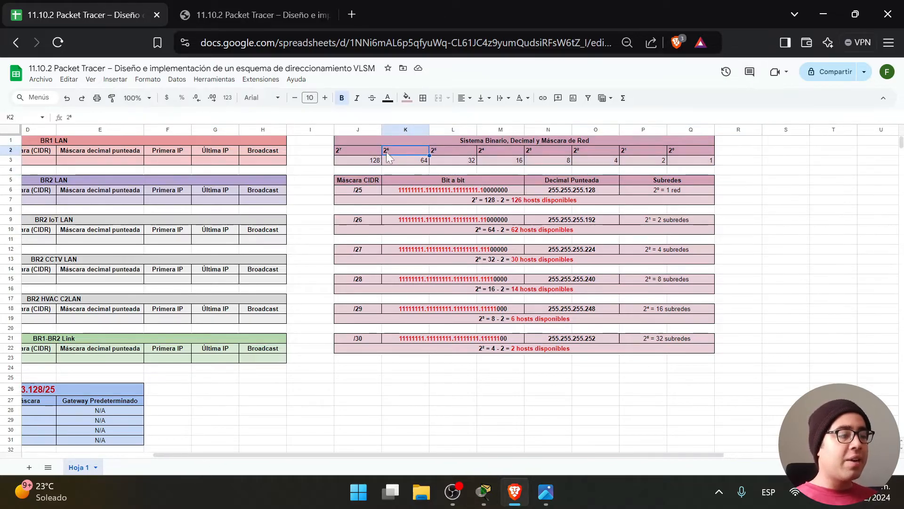
left_click(662, 162)
left_click(678, 152)
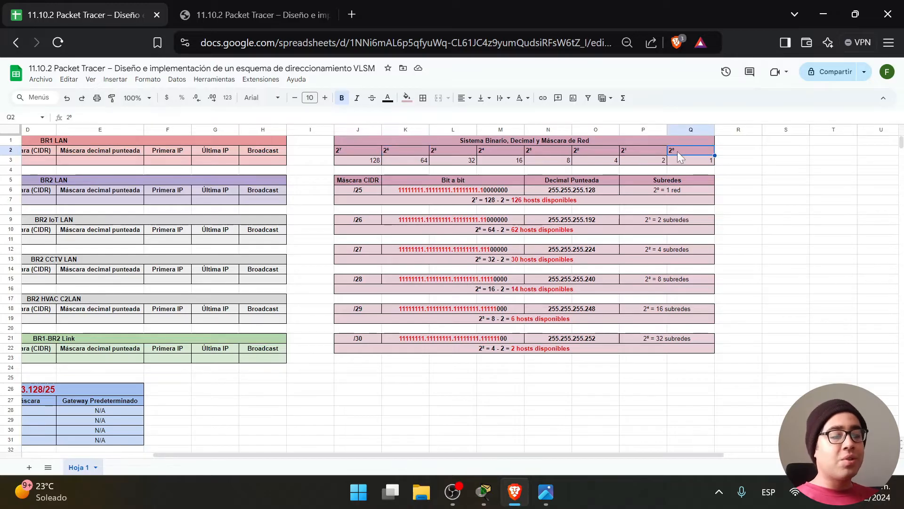
left_click(681, 162)
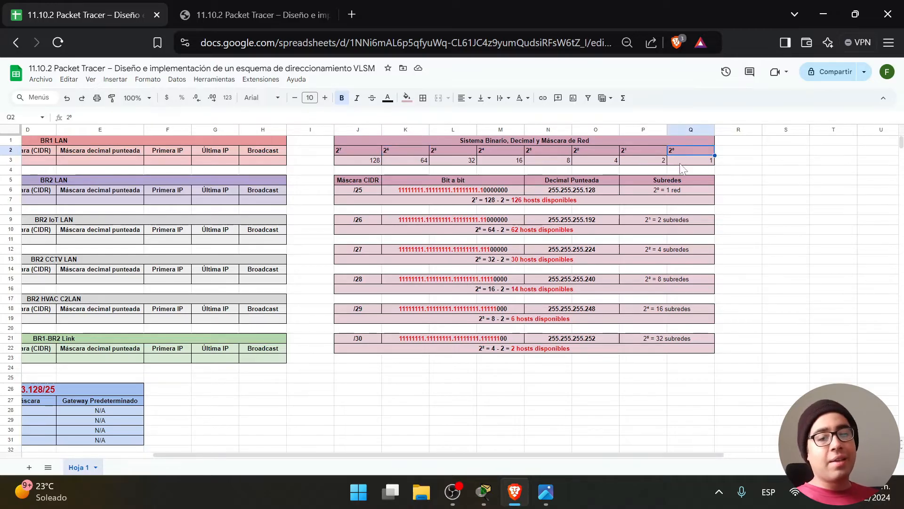
left_click(635, 151)
left_click(637, 162)
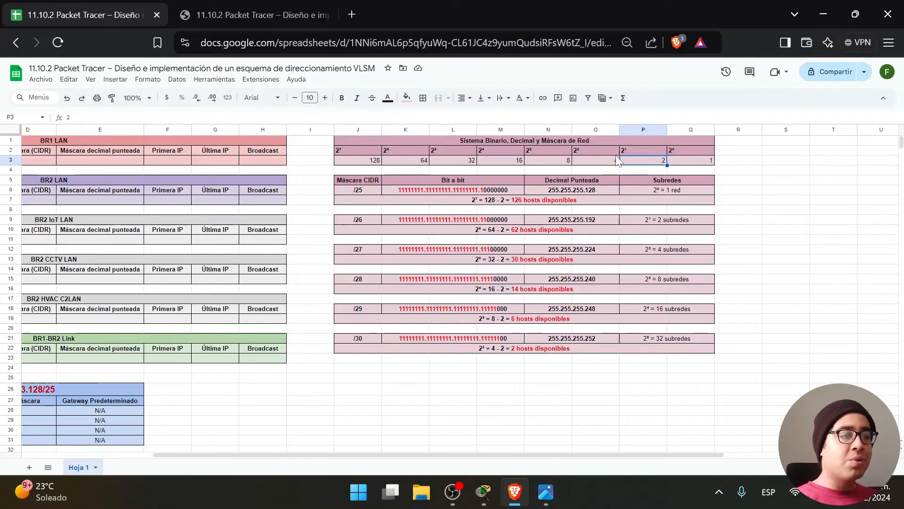
left_click(611, 149)
left_click(614, 162)
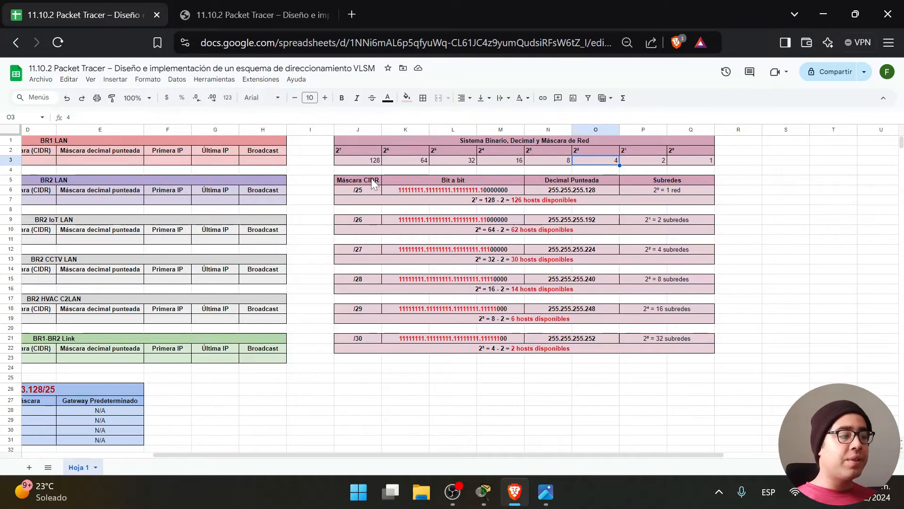
double_click(415, 189)
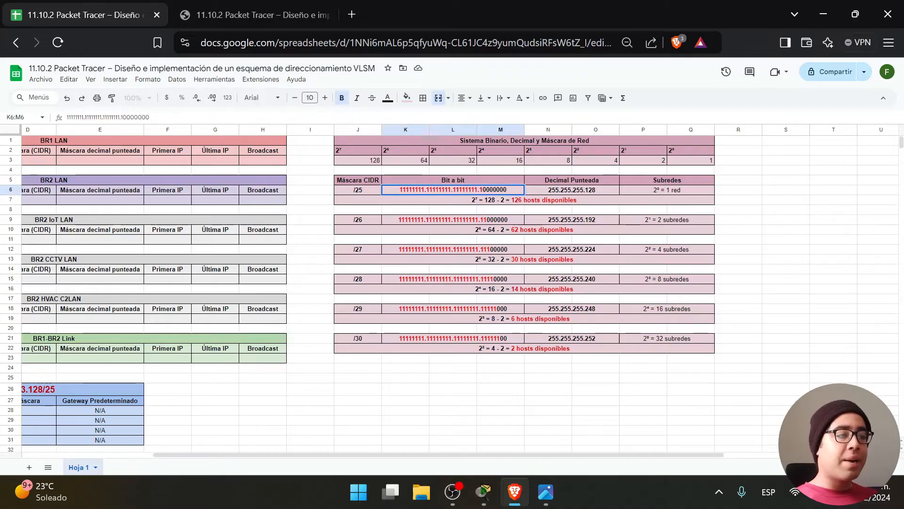
left_click(362, 190)
double_click(399, 190)
left_click_drag(399, 190, 508, 189)
key("ctrl+z")
double_click(433, 190)
left_click(432, 189)
left_click(451, 190)
double_click(451, 190)
left_click(452, 190)
left_click(478, 189)
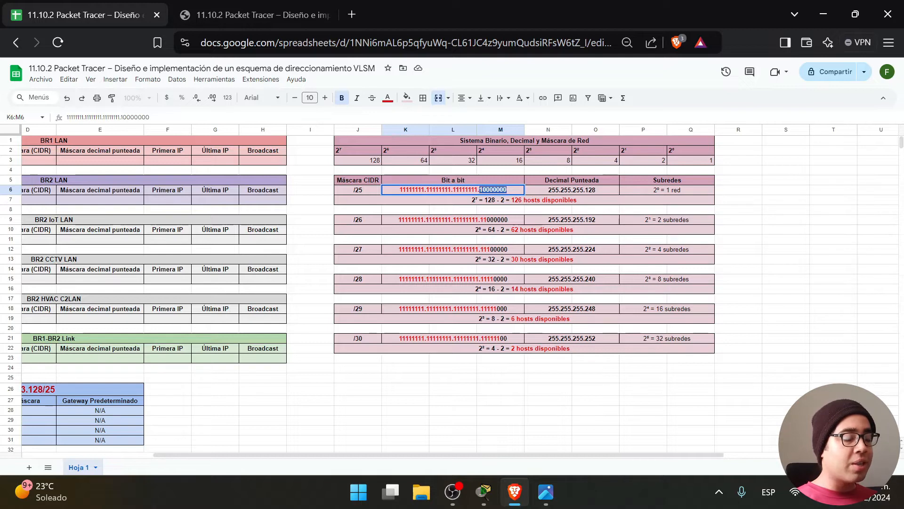
left_click(809, 287)
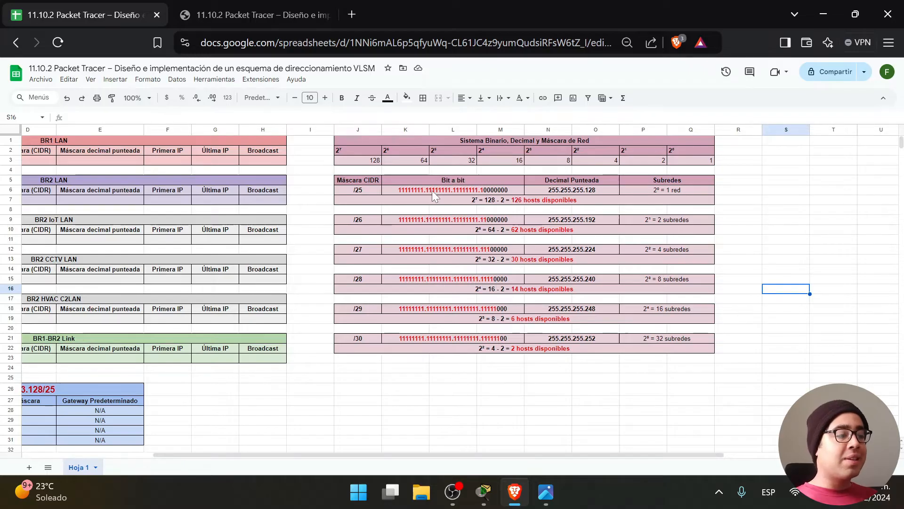
left_click(369, 179)
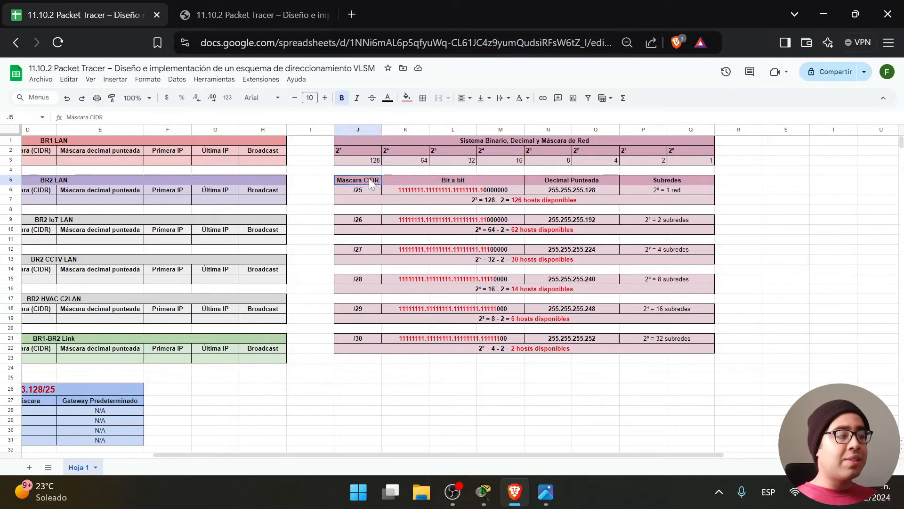
left_click(473, 182)
left_click(579, 182)
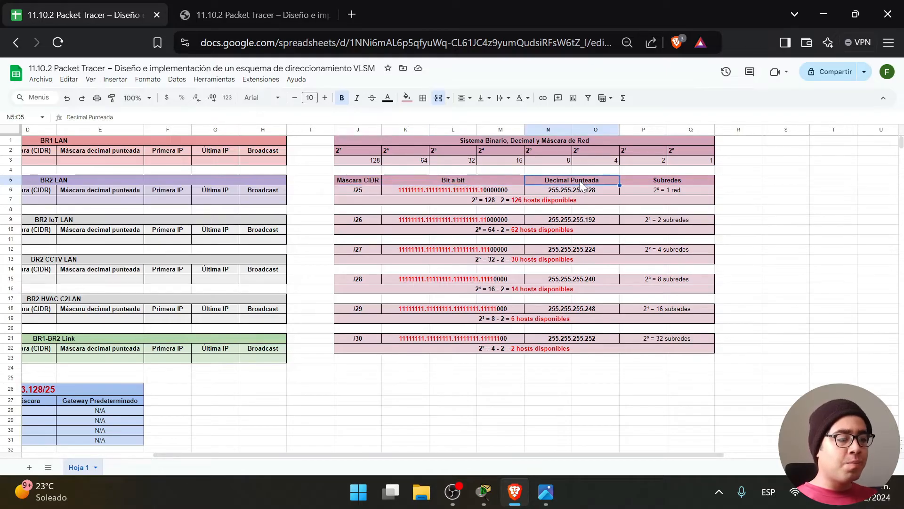
left_click(392, 189)
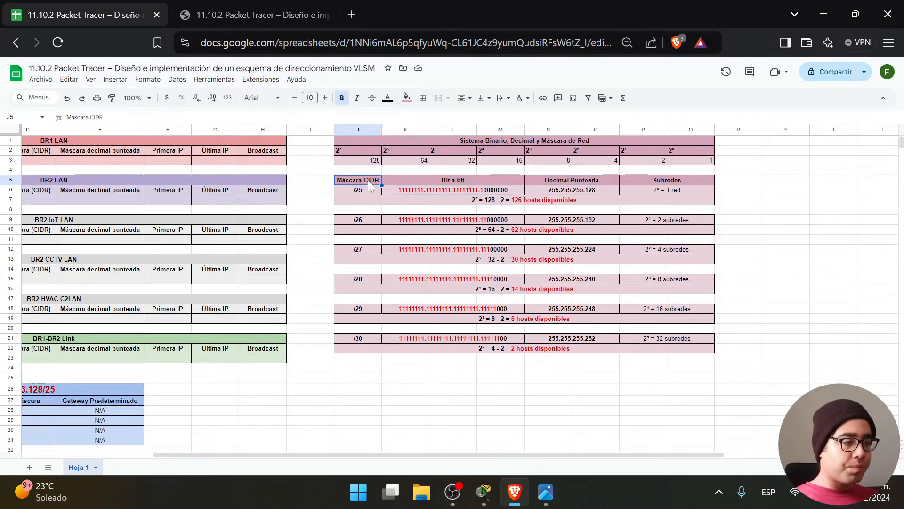
left_click(354, 193)
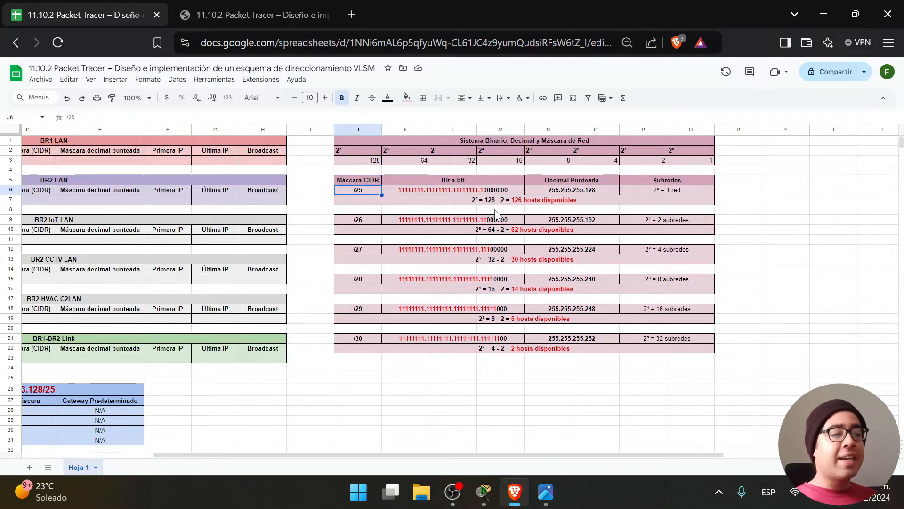
left_click(469, 190)
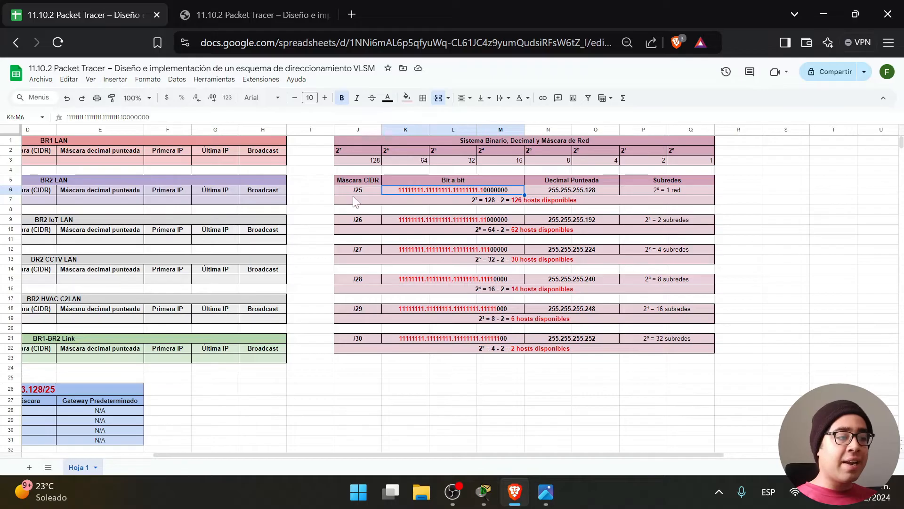
left_click(366, 190)
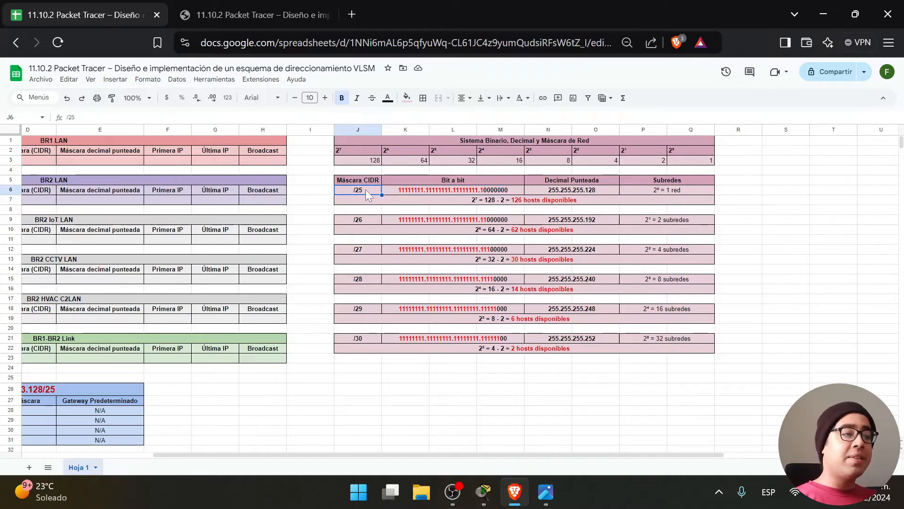
left_click(398, 192)
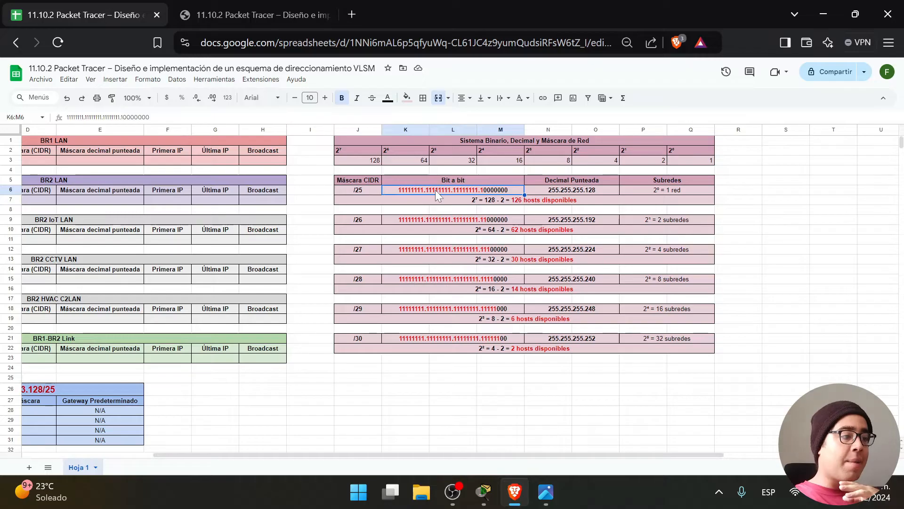
key("Return")
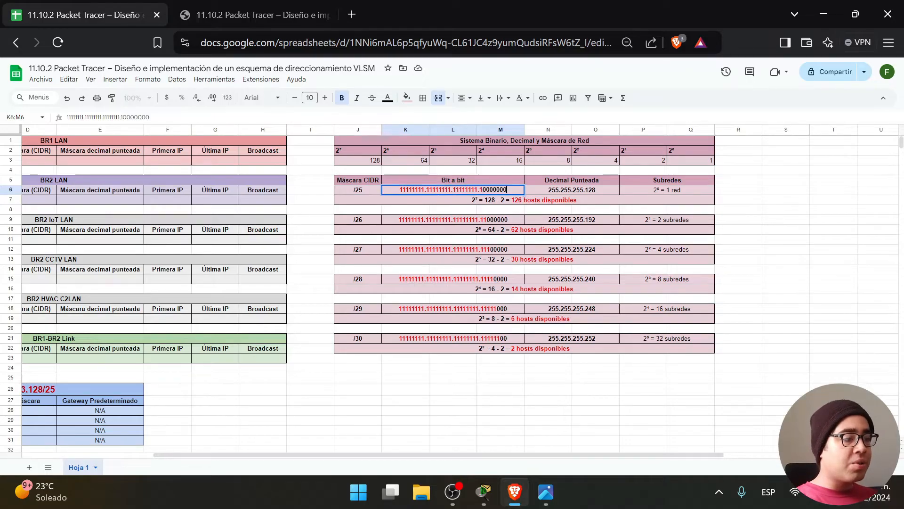
left_click_drag(399, 189, 479, 190)
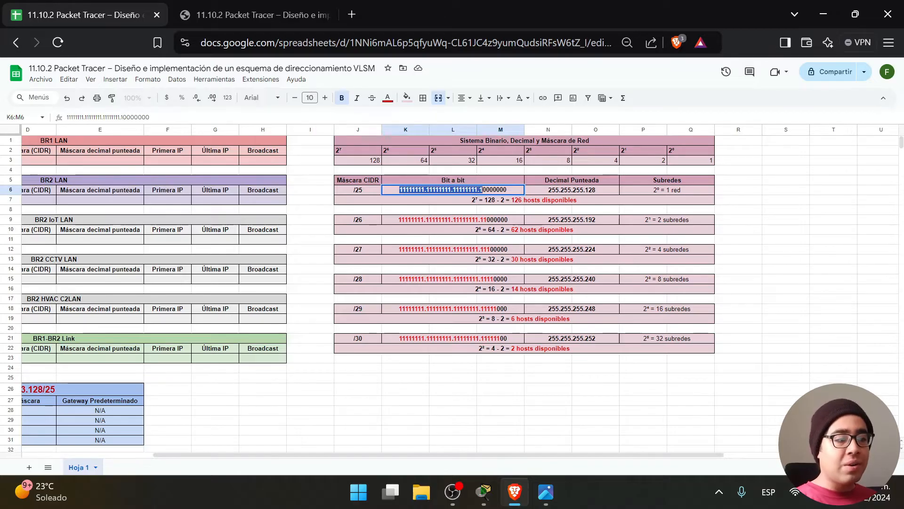
key("Escape")
left_click_drag(483, 189, 399, 190)
left_click(365, 190)
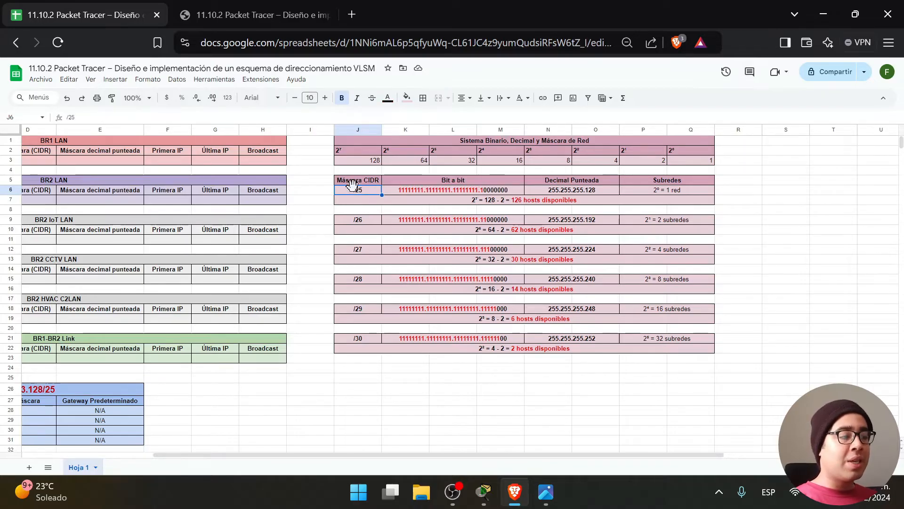
left_click(456, 189)
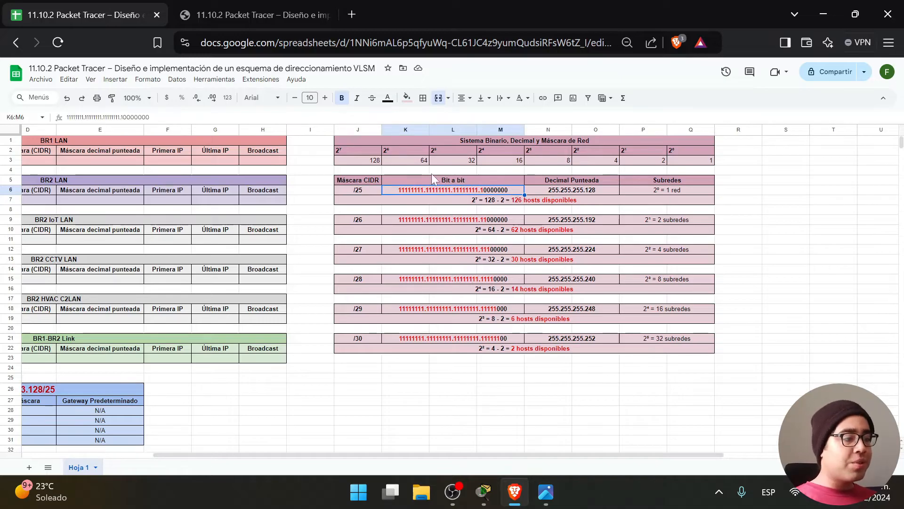
left_click(549, 191)
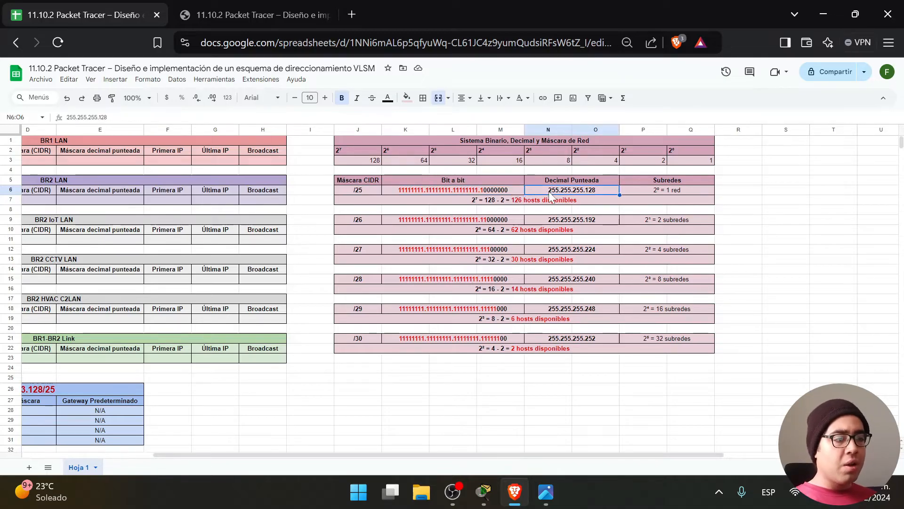
left_click(490, 190)
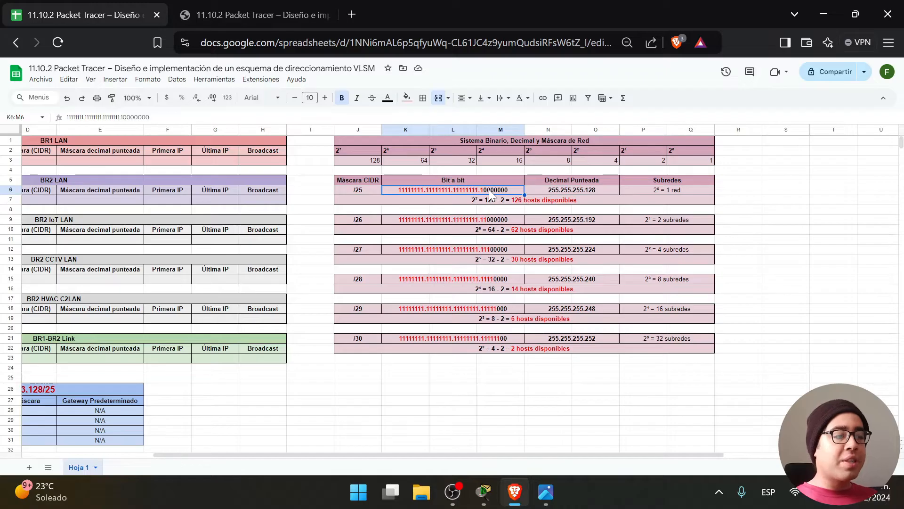
left_click(565, 189)
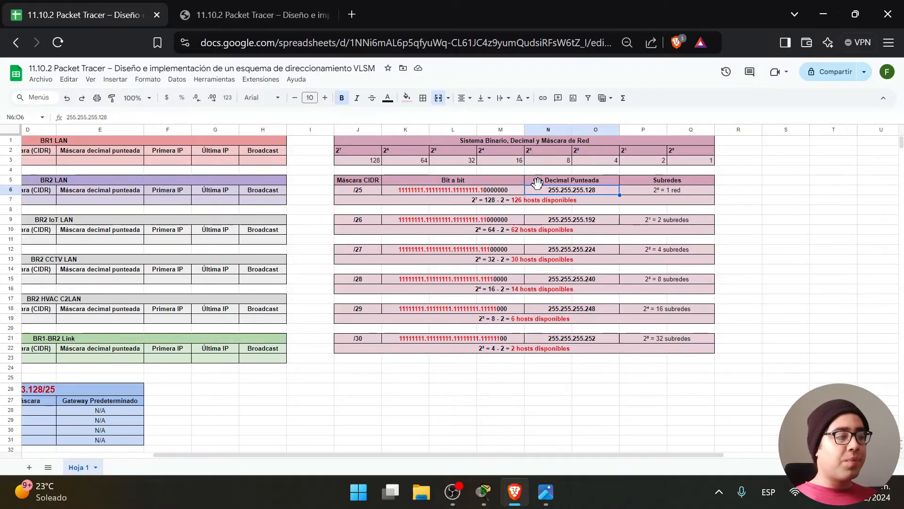
double_click(498, 191)
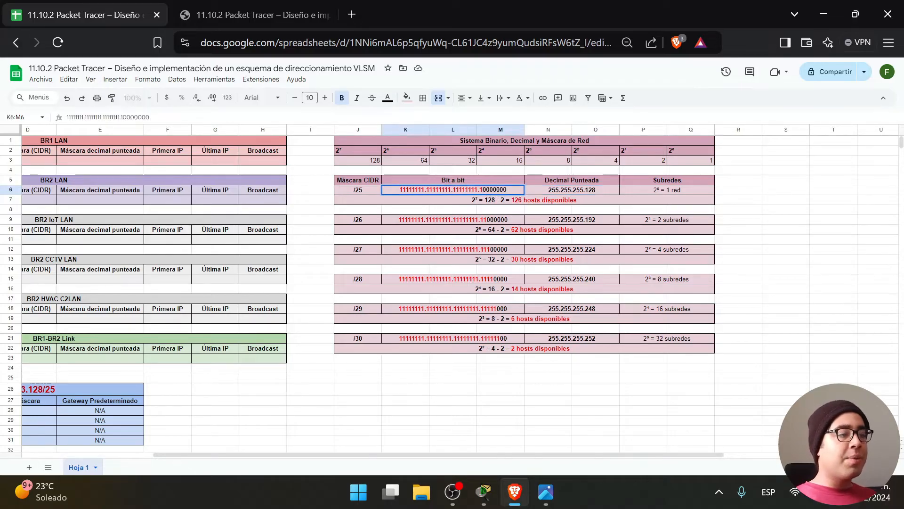
left_click_drag(400, 190, 421, 190)
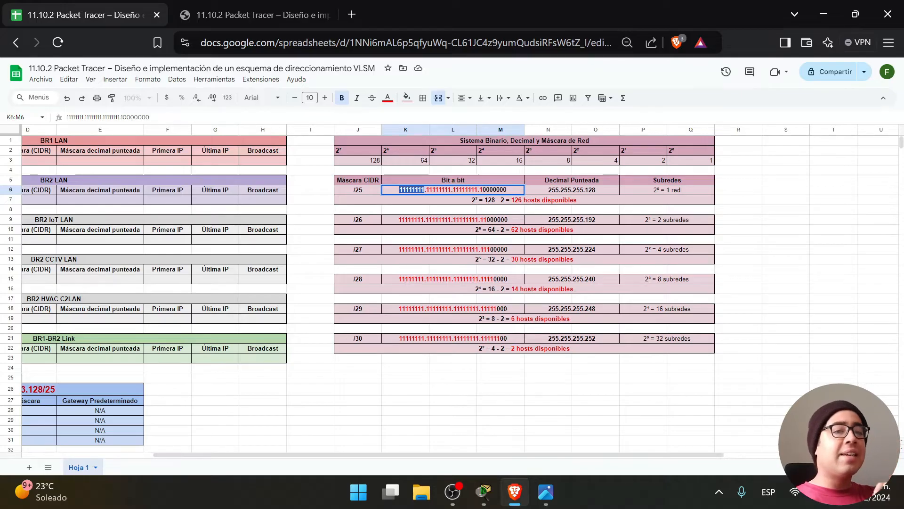
left_click(414, 189)
left_click_drag(399, 189, 425, 190)
left_click(425, 189)
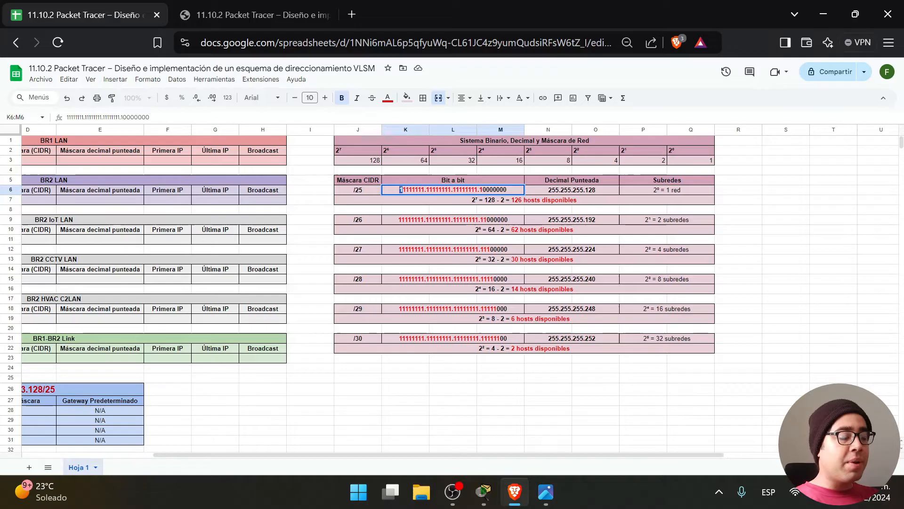
left_click(375, 163)
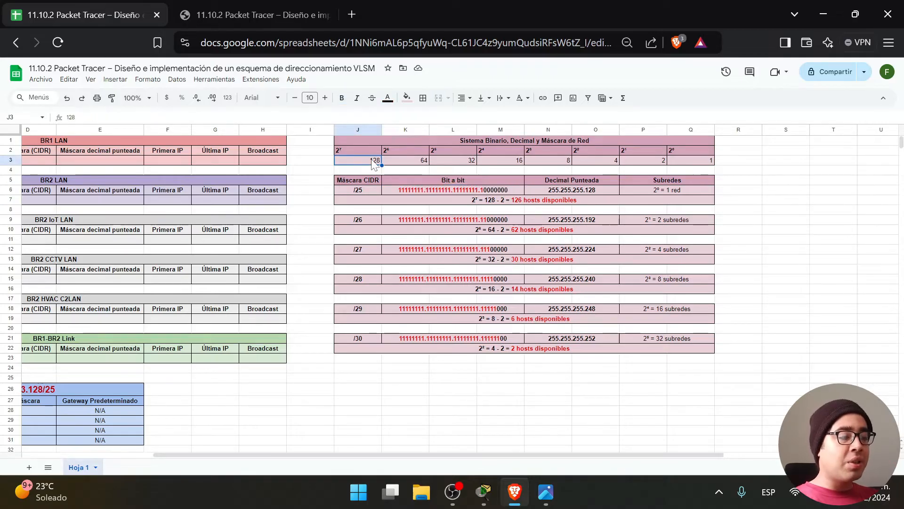
double_click(401, 188)
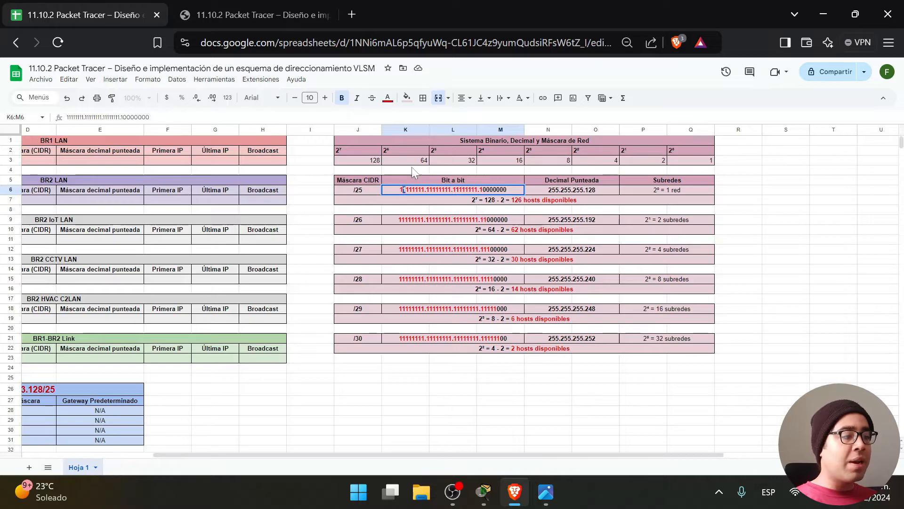
key("End")
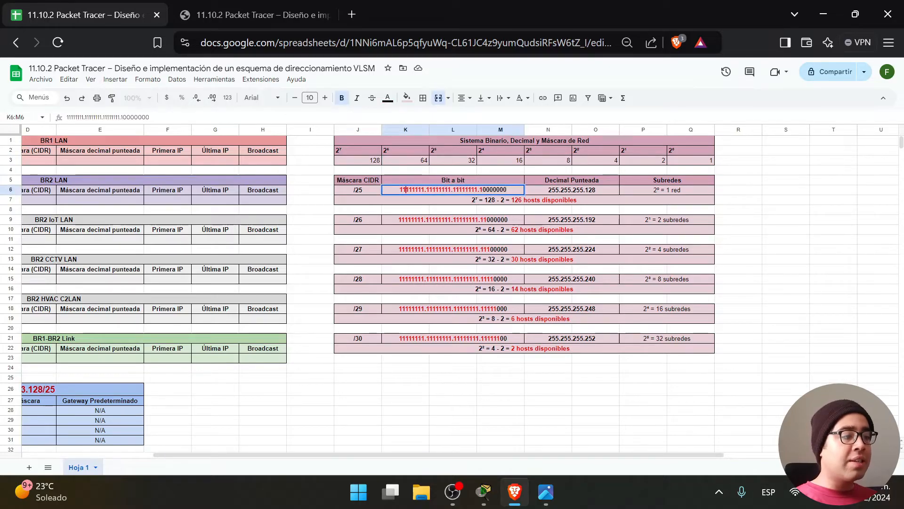
left_click(464, 161)
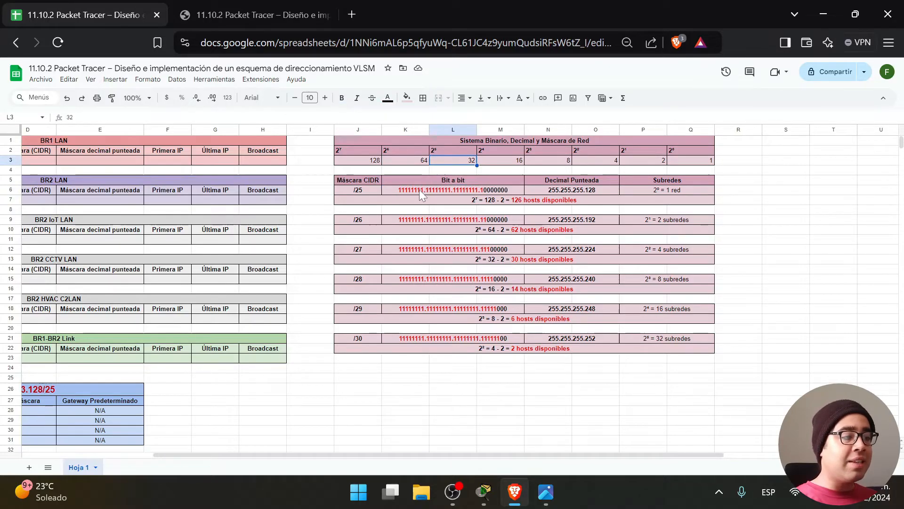
left_click(419, 189)
key("Return")
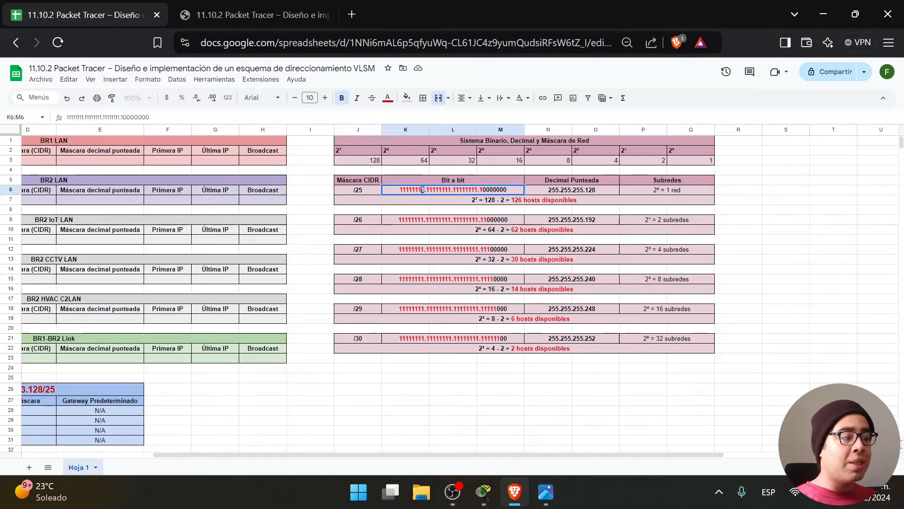
left_click(681, 162)
left_click(426, 188)
key("Return")
left_click_drag(427, 190, 432, 189)
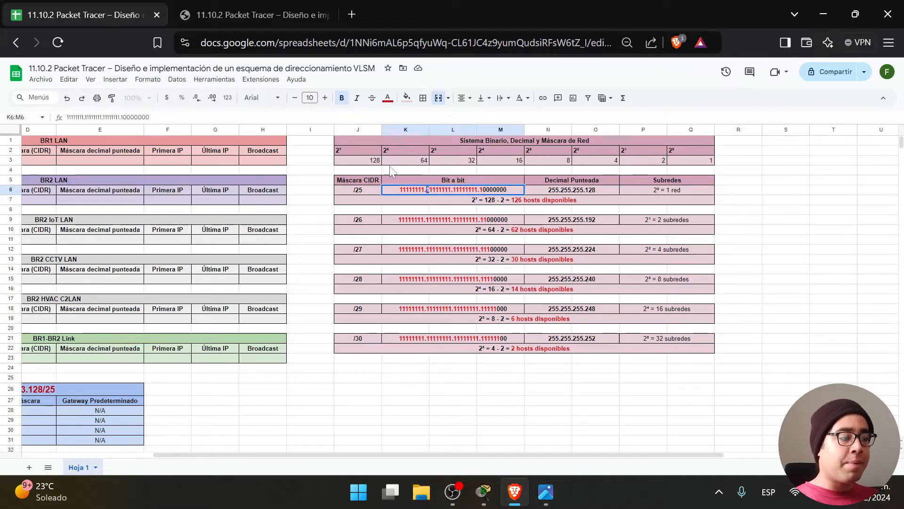
left_click(370, 163)
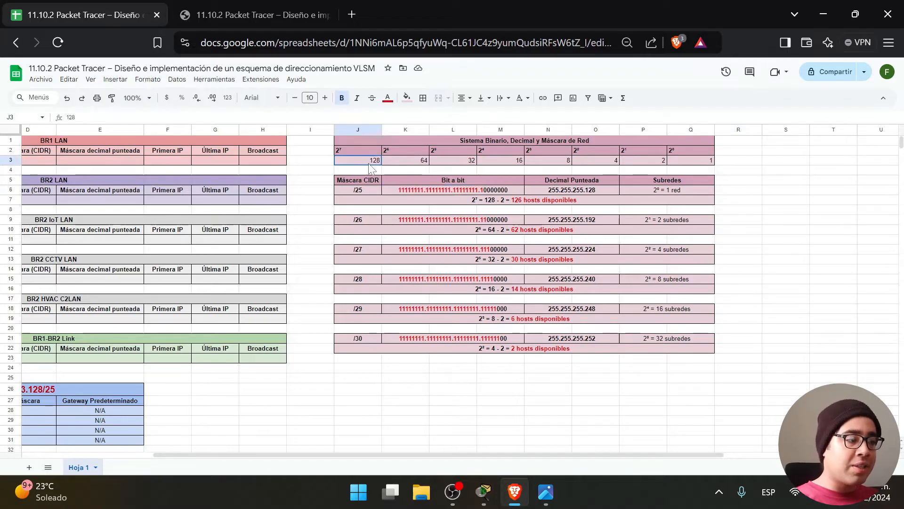
left_click(422, 164)
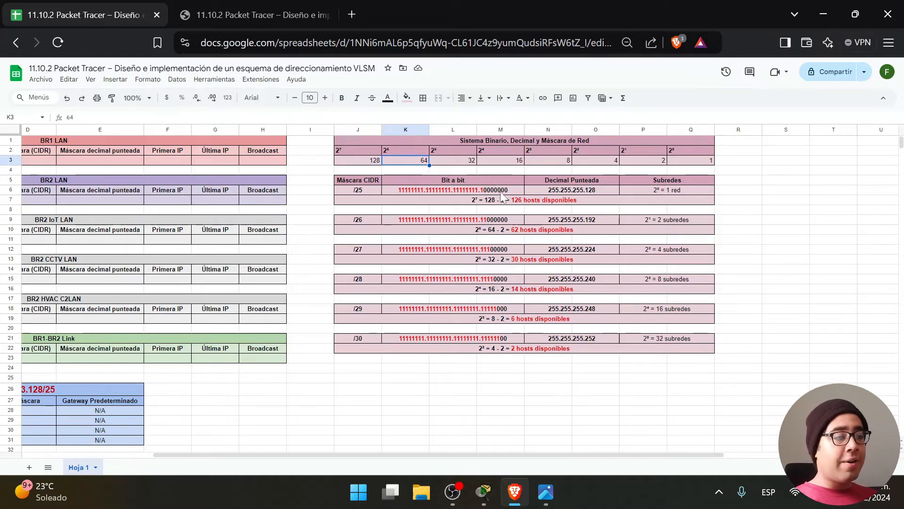
left_click(576, 193)
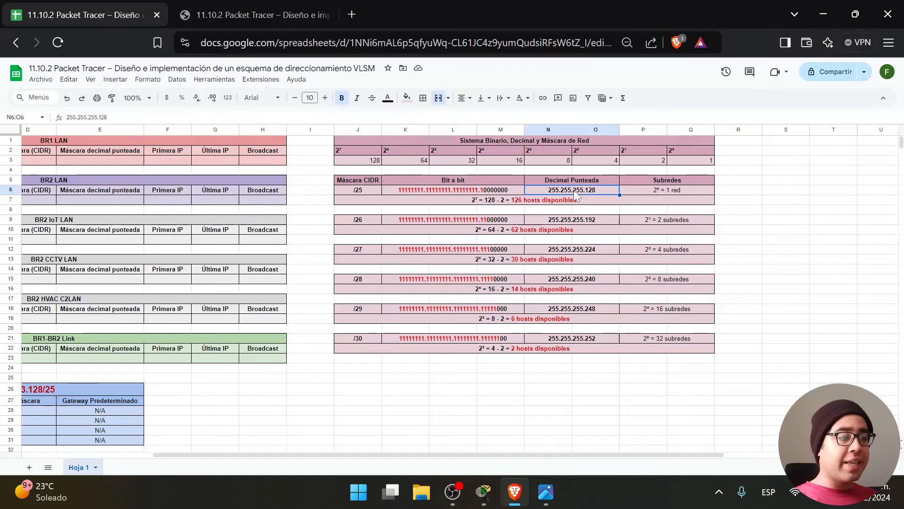
double_click(420, 191)
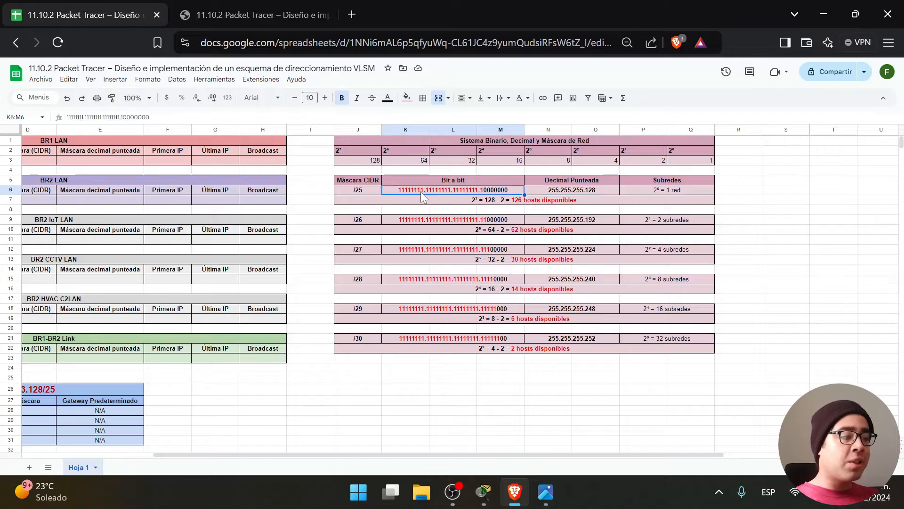
left_click_drag(398, 190, 425, 189)
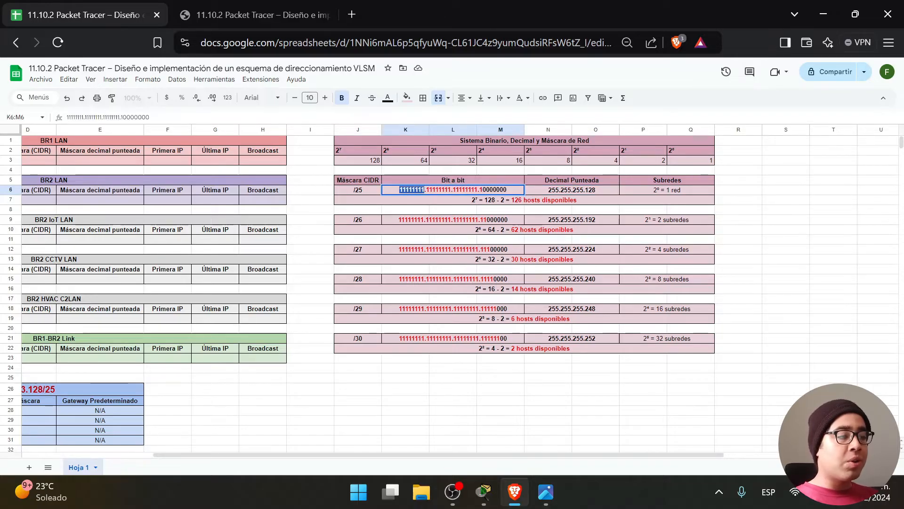
left_click(384, 163)
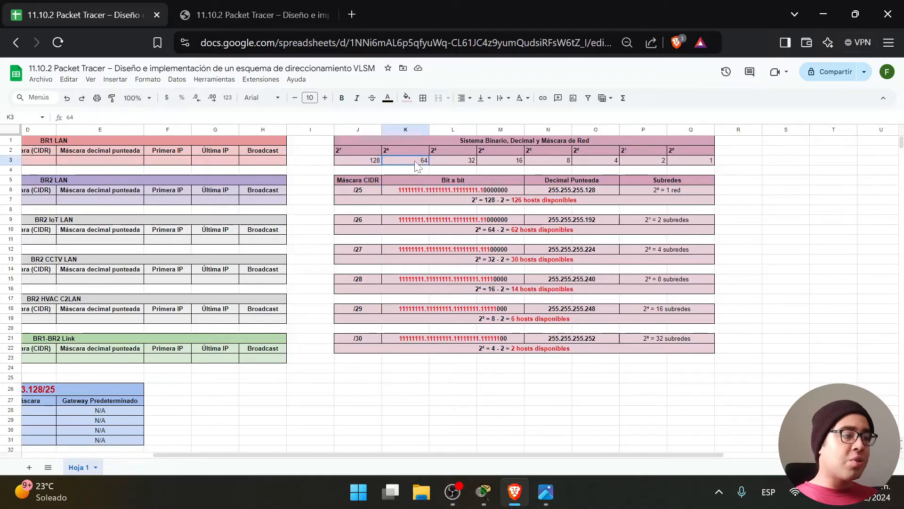
left_click(458, 162)
left_click(504, 163)
left_click(553, 162)
left_click(613, 162)
left_click(641, 164)
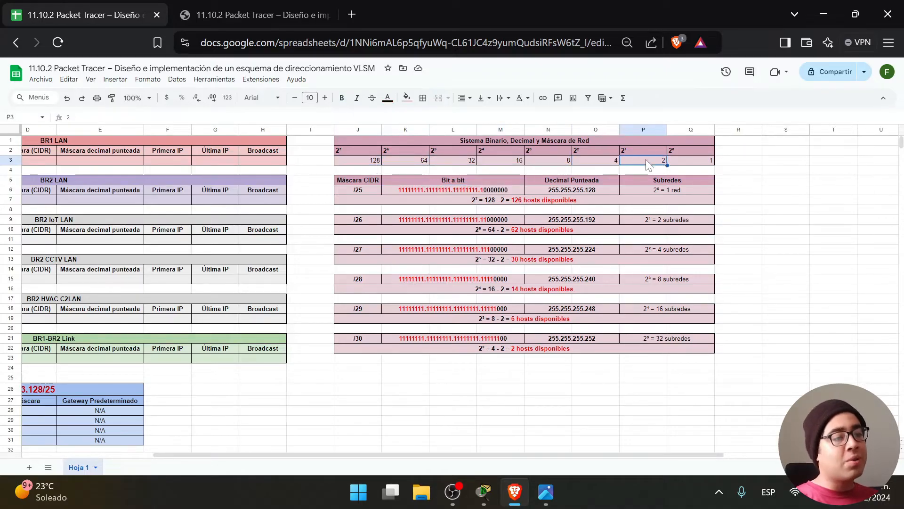
left_click(701, 166)
left_click(550, 193)
Highlight the /25 binary and decimal masks, stressing the final 128 octet and bit weight.
double_click(550, 193)
left_click_drag(549, 190, 584, 190)
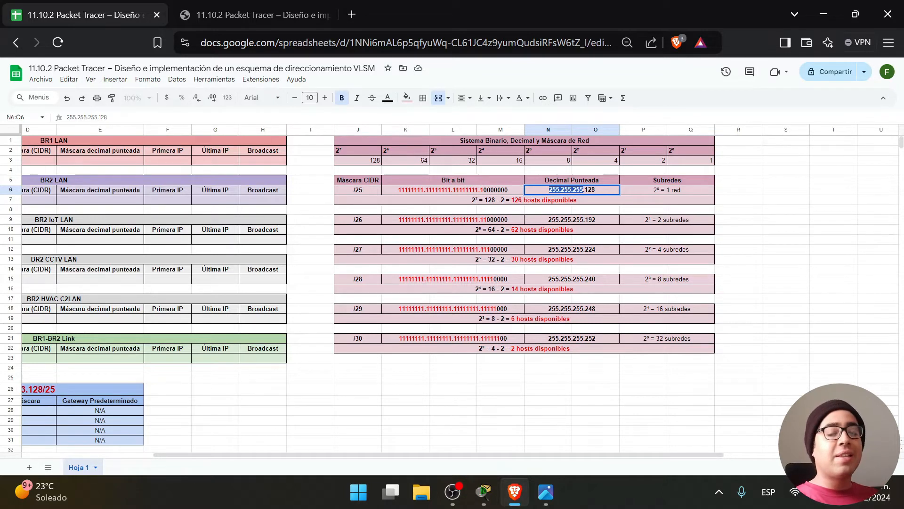
double_click(498, 188)
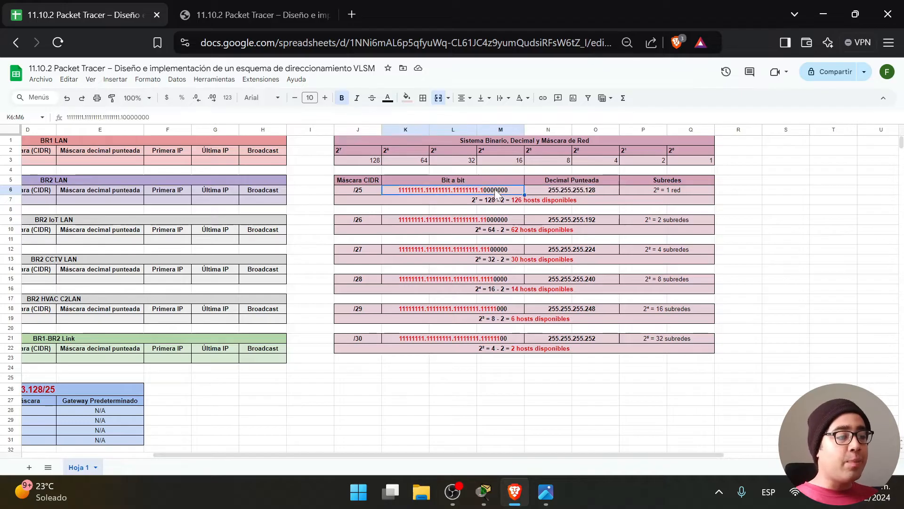
key("Left")
key("Left")
key("Left")
key("Left")
key("Left")
key("Left")
key("Left")
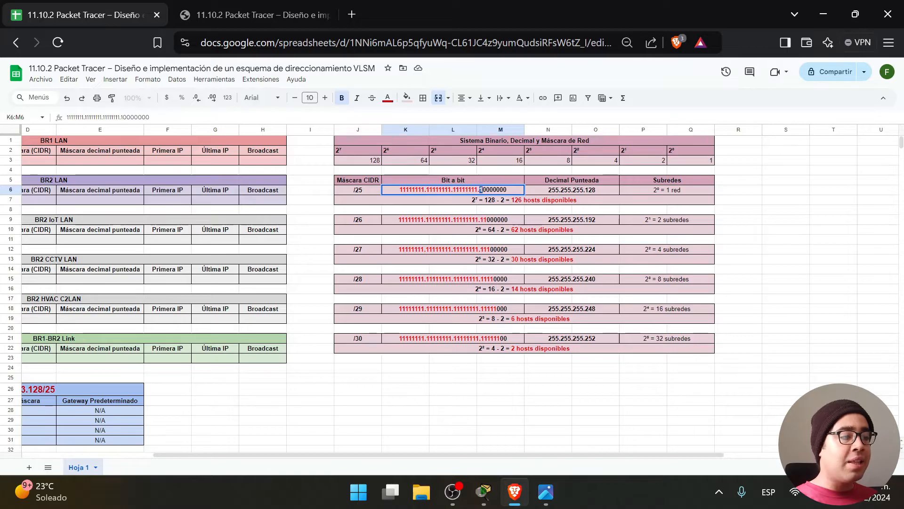
left_click(362, 162)
double_click(595, 190)
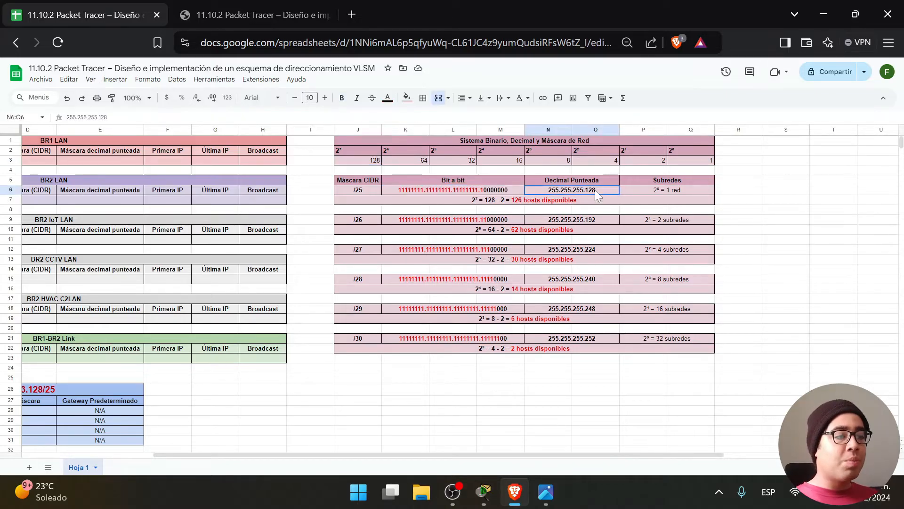
left_click_drag(596, 190, 585, 190)
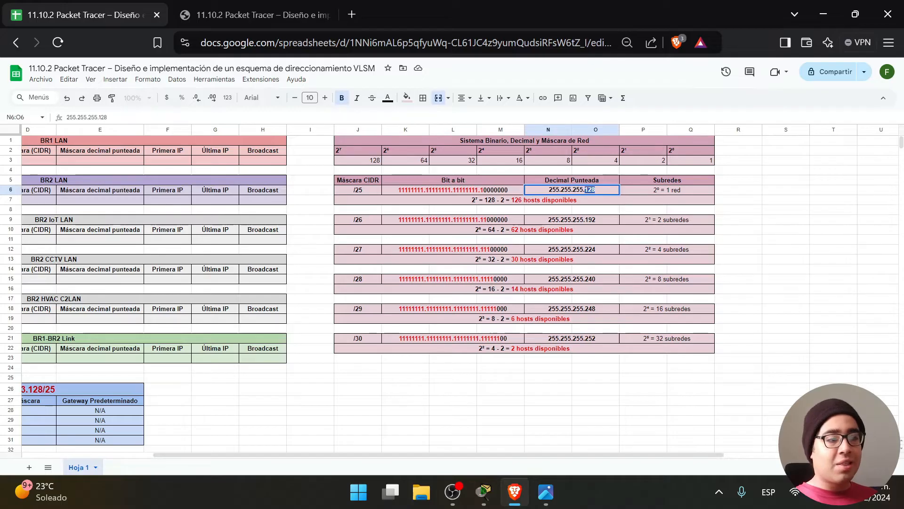
Highlight the /26 mask's last octet 11000000 and its decimal 192, noting weights 128 and 64.
left_click(509, 224)
double_click(510, 223)
left_click_drag(507, 221, 480, 222)
left_click(489, 220)
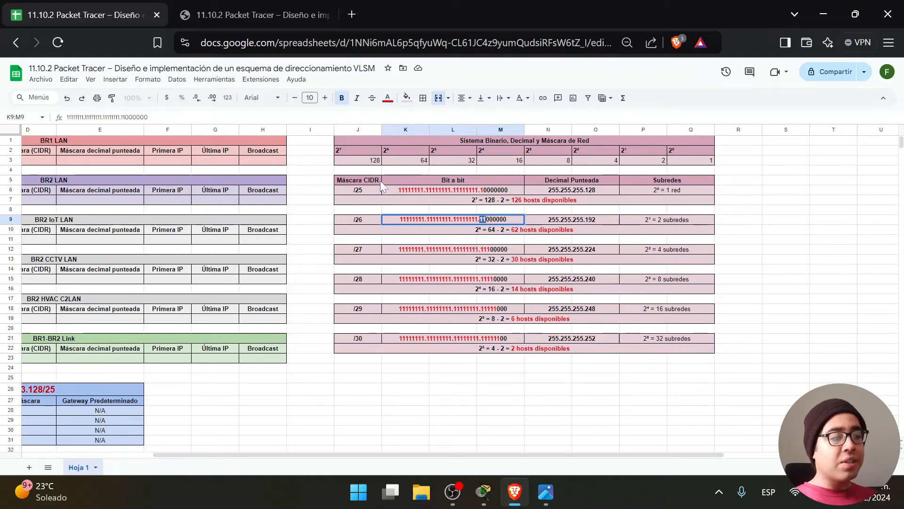
left_click(371, 164)
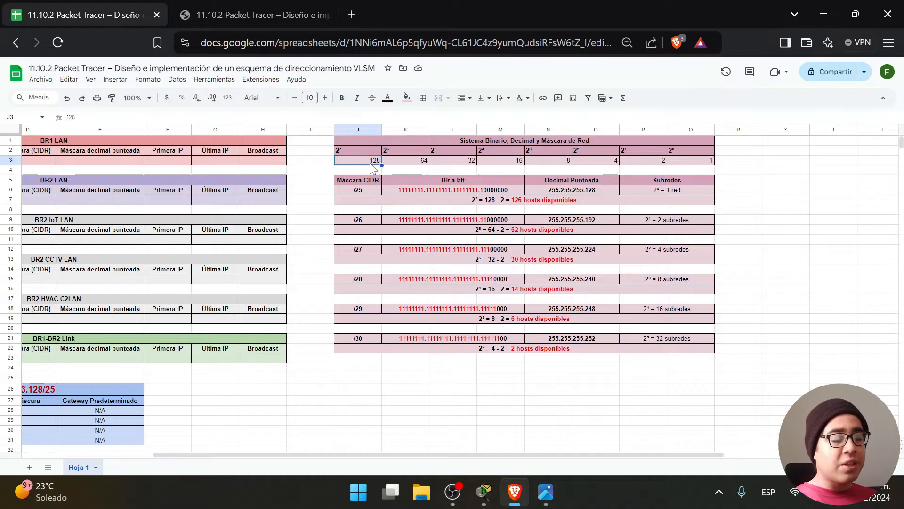
left_click(402, 165)
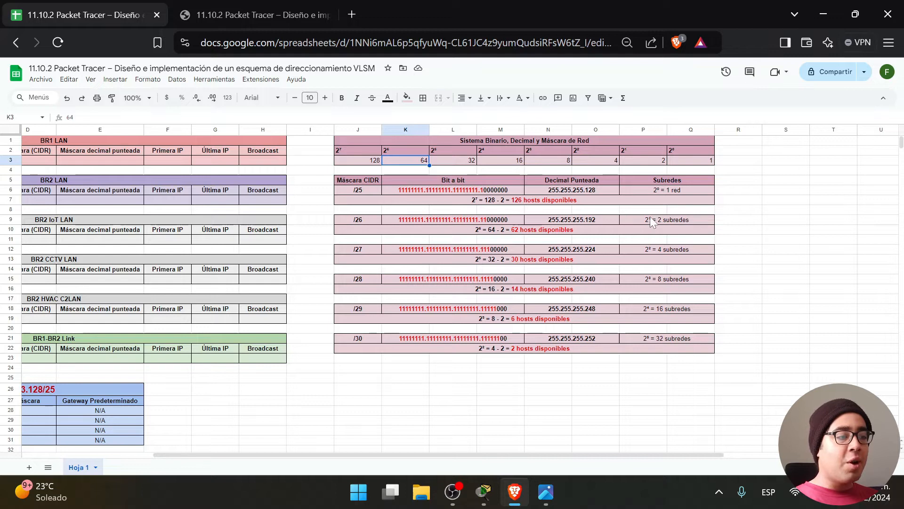
left_click(607, 217)
double_click(606, 217)
left_click(593, 219)
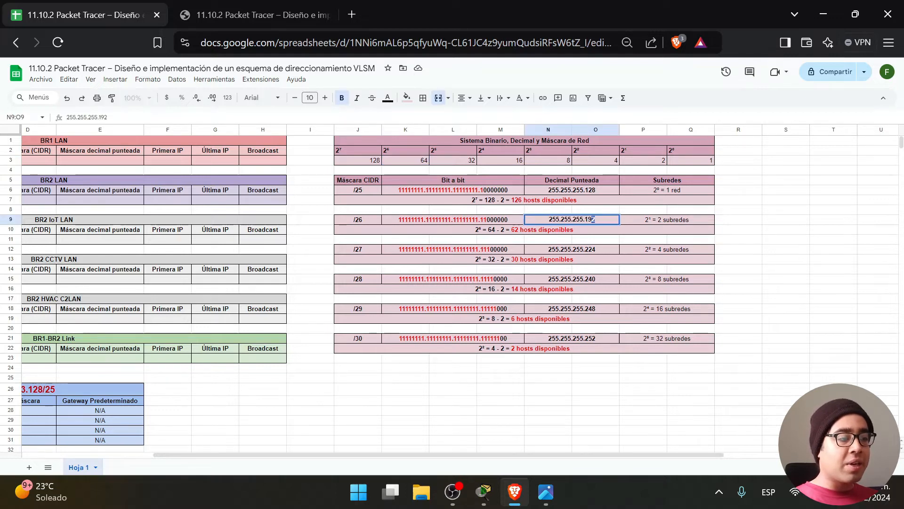
left_click_drag(590, 219, 585, 219)
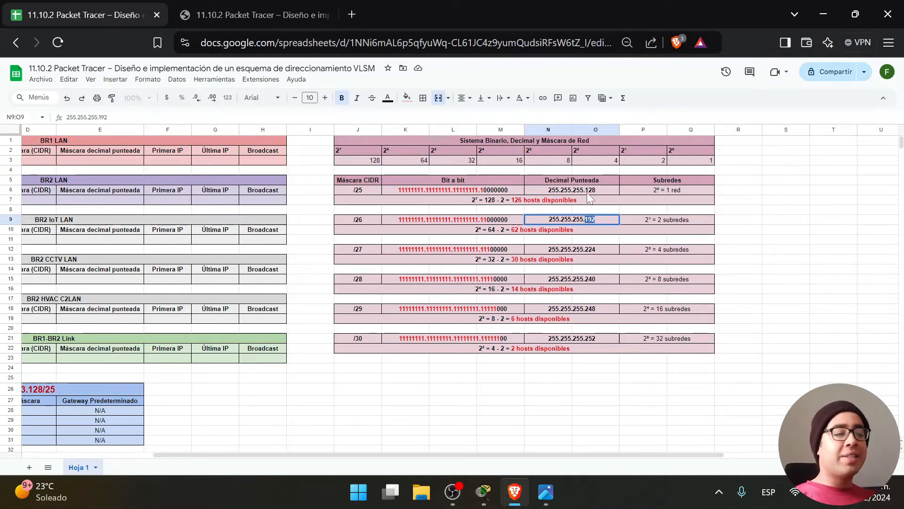
Review subnet counts (/25: 1 with 126 hosts, /26: 2, /27: 4, /29: 16) and edit the row 26 title.
left_click(572, 190)
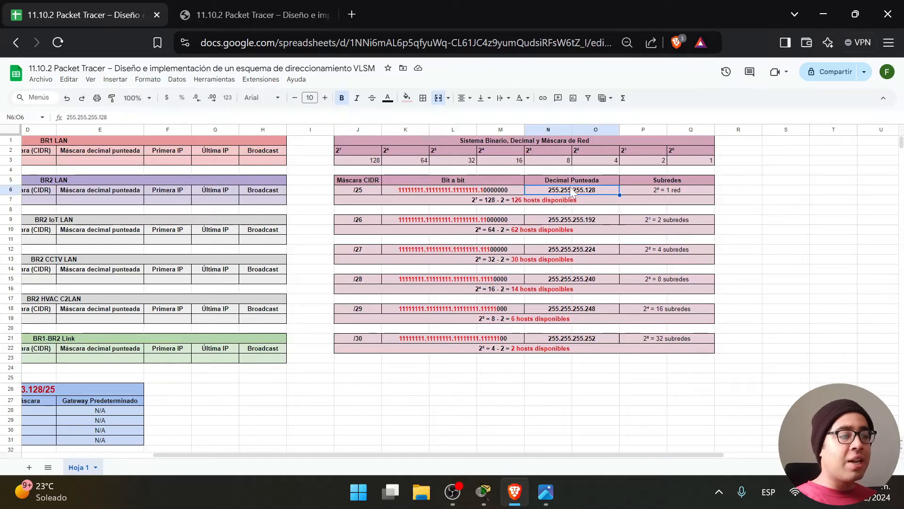
left_click(658, 191)
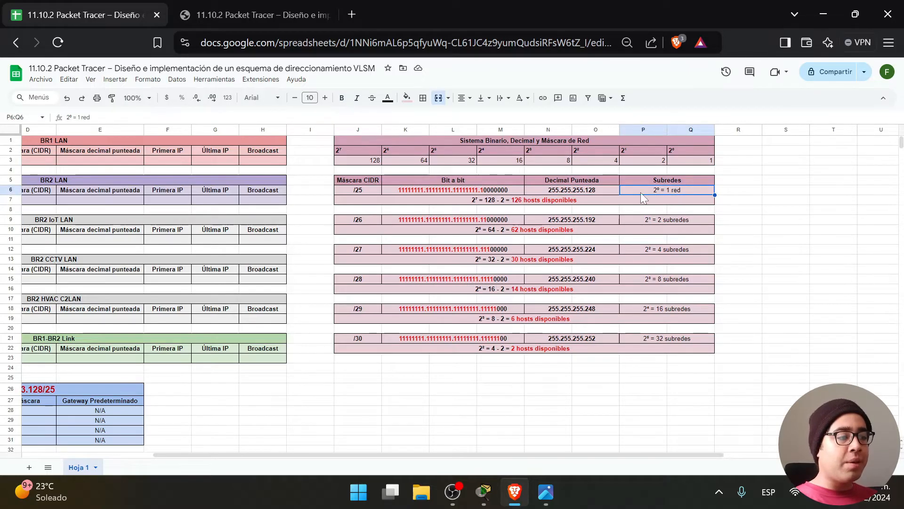
left_click(595, 201)
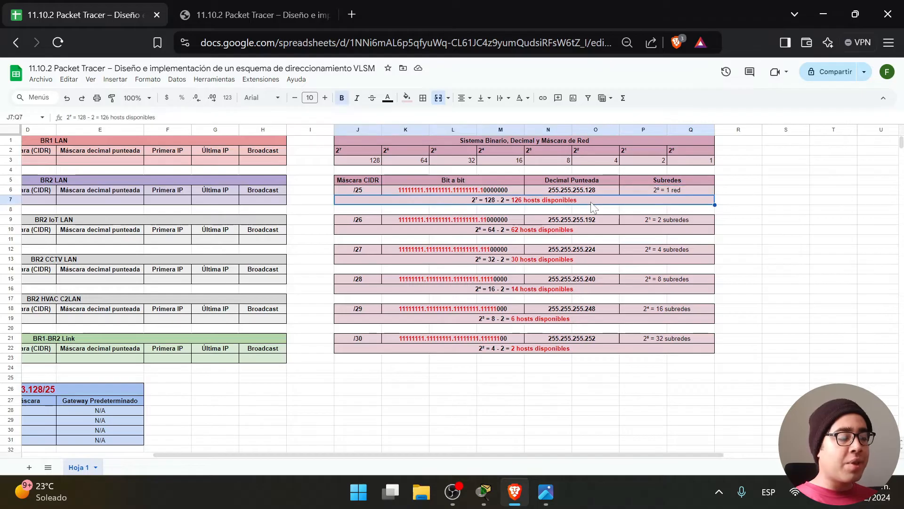
left_click(666, 190)
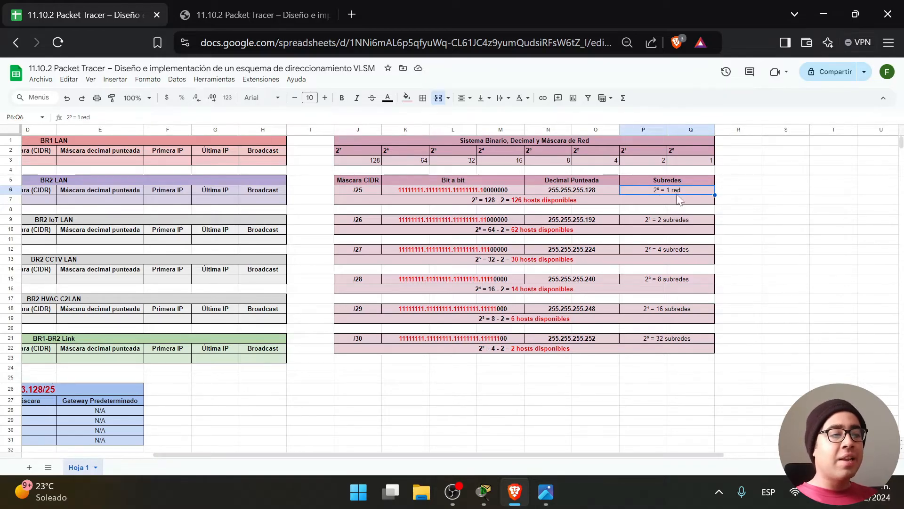
left_click(672, 219)
left_click(676, 250)
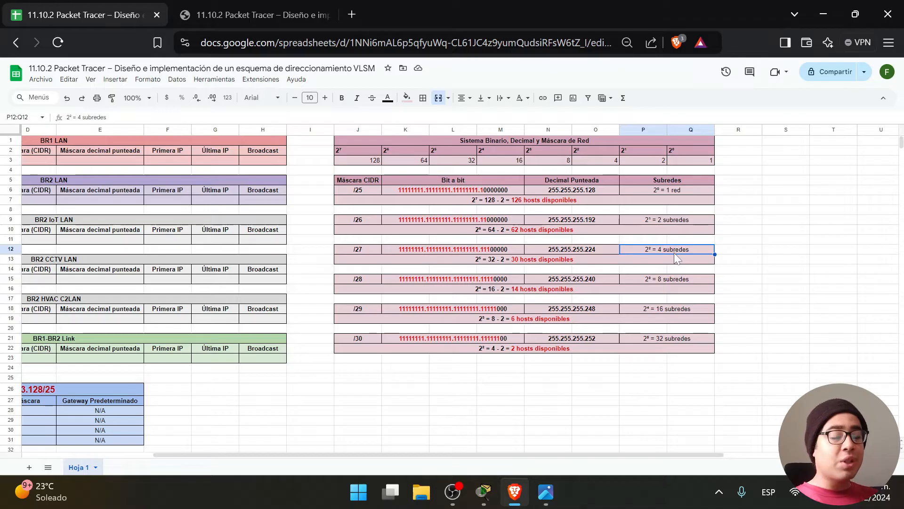
left_click(674, 279)
left_click(671, 308)
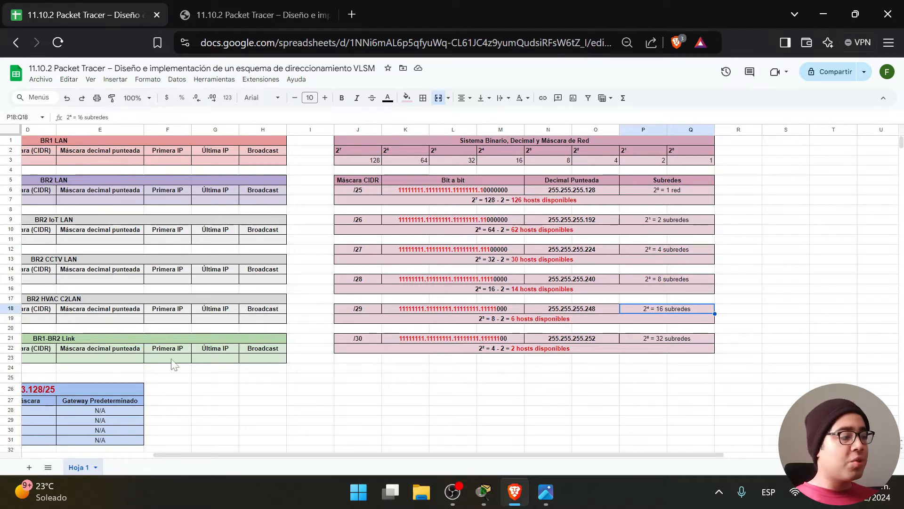
double_click(72, 391)
key("shift+Left")
key("shift+Left")
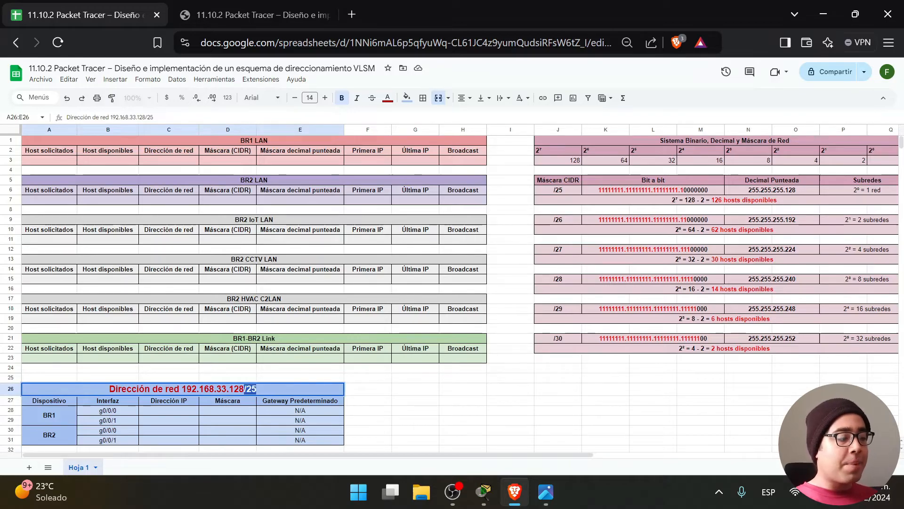
left_click_drag(398, 455, 529, 454)
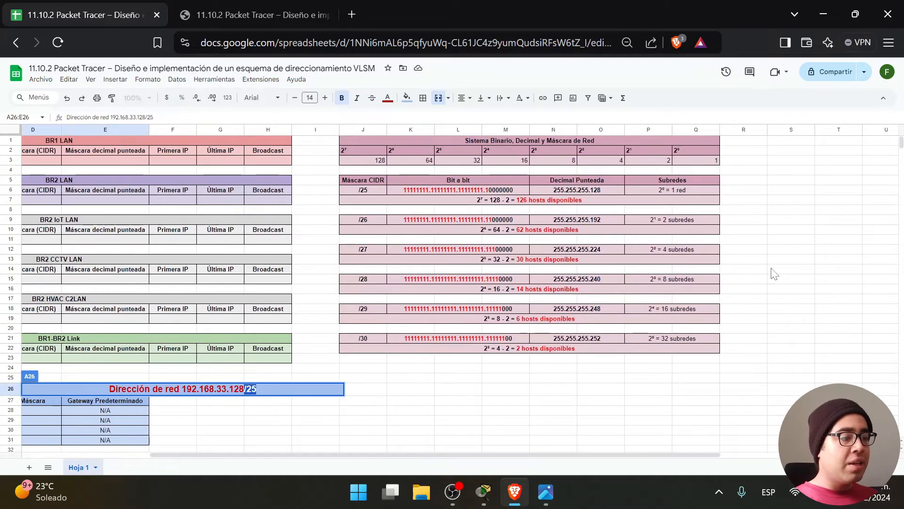
left_click(750, 231)
left_click(667, 217)
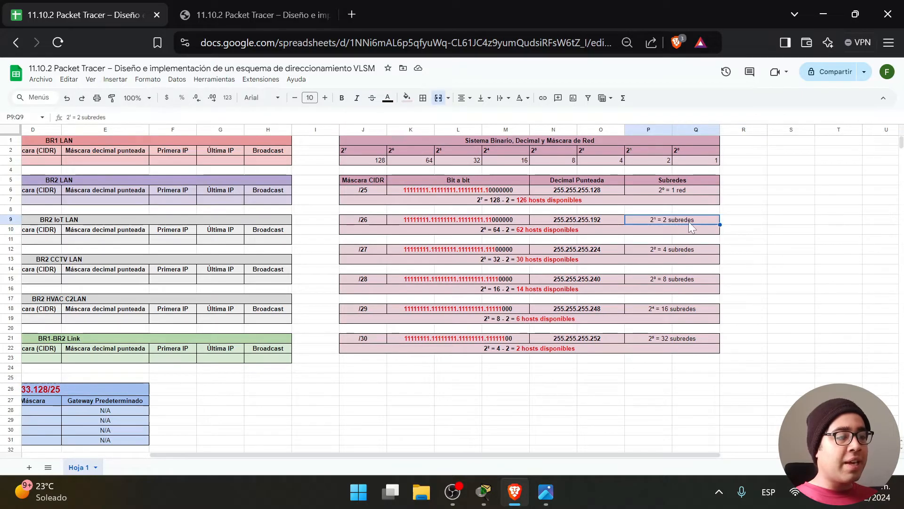
left_click(376, 220)
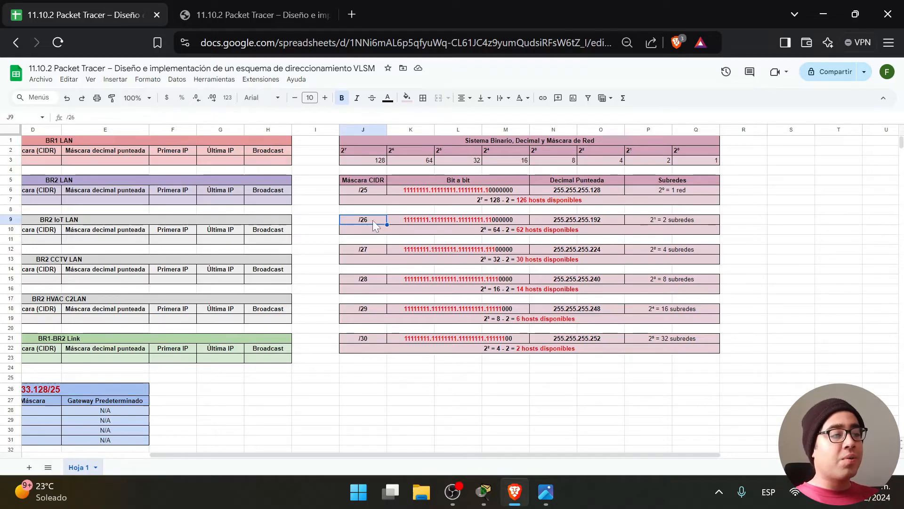
left_click(687, 221)
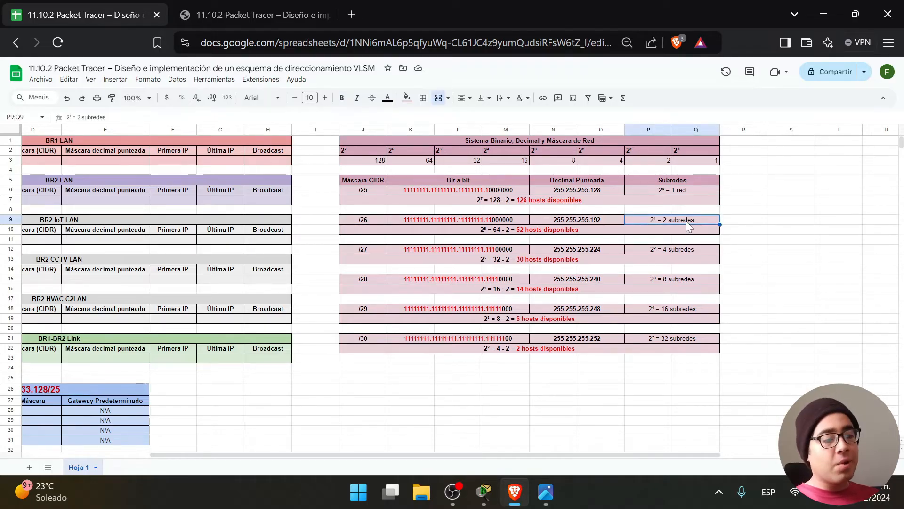
left_click(375, 249)
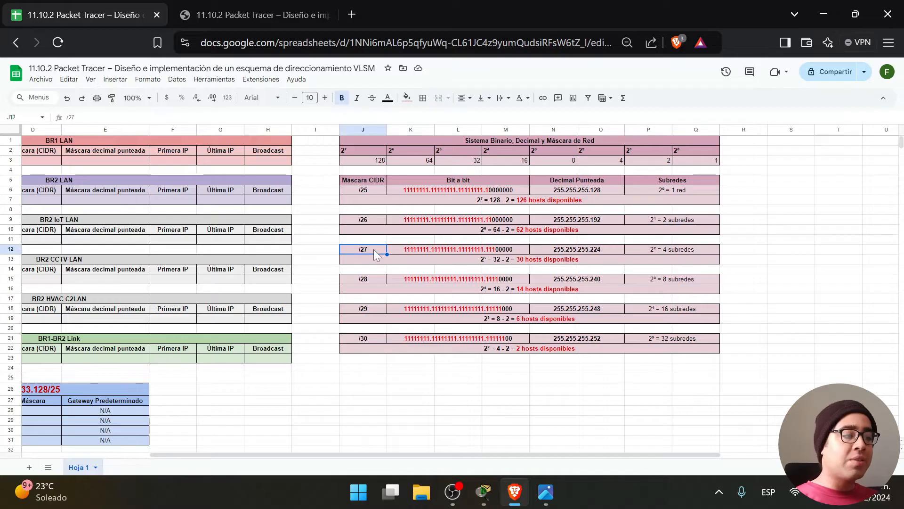
left_click(672, 251)
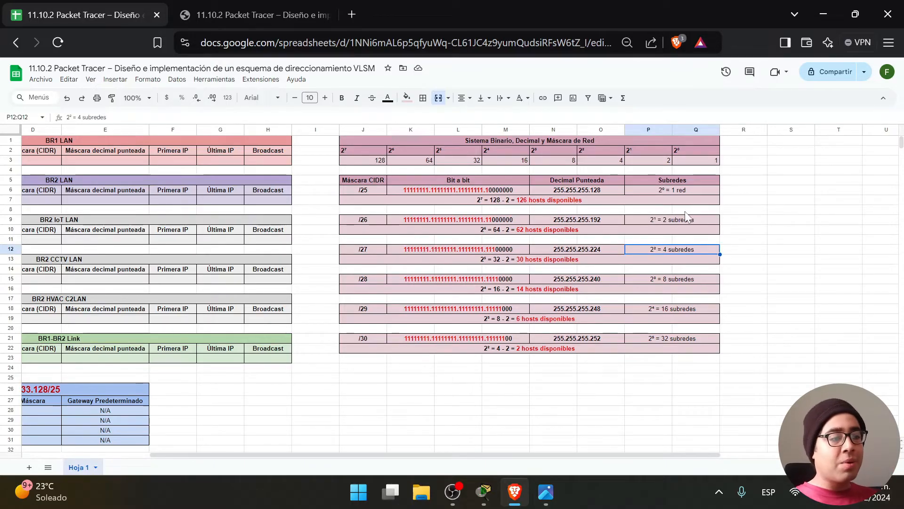
left_click(691, 219)
left_click(692, 189)
left_click(686, 220)
left_click(691, 253)
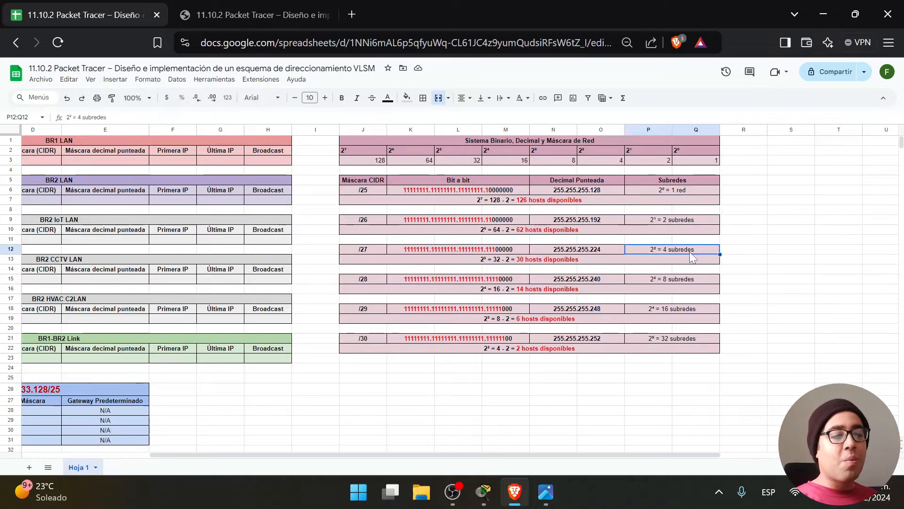
left_click(685, 281)
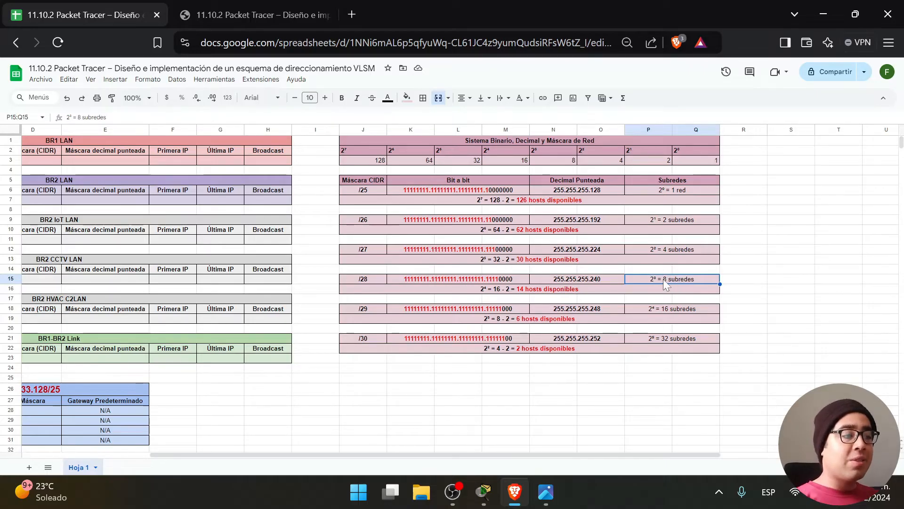
left_click_drag(745, 210, 709, 212)
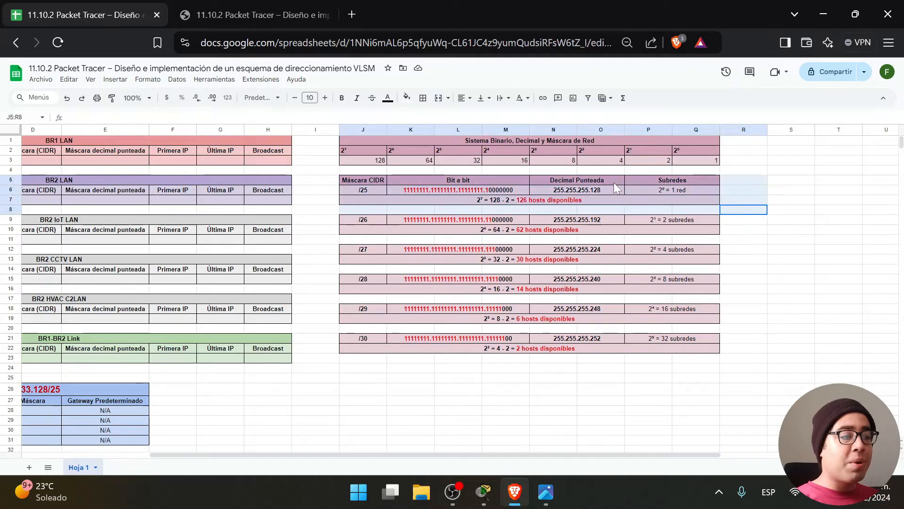
left_click(753, 180)
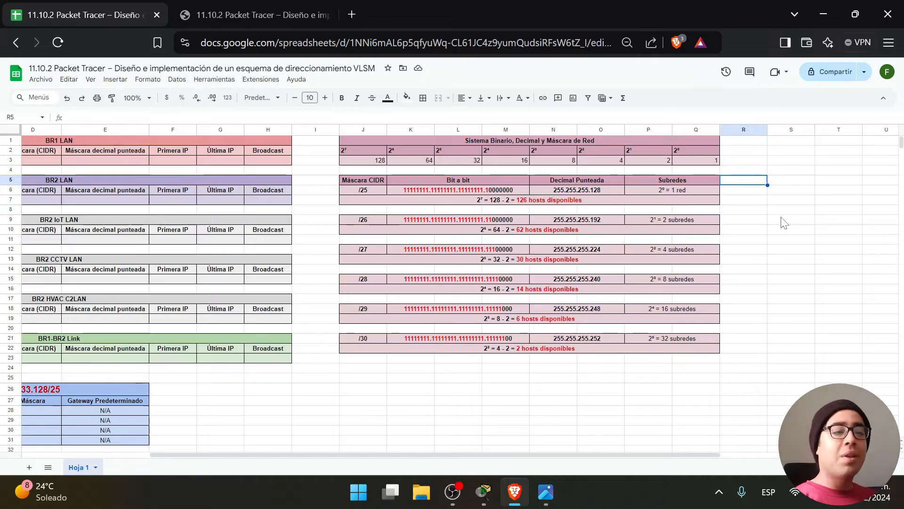
left_click(764, 239)
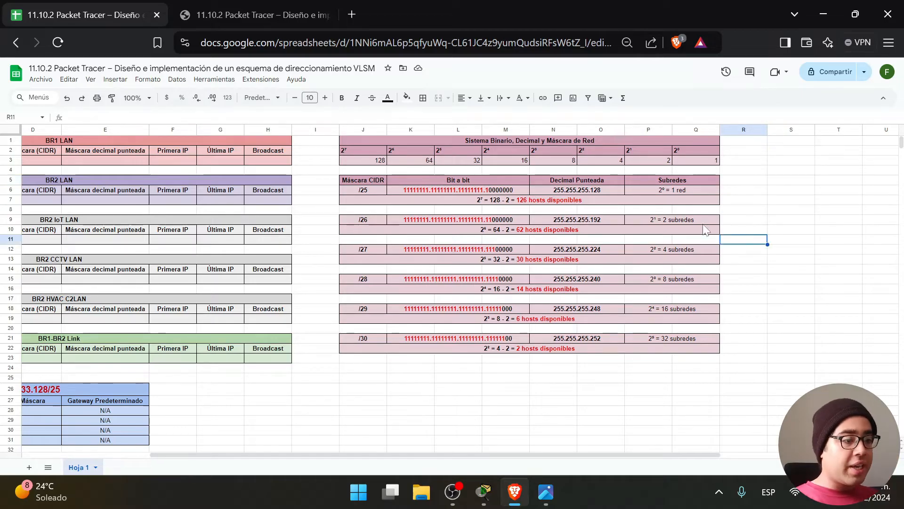
left_click(690, 221)
left_click(678, 190)
left_click(685, 221)
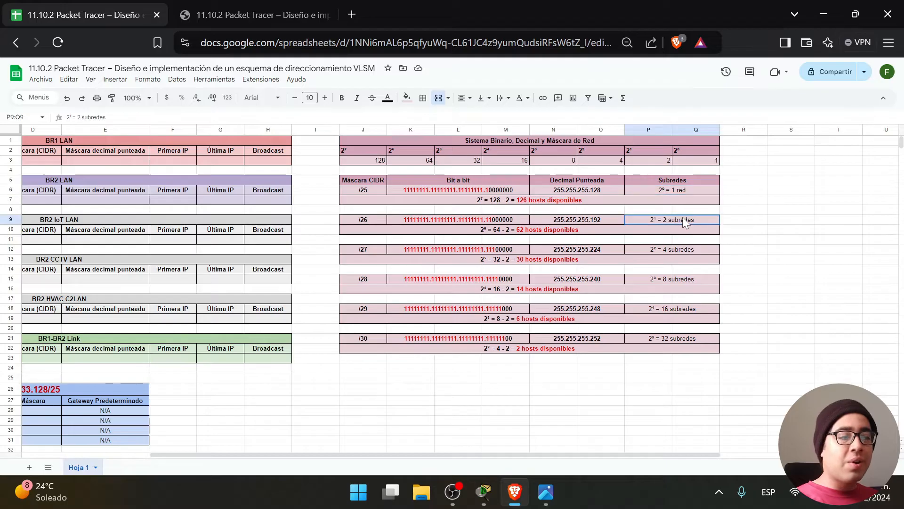
left_click(692, 250)
left_click(551, 204)
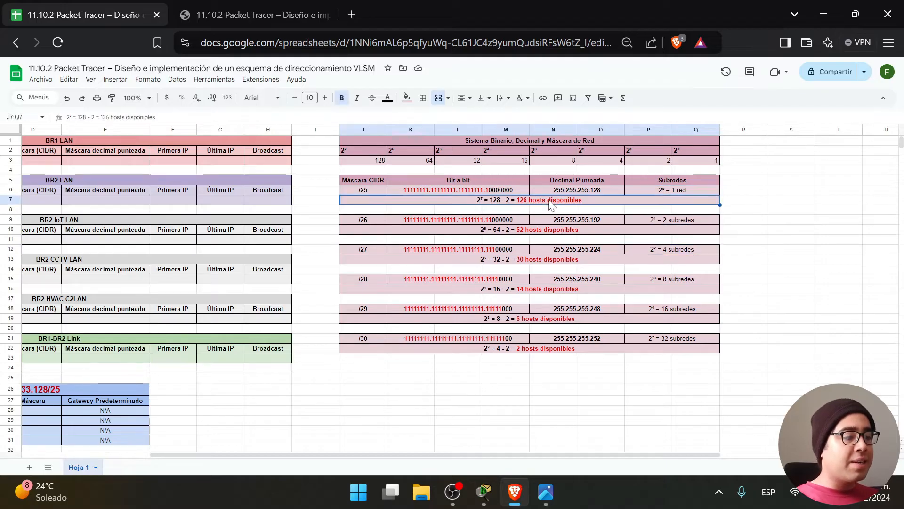
left_click(530, 233)
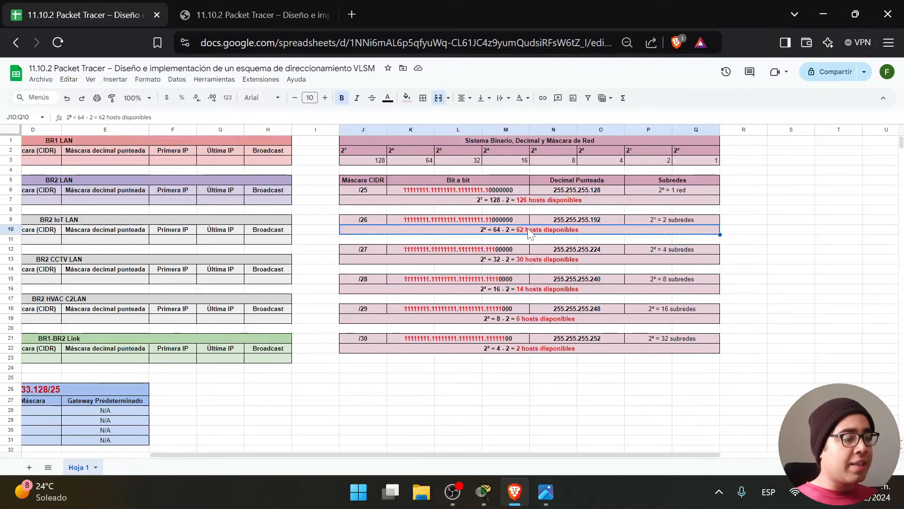
left_click(528, 261)
double_click(532, 200)
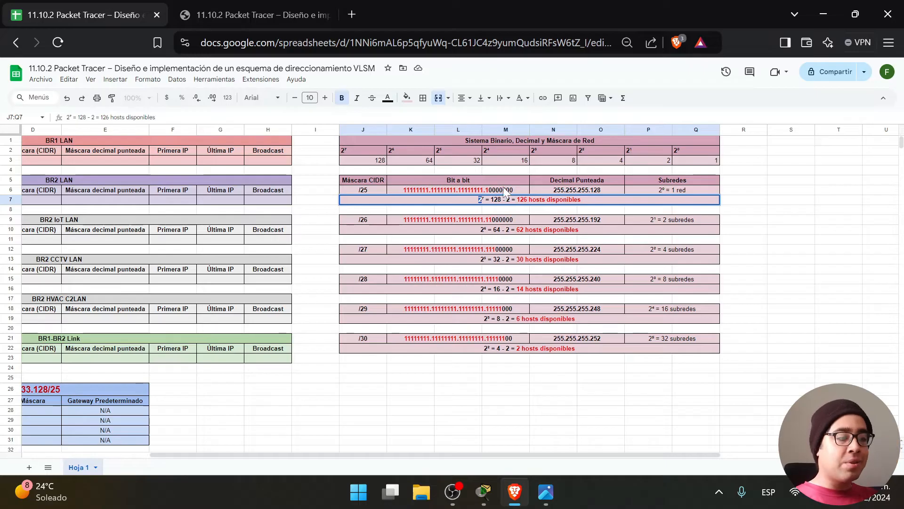
Highlight the /25 mask's host bits and the 2⁷ = 128 term of its hosts formula.
left_click(367, 189)
double_click(506, 190)
key("shift+Left")
key("shift+Left")
key("shift+Left")
key("shift+Left")
key("shift+Left")
key("shift+Left")
key("shift+Left")
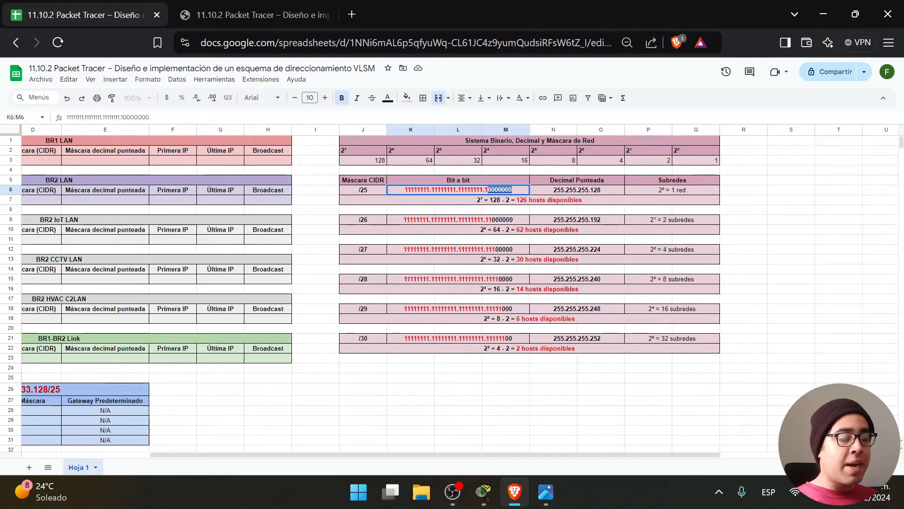
double_click(493, 201)
key("Home")
key("shift+Right")
key("shift+Right")
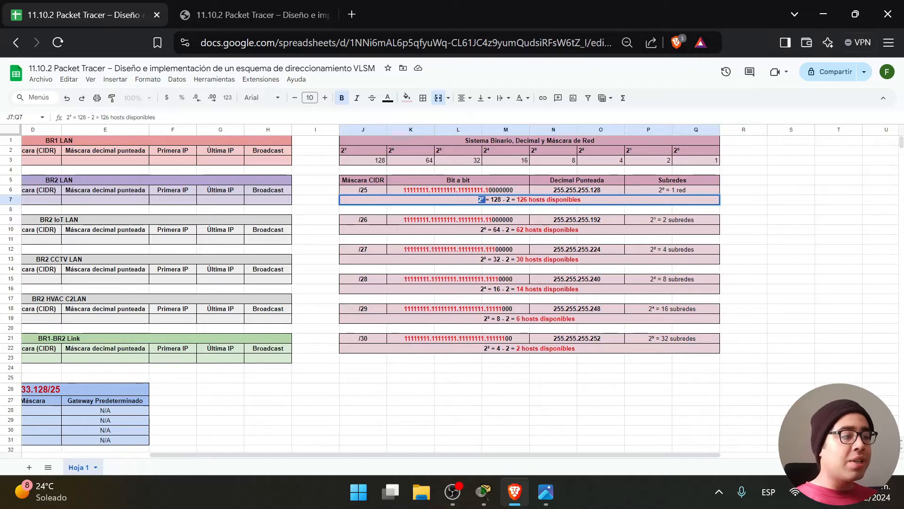
left_click_drag(490, 200, 502, 199)
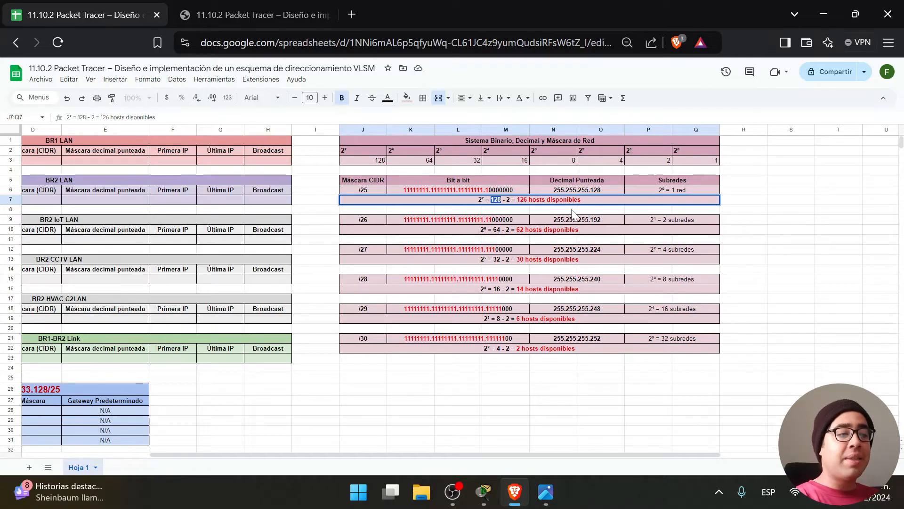
Highlight the minus 2 term and the 126 available hosts, then scroll the lab PDF to Paso 1.
key("Left")
key("shift+Right")
key("shift+Right")
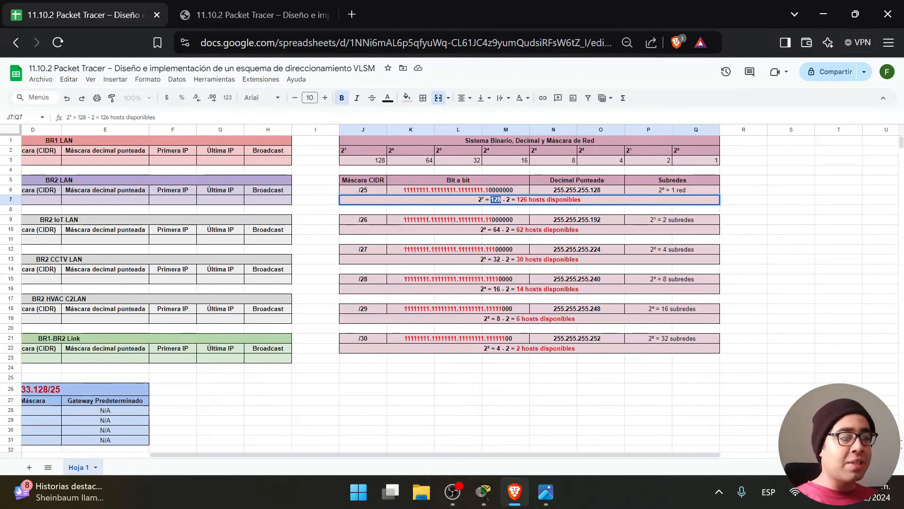
key("Right")
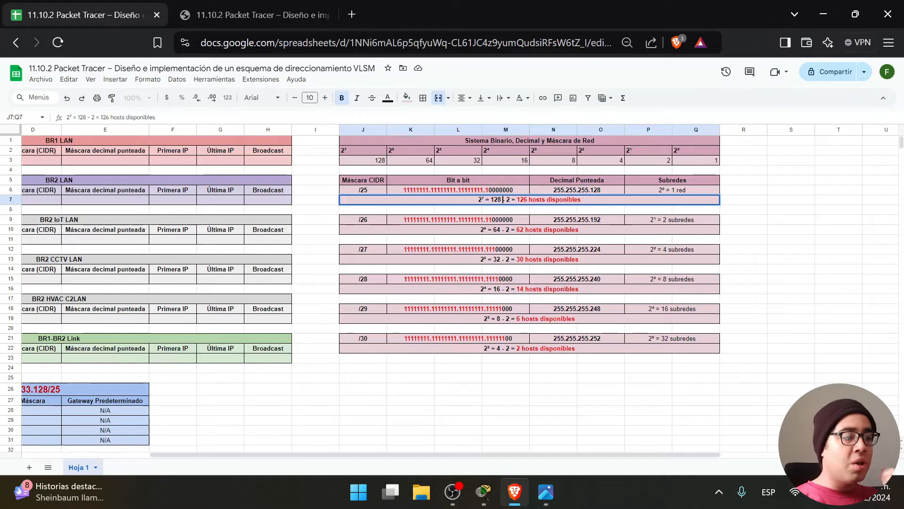
key("shift+Right")
key("shift+Right")
key("shift+Right")
key("shift+Right")
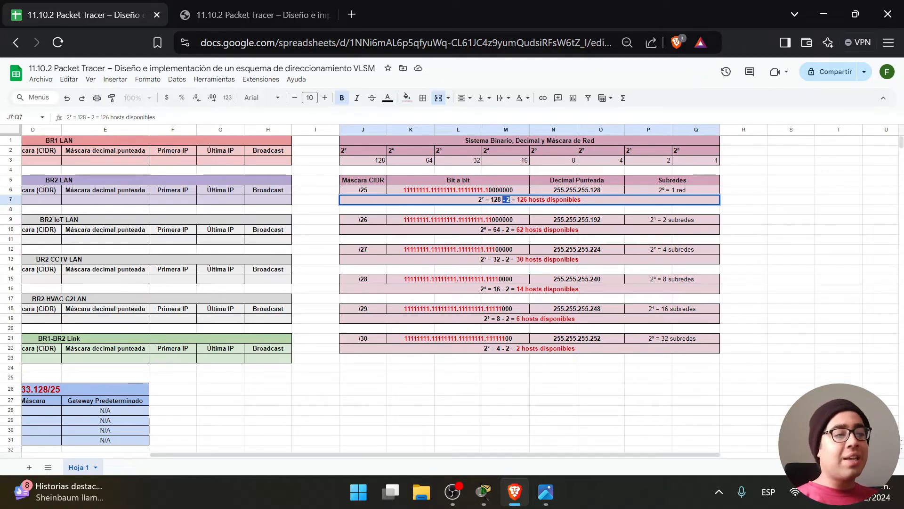
left_click_drag(516, 199, 581, 200)
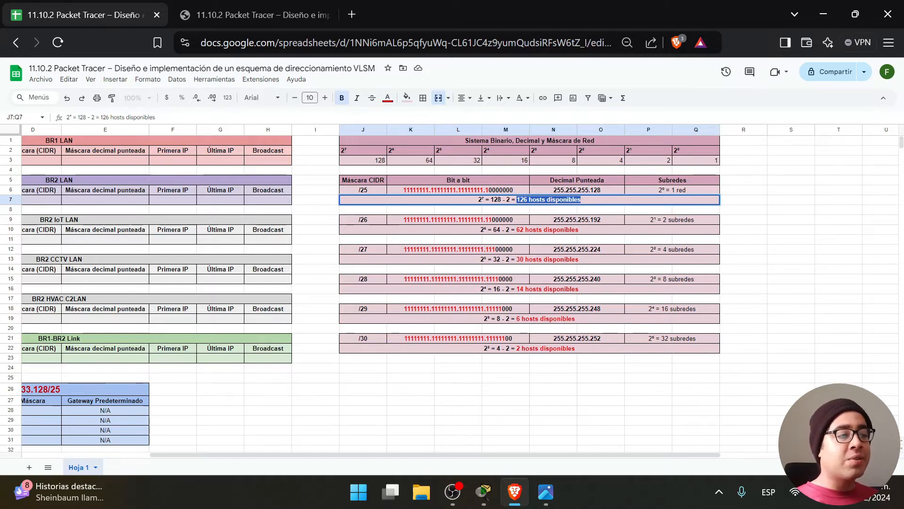
left_click_drag(502, 200, 491, 200)
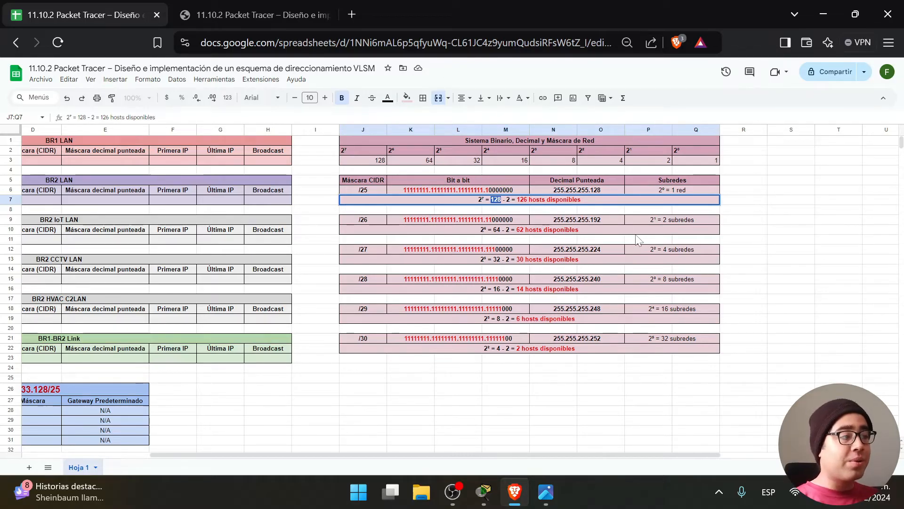
left_click(245, 7)
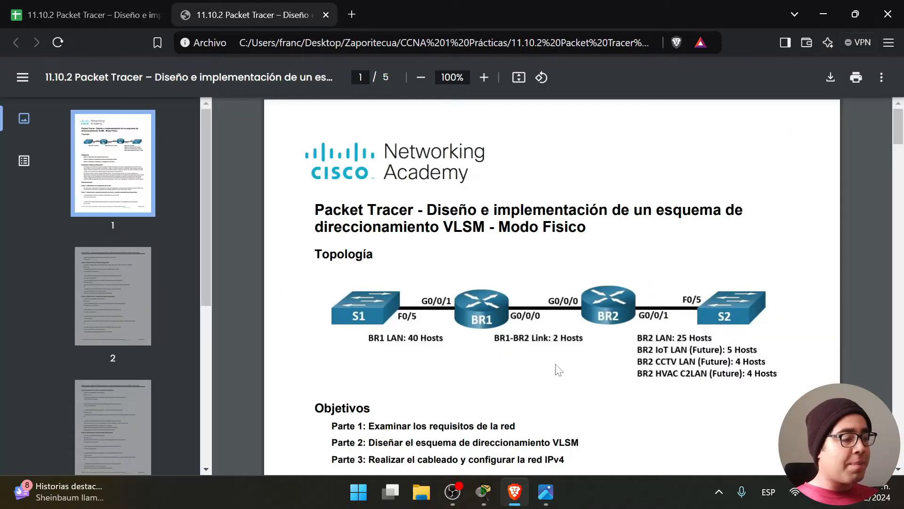
scroll(551, 282, "down", 10)
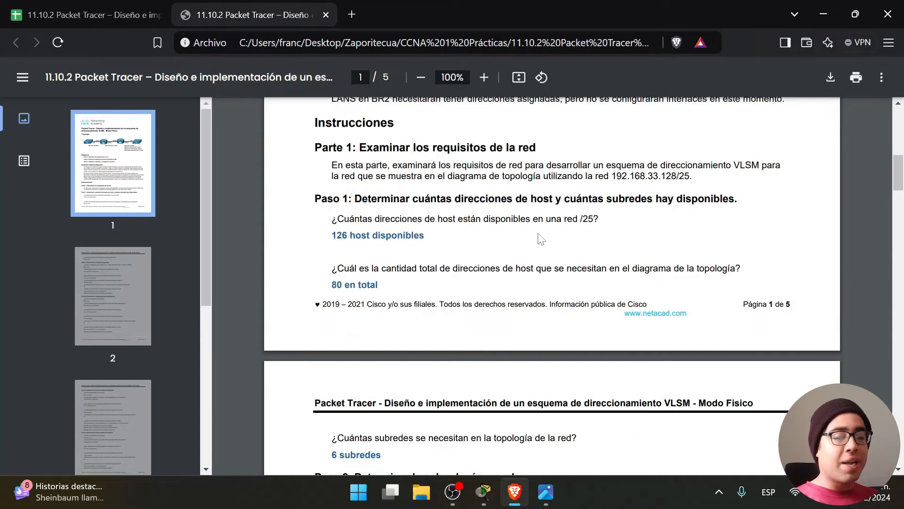
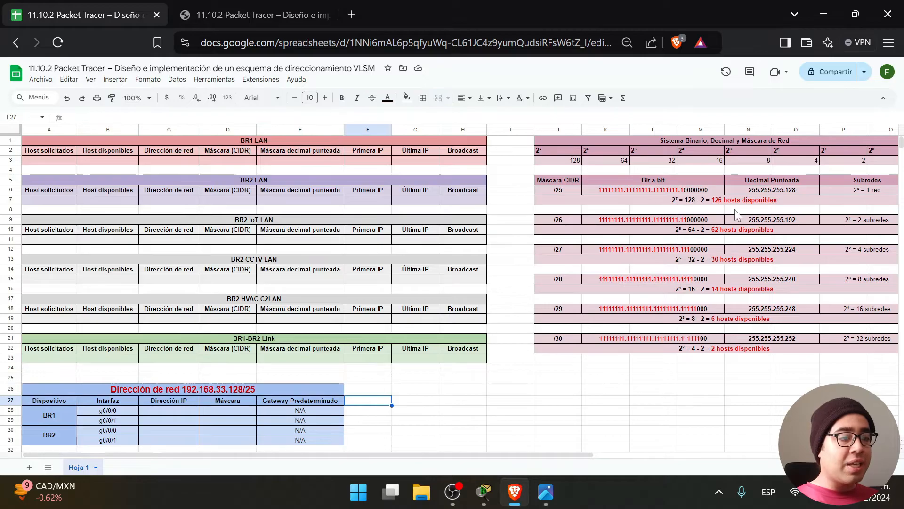
Highlight the 126 available hosts and the 128 in the /25 hosts note.
double_click(734, 200)
left_click_drag(703, 199, 768, 200)
left_click_drag(688, 200, 681, 199)
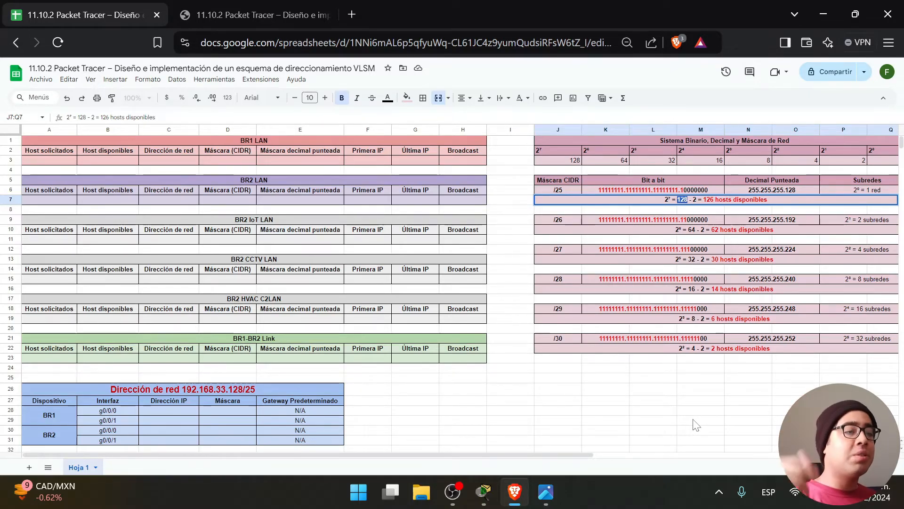
left_click(694, 420)
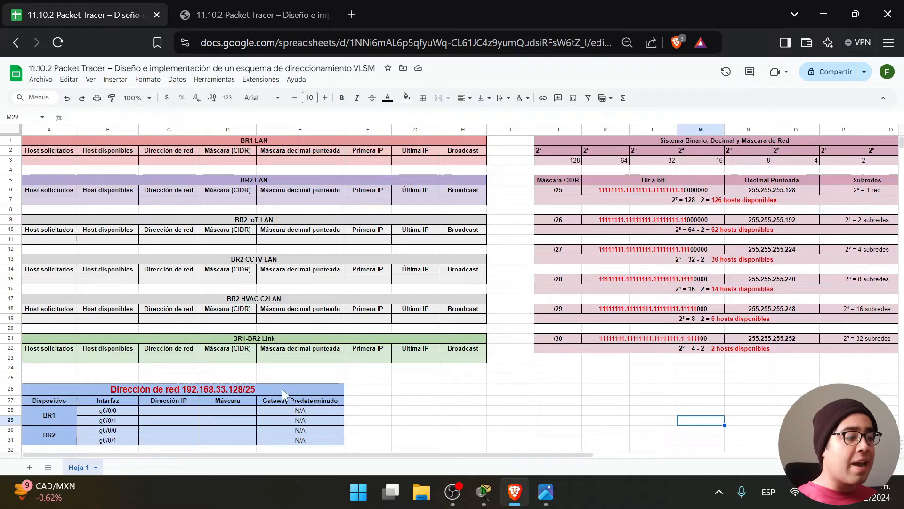
Point out the 192.168.33.128/25 title, then switch to the lab PDF and scroll down.
double_click(260, 389)
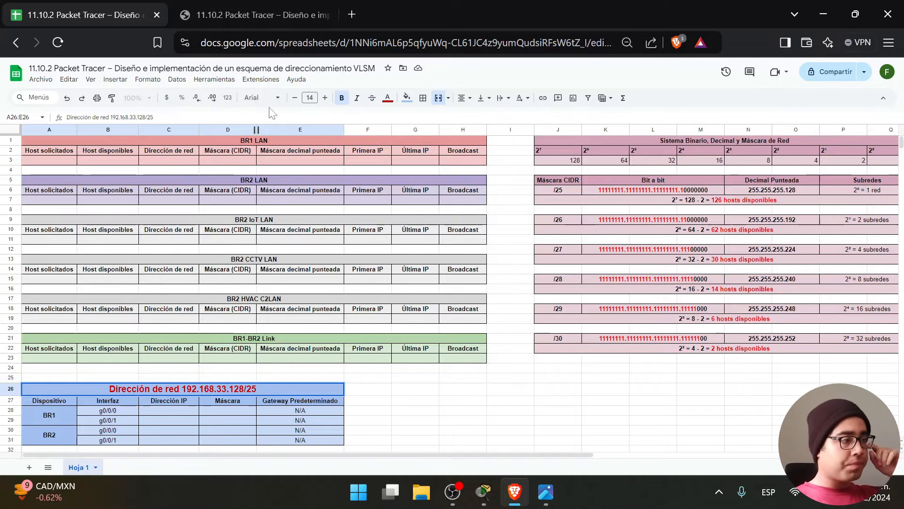
left_click(252, 7)
scroll(552, 282, "down", 4)
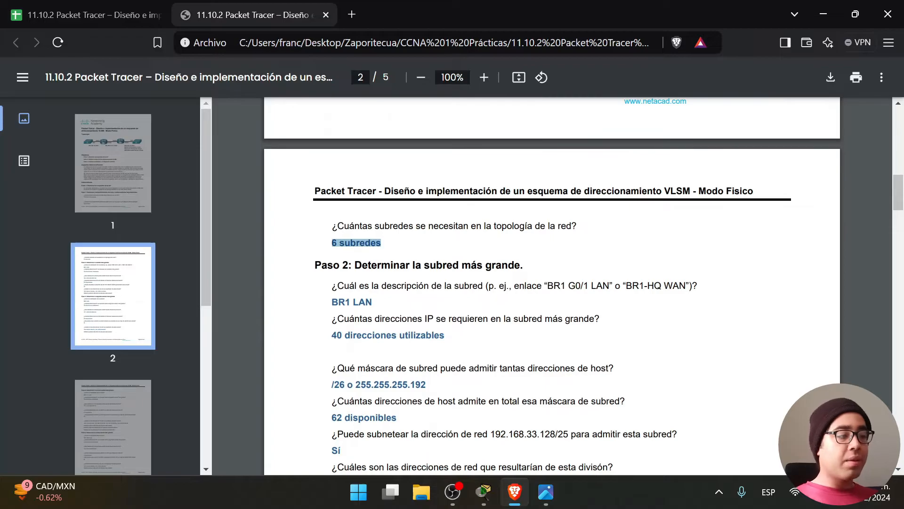
Highlight the Paso 2 answers (BR1 LAN, 40 hosts, /26, 62 hosts), then return to the spreadsheet.
scroll(552, 283, "down", 2)
left_click_drag(352, 195, 561, 453)
left_click(548, 419)
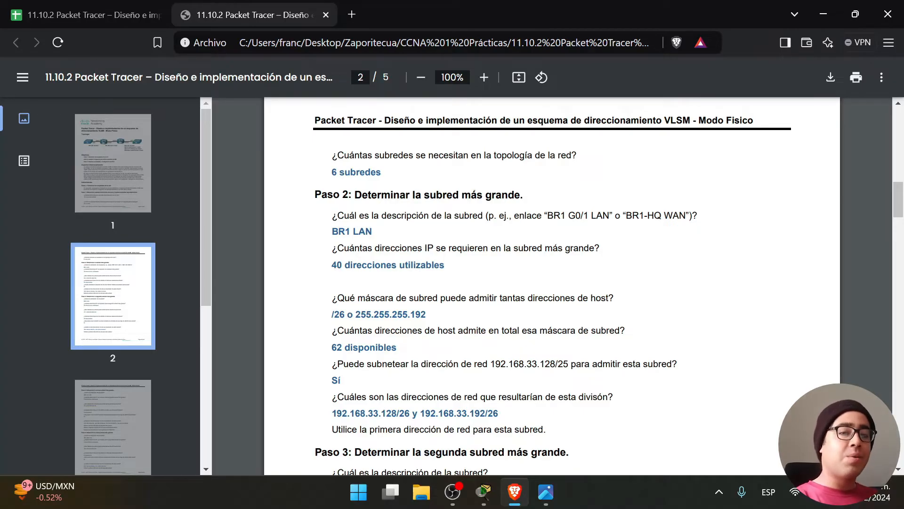
left_click(139, 18)
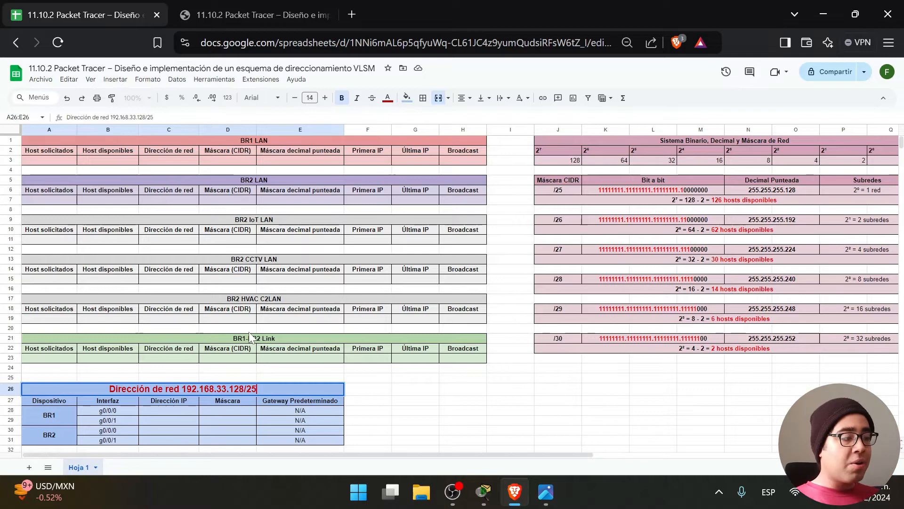
Check the topology image and enter 25 requested hosts for BR2 LAN in A7.
left_click(71, 161)
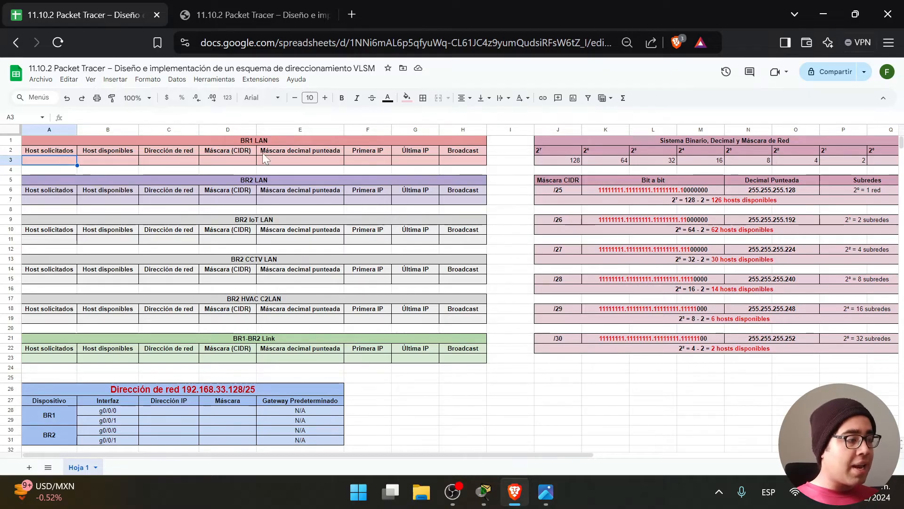
left_click(546, 491)
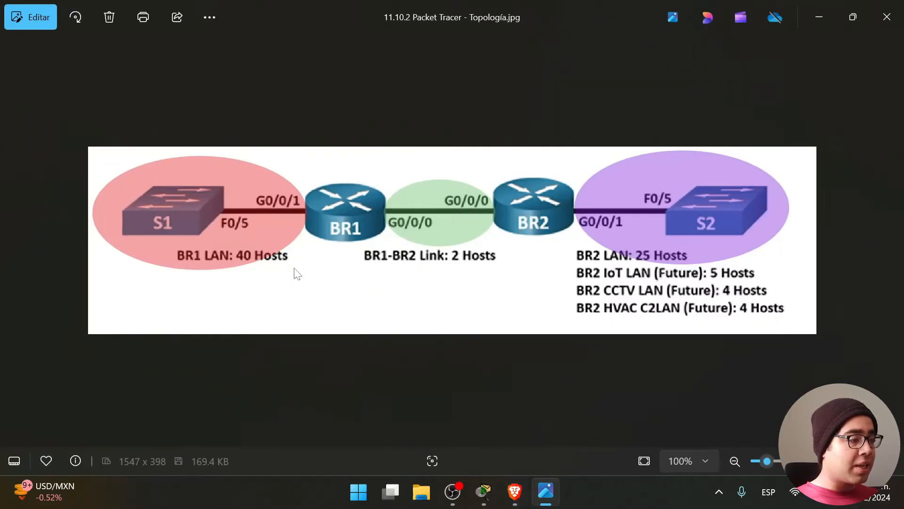
left_click(819, 8)
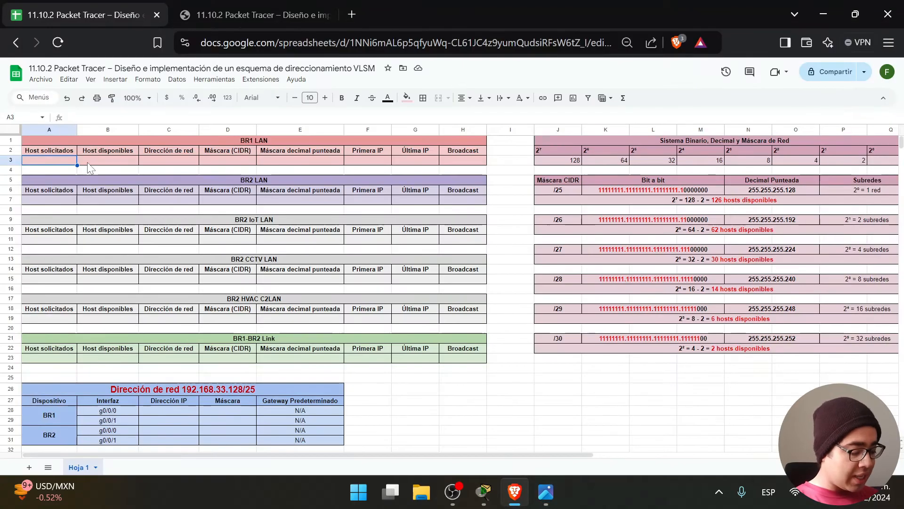
left_click(74, 200)
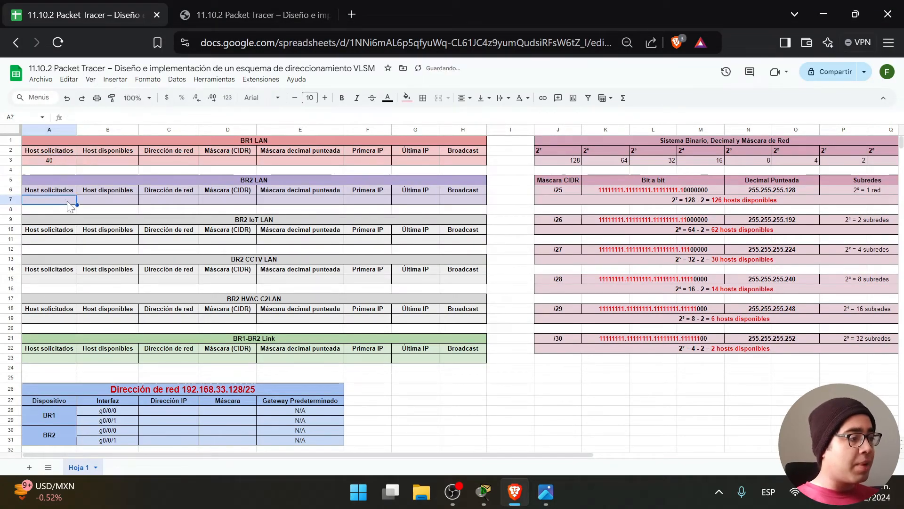
left_click(546, 491)
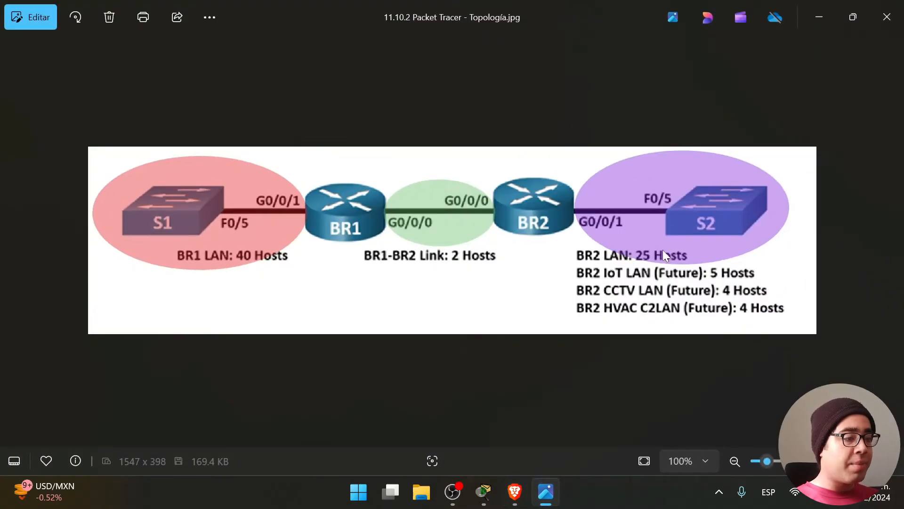
left_click(822, 14)
type("25")
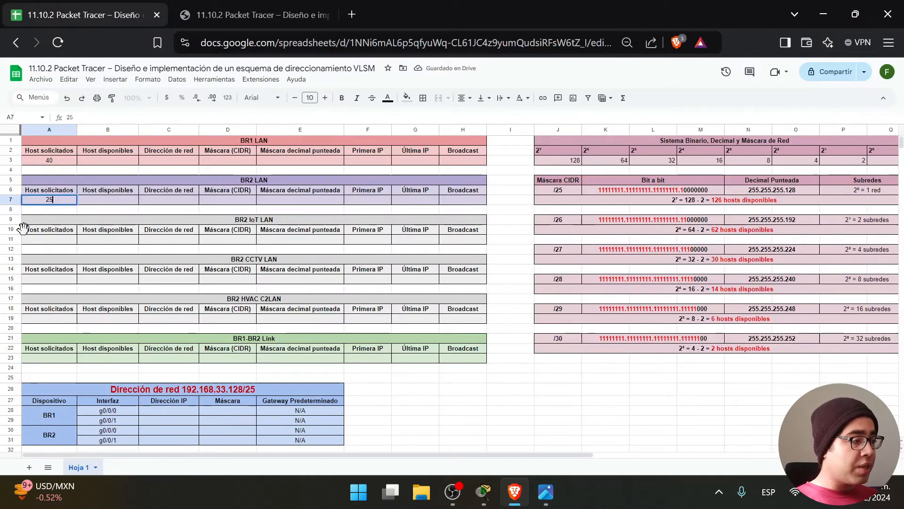
left_click(55, 231)
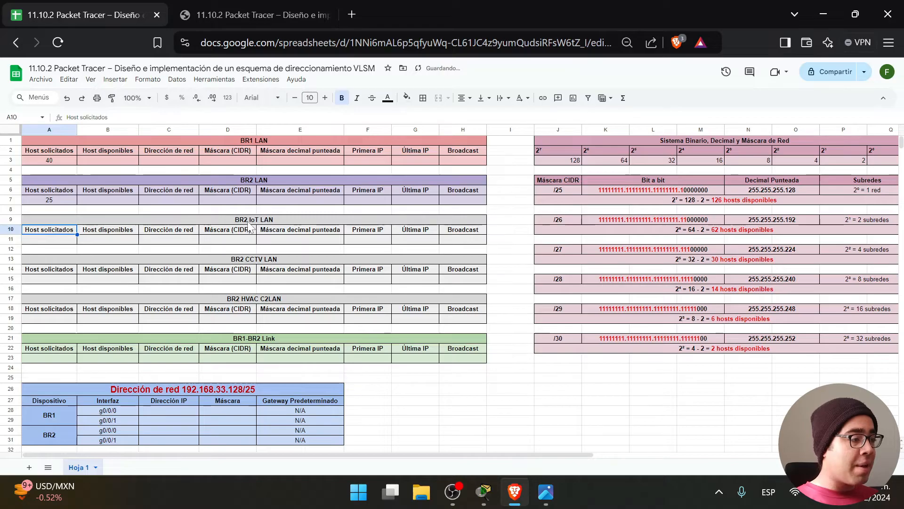
Enter 5 requested hosts for IoT LAN, undoing a misplaced 5 in A10 and retyping it in A11.
left_click(544, 493)
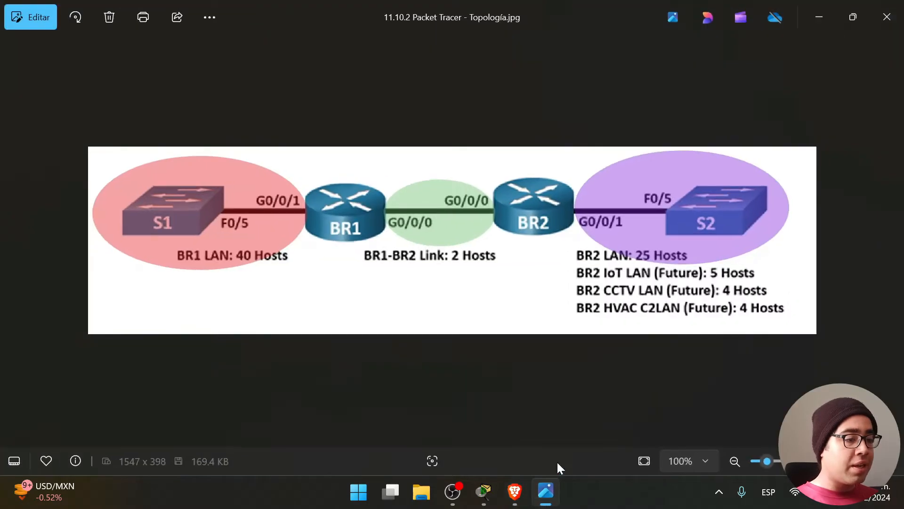
left_click(820, 14)
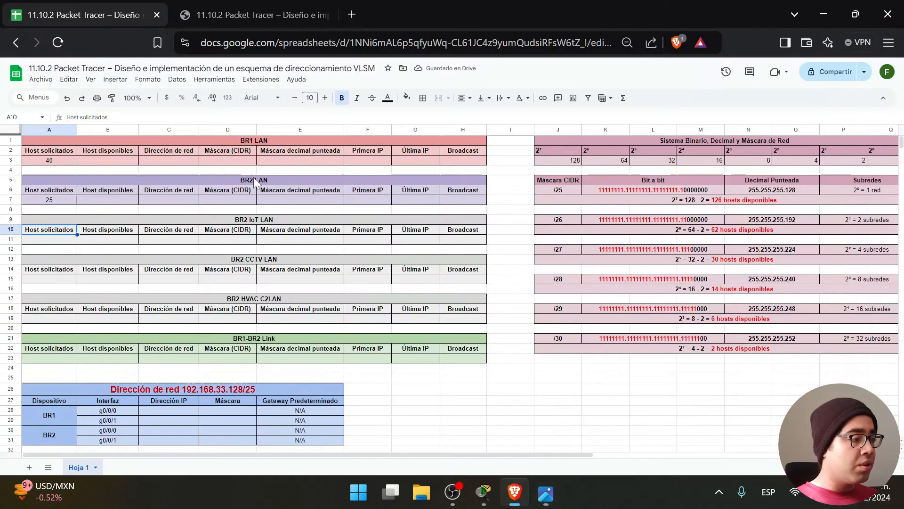
type("5")
left_click(253, 261)
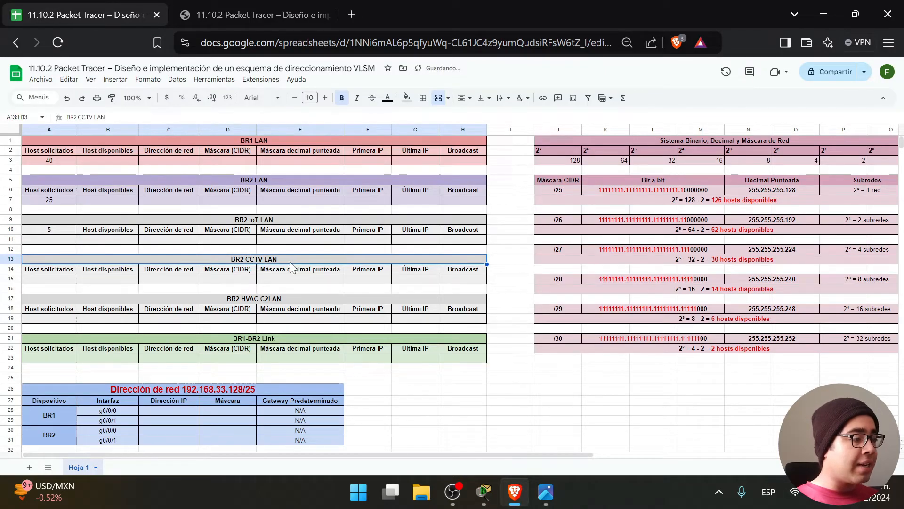
left_click(238, 301)
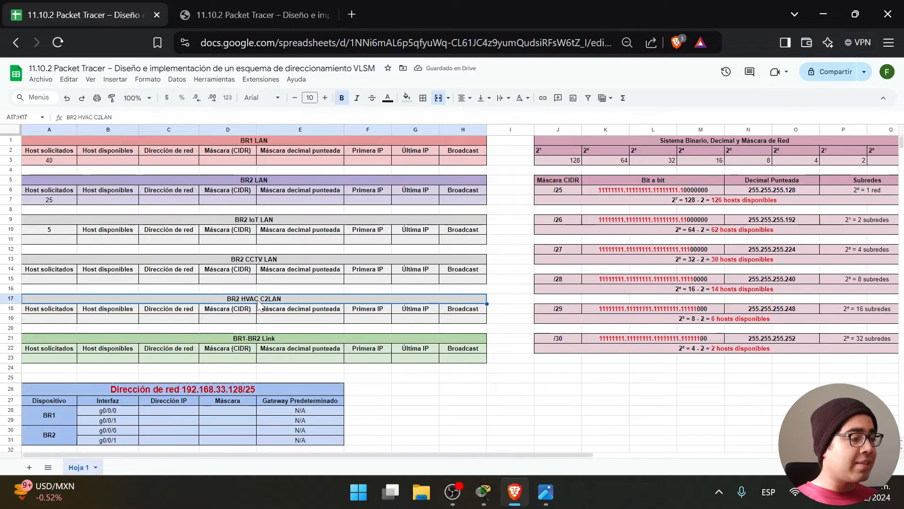
left_click(553, 494)
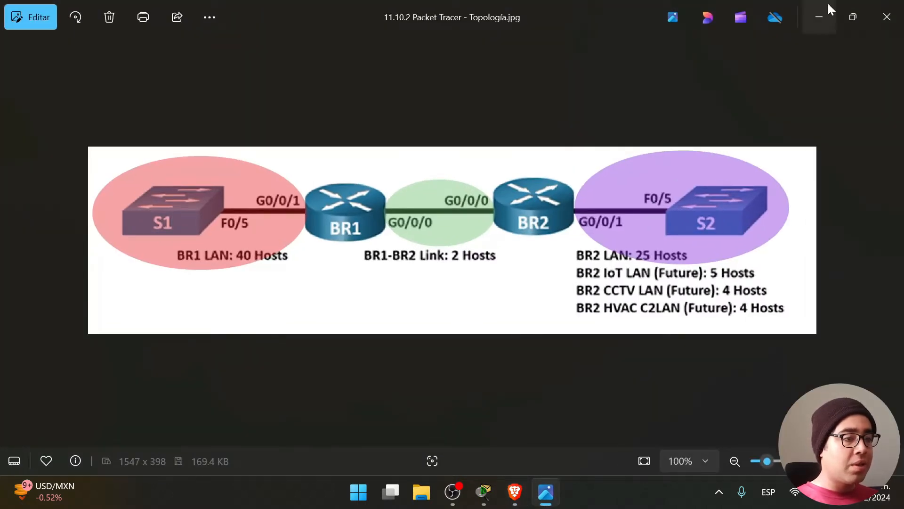
left_click(821, 15)
left_click(45, 281)
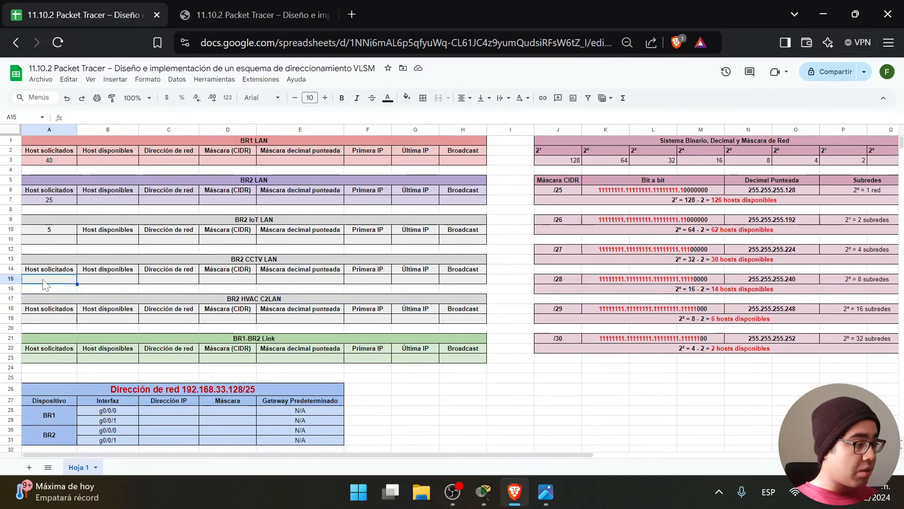
left_click(53, 229)
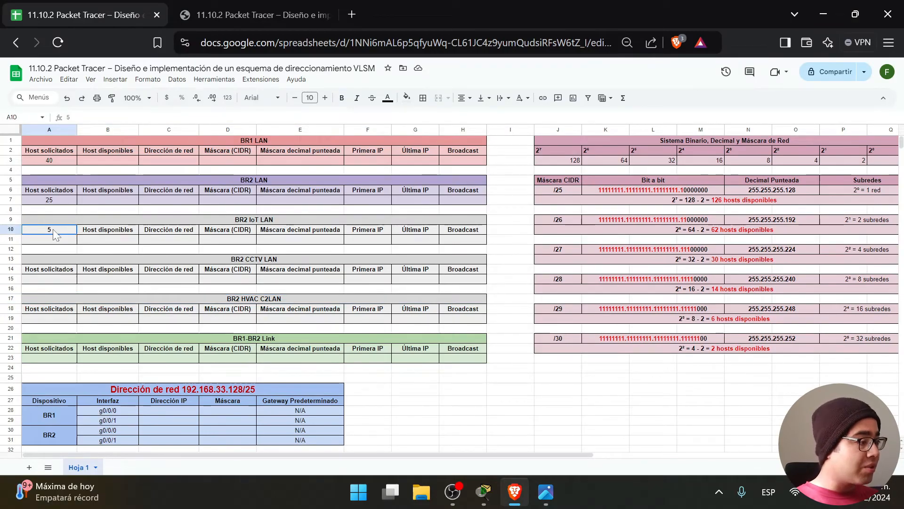
key("ctrl+z")
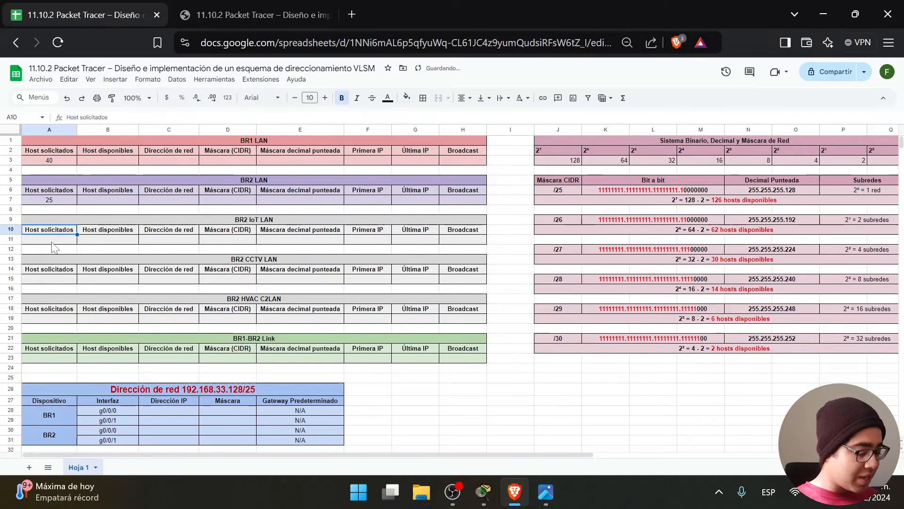
left_click(52, 240)
type("5")
Enter 4 requested hosts each for CCTV LAN (A15) and HVAC C2LAN (A19).
left_click(70, 282)
type("4")
left_click(66, 319)
type("4")
key("Return")
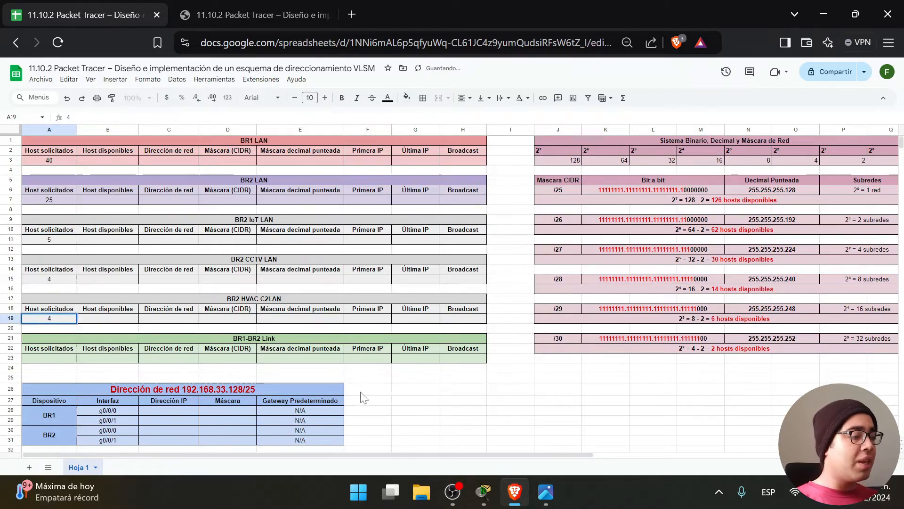
left_click(363, 390)
Check the topology and enter 2 requested hosts for the BR1-BR2 Link in A23.
left_click(268, 343)
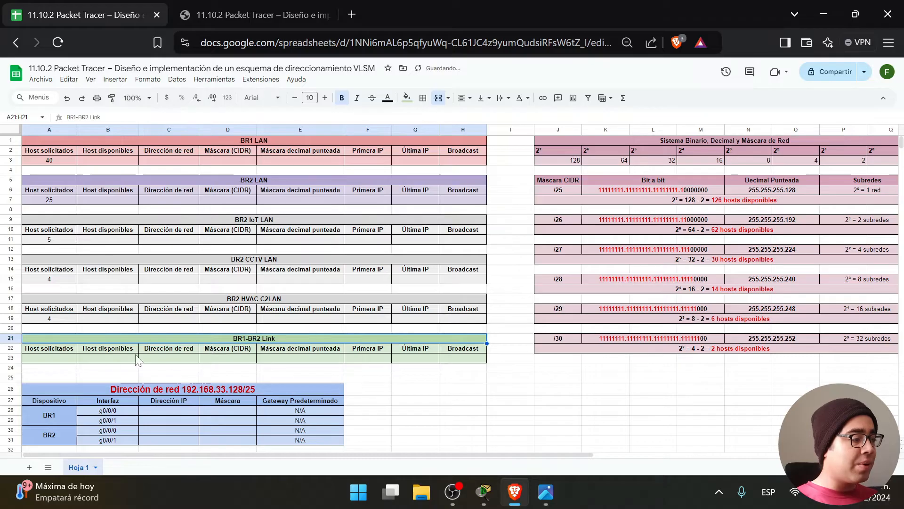
left_click(72, 361)
left_click(546, 492)
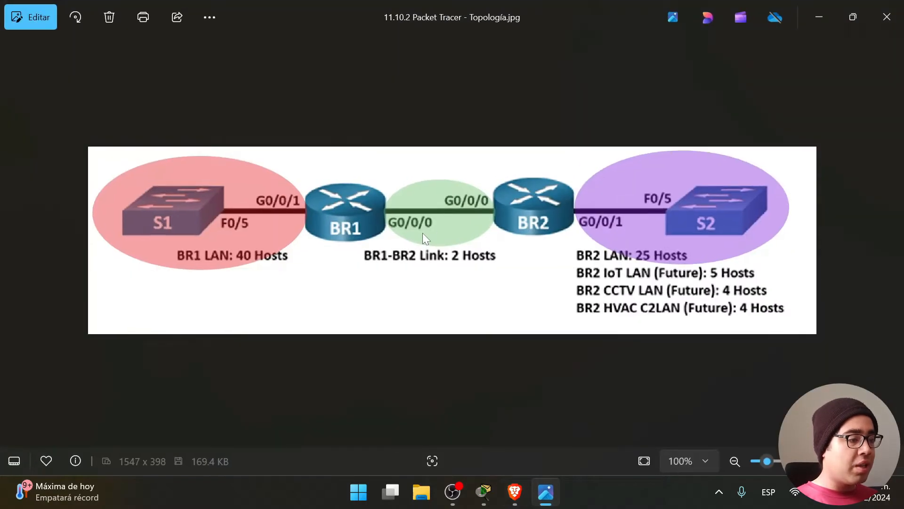
left_click(853, 8)
key("alt+Tab")
type("2")
key("Return")
left_click(434, 378)
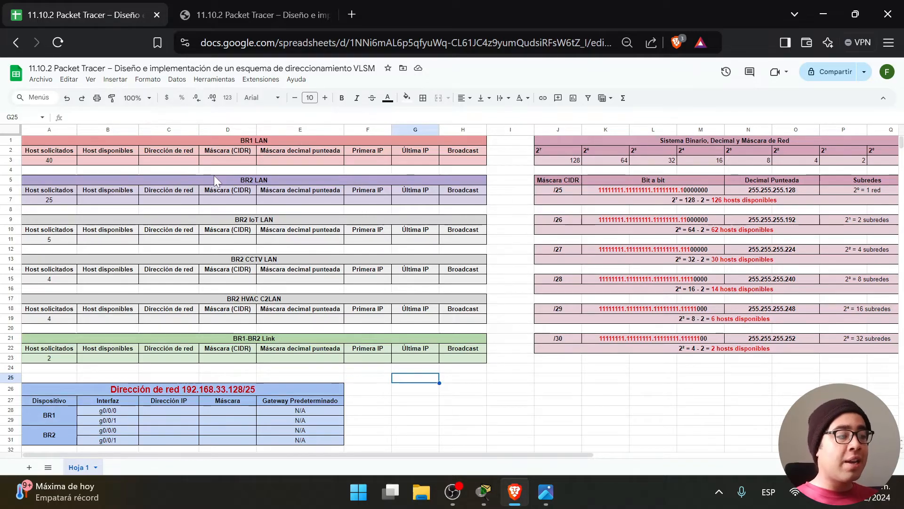
left_click(65, 163)
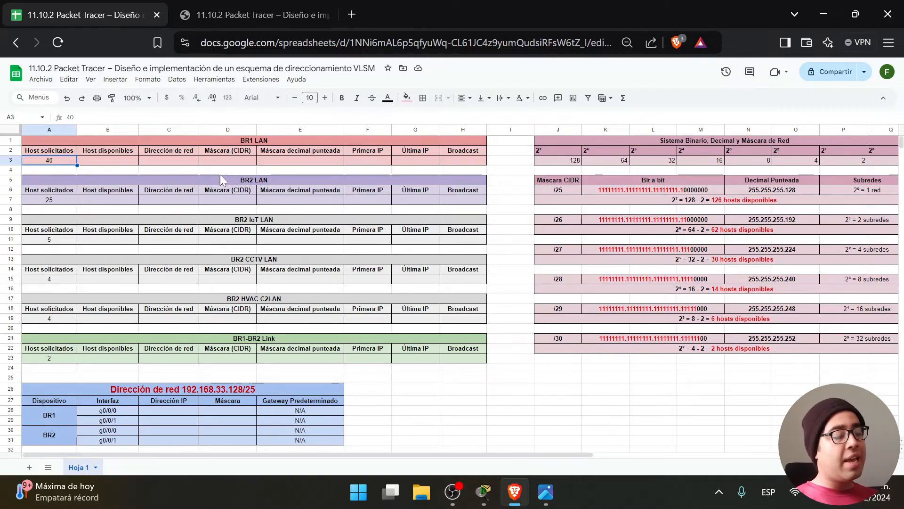
left_click(495, 171)
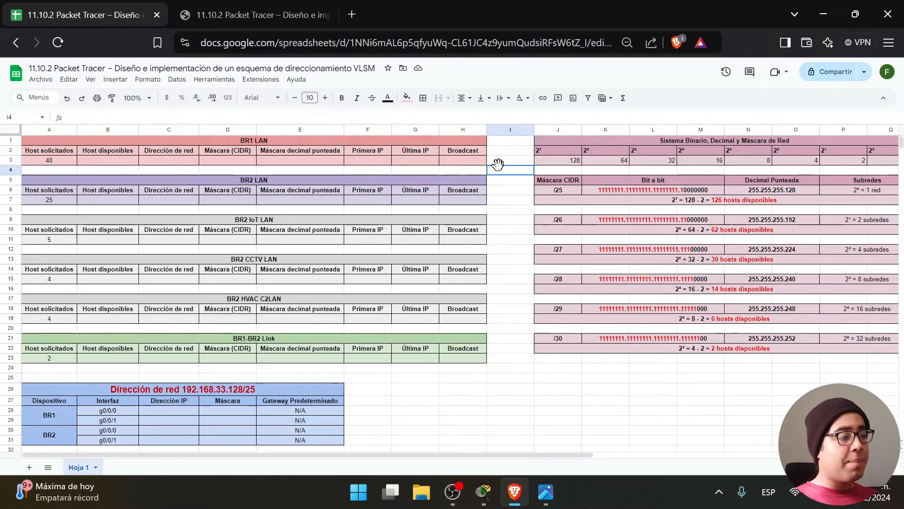
left_click(263, 139)
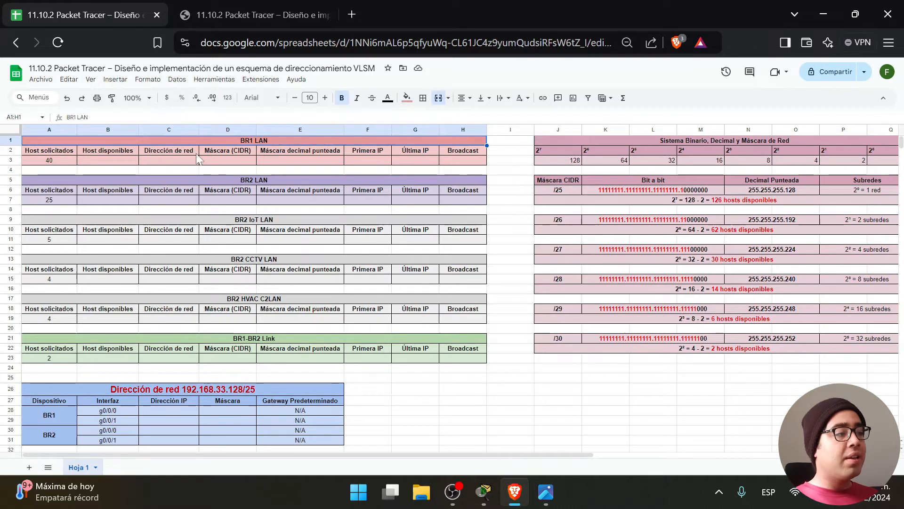
left_click(61, 160)
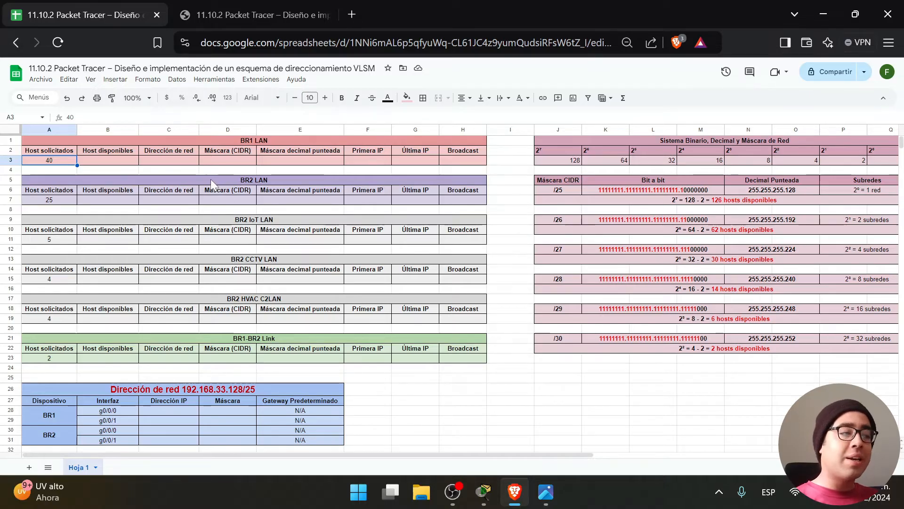
left_click(709, 349)
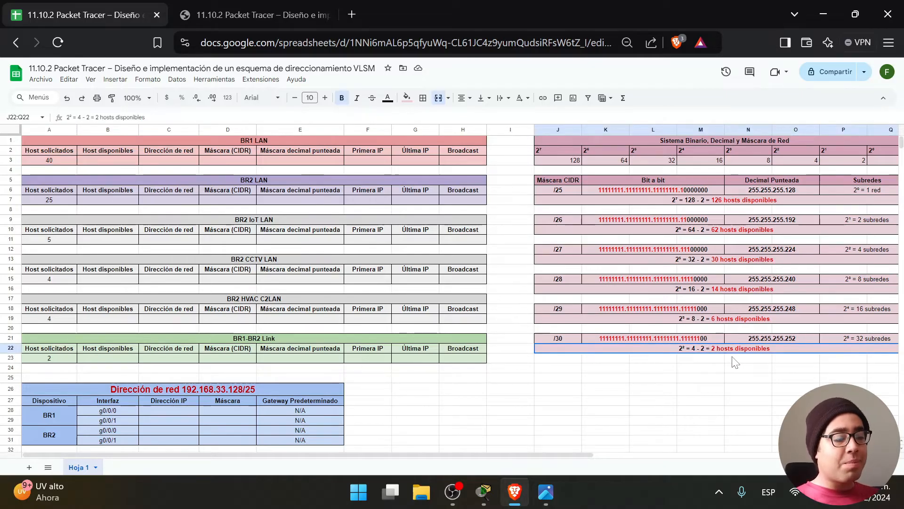
left_click(717, 324)
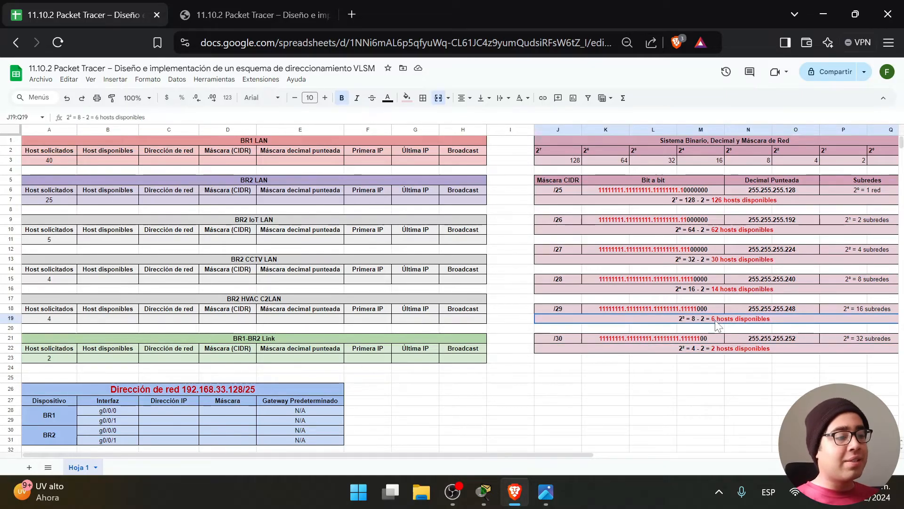
left_click(721, 292)
left_click(720, 260)
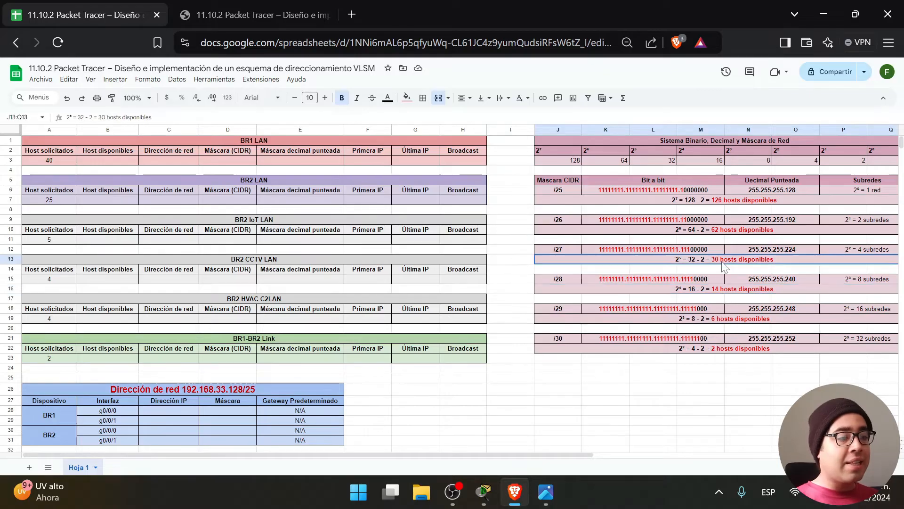
left_click(723, 232)
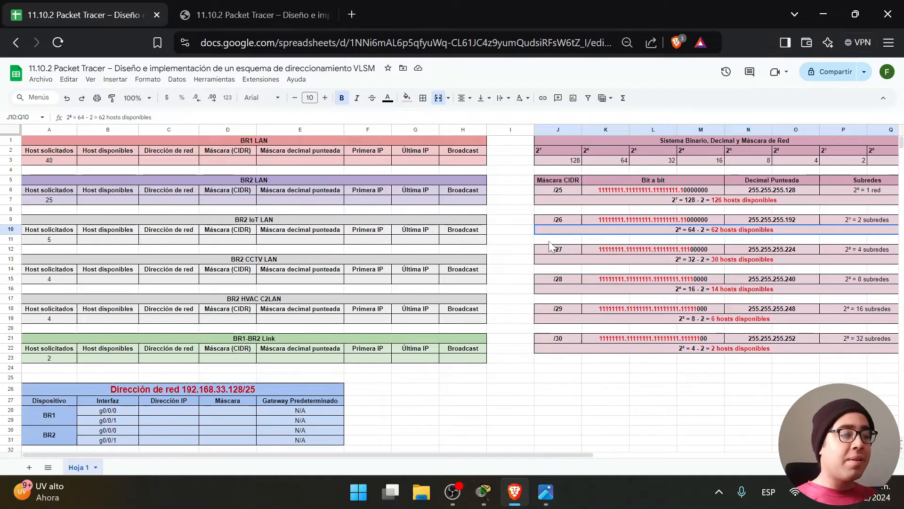
Enter 62 available hosts for BR1 LAN and paste /26 and 255.255.255.192 as its masks.
left_click(109, 160)
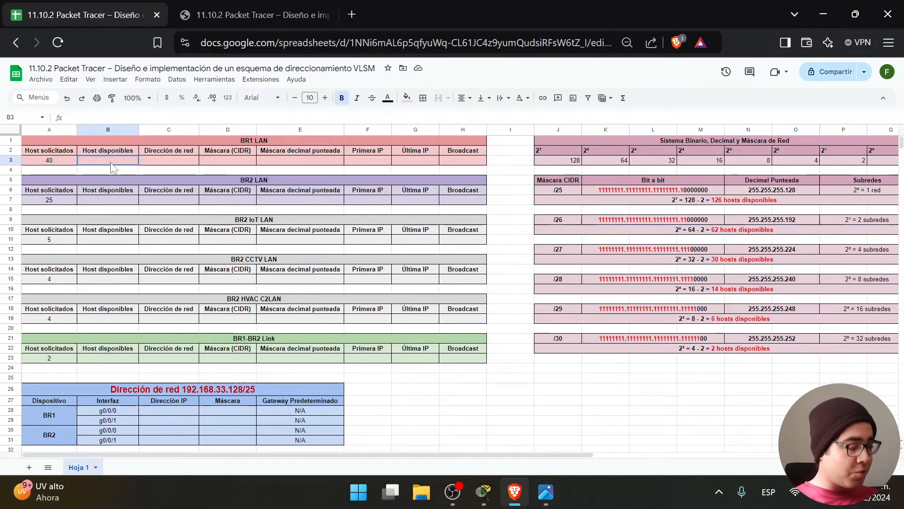
type("62")
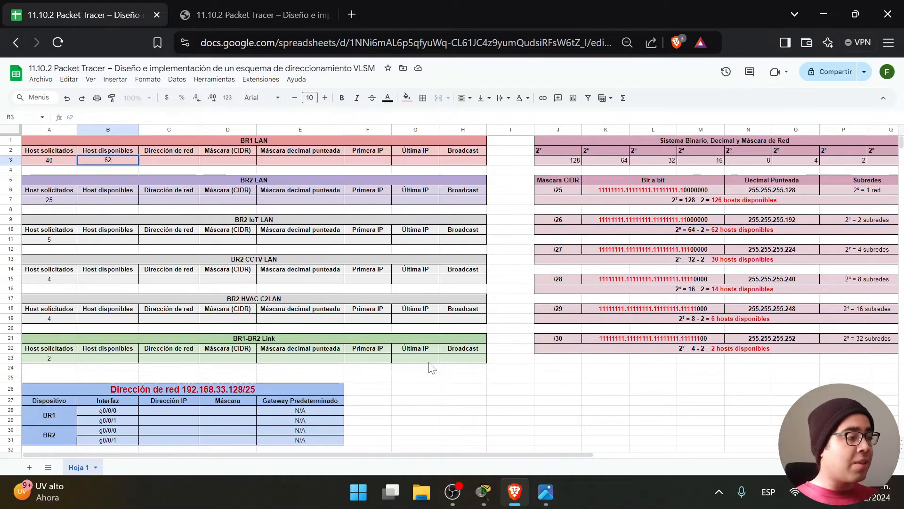
left_click(557, 221)
key("ctrl+c")
left_click(227, 161)
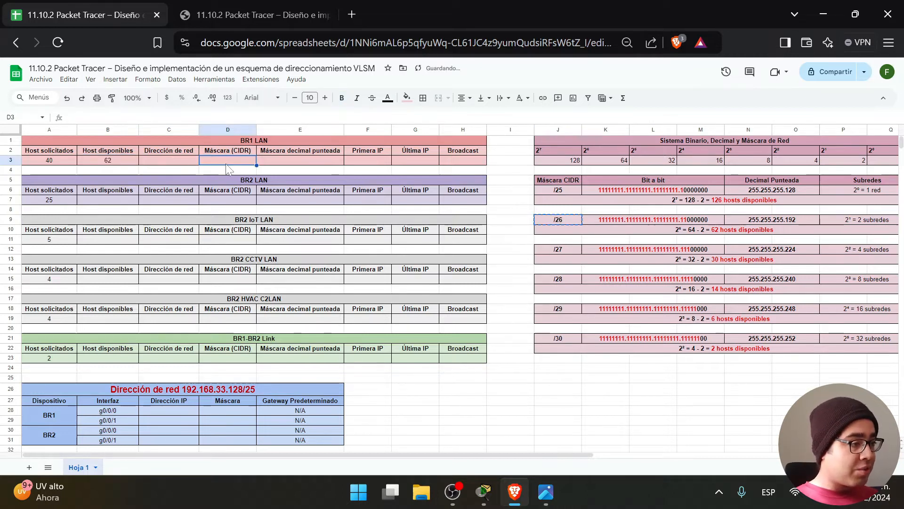
key("ctrl+v")
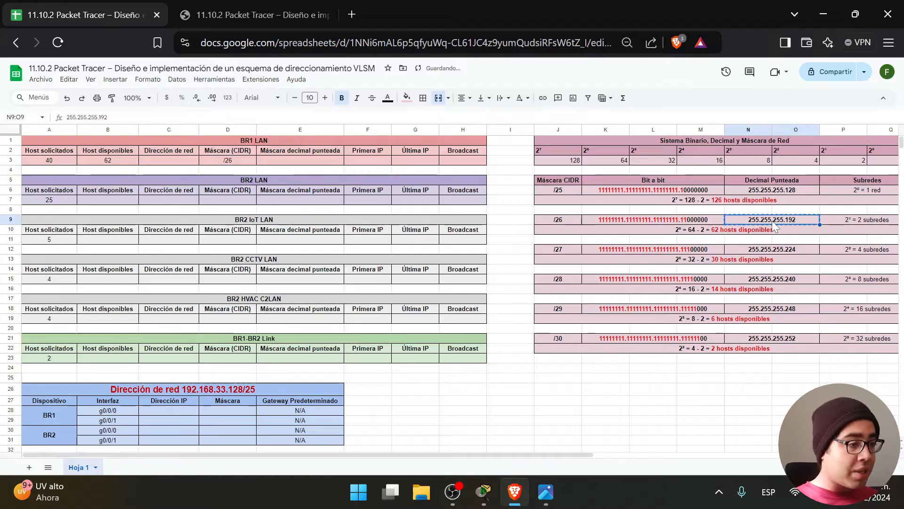
left_click(303, 158)
key("ctrl+v")
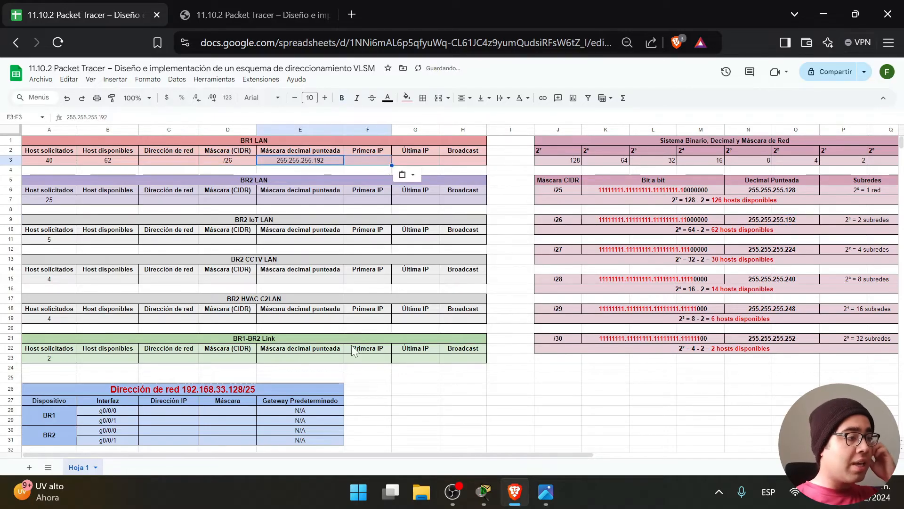
left_click(365, 370)
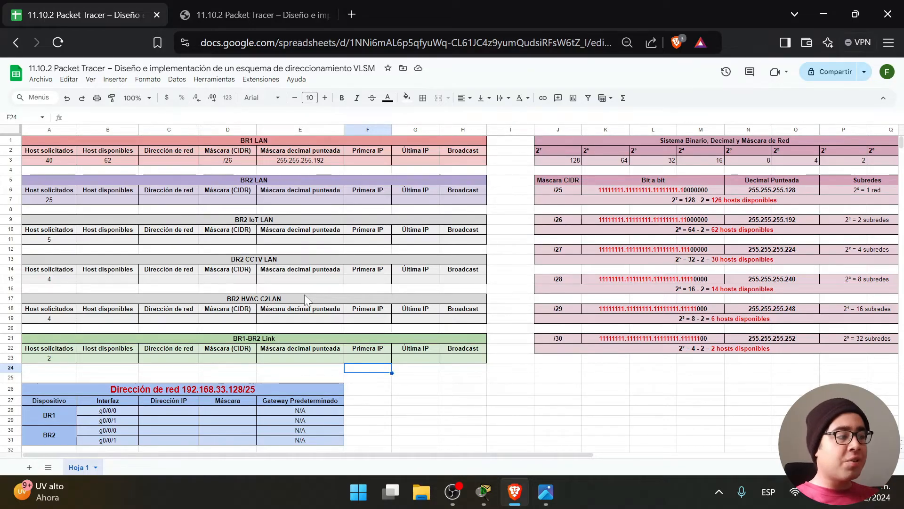
Review BR1 LAN's values, then compare /30 to /27 host counts against BR2 LAN's 25 hosts.
left_click(55, 160)
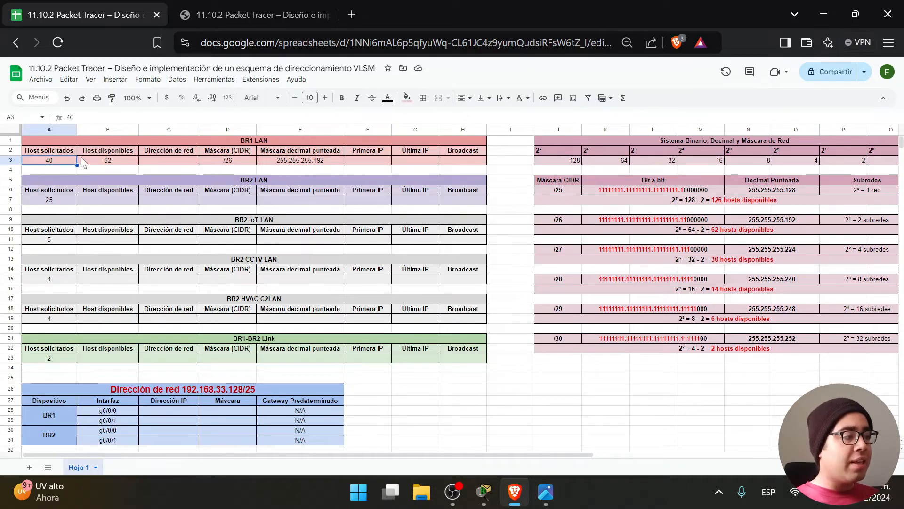
left_click(112, 163)
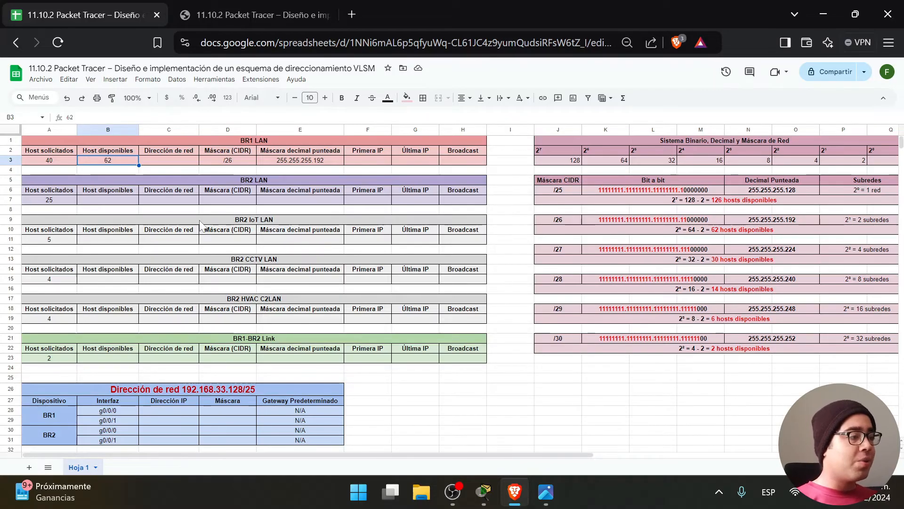
left_click_drag(507, 200, 51, 200)
left_click(51, 200)
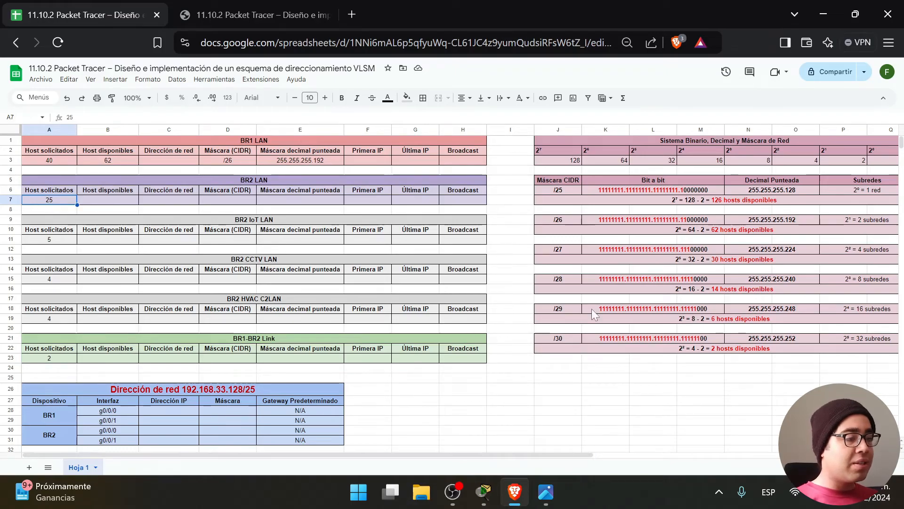
left_click(738, 351)
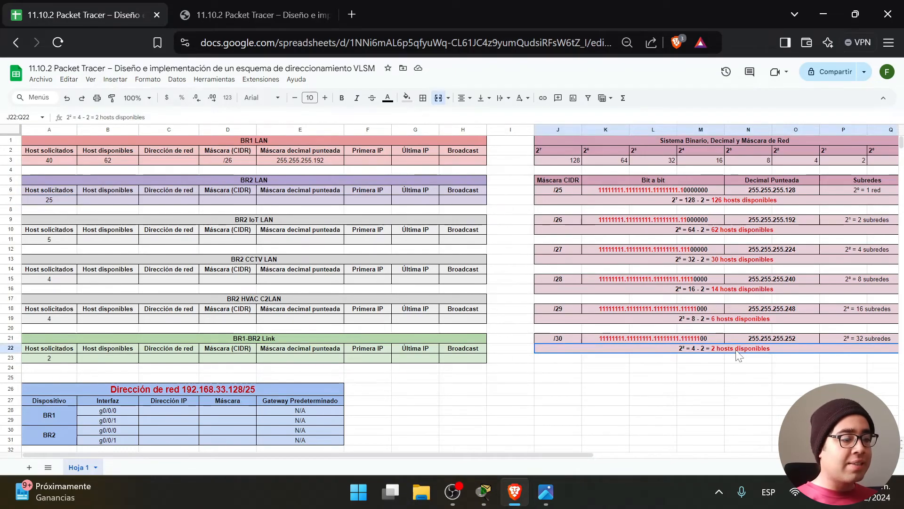
left_click(735, 320)
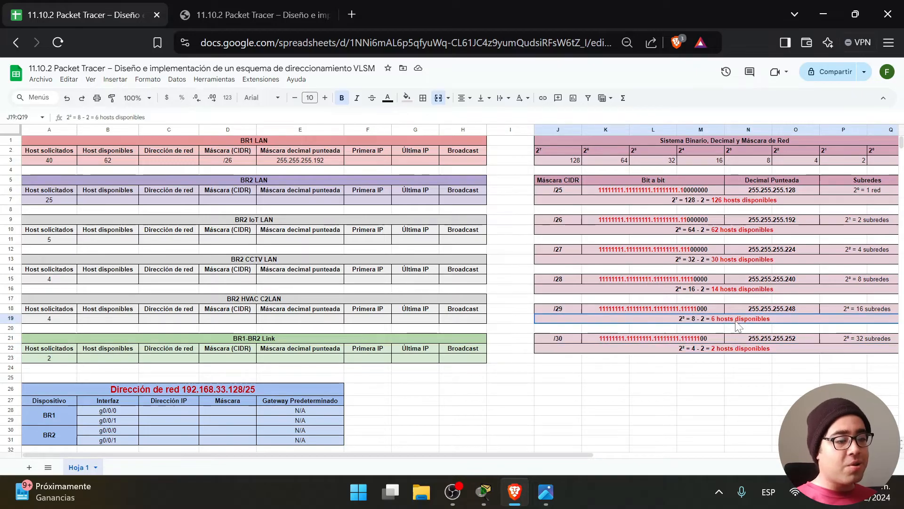
left_click(735, 291)
left_click(731, 262)
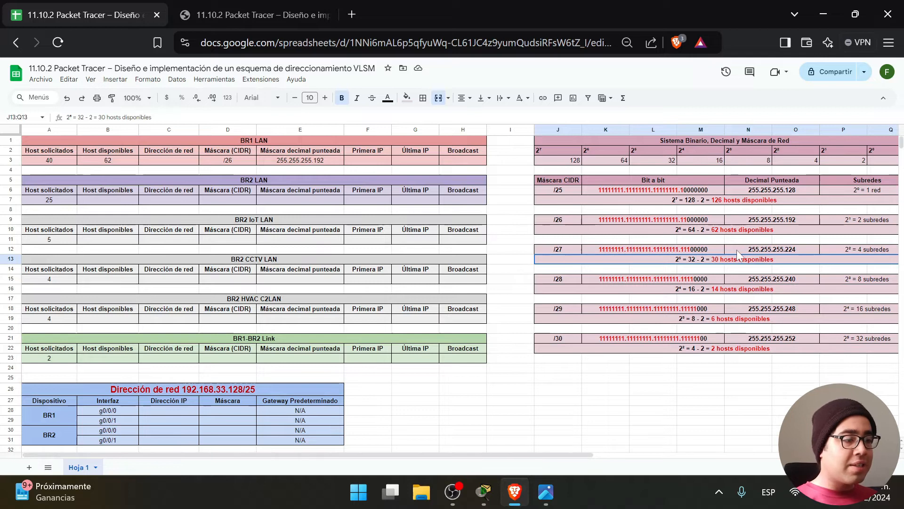
Enter 30 available hosts for BR2 LAN, highlighting the /27 '30 hosts disponibles' note.
left_click(111, 201)
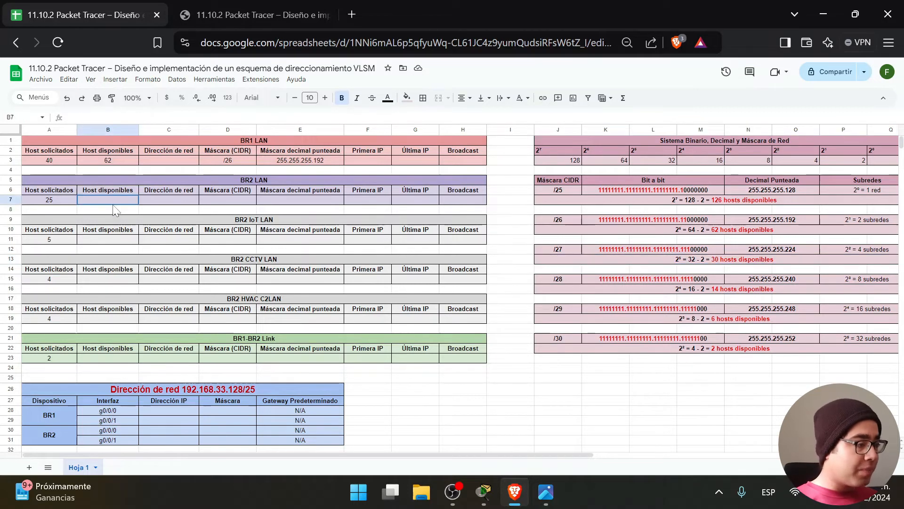
type("30")
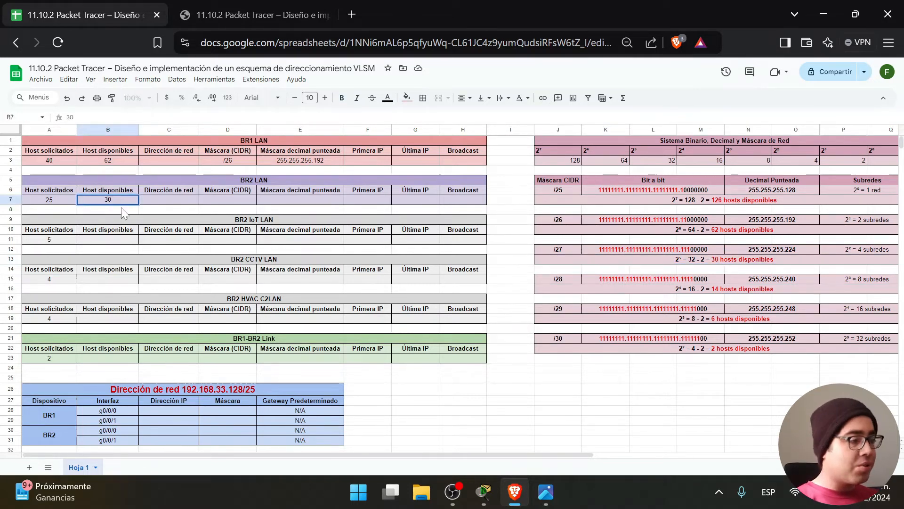
left_click(729, 263)
double_click(729, 262)
left_click_drag(764, 259, 711, 259)
Paste /27 and 255.255.255.224 into BR2 LAN's mask cells.
left_click(558, 250)
key("ctrl+c")
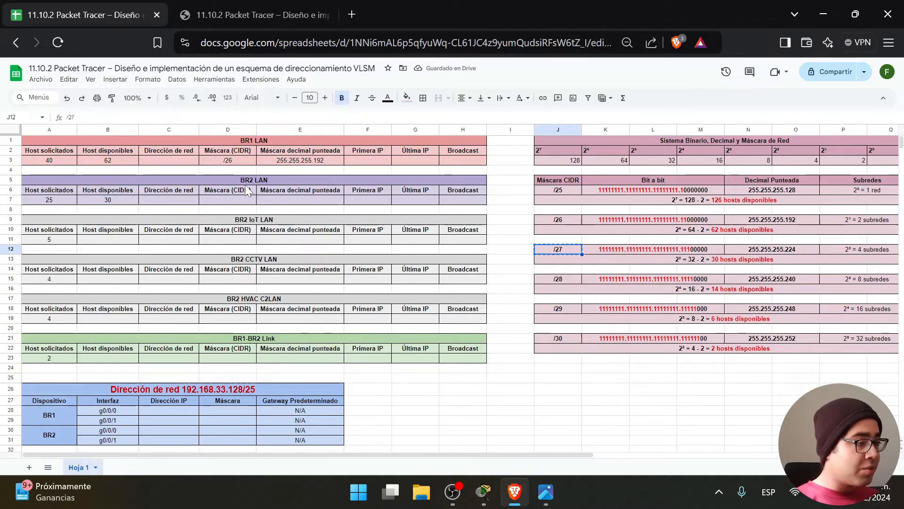
left_click(218, 193)
left_click(218, 201)
key("ctrl+v")
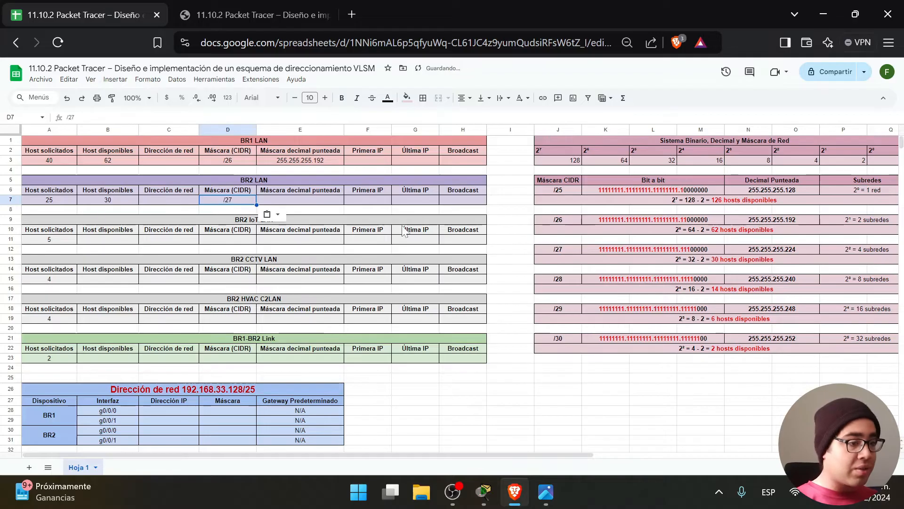
left_click(756, 252)
key("ctrl+c")
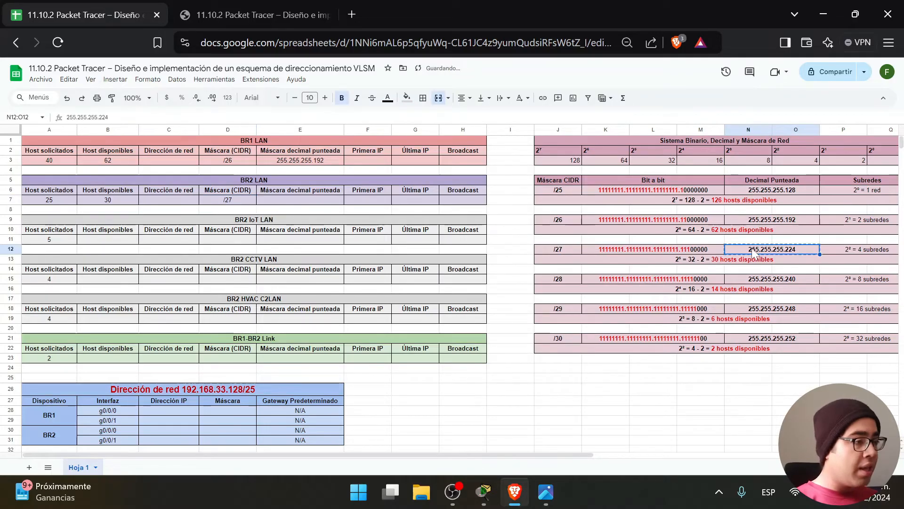
left_click(302, 201)
key("ctrl+v")
left_click(464, 430)
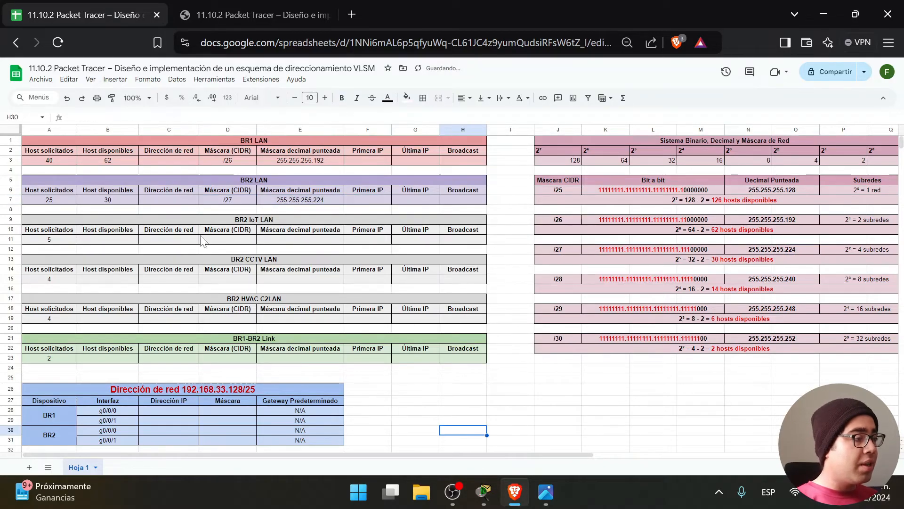
Compare IoT LAN's 5 requested hosts with the /30 and /29 host counts, highlighting '6 hosts disponibles'.
left_click(67, 242)
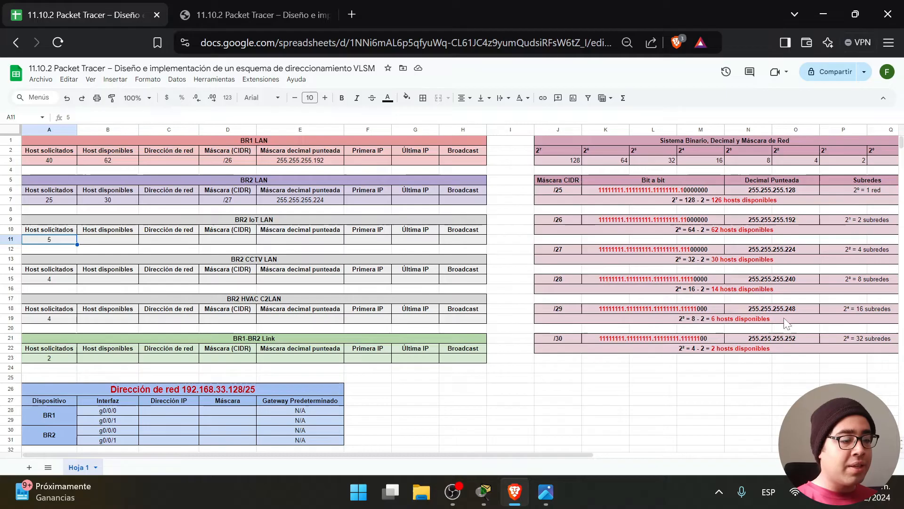
left_click(718, 351)
left_click(721, 322)
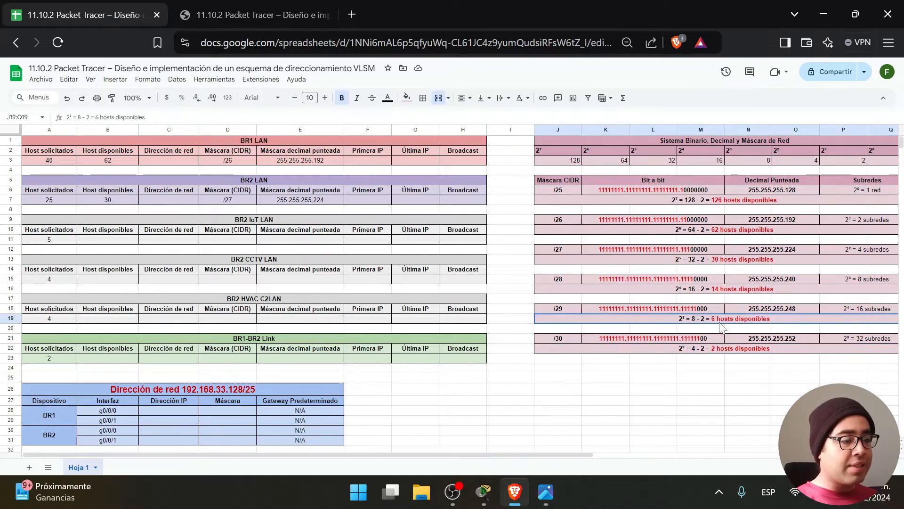
left_click(559, 309)
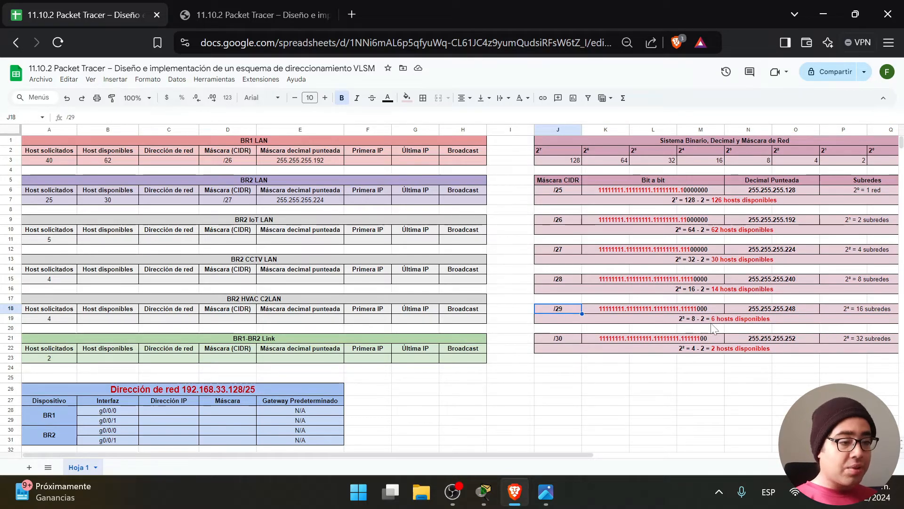
left_click(736, 325)
key("Return")
left_click_drag(762, 318, 697, 318)
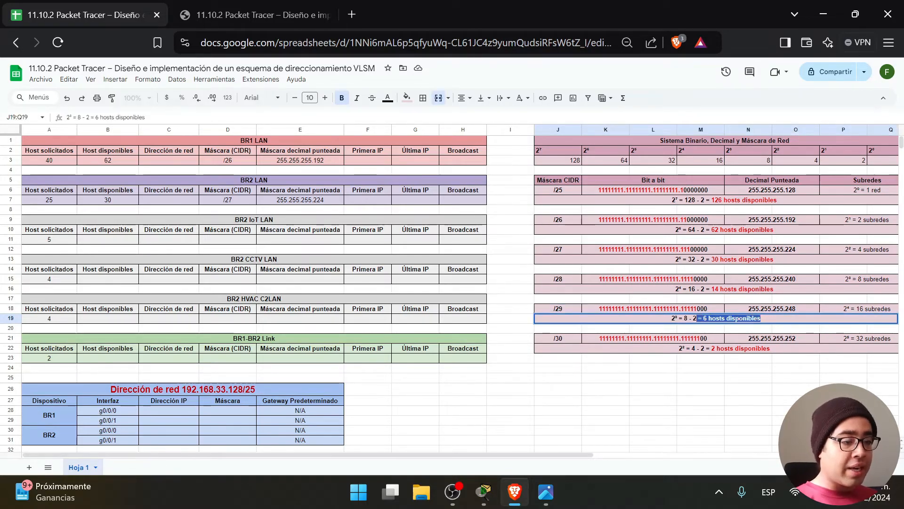
Fill the IoT LAN row with 6 available hosts, /29 and 255.255.255.248.
left_click(108, 239)
type("6")
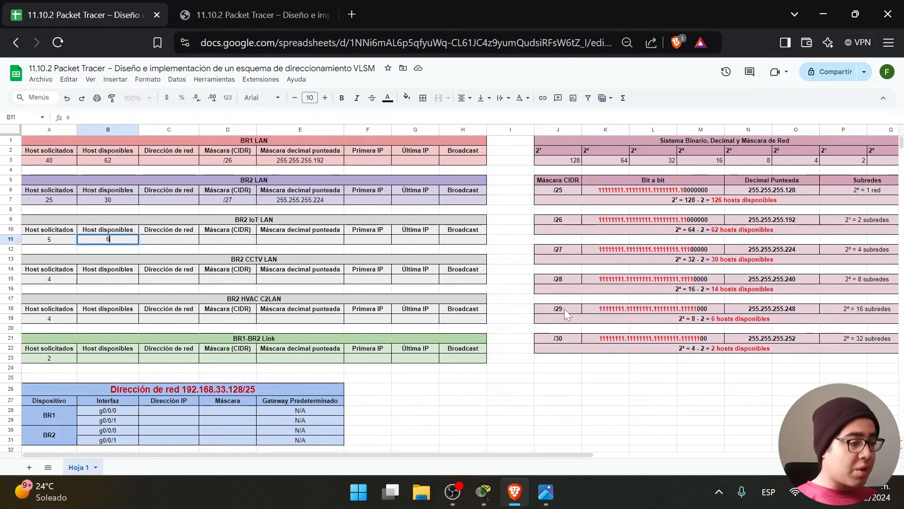
left_click(564, 309)
key("ctrl+c")
left_click(235, 242)
key("ctrl+v")
left_click(769, 311)
key("ctrl+c")
left_click(293, 240)
key("ctrl+v")
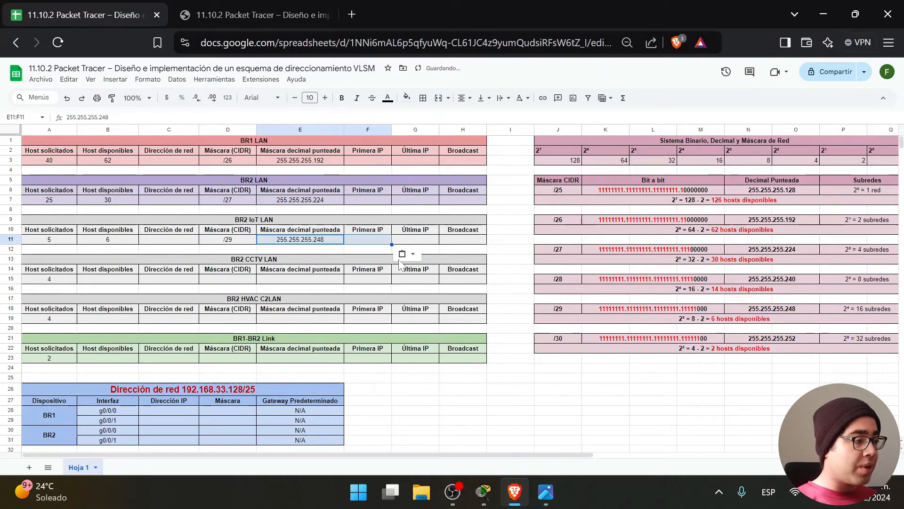
left_click(495, 282)
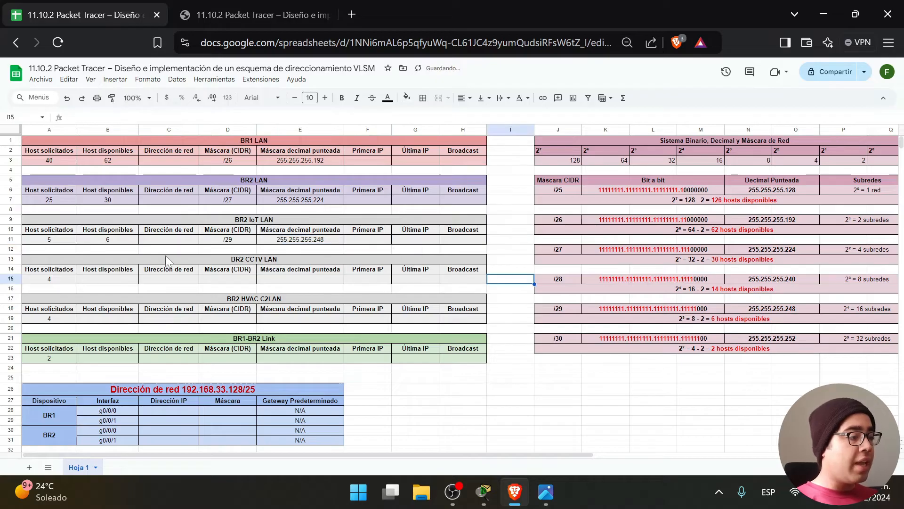
Enter 6 available hosts for both the CCTV LAN and HVAC C2LAN rows.
left_click(49, 281)
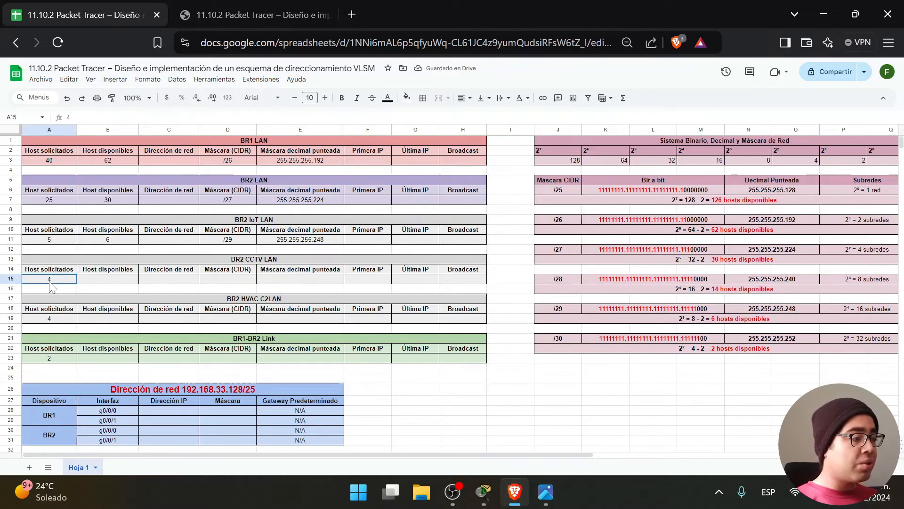
left_click(734, 351)
left_click(734, 326)
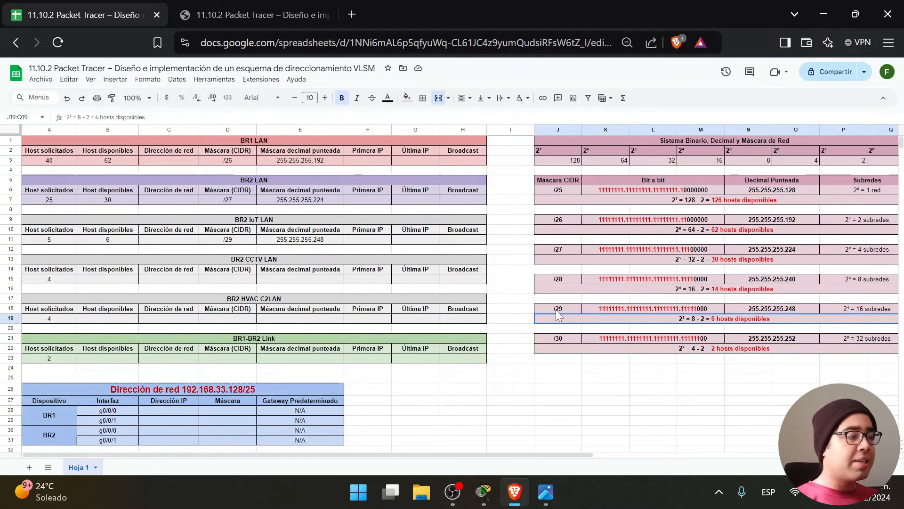
left_click(126, 280)
type("6")
left_click(68, 319)
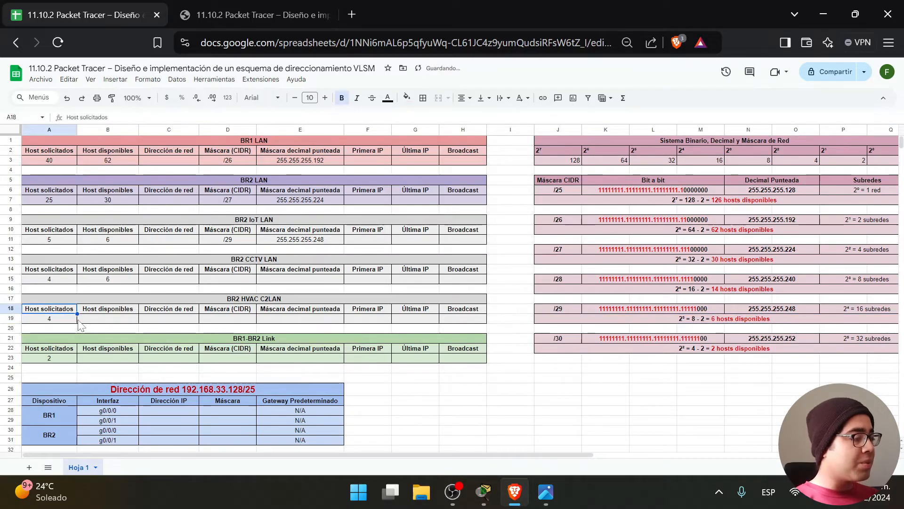
left_click(121, 320)
type("6")
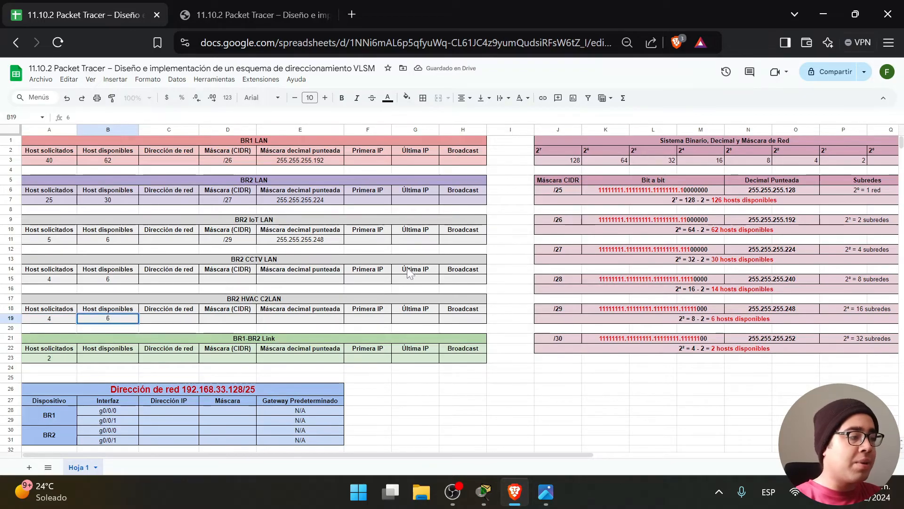
Copy the IoT row's /29 and 255.255.255.248 masks into the CCTV and HVAC rows.
left_click_drag(245, 239, 282, 240)
key("ctrl+c")
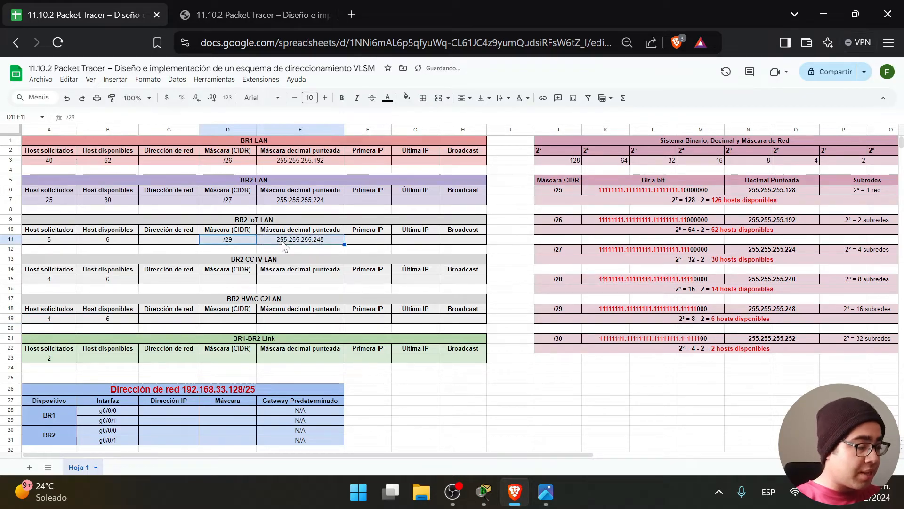
left_click(246, 281)
key("ctrl+v")
left_click(245, 320)
key("ctrl+v")
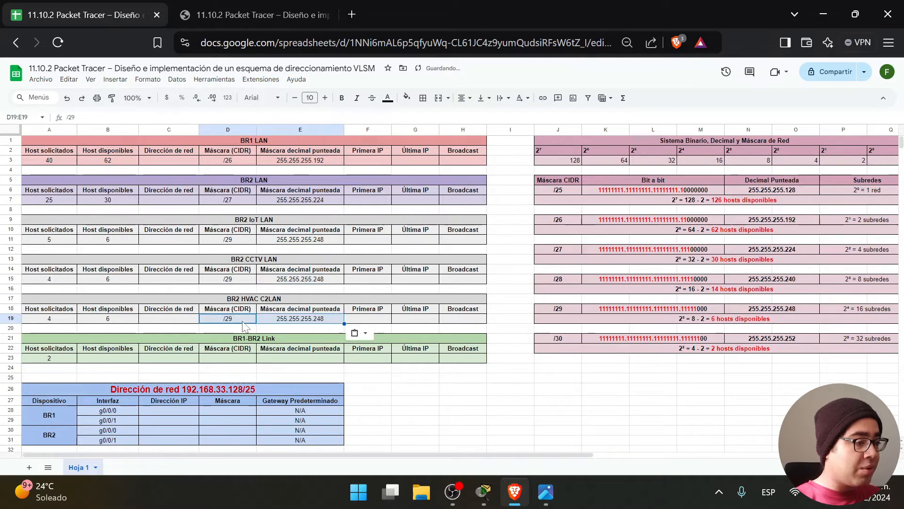
double_click(768, 319)
left_click_drag(762, 319, 671, 319)
Finish editing the /29 and /28 hosts-available notes.
left_click(738, 376)
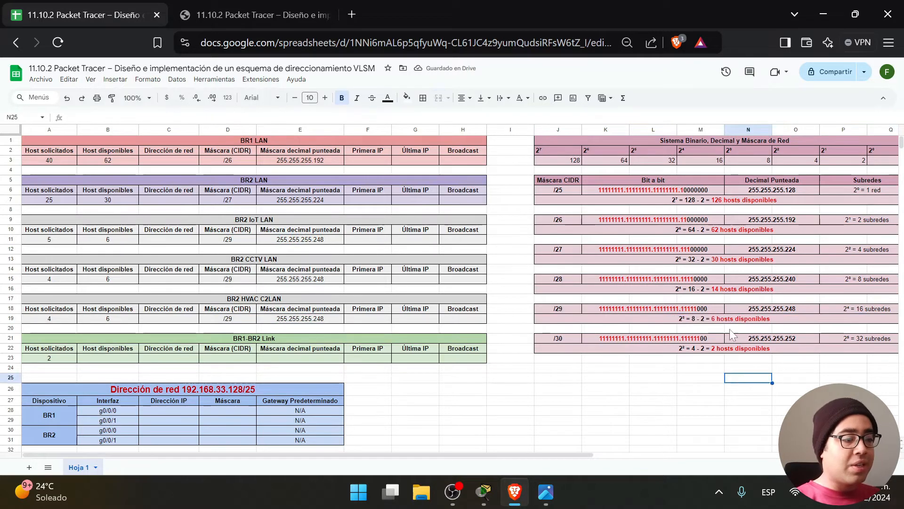
double_click(735, 289)
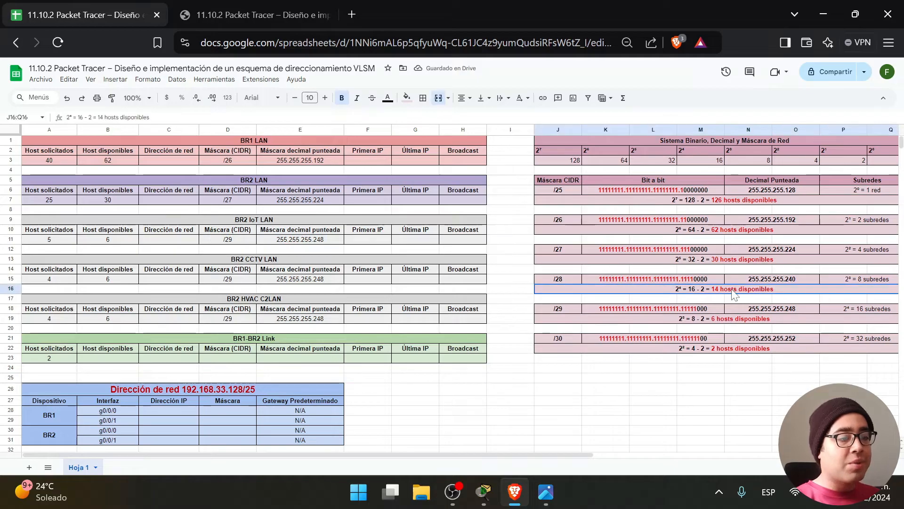
left_click(660, 403)
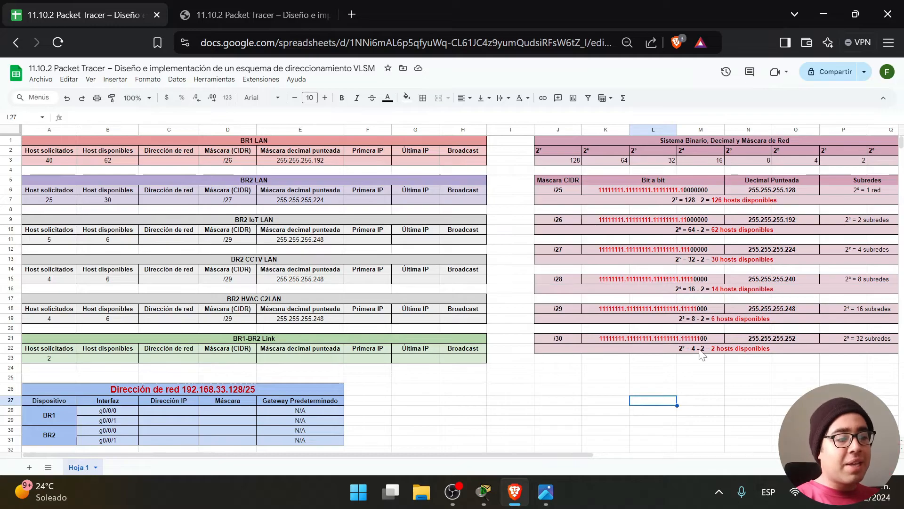
left_click(641, 392)
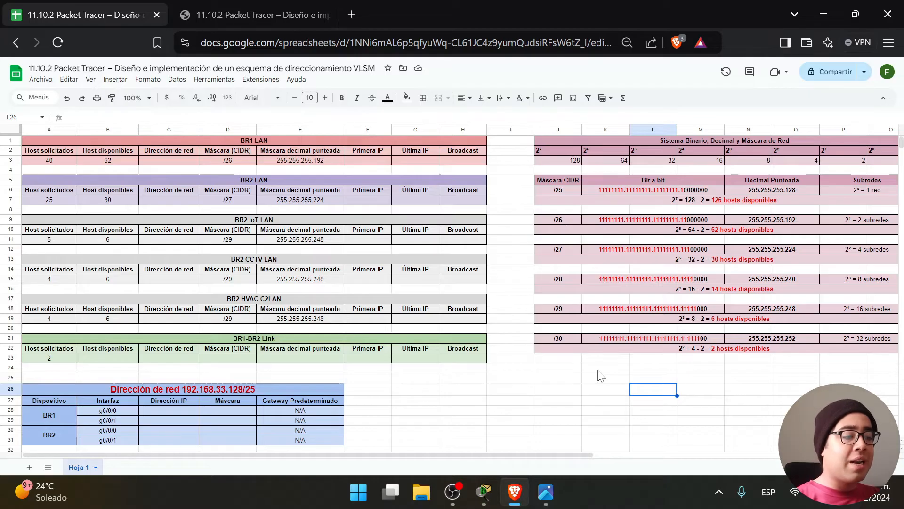
Bring up the Packet Tracer lab, return briefly to the sheet, then switch back to the lab.
left_click(484, 492)
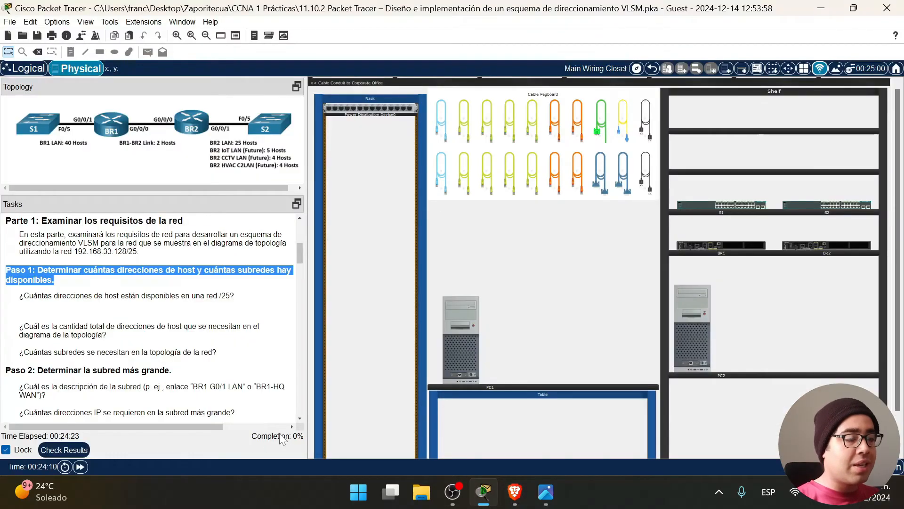
left_click(821, 8)
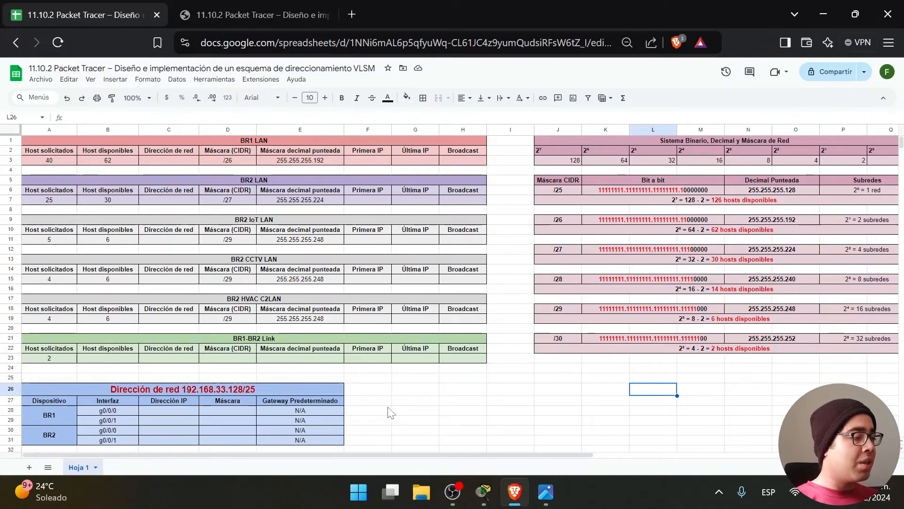
left_click(398, 401)
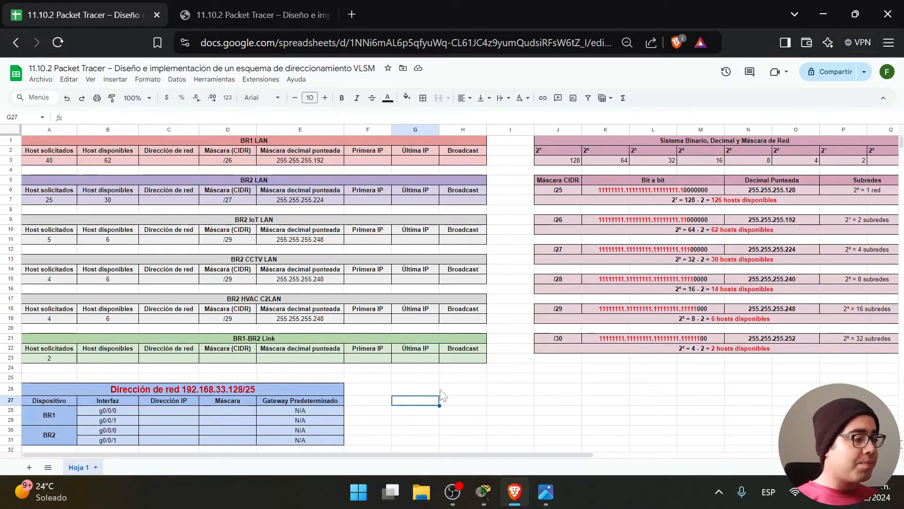
left_click(475, 390)
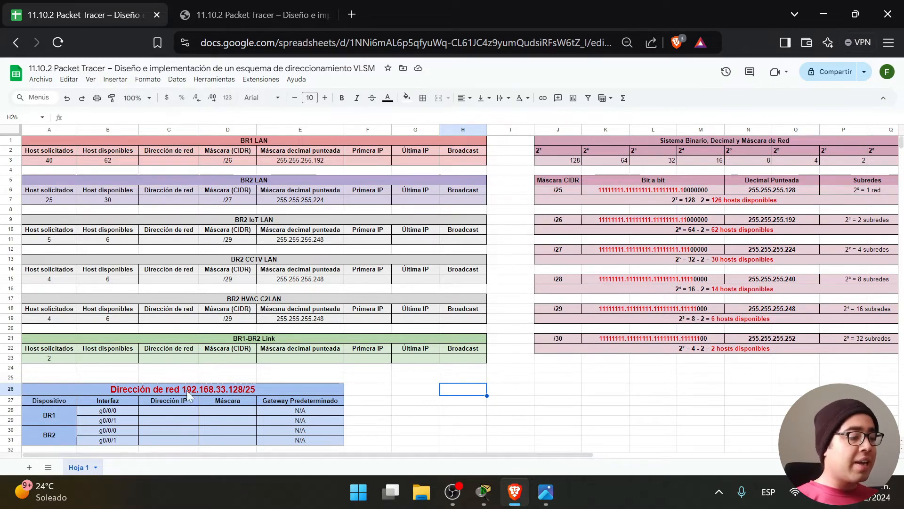
left_click(484, 492)
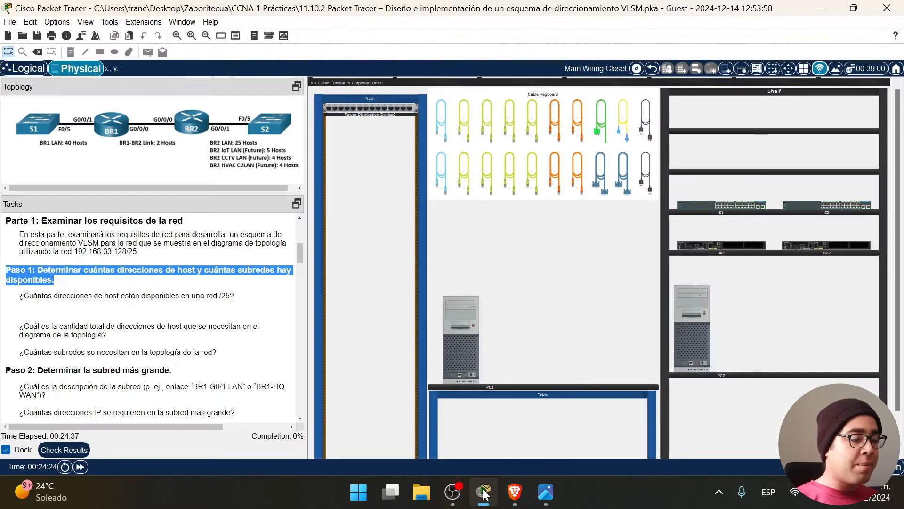
Minimize Packet Tracer and open the topology image showing host requirements.
left_click(485, 494)
left_click(546, 492)
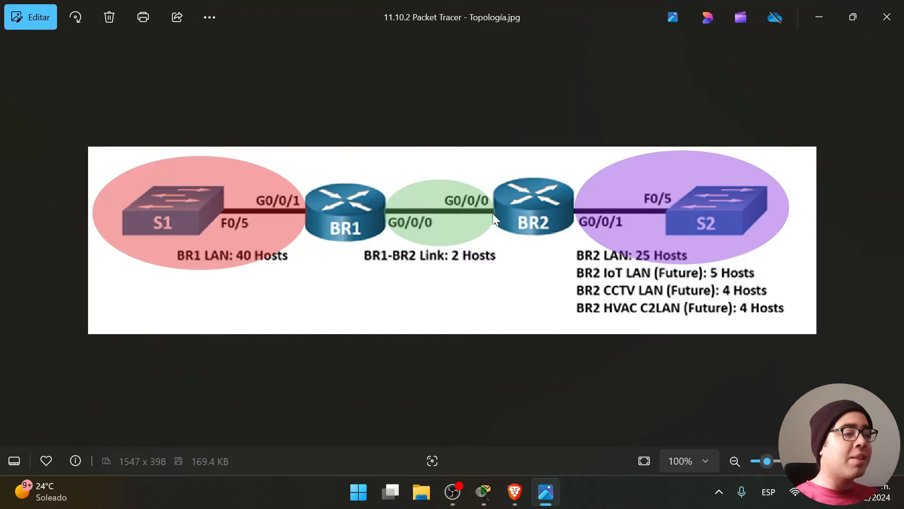
Close the topology image, check the /30 host count, and enter 2 available hosts for the link.
left_click(832, 5)
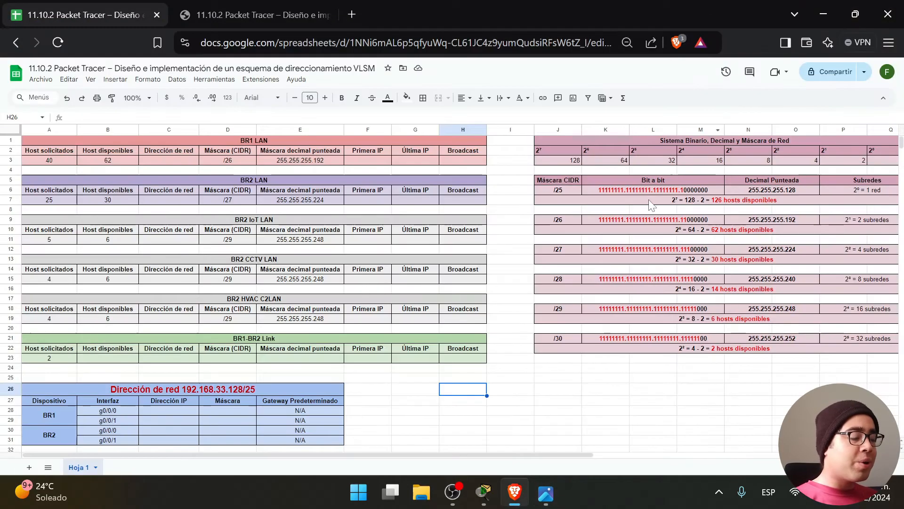
left_click(579, 402)
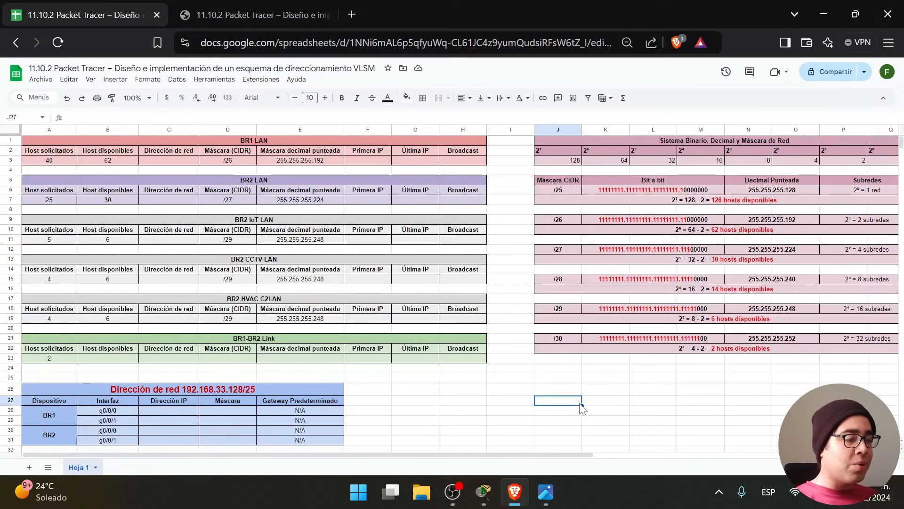
left_click(561, 337)
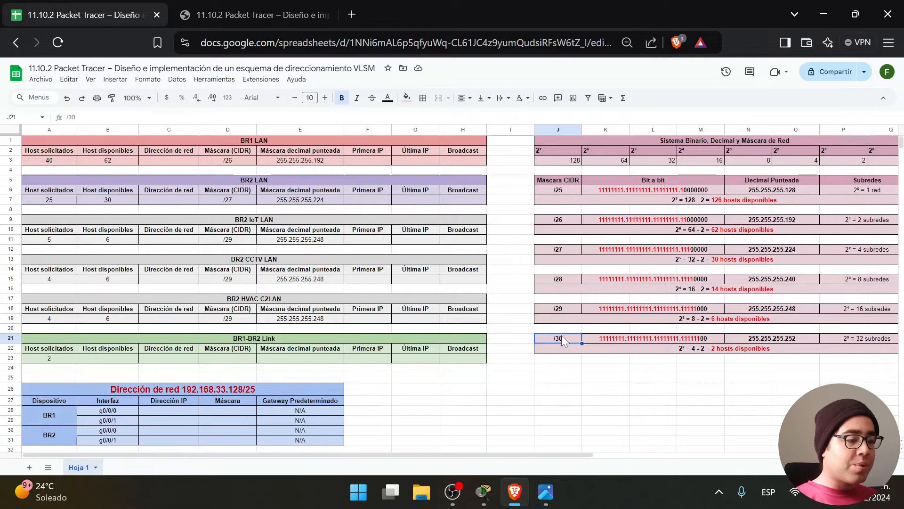
left_click(719, 351)
left_click(124, 359)
type("2")
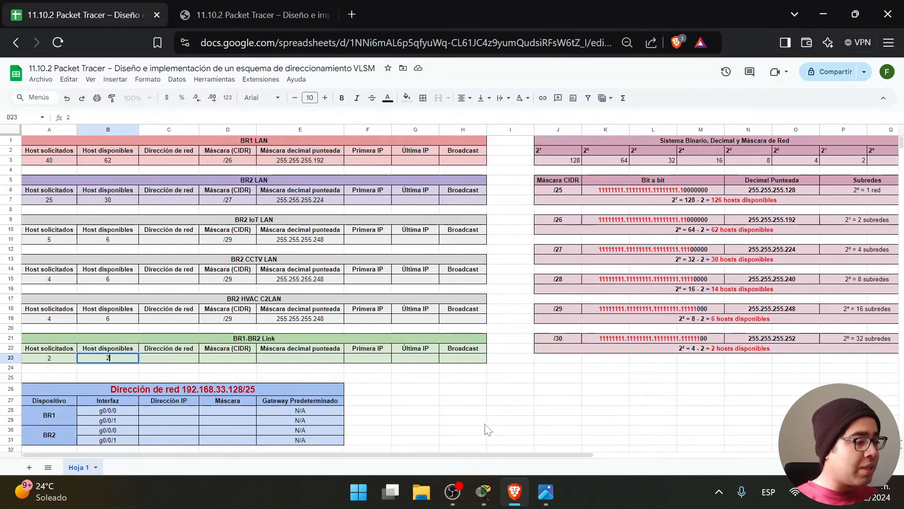
left_click(510, 430)
Paste /30 and 255.255.255.252 into the BR1-BR2 Link row's mask cells.
left_click(550, 341)
key("ctrl+c")
left_click(248, 360)
key("ctrl+v")
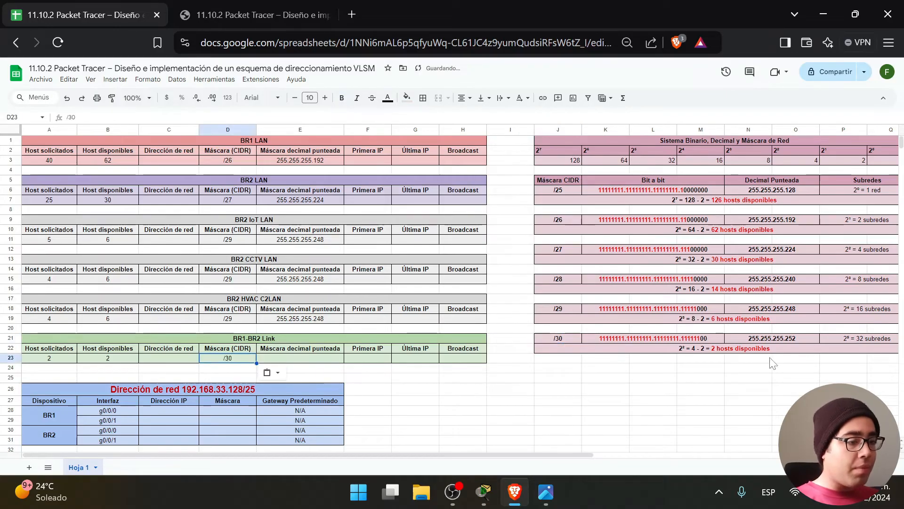
left_click(755, 340)
key("ctrl+c")
left_click(313, 359)
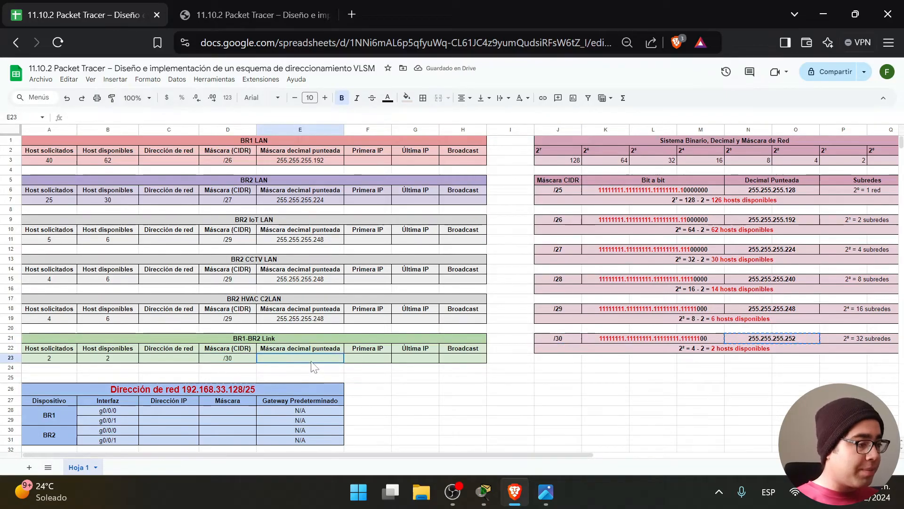
key("ctrl+v")
left_click(506, 379)
left_click(600, 397)
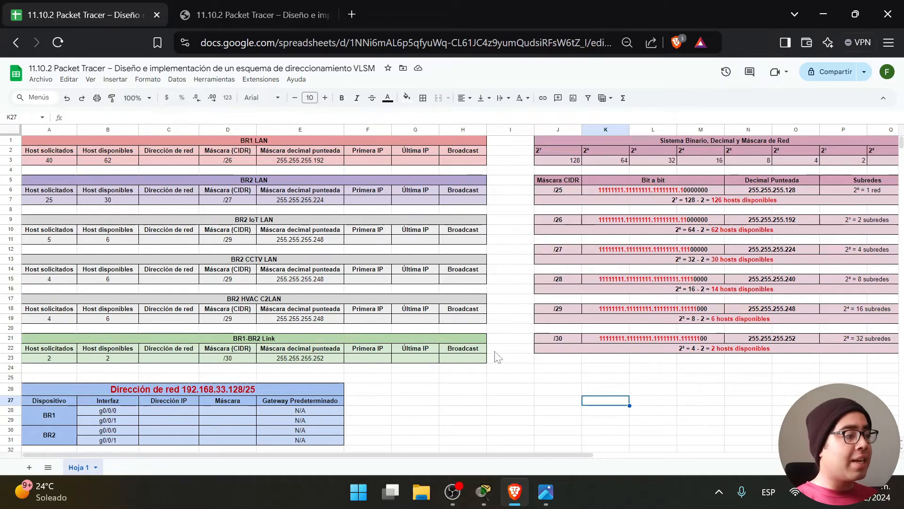
Locate the 192.168.33.128/25 base address in the sheet's title, glancing at the Packet Tracer lab.
left_click(173, 160)
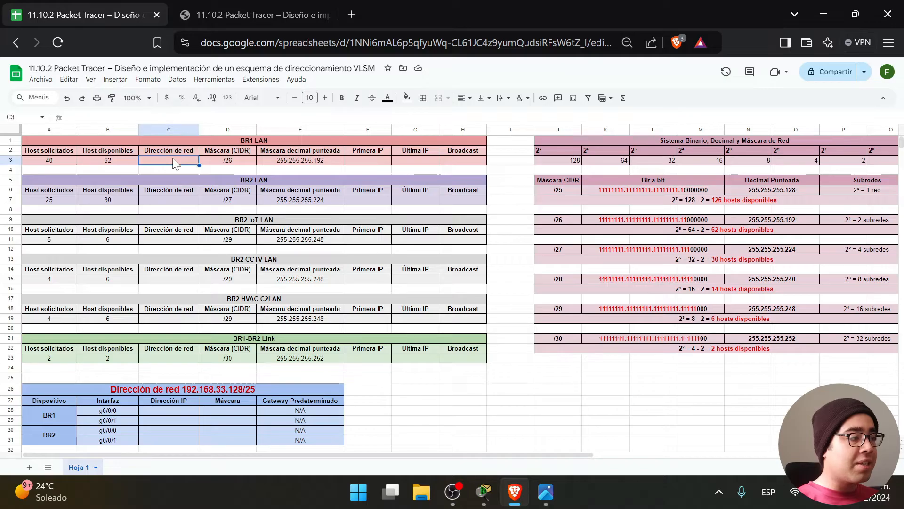
left_click(461, 422)
left_click_drag(494, 163, 94, 140)
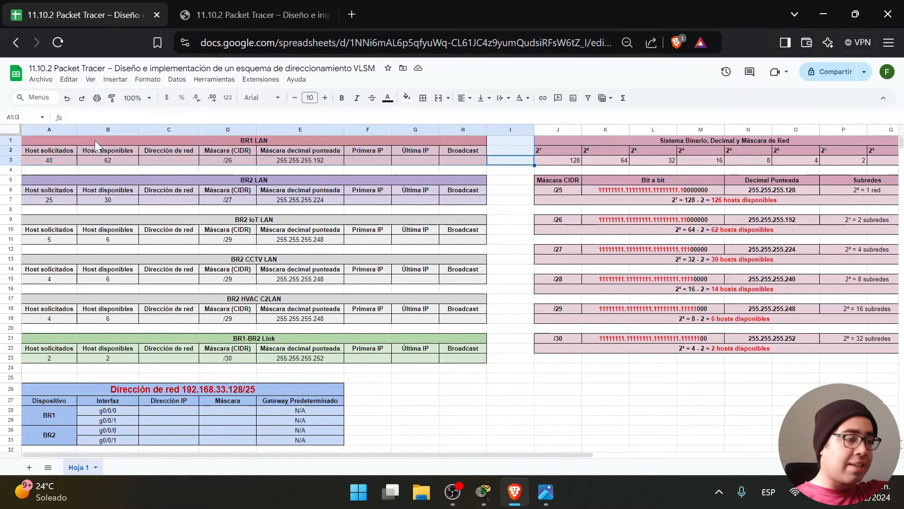
left_click(364, 408)
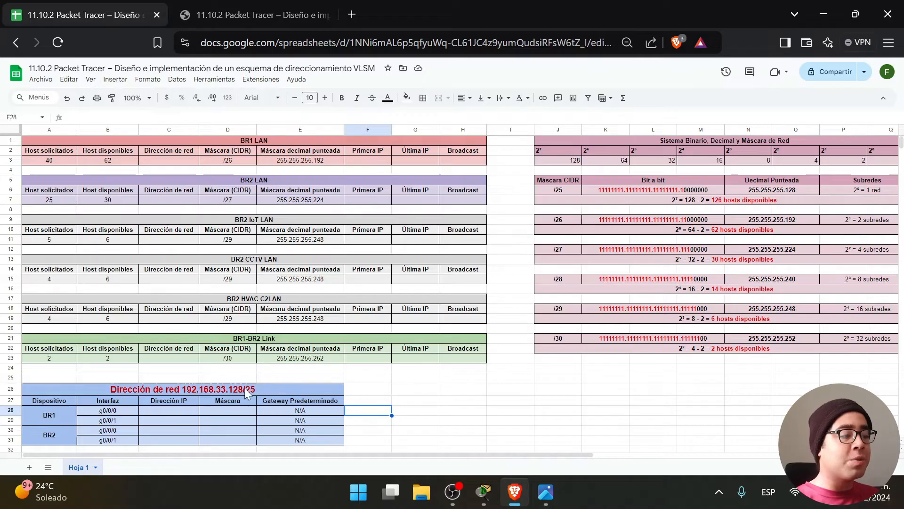
double_click(211, 388)
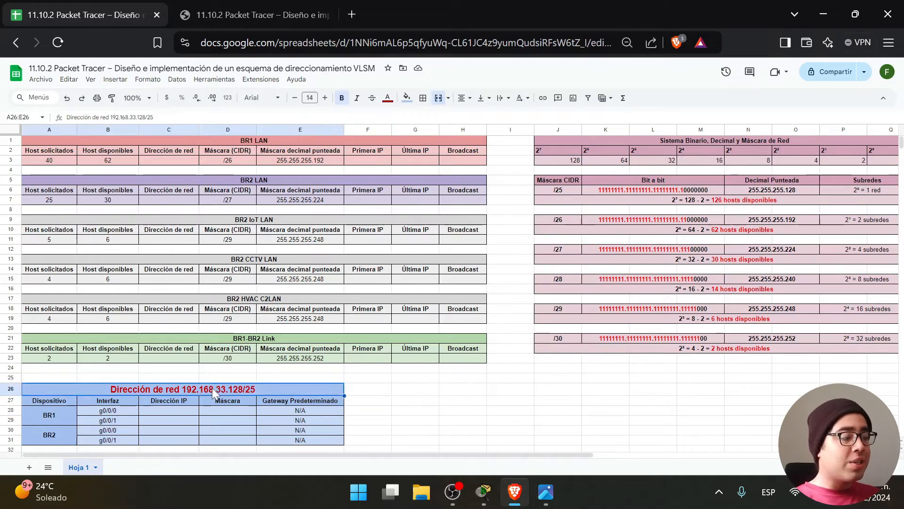
key("ctrl+shift+Left")
key("ctrl+shift+Left")
key("ctrl+shift+Left")
key("ctrl+shift+Left")
key("ctrl+shift+Left")
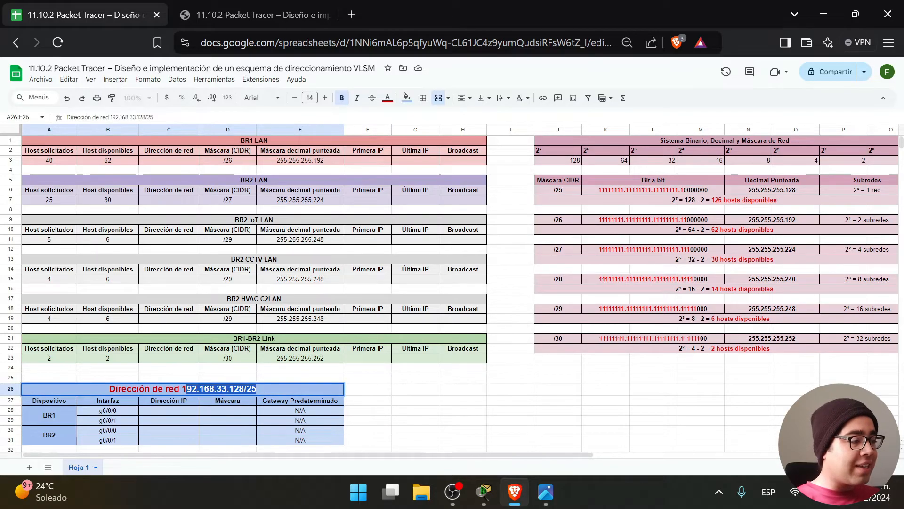
left_click(483, 491)
scroll(150, 316, "up", 4)
scroll(151, 316, "down", 3)
left_click_drag(140, 337, 73, 336)
left_click(514, 492)
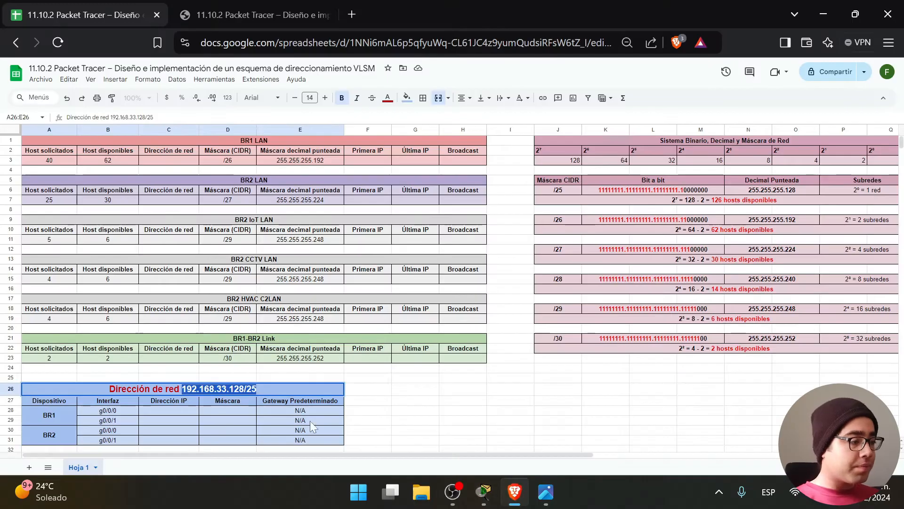
Copy 192.168.33.128 from the heading into BR1 LAN's network address cell C3.
left_click(258, 389)
left_click_drag(244, 389, 179, 389)
key("ctrl+c")
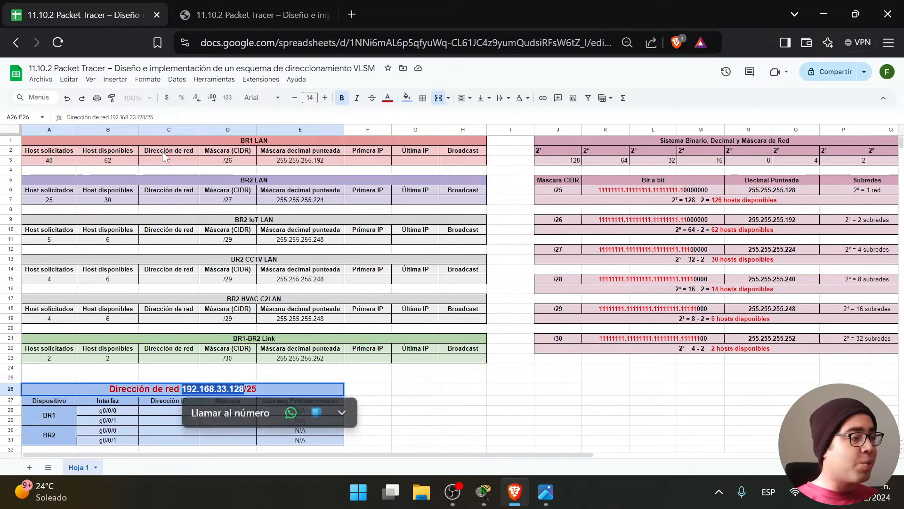
left_click(162, 160)
key("ctrl+v")
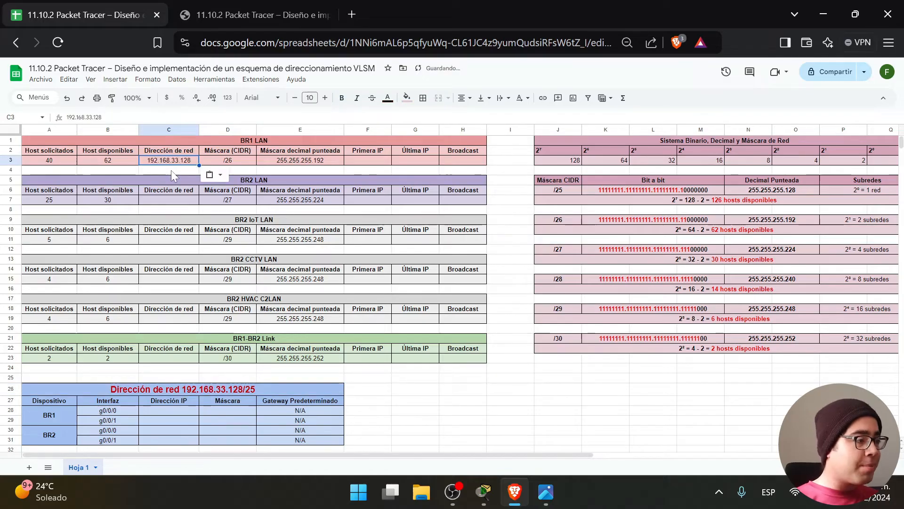
left_click(182, 169)
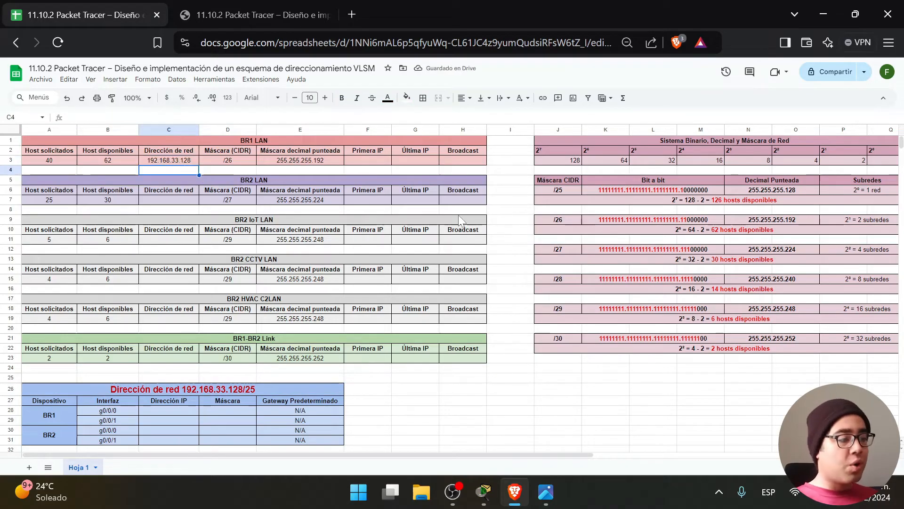
Review the subnet address cells and BR1 LAN's 62 hosts, /26 mask and 64 block size.
left_click(167, 200)
left_click(187, 240)
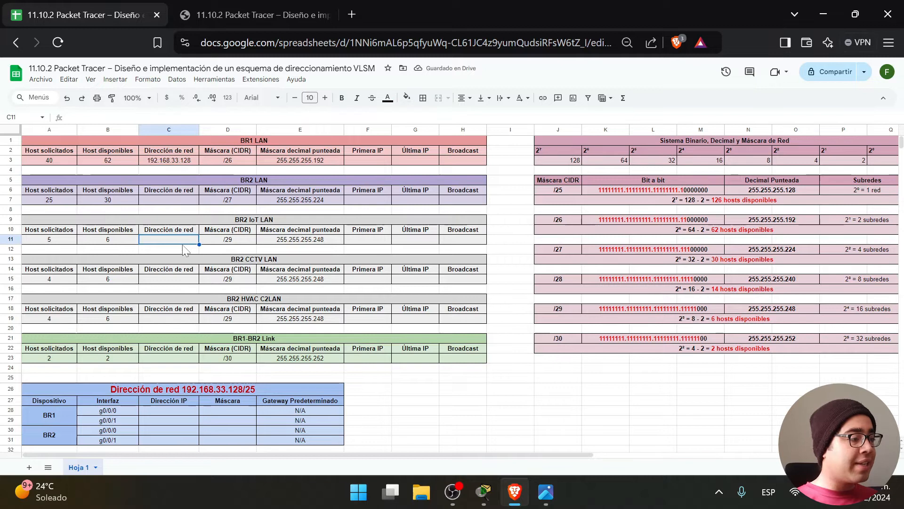
left_click(182, 282)
left_click(178, 202)
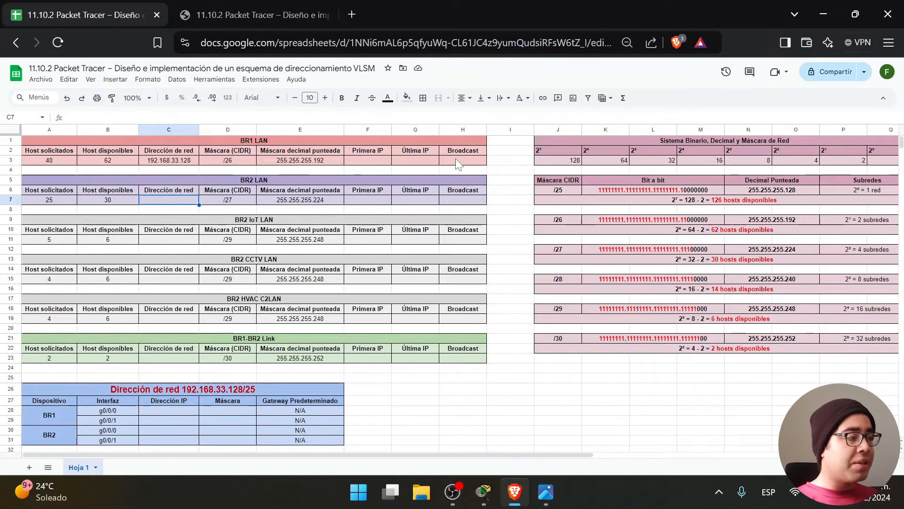
left_click_drag(492, 164, 47, 142)
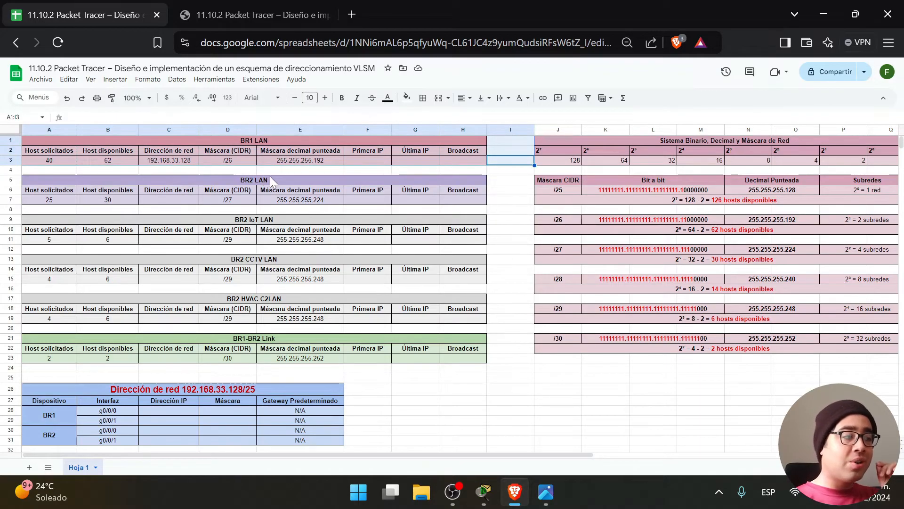
left_click(119, 161)
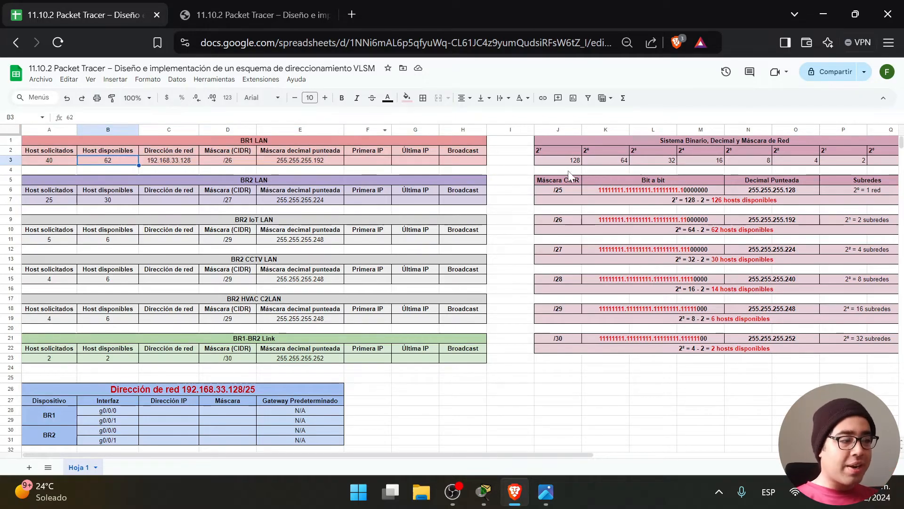
left_click(224, 161)
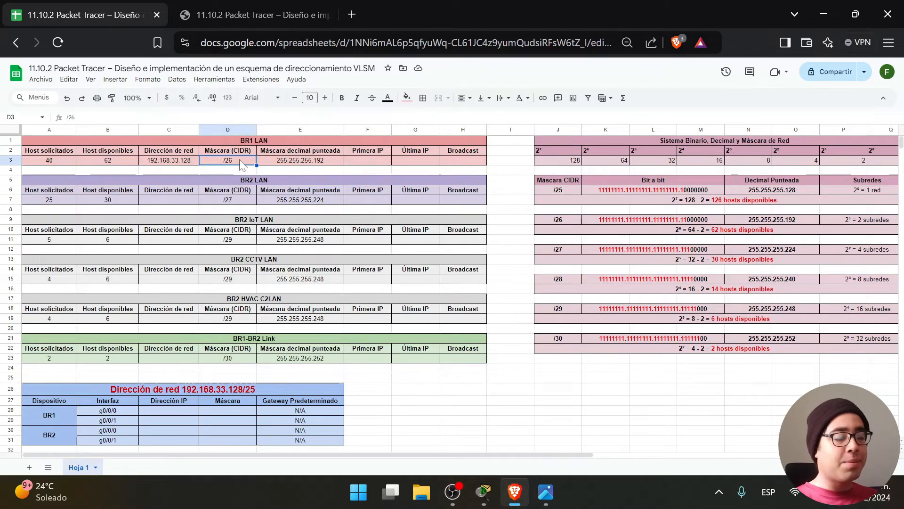
left_click(558, 218)
double_click(714, 229)
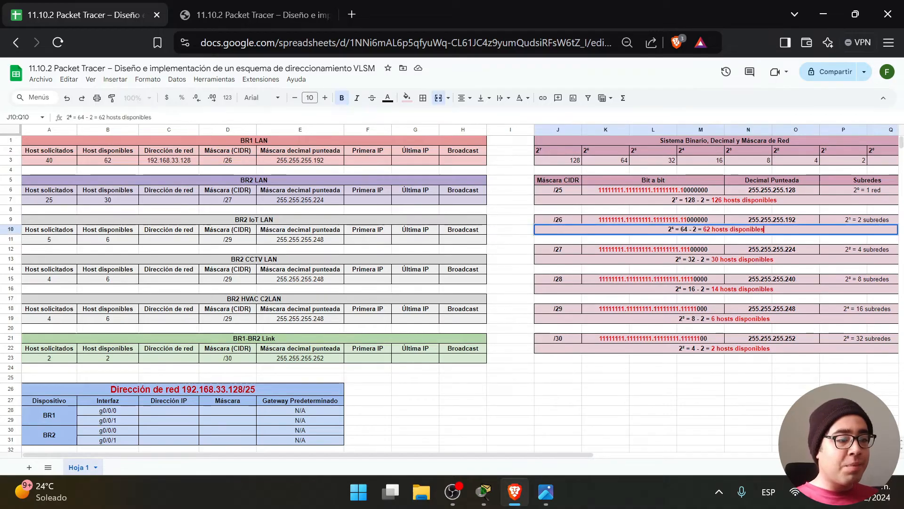
double_click(684, 229)
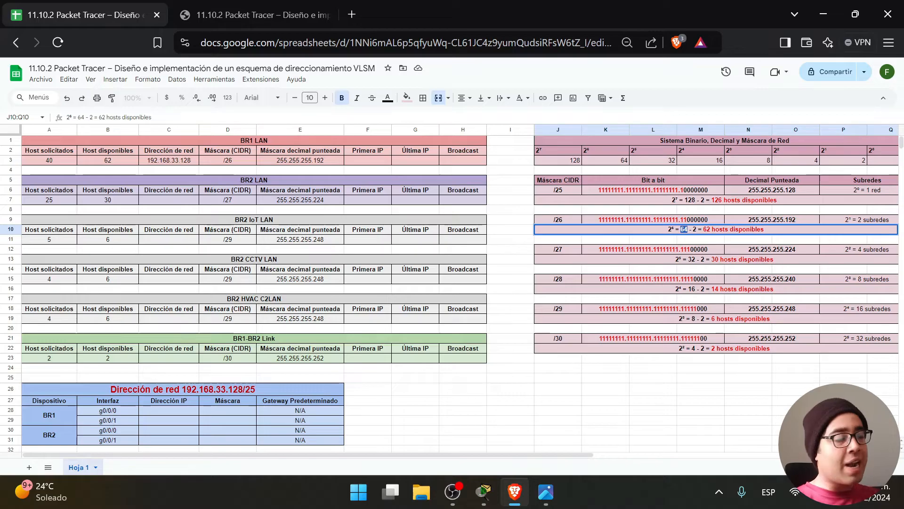
Recheck C3's address against the 64 block size and bring up a calculator.
left_click(163, 161)
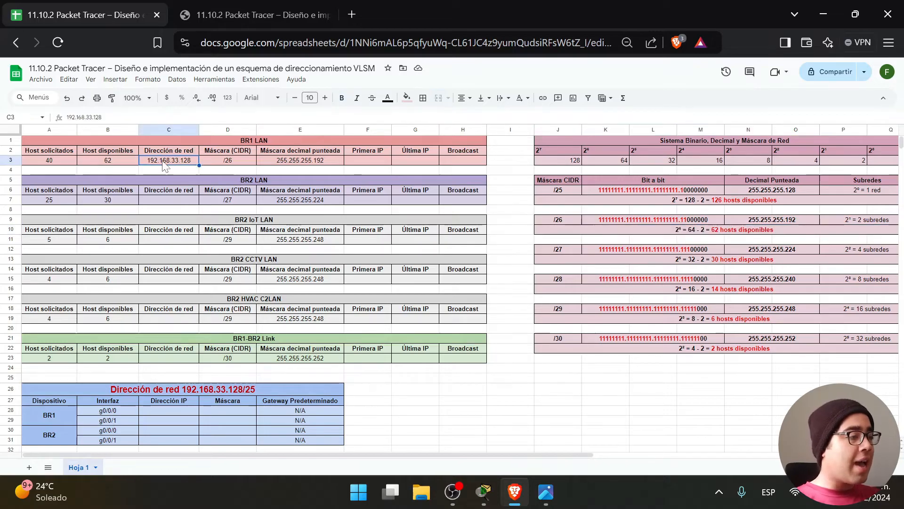
double_click(170, 161)
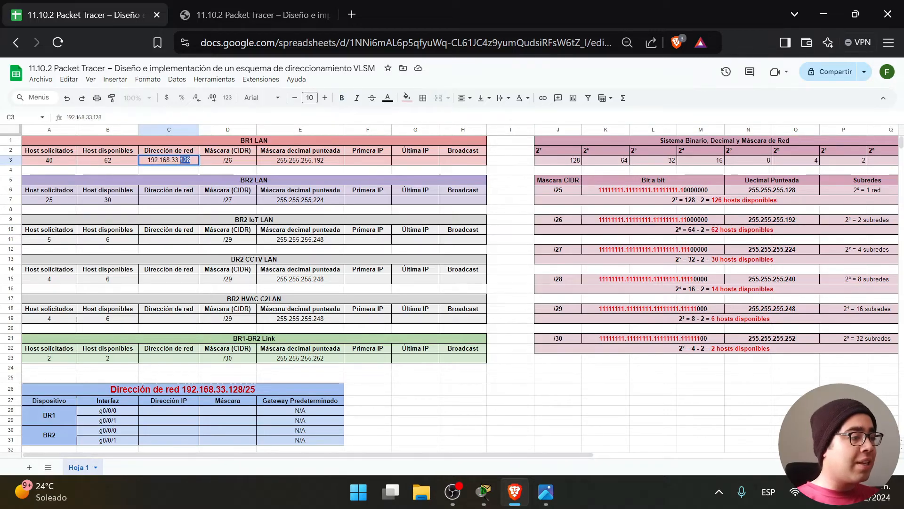
double_click(684, 230)
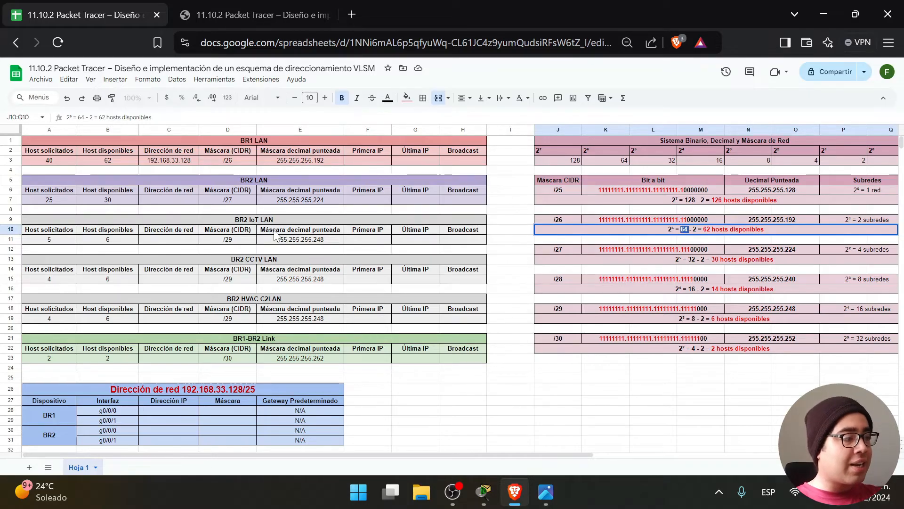
key("XF86Calculator")
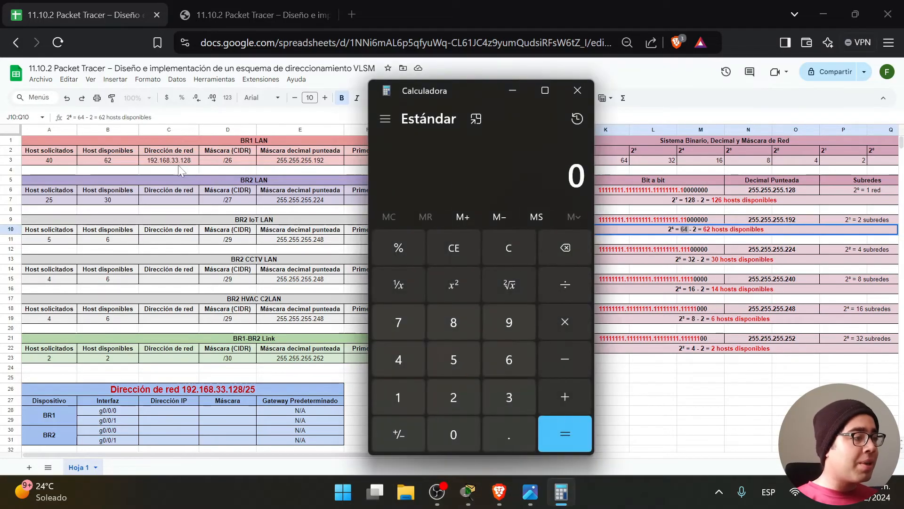
Compute 128 + 64 = 192 in Calculator.
left_click(398, 397)
left_click(454, 397)
left_click(453, 322)
left_click(566, 397)
left_click(502, 357)
left_click(409, 363)
left_click(584, 434)
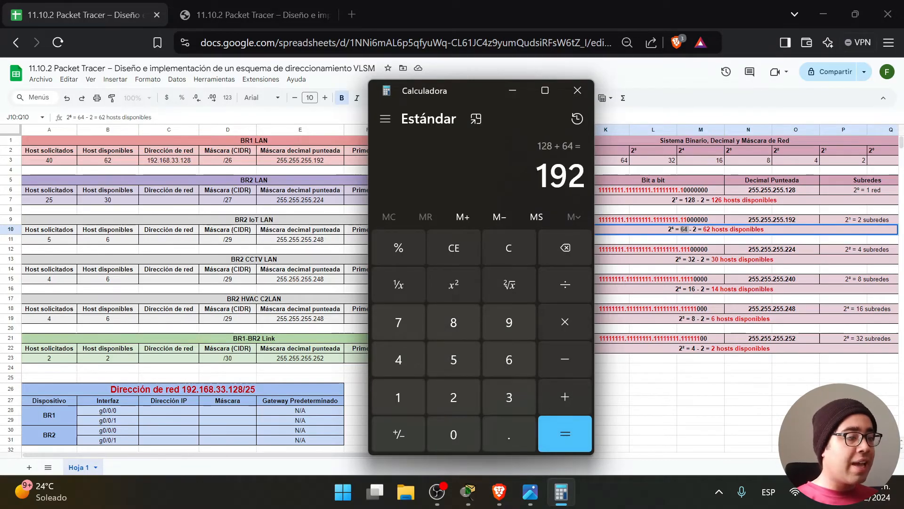
left_click(512, 90)
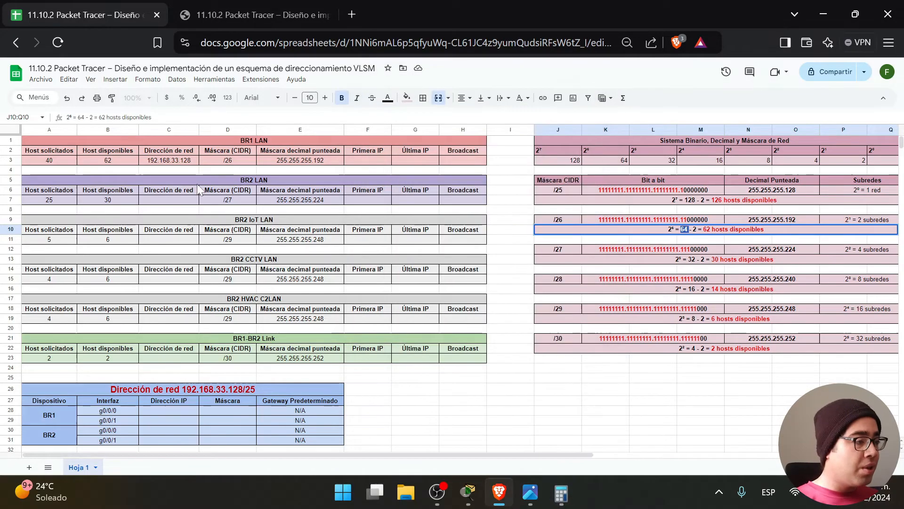
Set BR2 LAN's network address in C7 to 192.168.33.192.
left_click(181, 161)
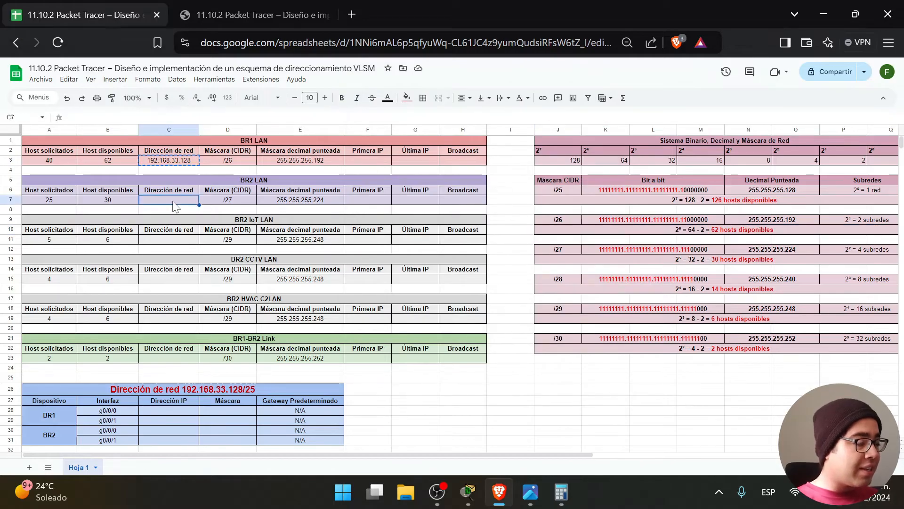
left_click(188, 201)
key("ctrl+v")
double_click(189, 200)
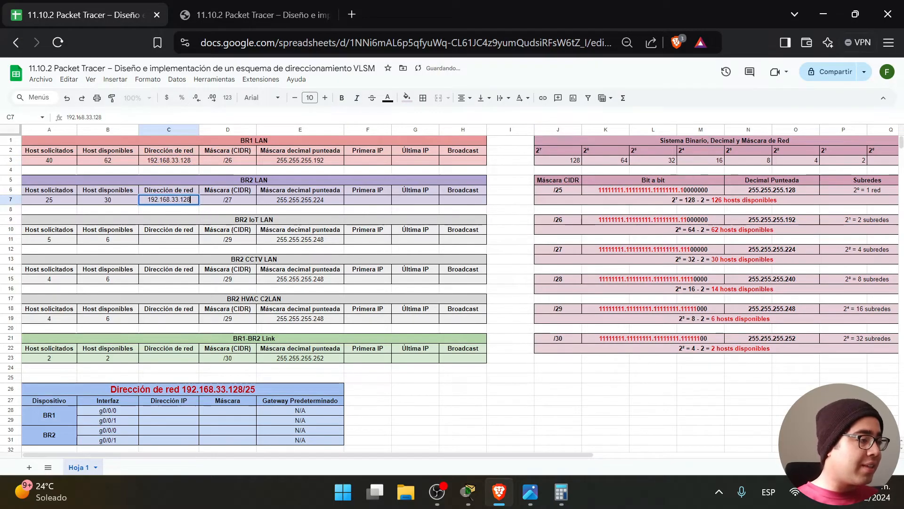
key("BackSpace")
key("BackSpace")
type("92")
left_click(463, 410)
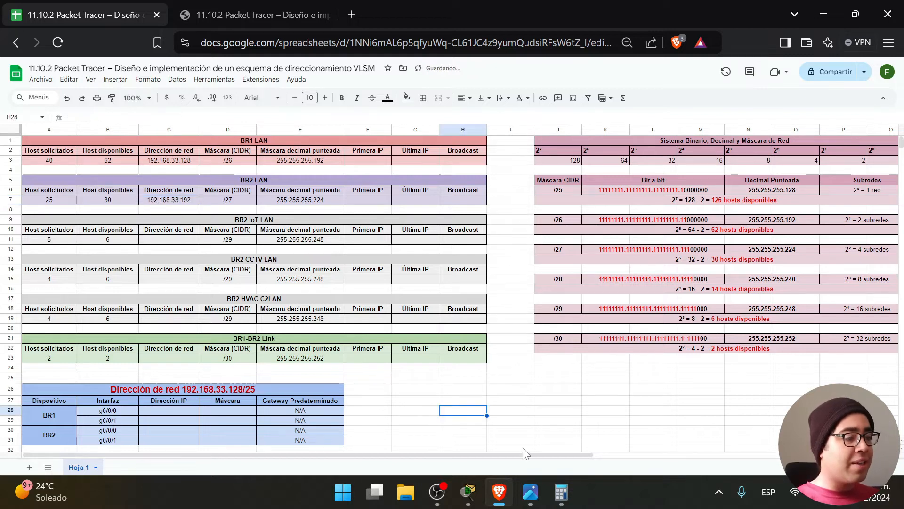
mouse_move(563, 492)
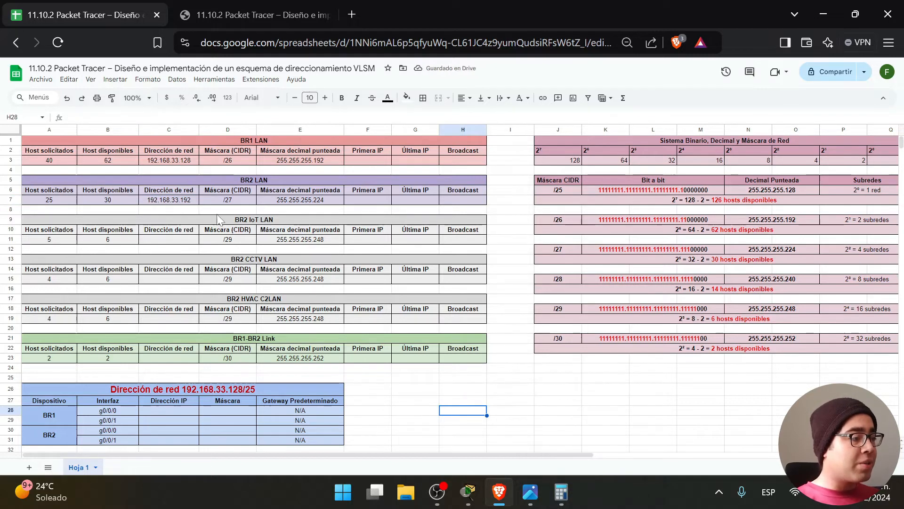
Check BR2 LAN's /27 block of 32 and compute 192 + 32 = 224.
left_click(171, 241)
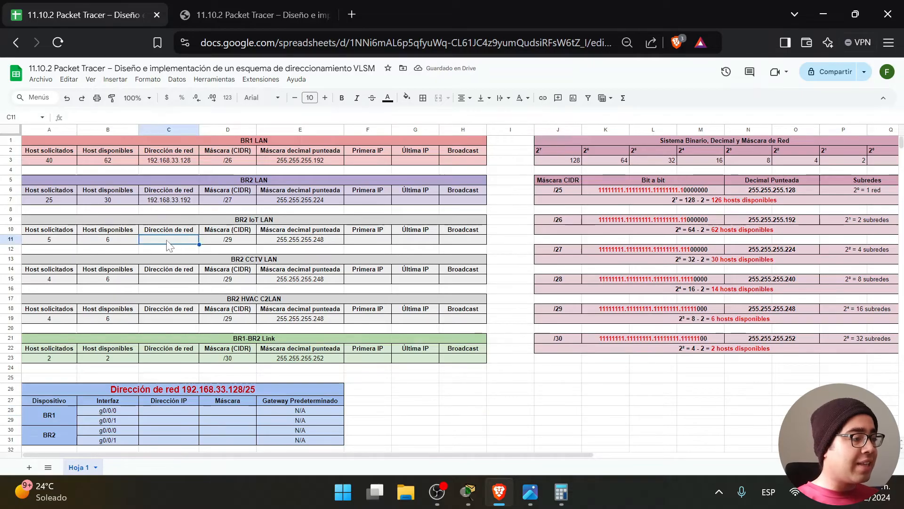
left_click_drag(495, 202, 43, 184)
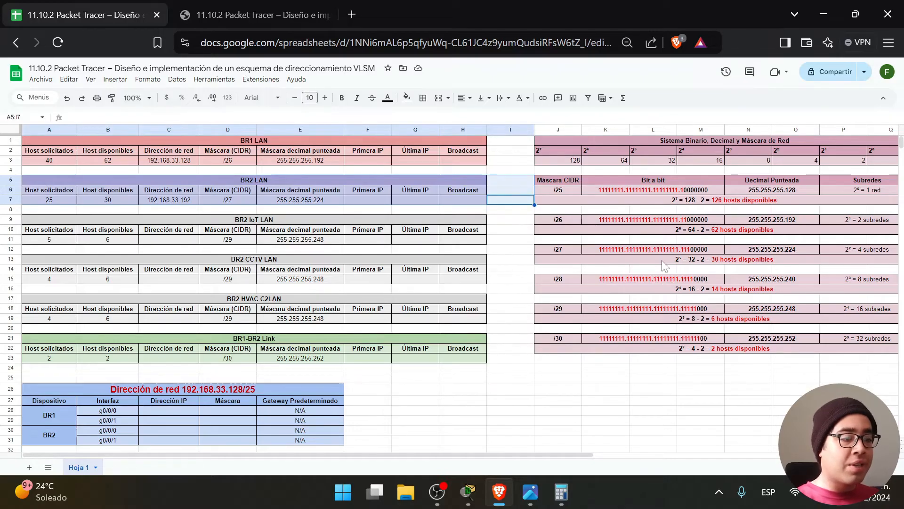
left_click(692, 261)
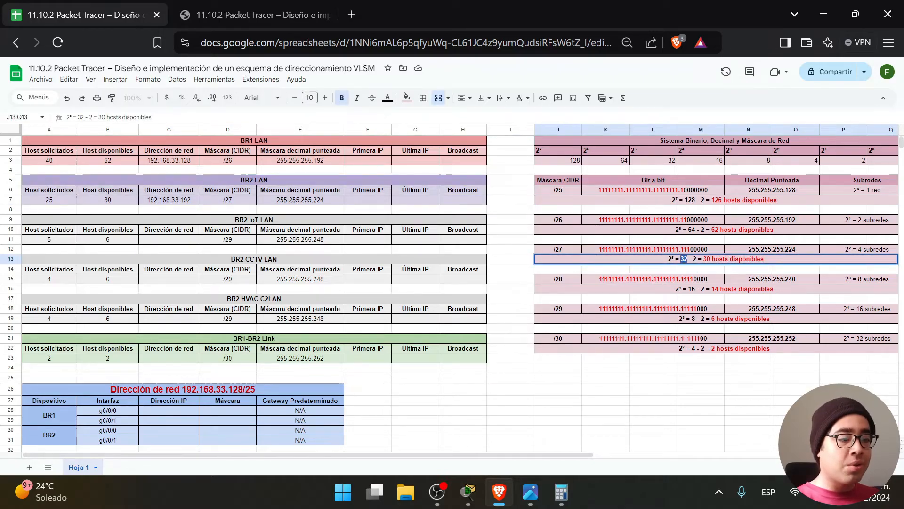
double_click(183, 200)
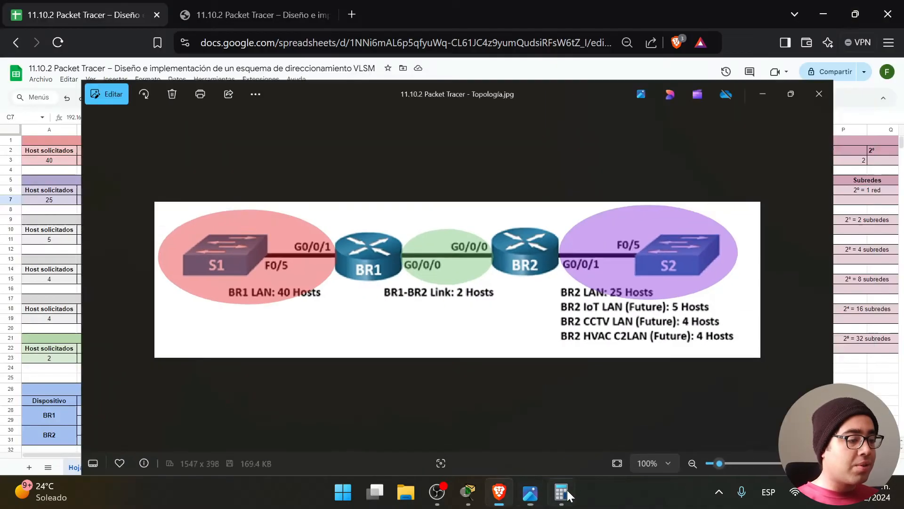
left_click(561, 492)
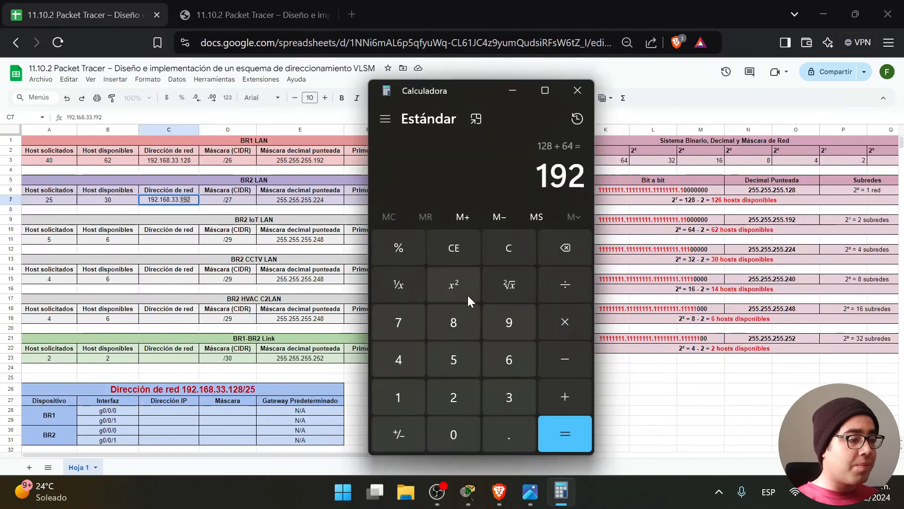
left_click(573, 394)
left_click(513, 393)
left_click(460, 394)
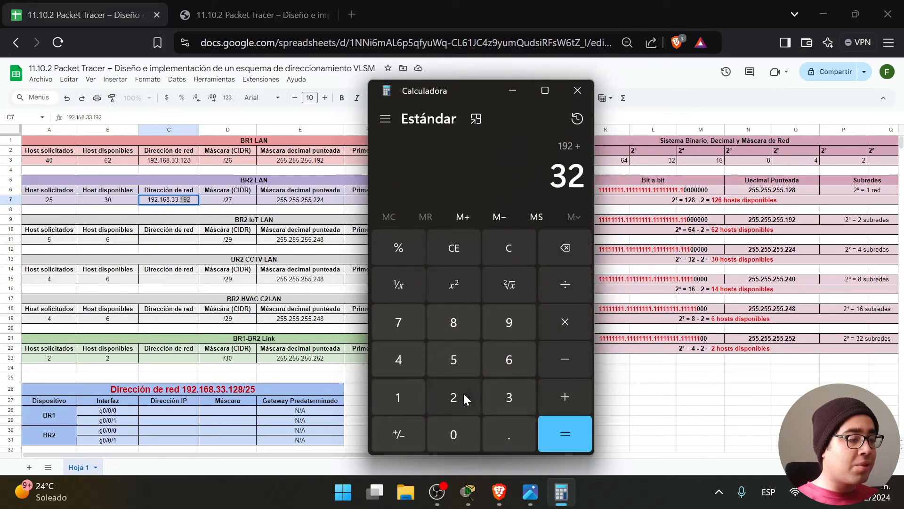
left_click(563, 424)
Set BR2 IoT LAN's network address in C11 to 192.168.33.224.
left_click(512, 90)
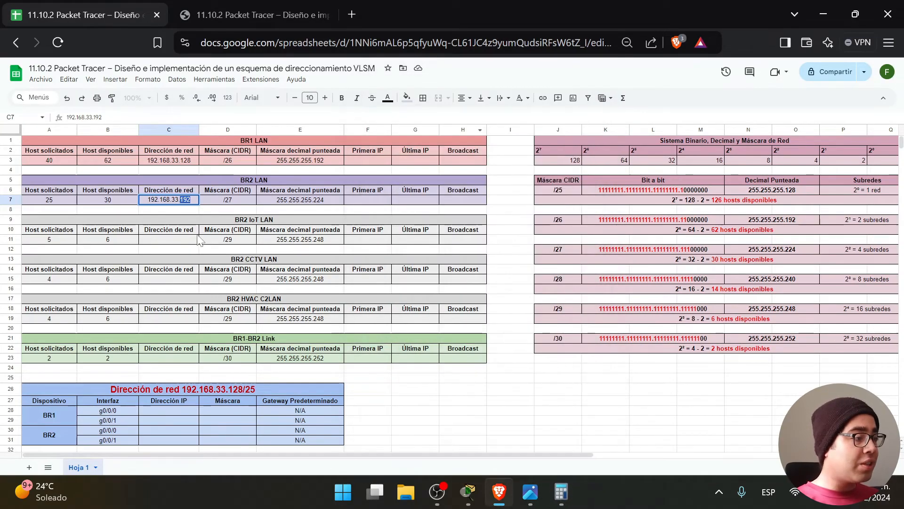
key("ctrl+a")
key("ctrl+c")
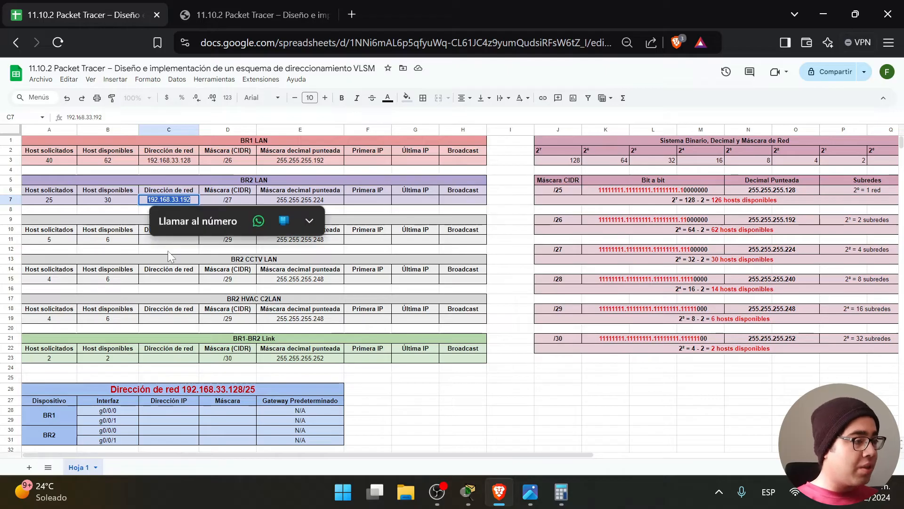
left_click(167, 242)
key("ctrl+v")
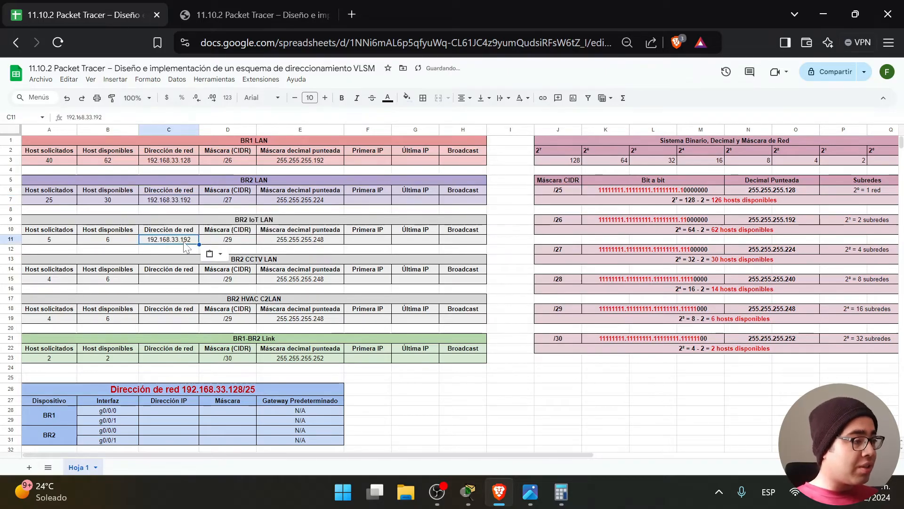
triple_click(191, 240)
key("Right")
key("BackSpace")
key("BackSpace")
key("BackSpace")
type("224")
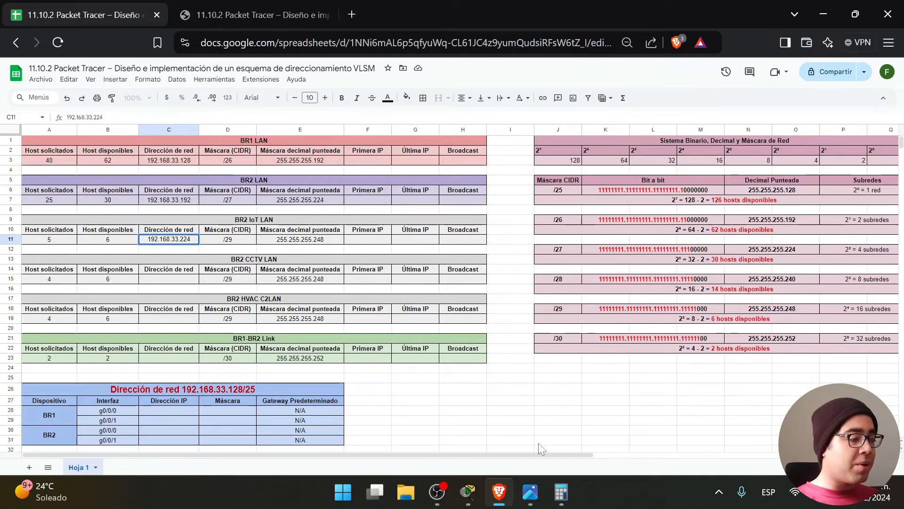
left_click(534, 502)
left_click(535, 502)
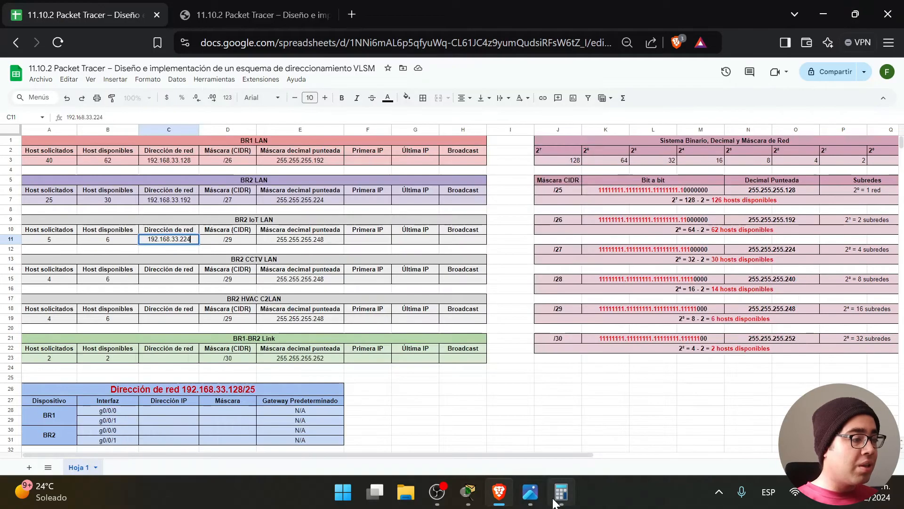
left_click(559, 499)
left_click(557, 500)
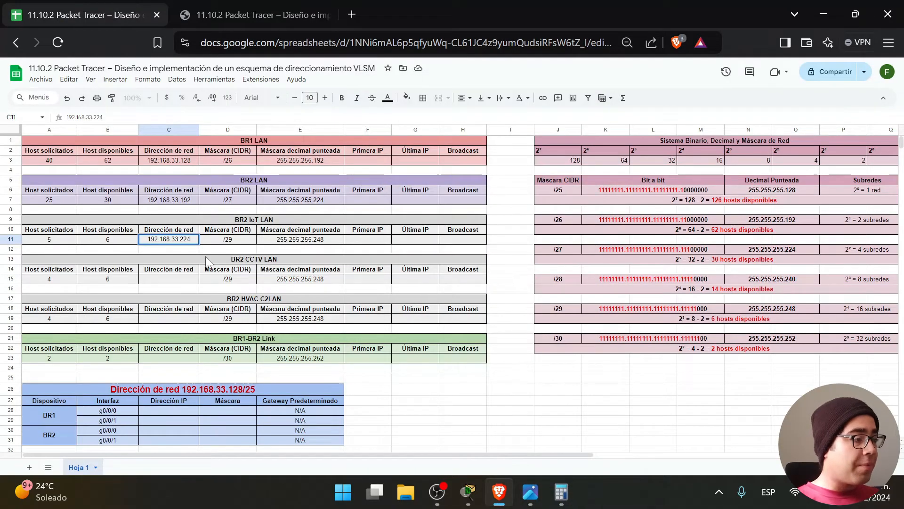
left_click(176, 280)
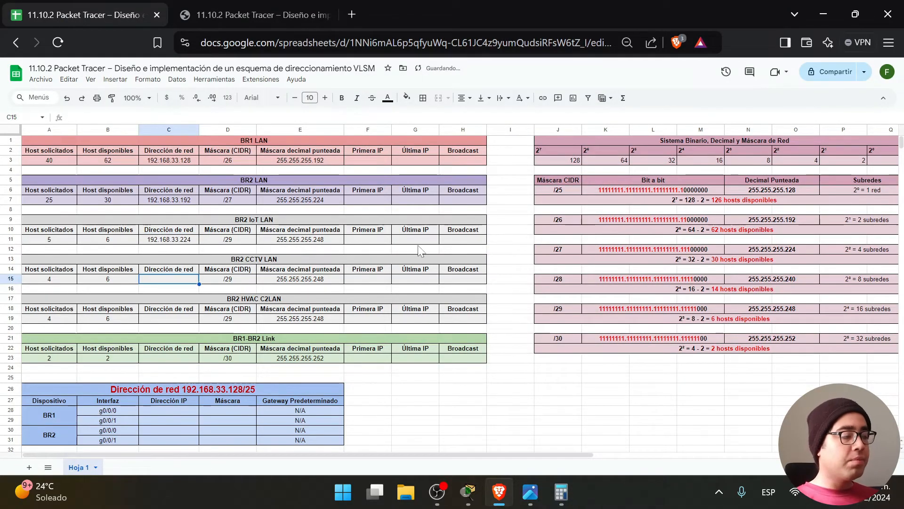
Check the /29 block size of 8 and compute 224 + 8 = 232.
left_click_drag(507, 245, 29, 218)
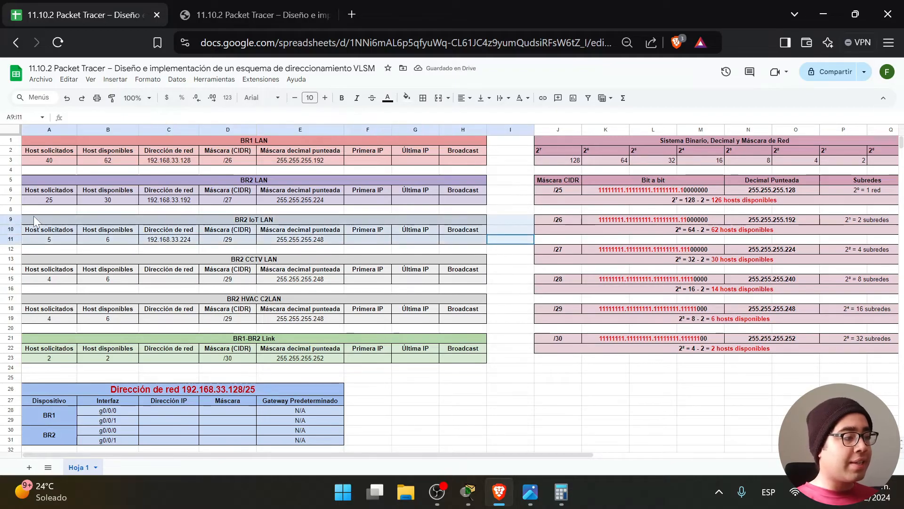
left_click(698, 322)
double_click(697, 321)
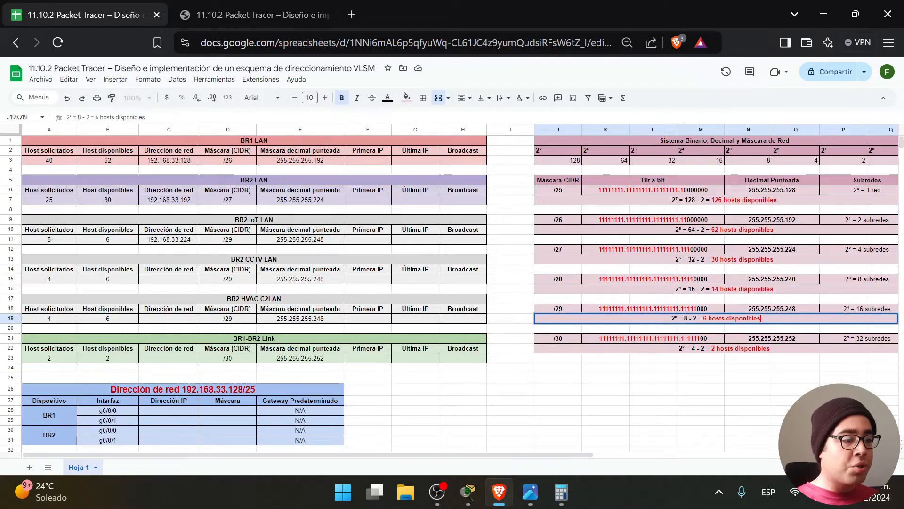
left_click(519, 241)
left_click(562, 493)
left_click(566, 397)
left_click(453, 325)
left_click(568, 427)
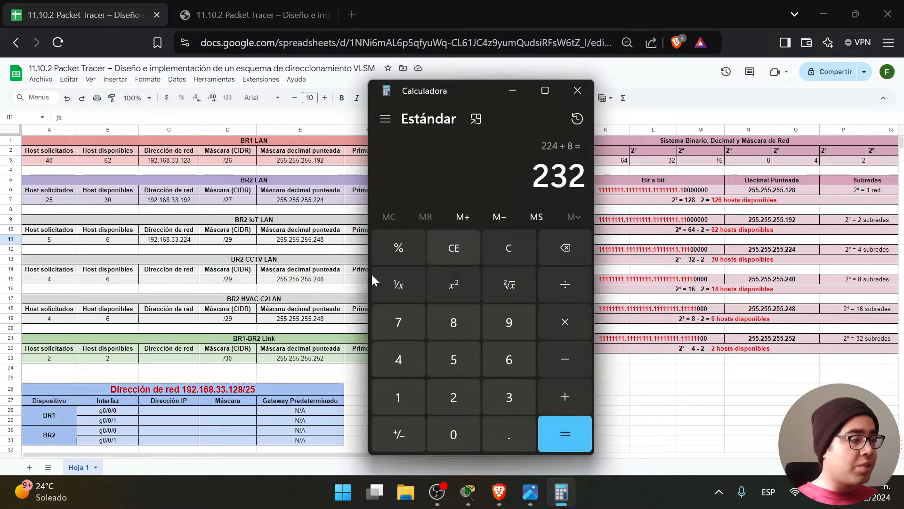
Copy C11 into C15 and change it to 192.168.33.232 for BR2 CCTV LAN.
left_click(161, 242)
key("ctrl+c")
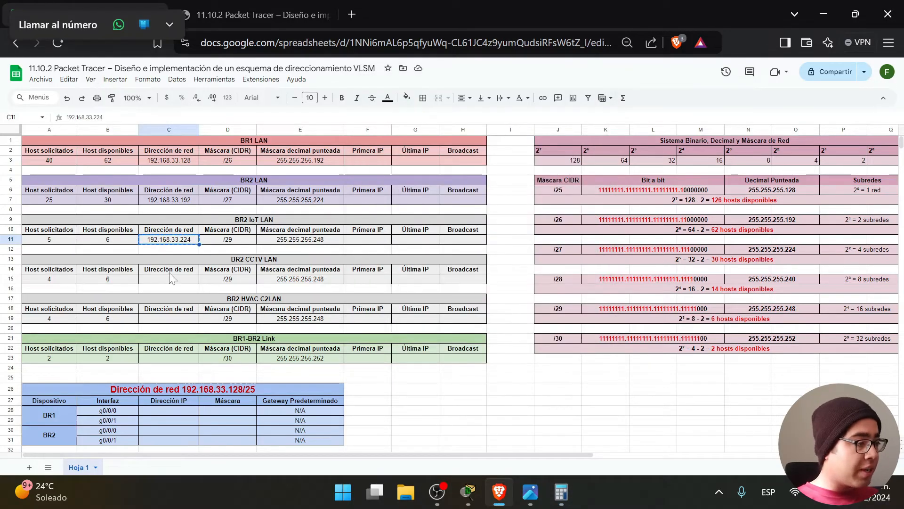
left_click(168, 280)
key("ctrl+v")
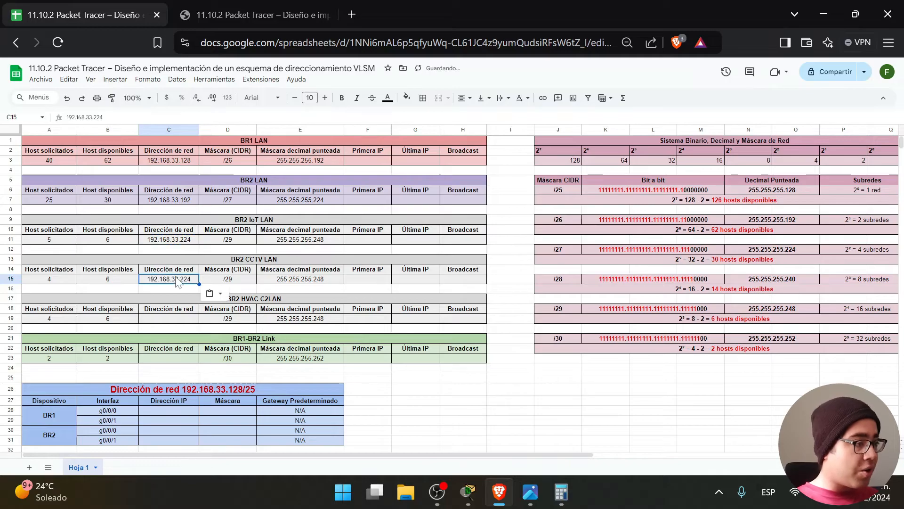
double_click(191, 281)
key("BackSpace")
key("BackSpace")
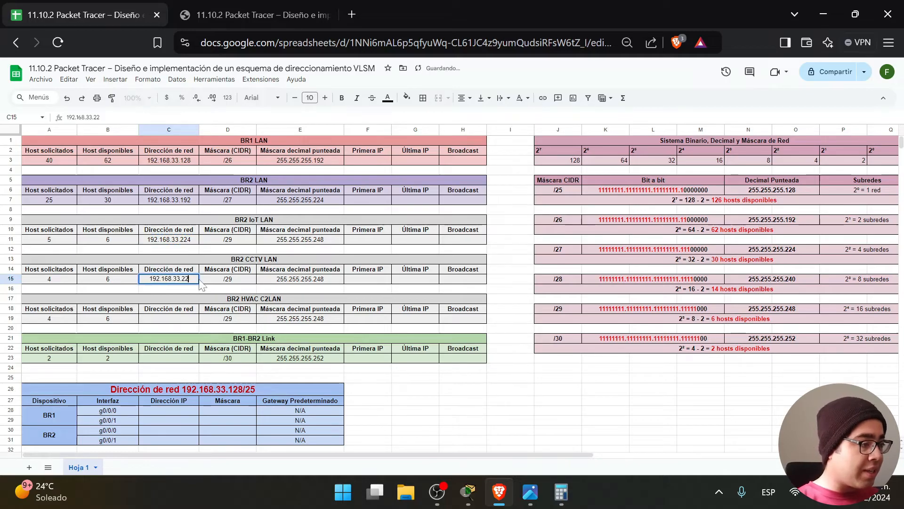
type("32")
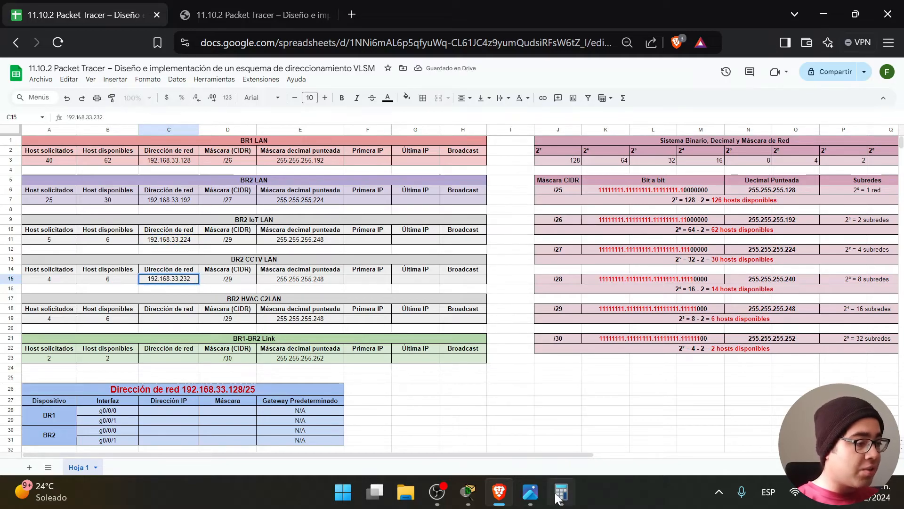
left_click(571, 499)
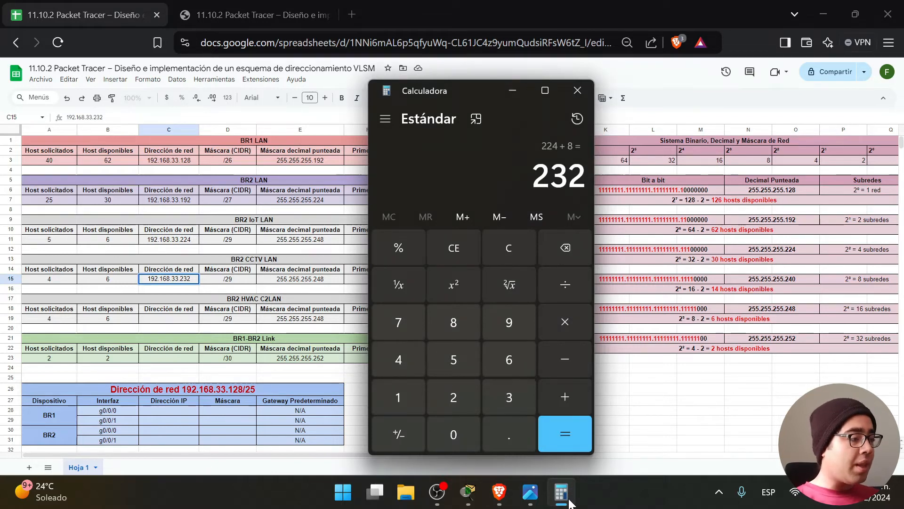
Check CCTV LAN's /29 mask and compute 232 + 8 = 240.
left_click(213, 300)
left_click_drag(510, 280, 63, 255)
left_click(228, 280)
left_click(564, 493)
left_click(565, 396)
left_click(457, 323)
left_click(563, 437)
Copy C15 into C19 and change it to 192.168.33.240 for BR2 HVAC C2LAN.
left_click(184, 281)
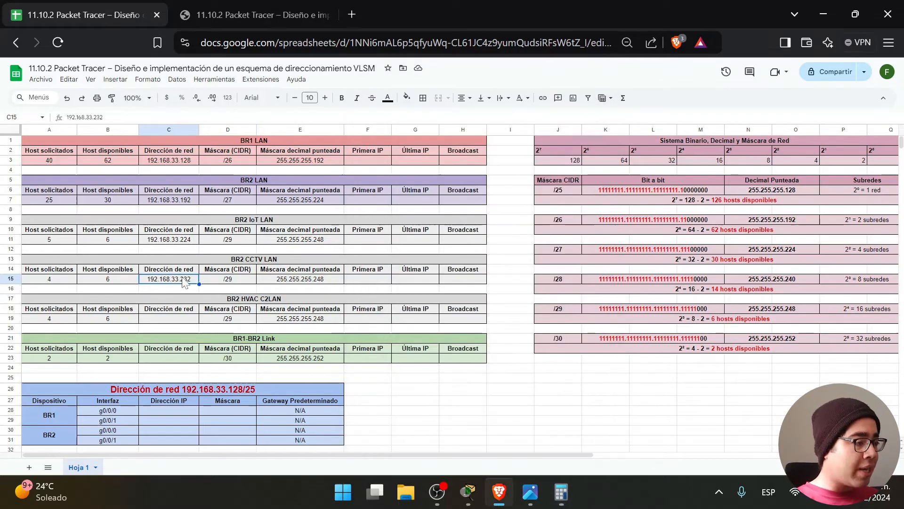
key("ctrl+c")
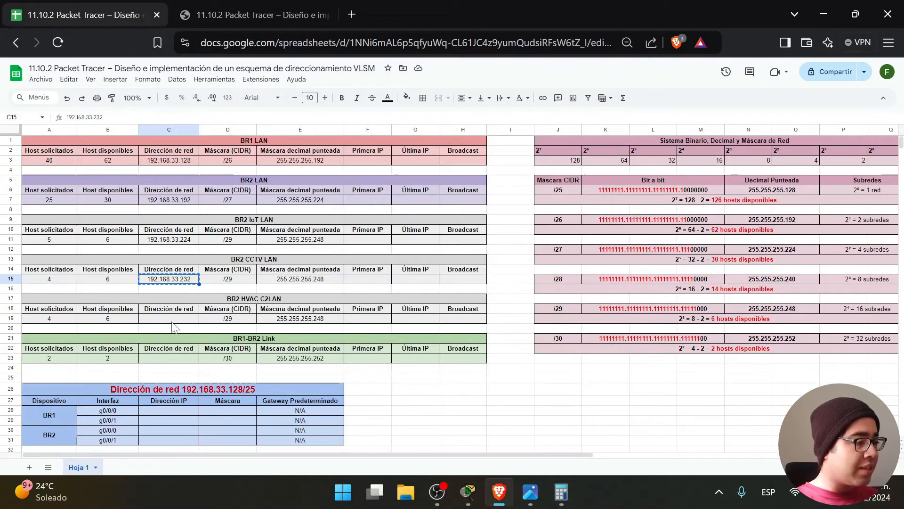
left_click(174, 325)
key("ctrl+v")
key("F2")
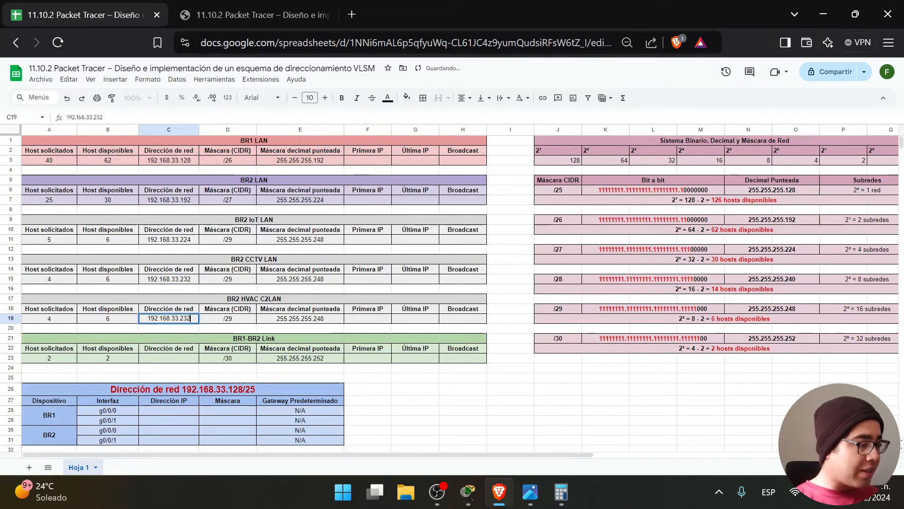
key("BackSpace")
key("BackSpace")
type("40")
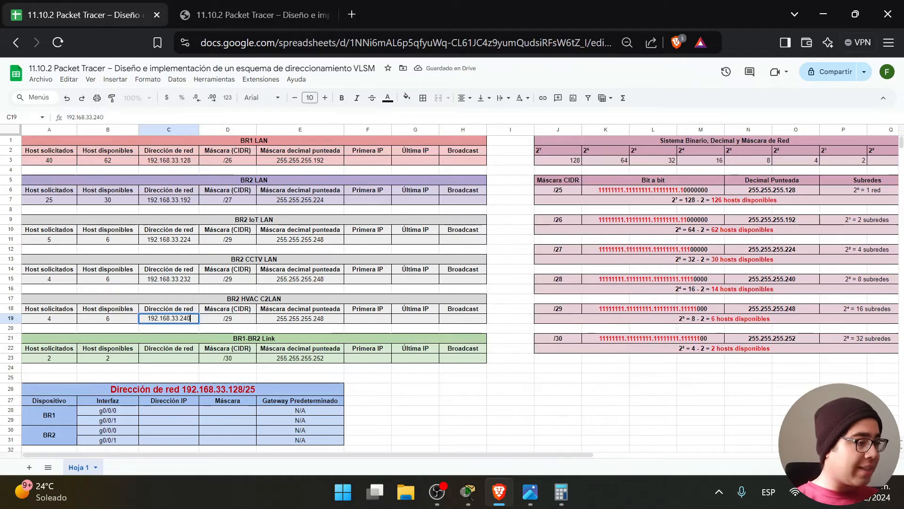
left_click(404, 398)
Compute 240 + 8 = 248 for the next subnet.
left_click_drag(498, 323, 77, 300)
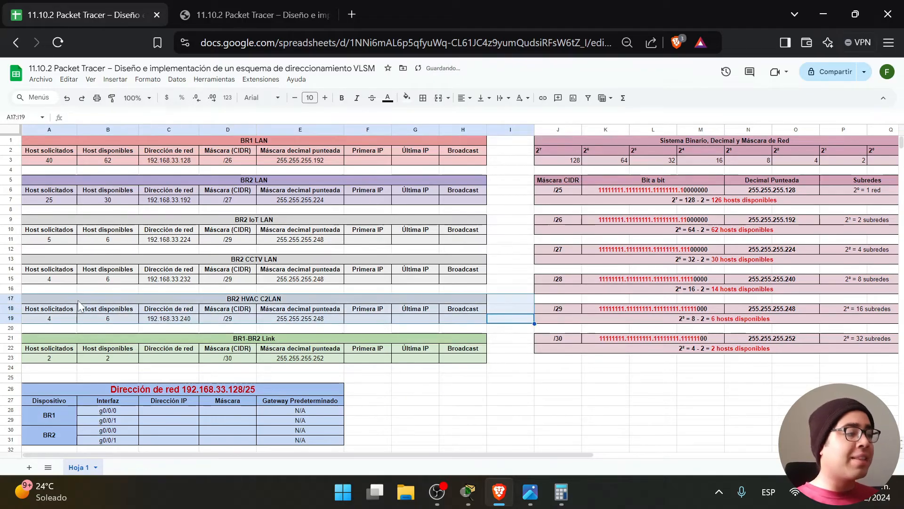
mouse_move(542, 497)
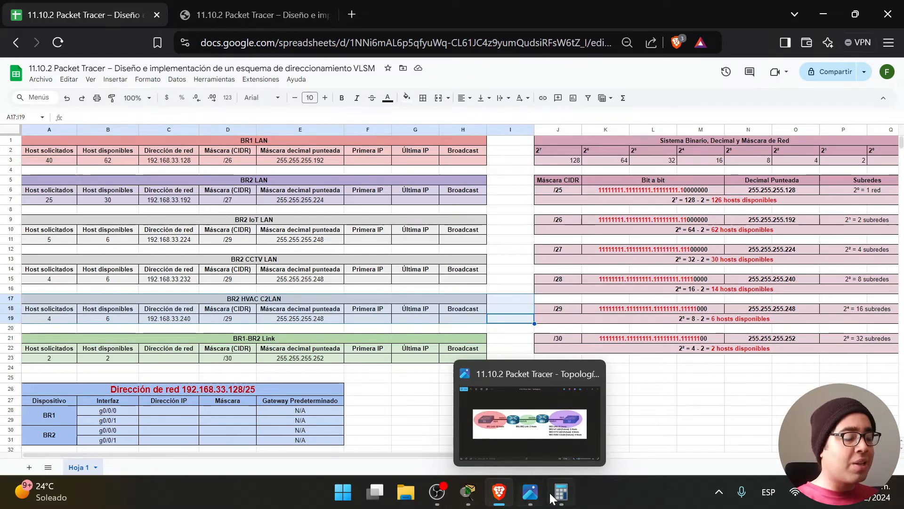
left_click(561, 492)
left_click(569, 400)
left_click(455, 325)
left_click(569, 438)
Copy C19 into C23 and change it to 192.168.33.248 for the BR1-BR2 Link.
left_click(181, 322)
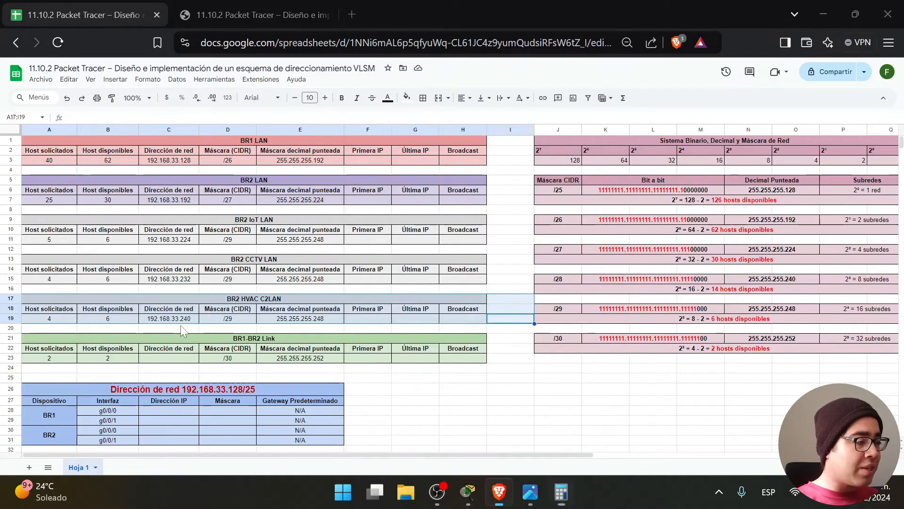
key("ctrl+c")
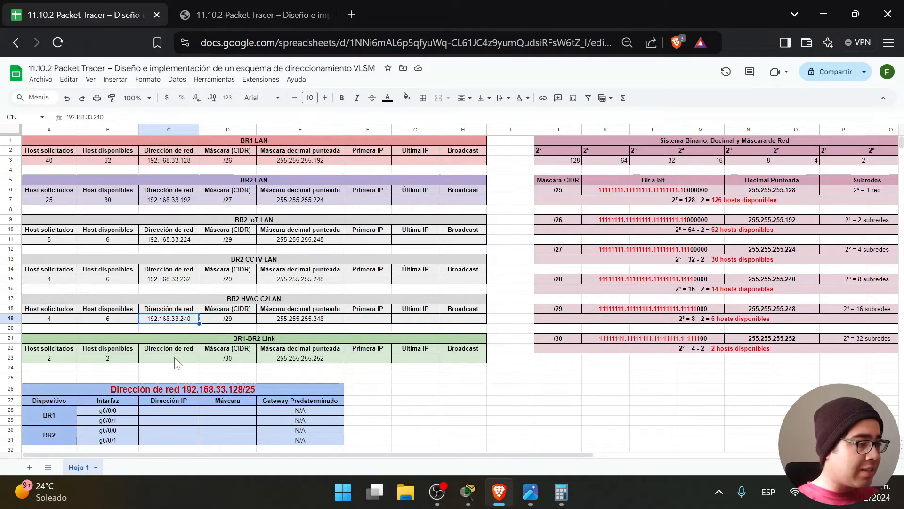
left_click(176, 358)
key("ctrl+v")
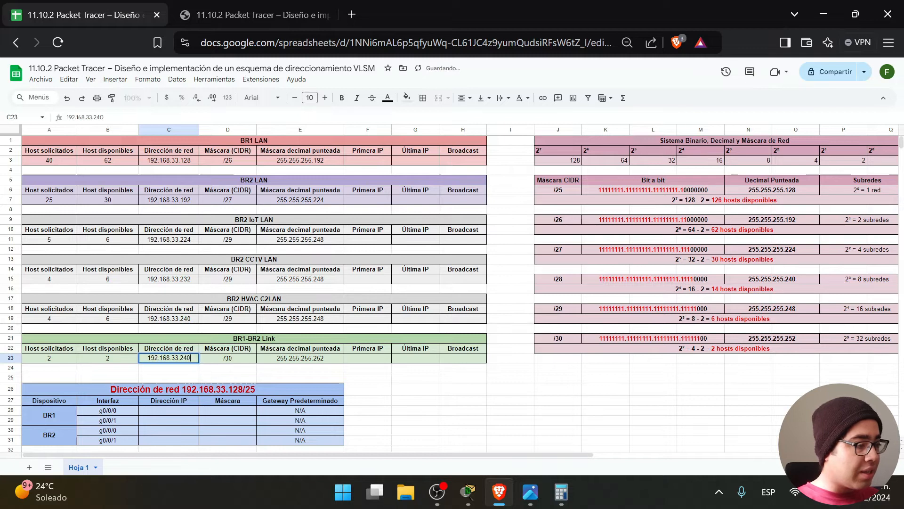
key("BackSpace")
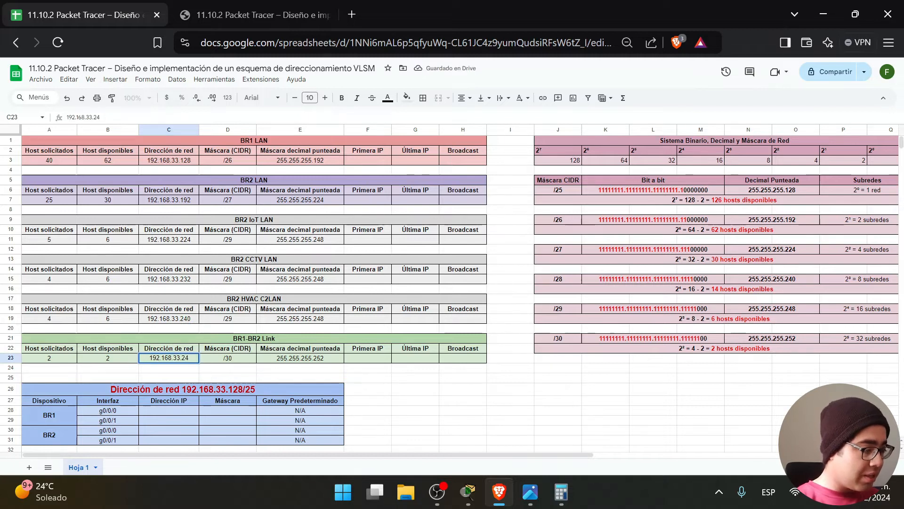
type("8")
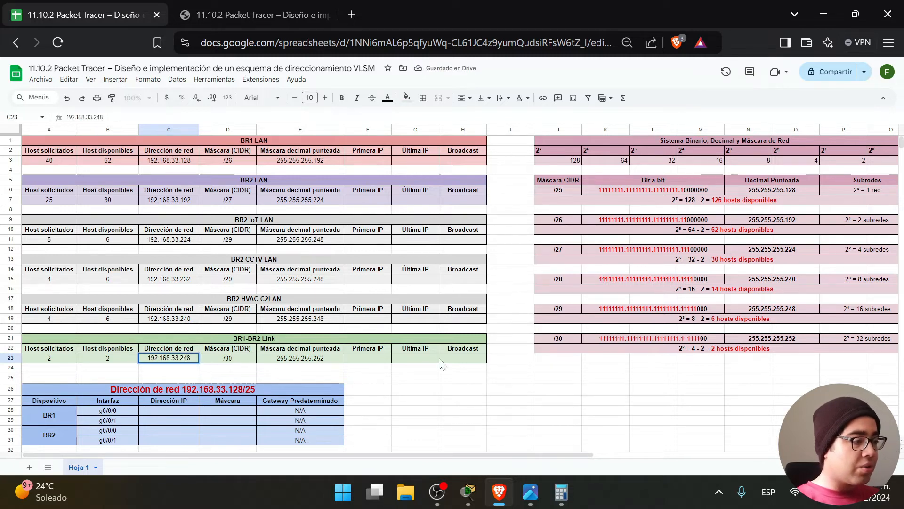
left_click(490, 402)
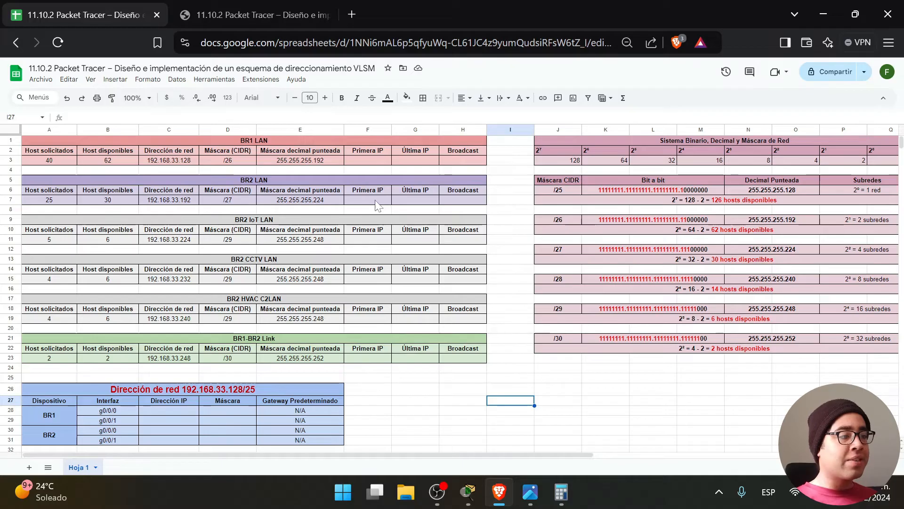
Set BR1 LAN's first IP in F3 to 192.168.33.129 from the network address.
left_click_drag(497, 162, 366, 160)
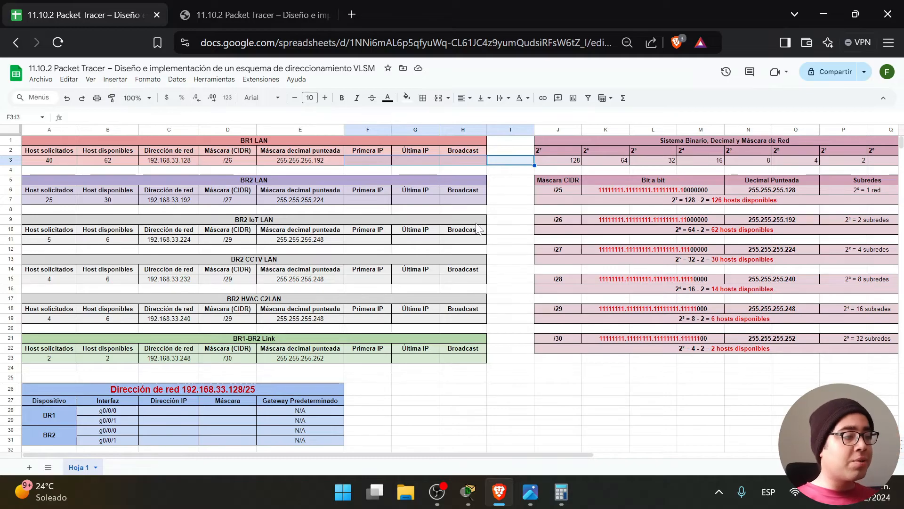
left_click(504, 200)
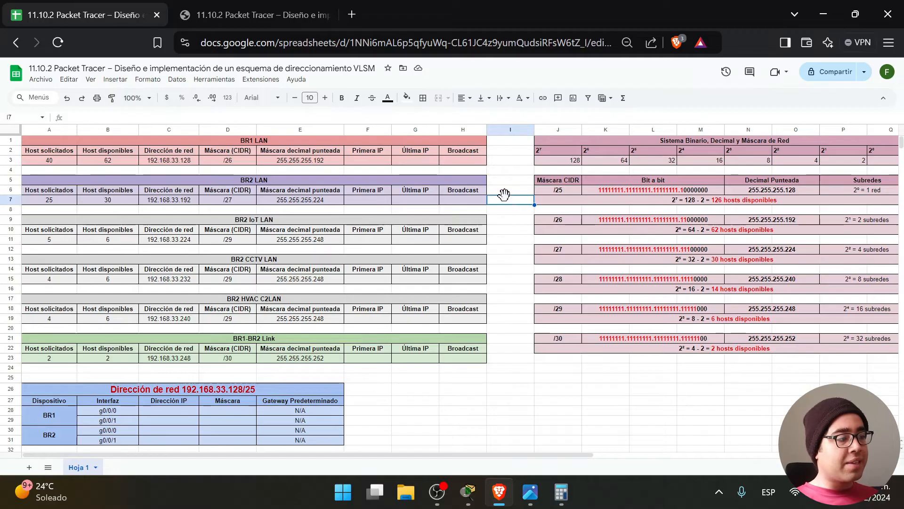
left_click(375, 161)
left_click(171, 163)
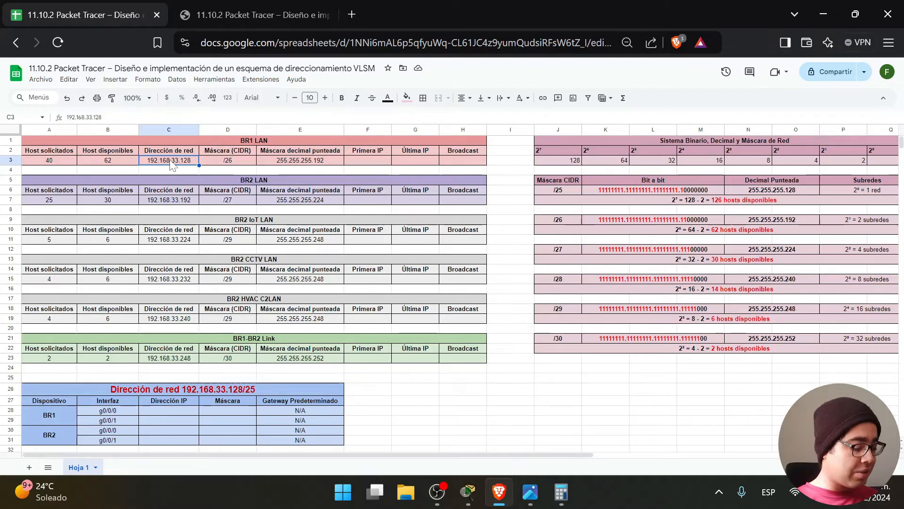
key("ctrl+c")
left_click(365, 162)
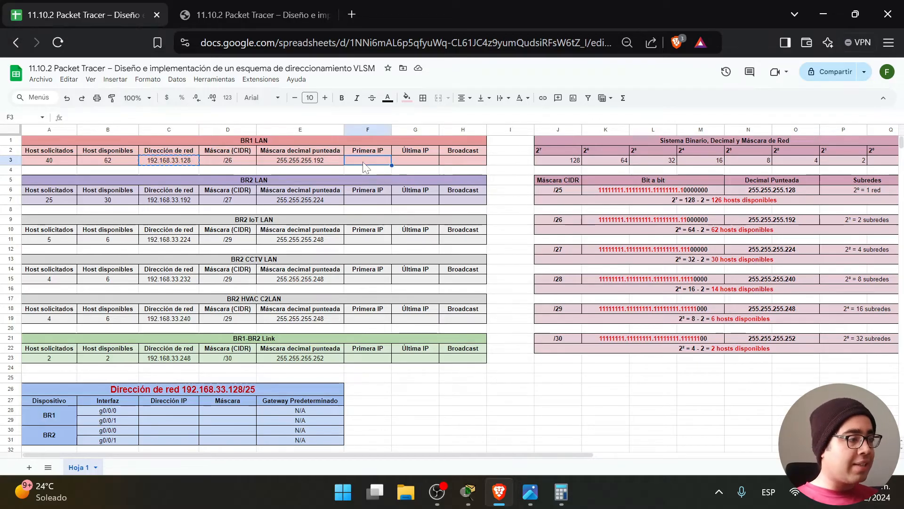
key("ctrl+v")
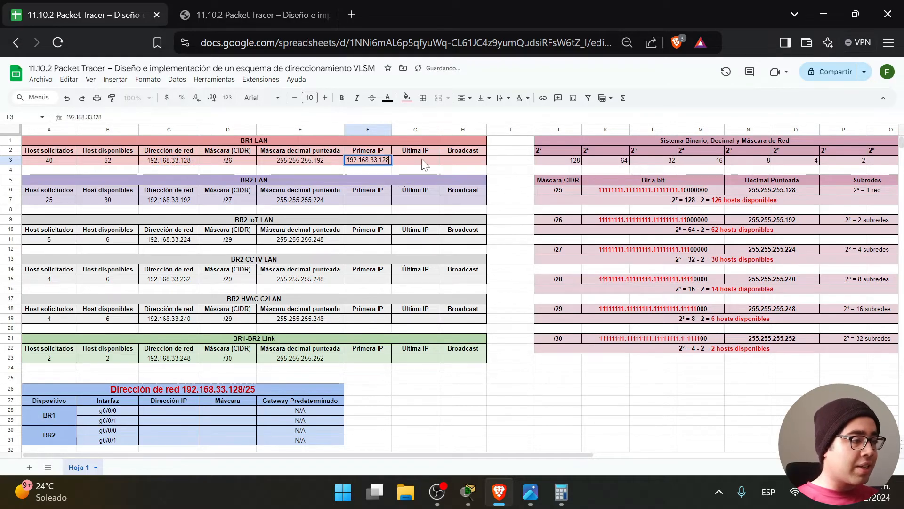
key("F2")
key("BackSpace")
type("9")
left_click(500, 171)
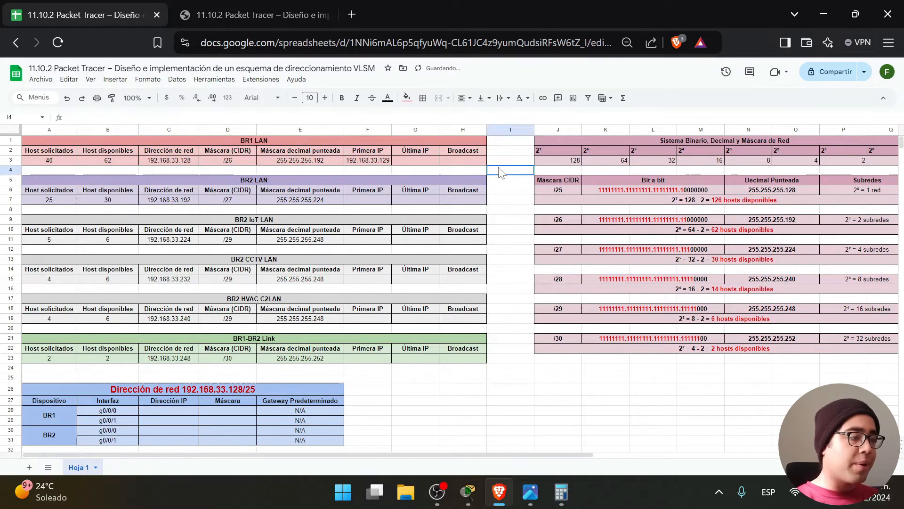
Set BR1 LAN's broadcast in H3 to 192.168.33.191 from BR2's network address.
left_click(471, 163)
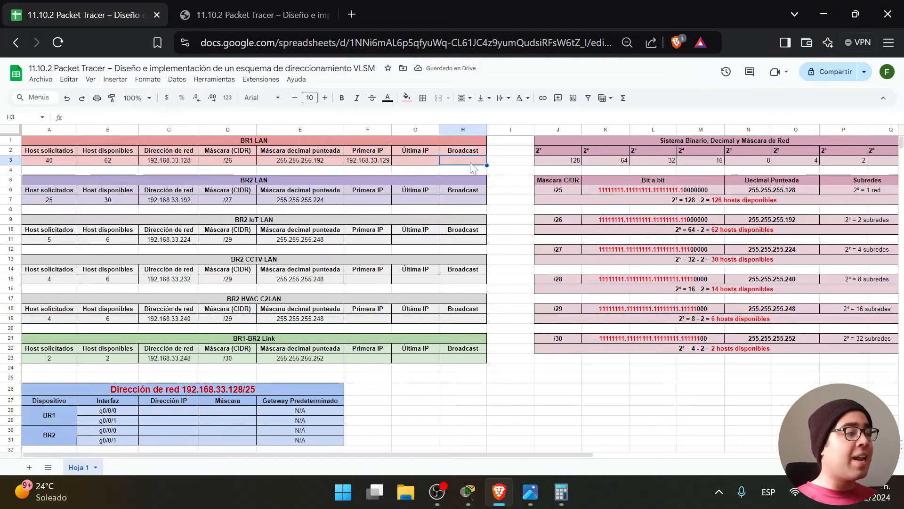
left_click(174, 202)
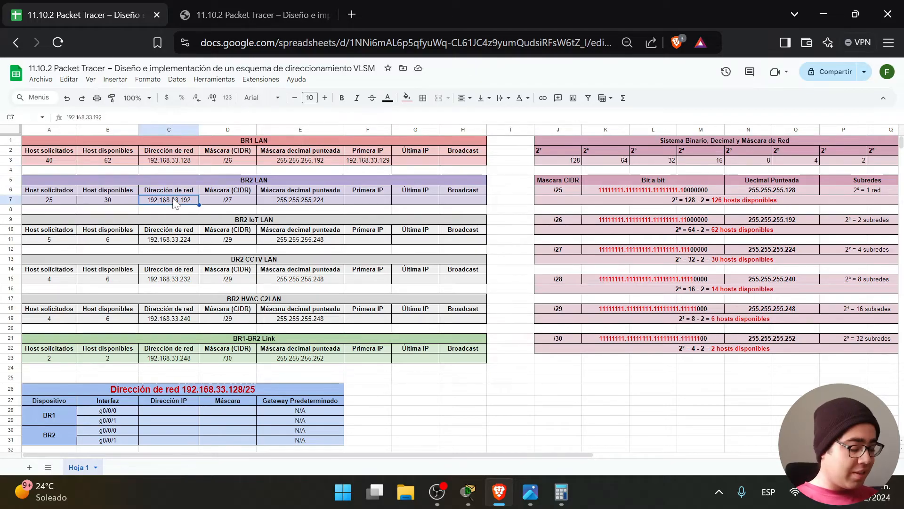
key("ctrl+c")
left_click(469, 164)
key("ctrl+v")
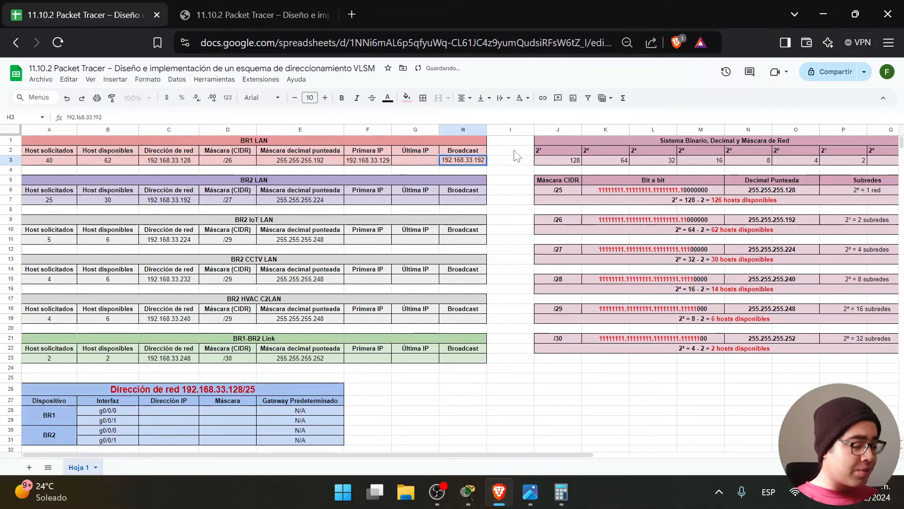
key("Tab")
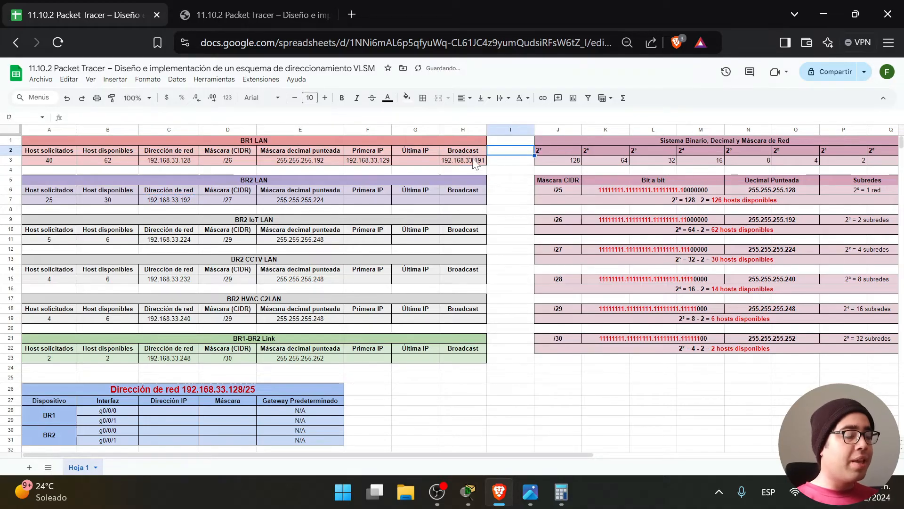
left_click(428, 169)
Set BR1 LAN's last IP in G3 to 192.168.33.190 from the broadcast address.
left_click(469, 163)
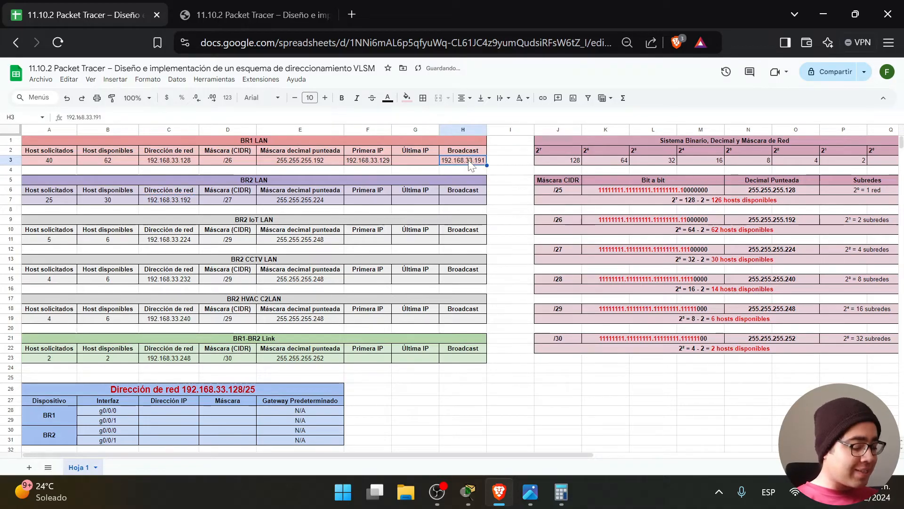
left_click(412, 162)
key("ctrl+v")
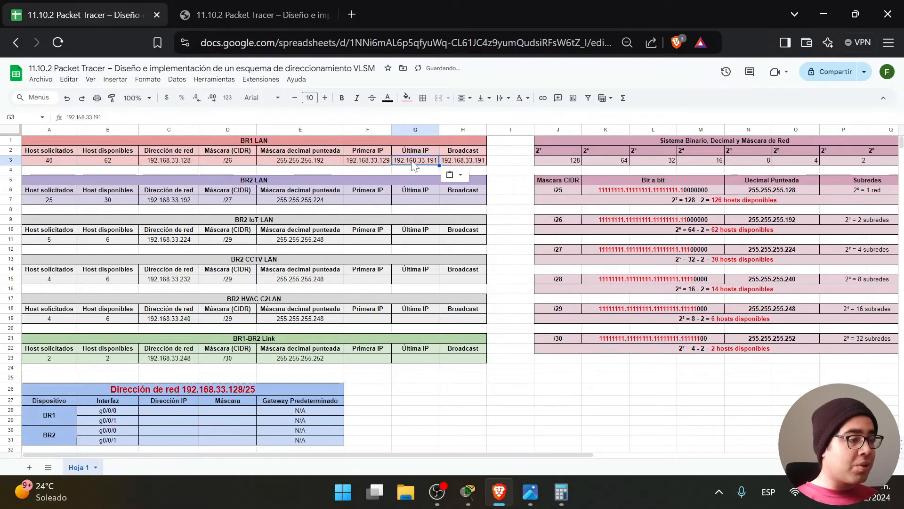
double_click(436, 161)
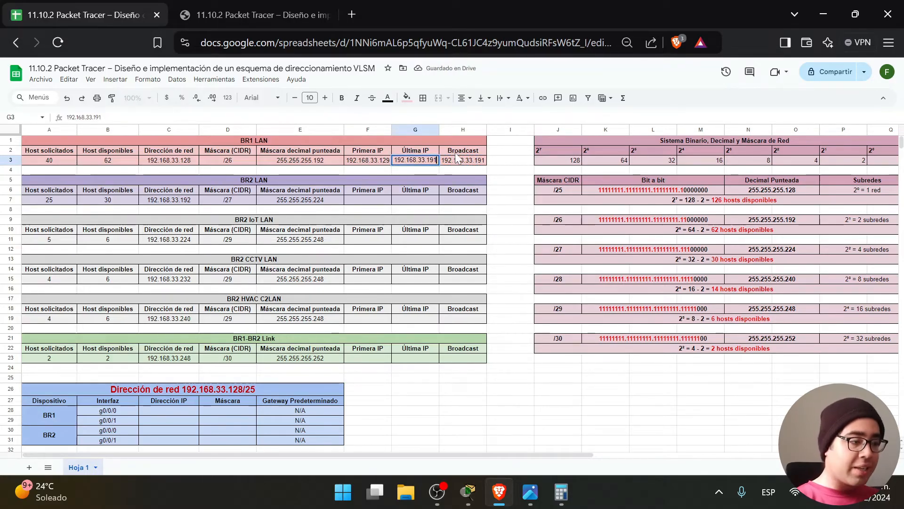
key("BackSpace")
type("0")
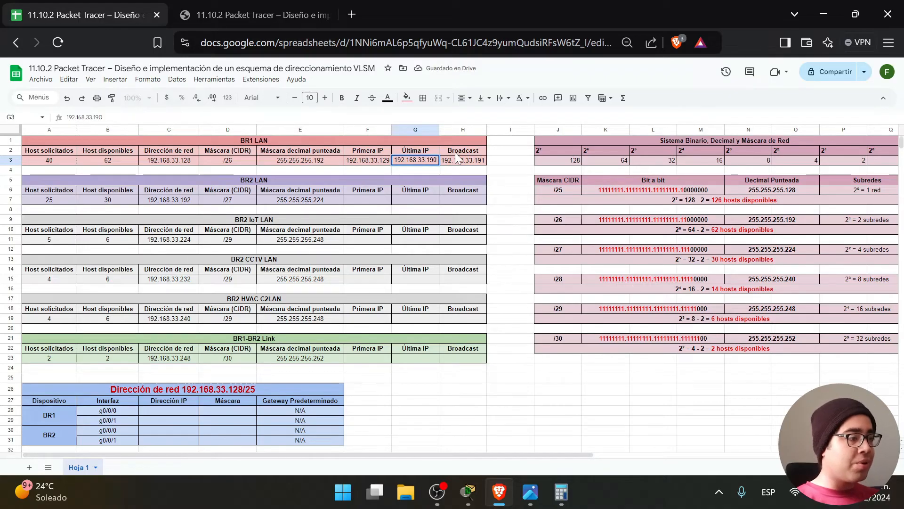
left_click(511, 191)
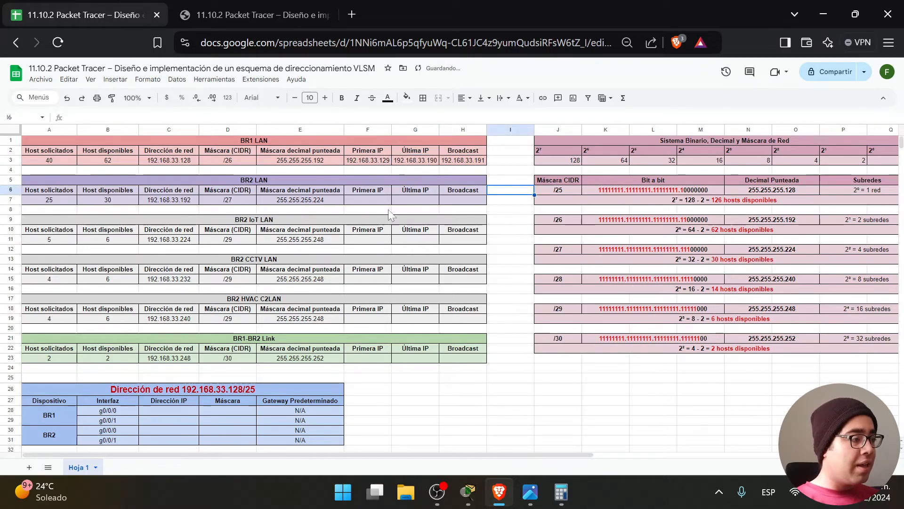
Set the BR2 LAN first IP to 192.168.33.193 from its network address.
left_click(178, 202)
key("ctrl+c")
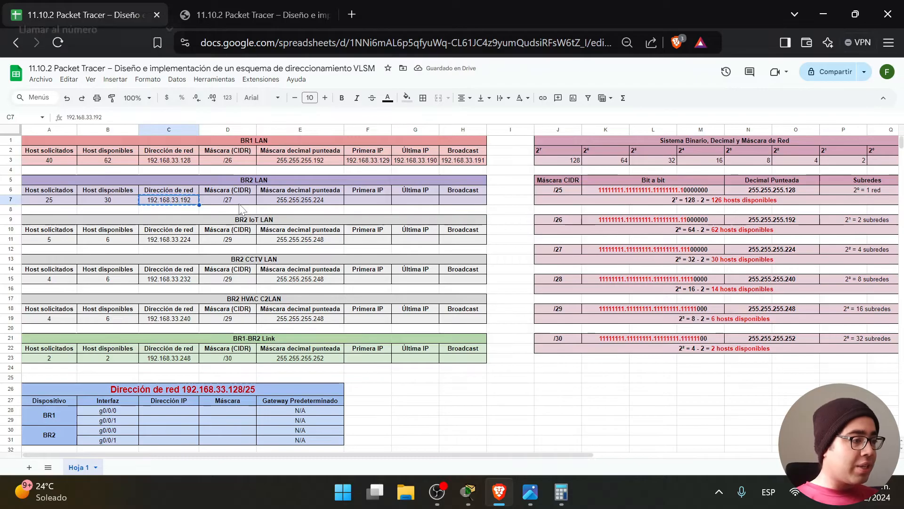
left_click(364, 205)
key("ctrl+v")
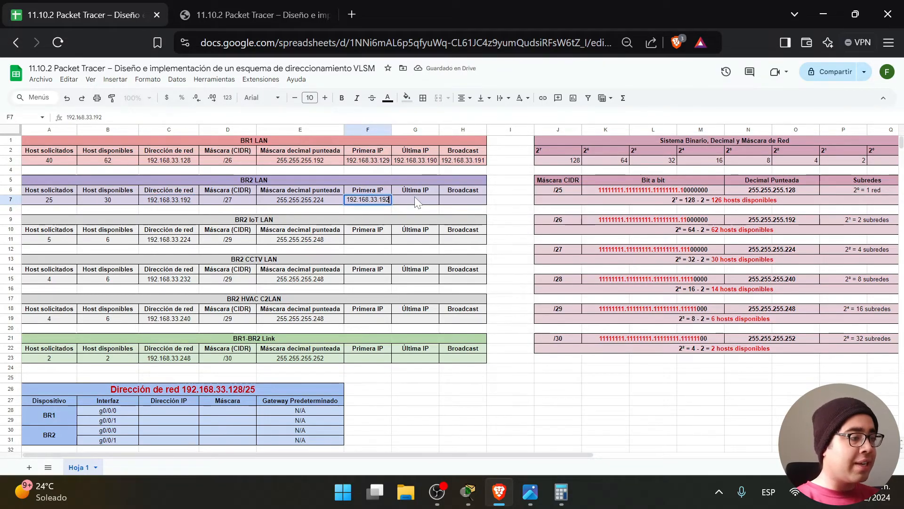
left_click(506, 212)
Enter the BR2 LAN broadcast as 192.168.33.223, derived from the IoT network address 192.168.33.224.
left_click(468, 203)
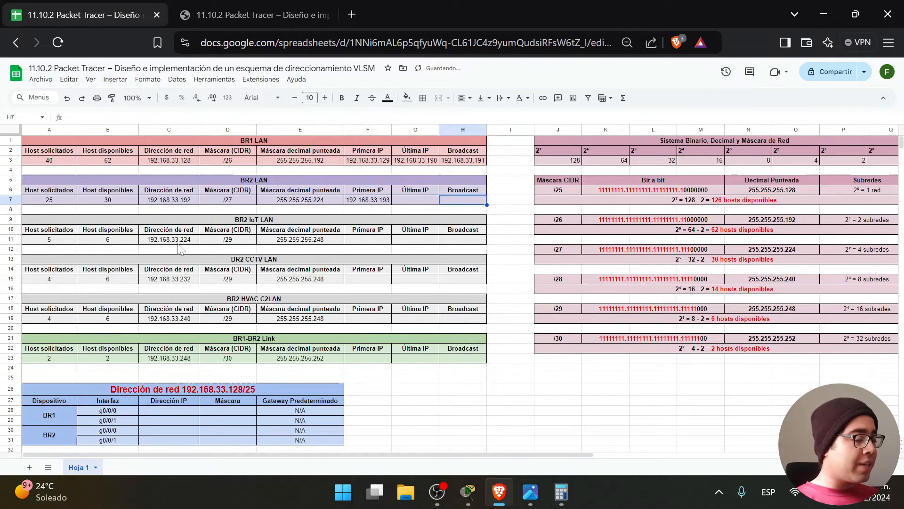
left_click(184, 242)
key("ctrl+c")
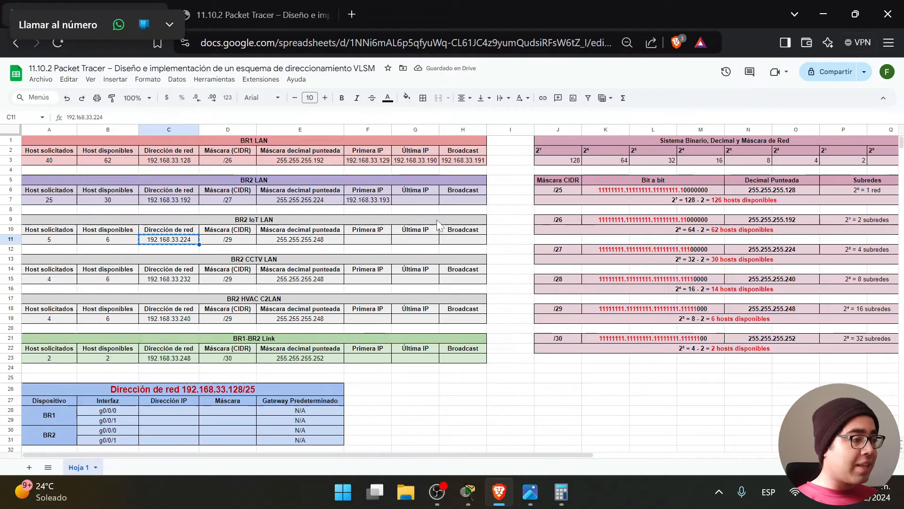
left_click(464, 201)
key("ctrl+v")
double_click(483, 200)
key("BackSpace")
type("3")
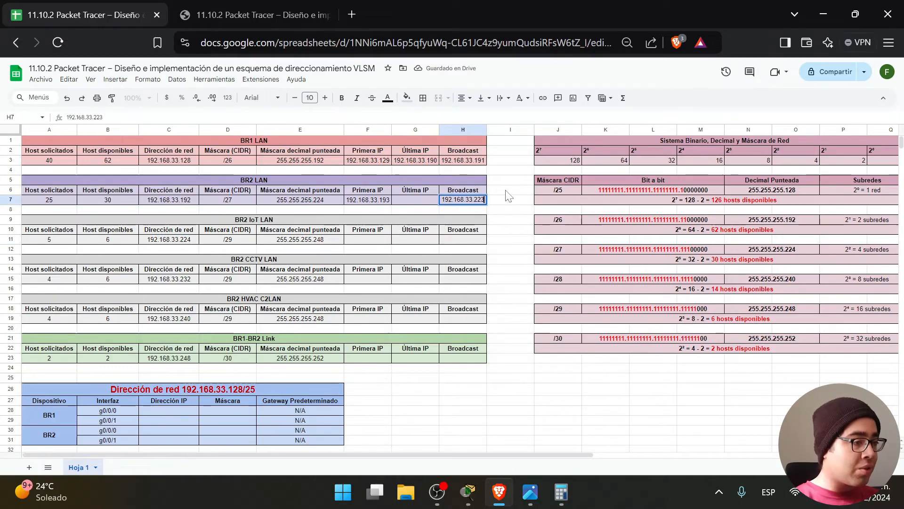
key("Tab")
Set the BR2 LAN last IP to 192.168.33.222.
left_click(460, 203)
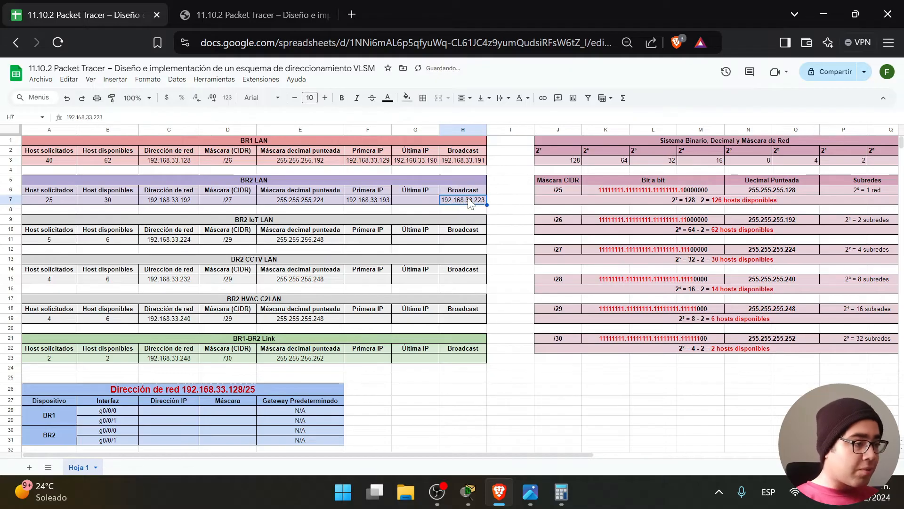
key("ctrl+c")
left_click(416, 203)
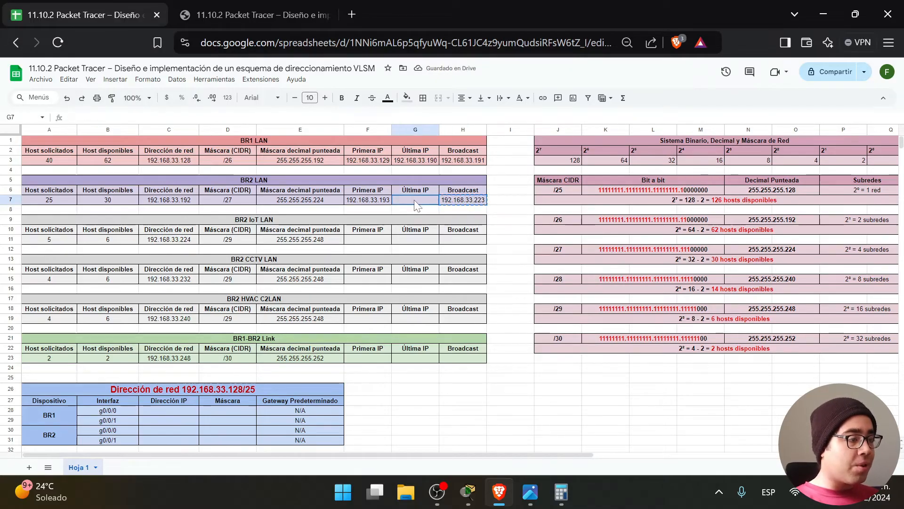
key("ctrl+v")
key("Return")
left_click(509, 213)
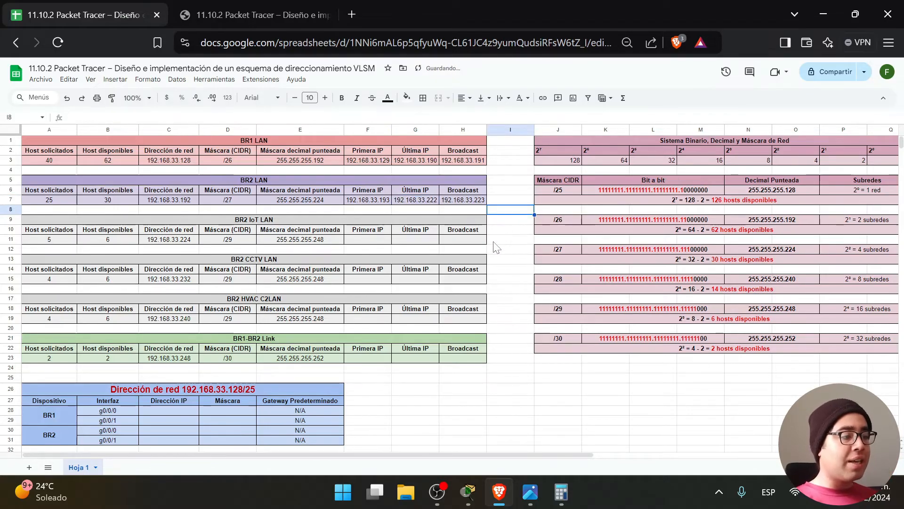
Highlight the empty address cells of the IoT LAN, remaining BR2 tables and BR1-BR2 Link table.
left_click_drag(497, 243, 372, 249)
left_click_drag(502, 328, 377, 221)
left_click(496, 355)
left_click_drag(497, 352, 383, 359)
left_click(476, 376)
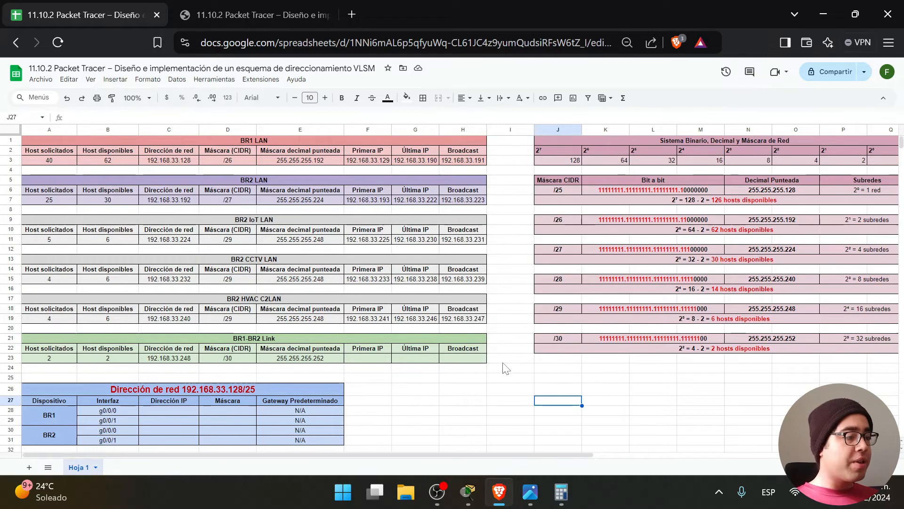
left_click_drag(503, 360, 287, 339)
left_click(455, 401)
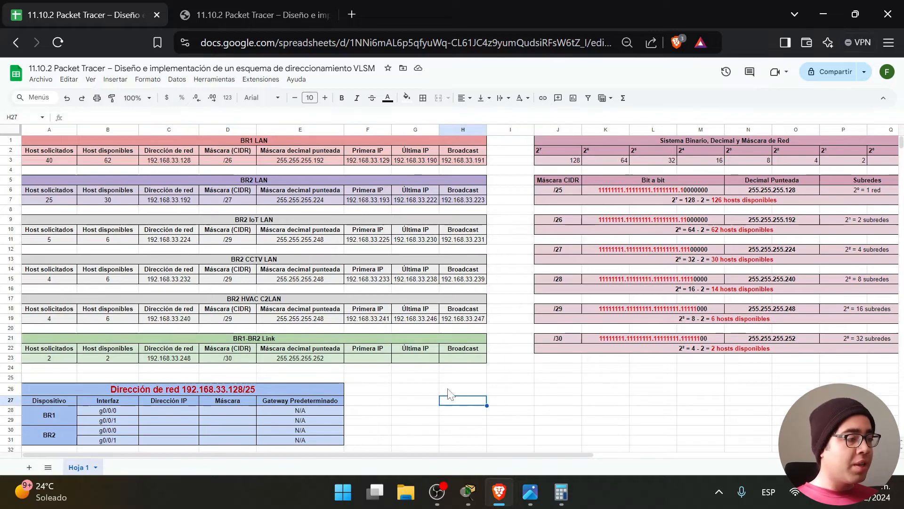
Paste the link's network address into F23 and change it to 192.168.33.249.
left_click(188, 359)
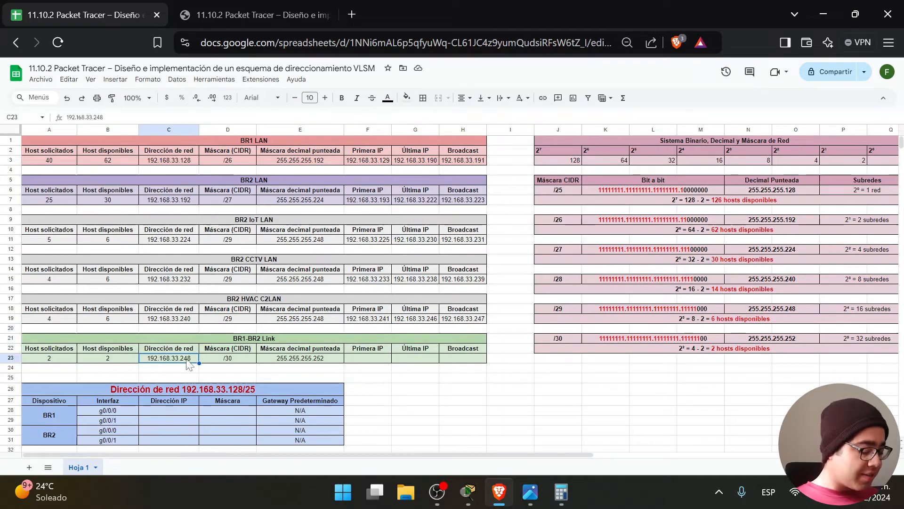
left_click(379, 359)
key("ctrl+v")
double_click(388, 360)
key("BackSpace")
type("9")
left_click(394, 379)
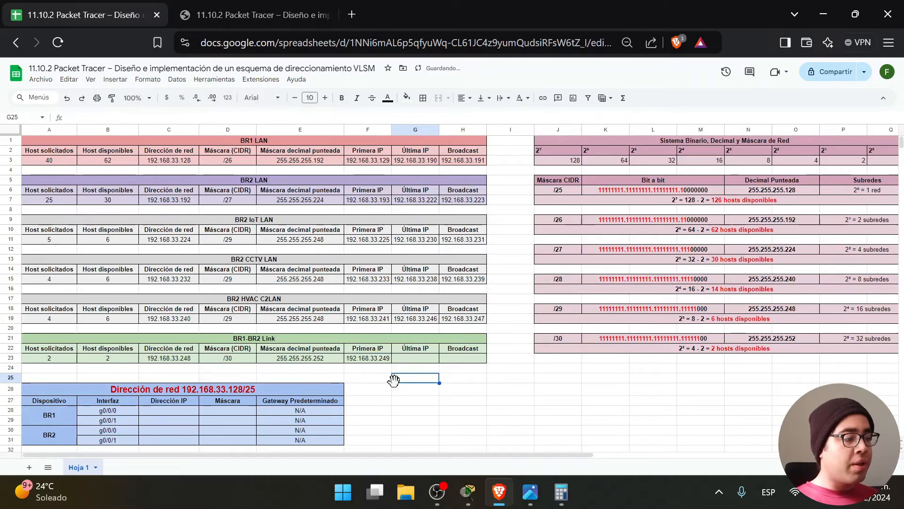
Select the link's broadcast cell and review the BR1-BR2 Link table.
left_click(469, 361)
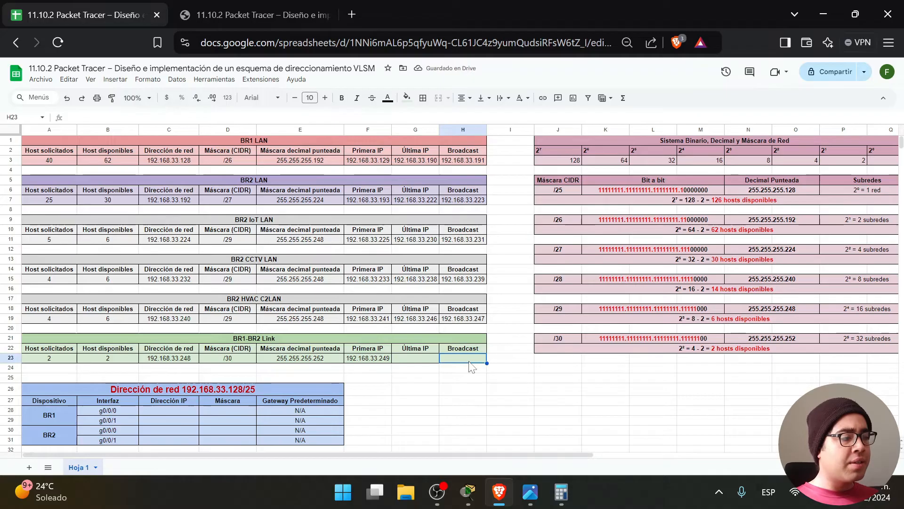
left_click(187, 379)
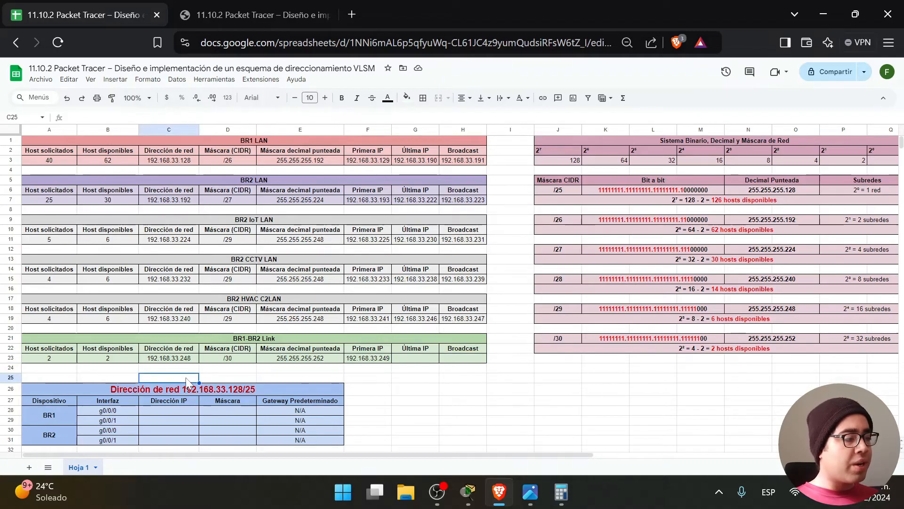
left_click(277, 375)
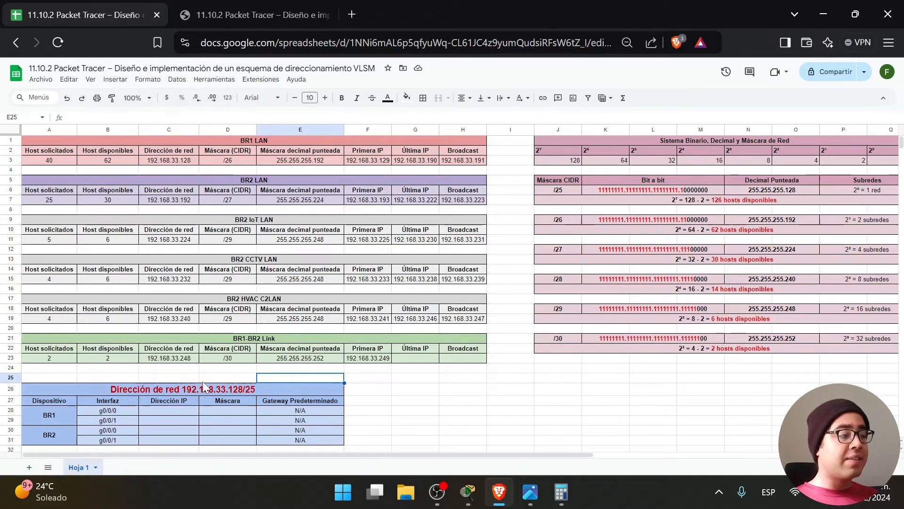
left_click(178, 377)
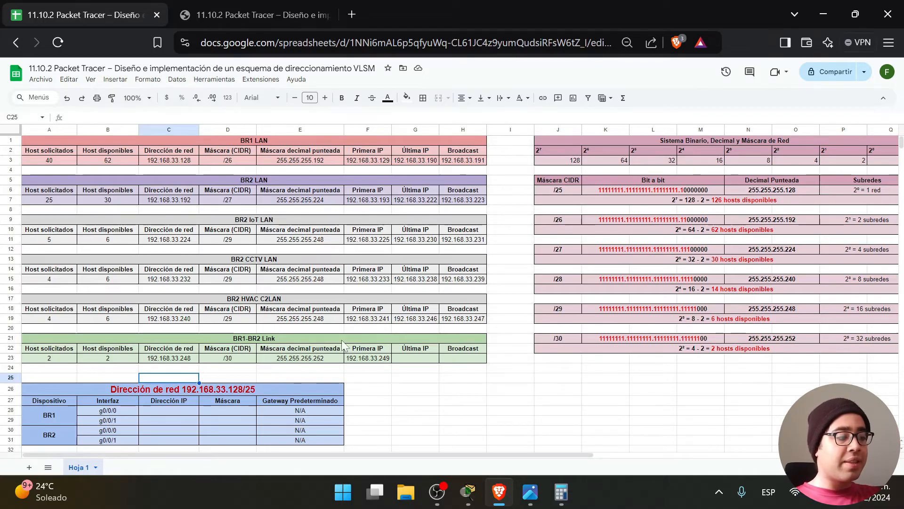
left_click(184, 371)
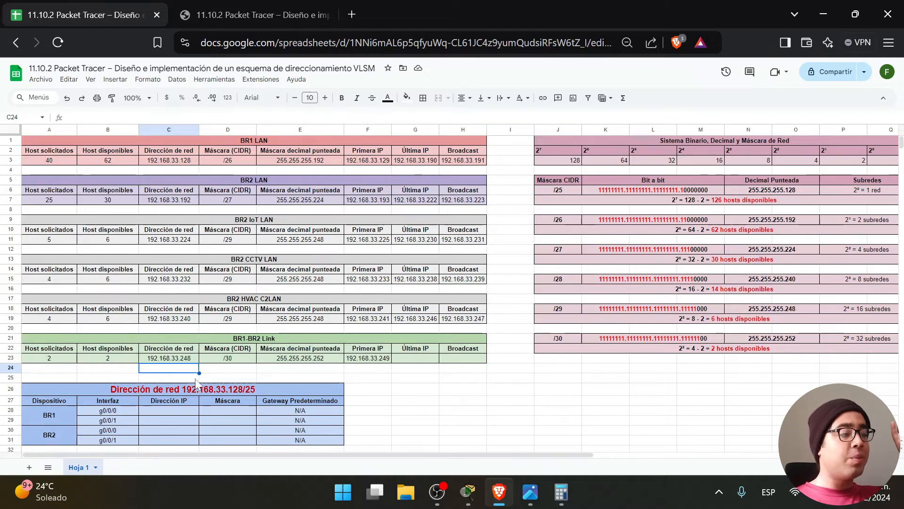
left_click(235, 369)
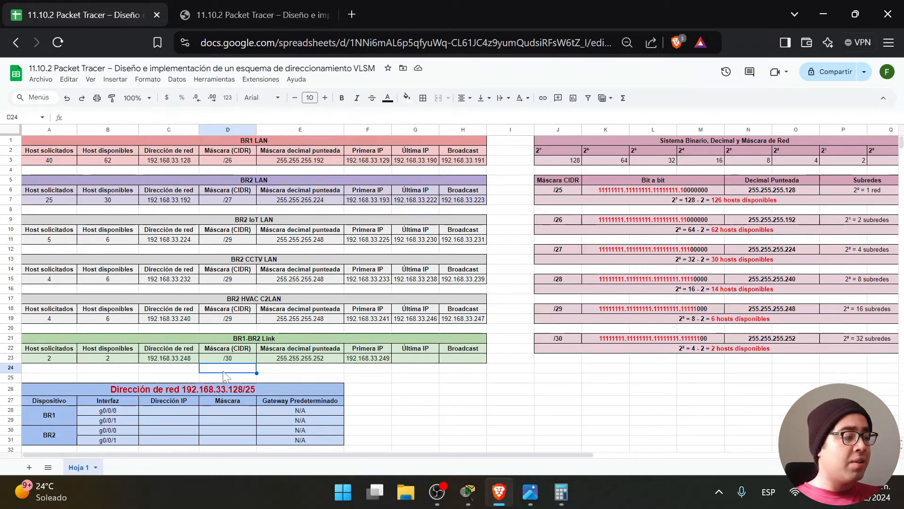
left_click_drag(510, 359, 160, 334)
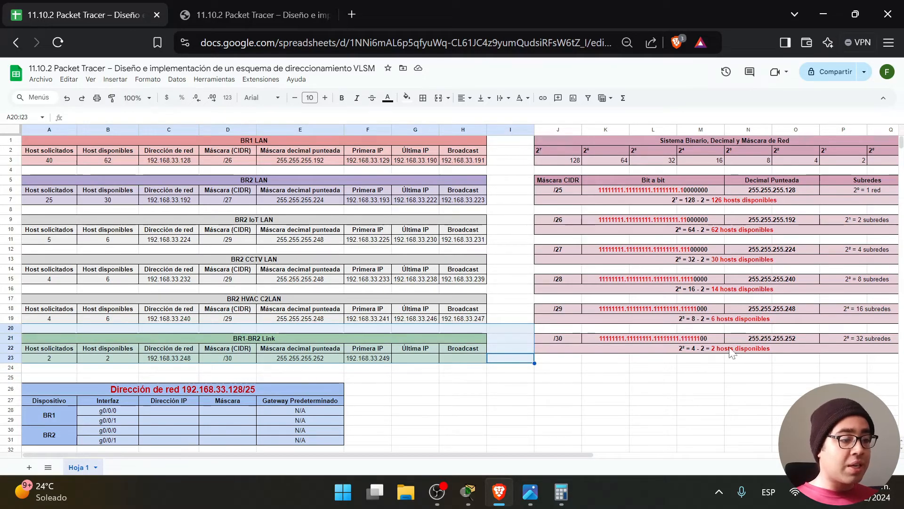
Work out the next network address 192.168.33.252 in scratch cell C25.
left_click(697, 350)
key("Return")
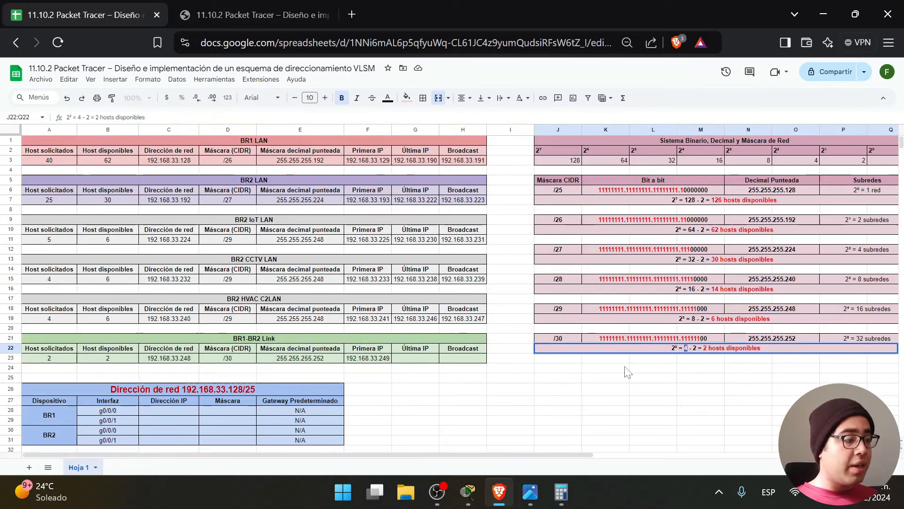
left_click(183, 361)
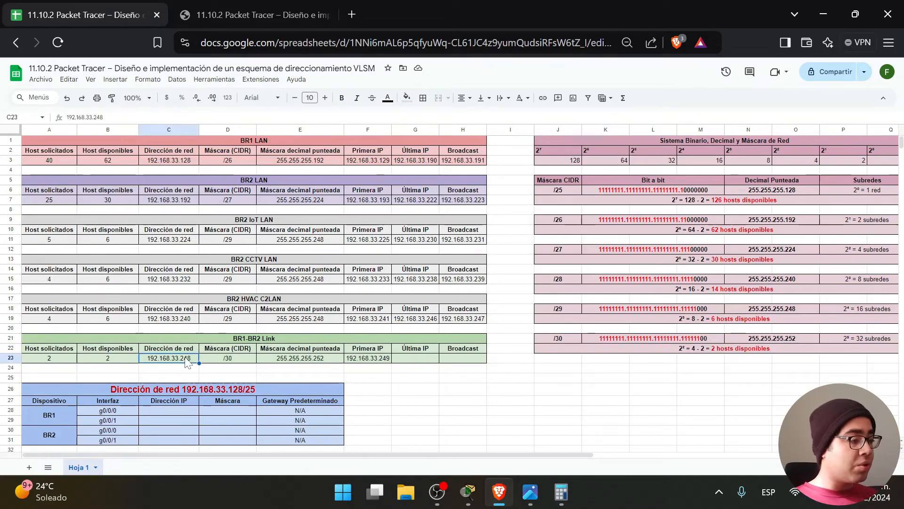
key("Return")
left_click_drag(191, 358, 163, 358)
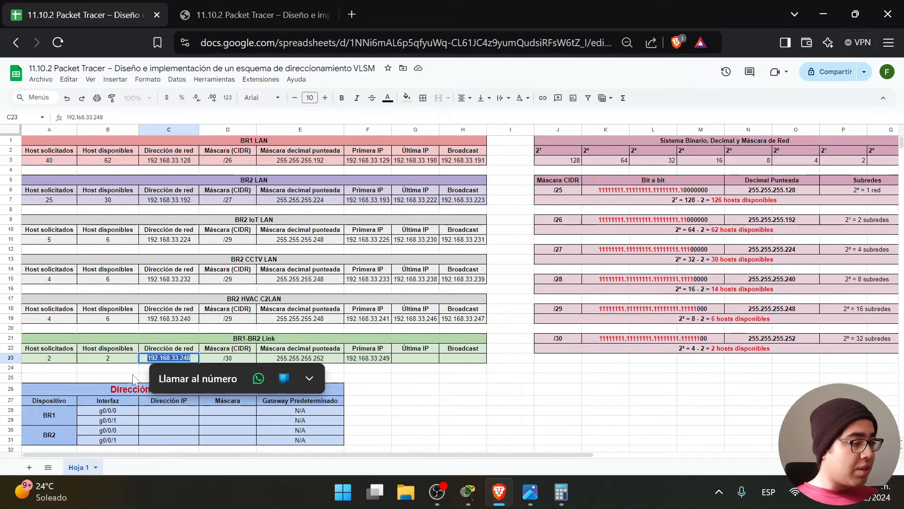
left_click(152, 379)
key("ctrl+v")
key("Return")
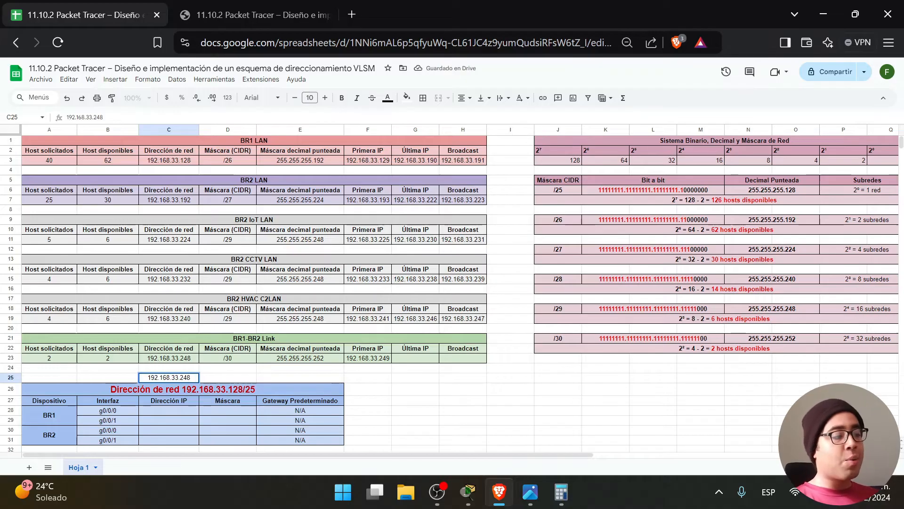
key("BackSpace")
key("BackSpace")
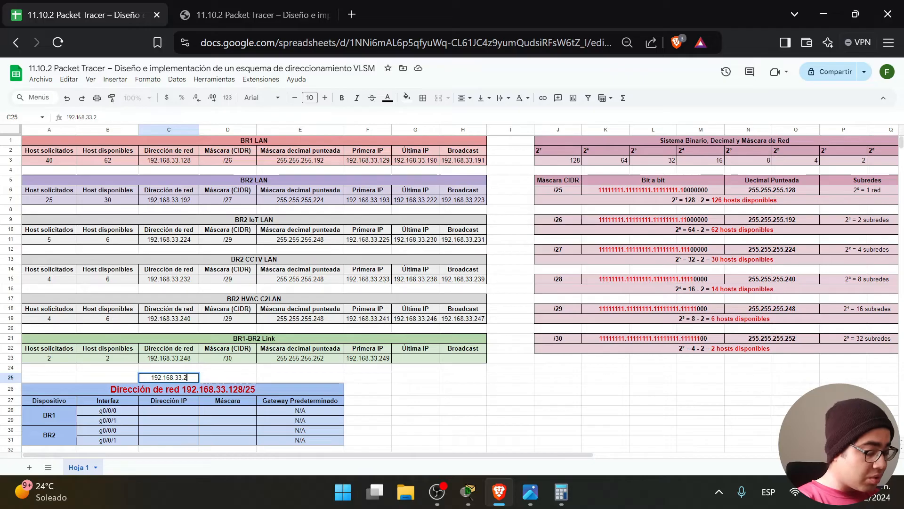
type("52")
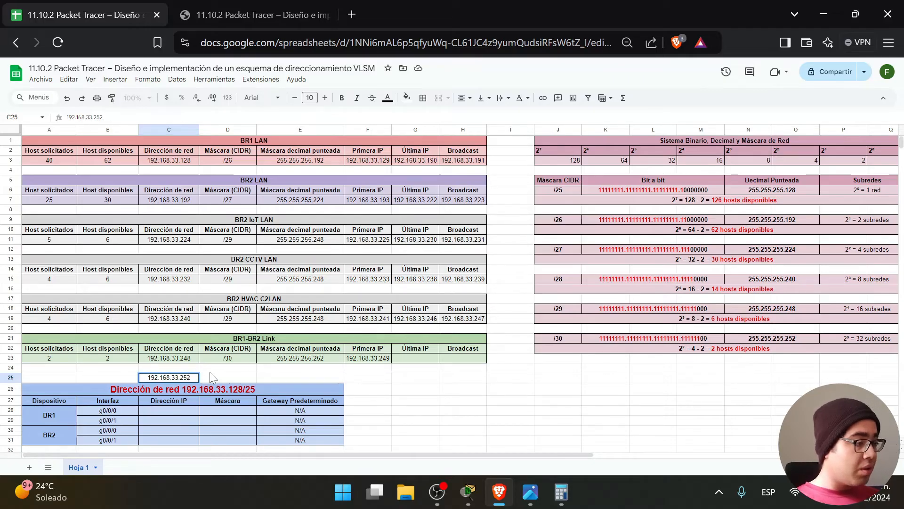
left_click(211, 377)
Set the BR1-BR2 Link broadcast in H23 to 192.168.33.251.
left_click(174, 379)
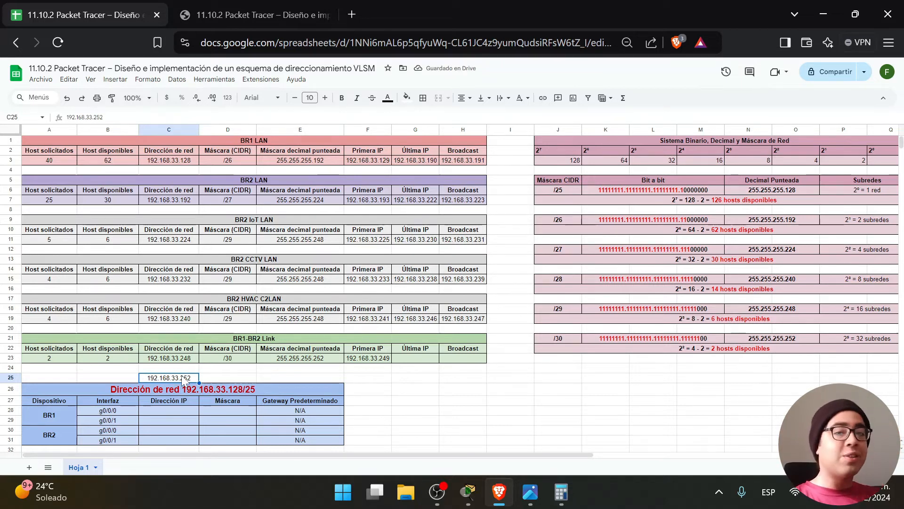
left_click(244, 379)
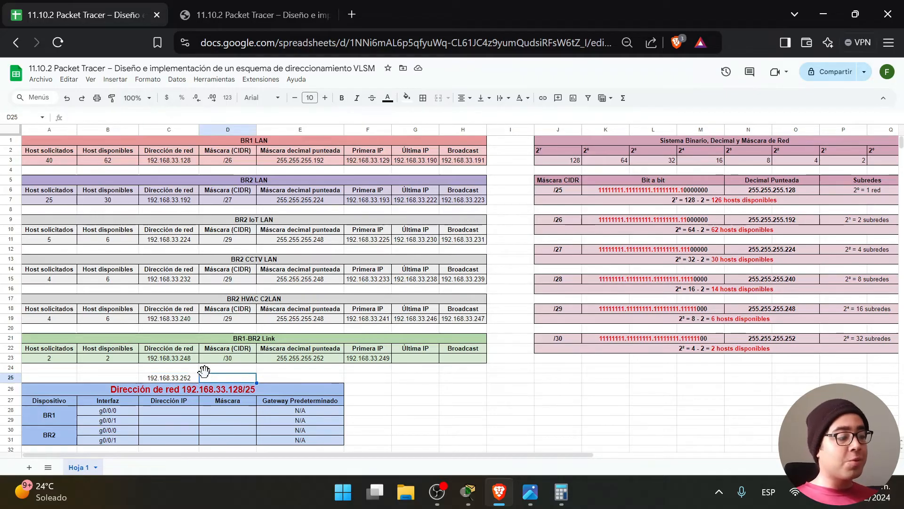
left_click(174, 379)
key("ctrl+c")
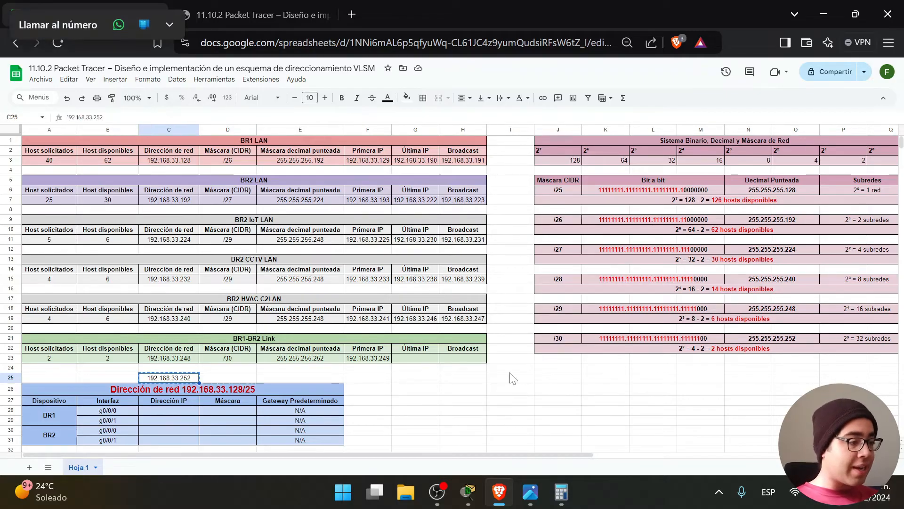
left_click(465, 361)
key("ctrl+v")
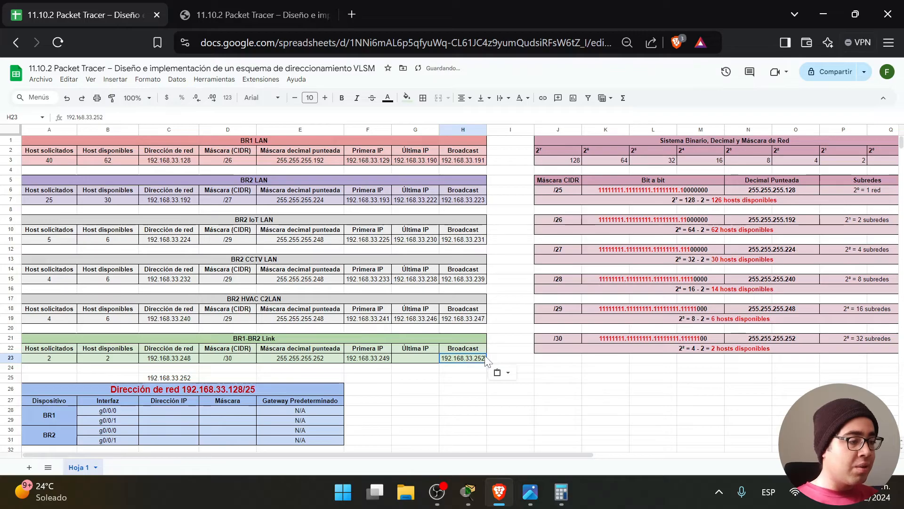
key("F2")
key("BackSpace")
type("1")
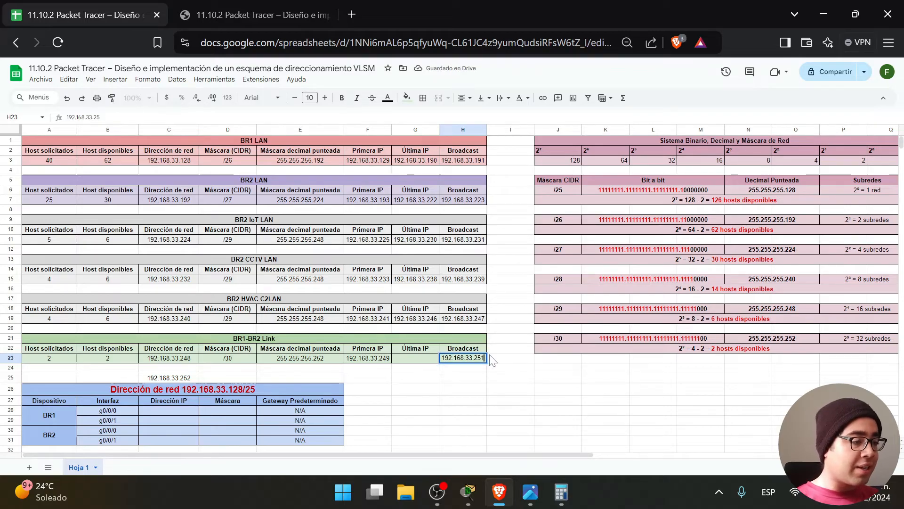
key("Tab")
Set the link's last IP in G23 to 192.168.33.250 and clear scratch cell C25.
left_click(473, 363)
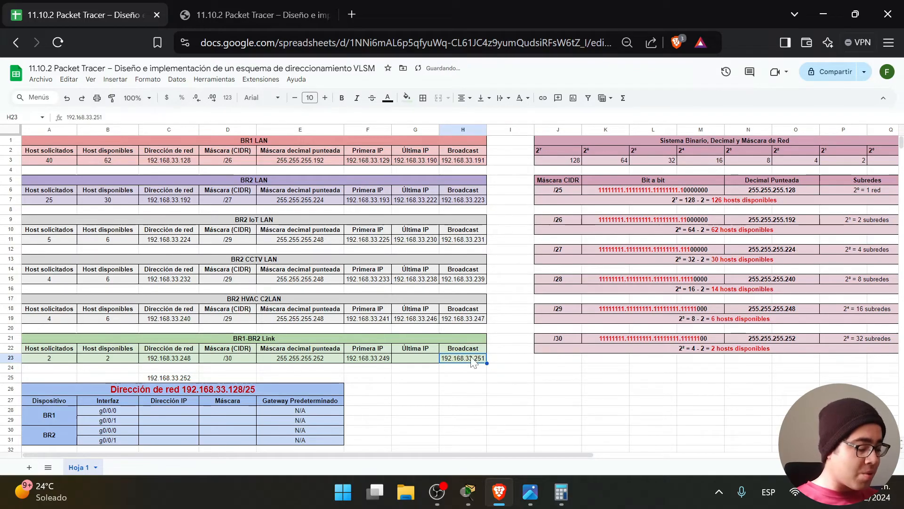
key("ctrl+c")
left_click(418, 362)
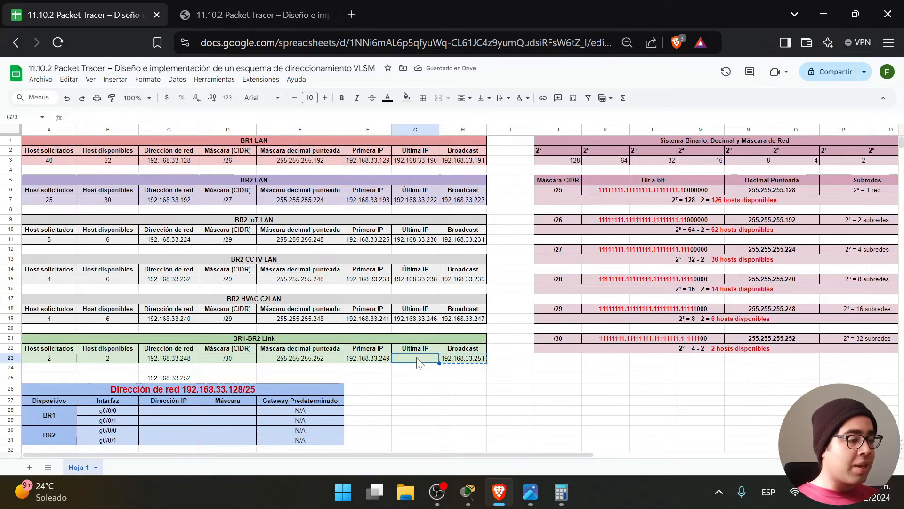
key("ctrl+v")
key("F2")
key("BackSpace")
type("0")
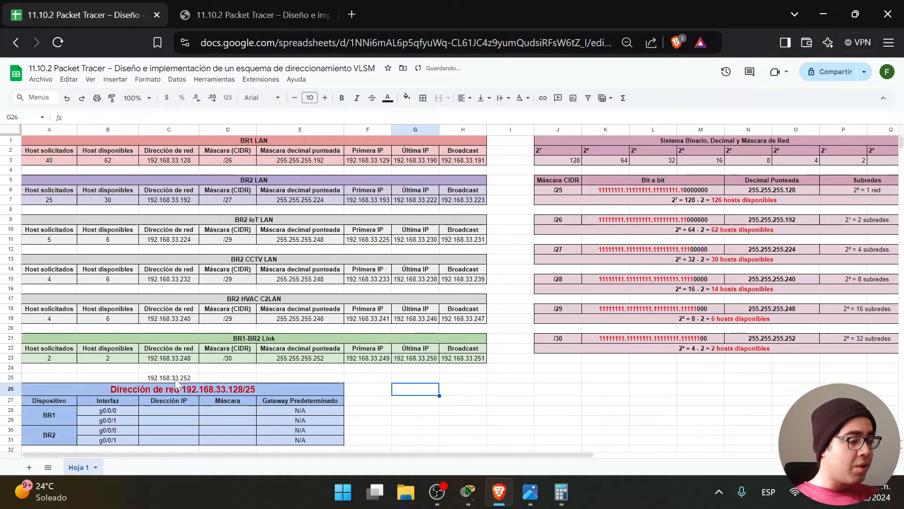
left_click(169, 377)
key("Delete")
left_click(496, 377)
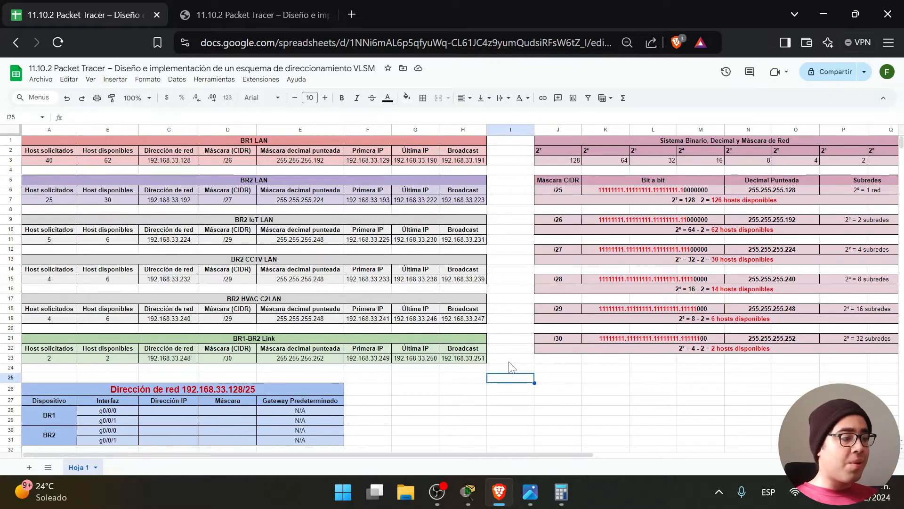
Review the device addressing table A26:F31, then return to the lab worksheet PDF.
scroll(503, 367, "down", 3)
left_click_drag(367, 298, 39, 257)
left_click(490, 340)
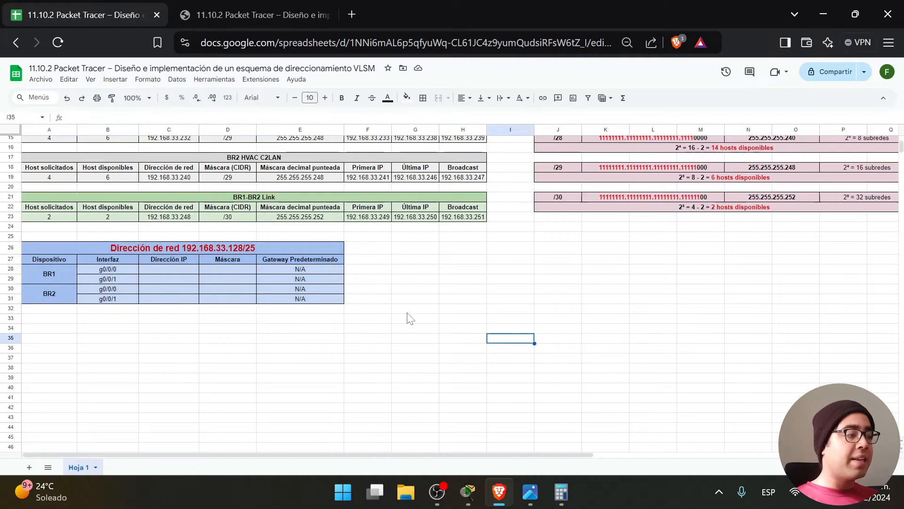
left_click_drag(367, 298, 48, 244)
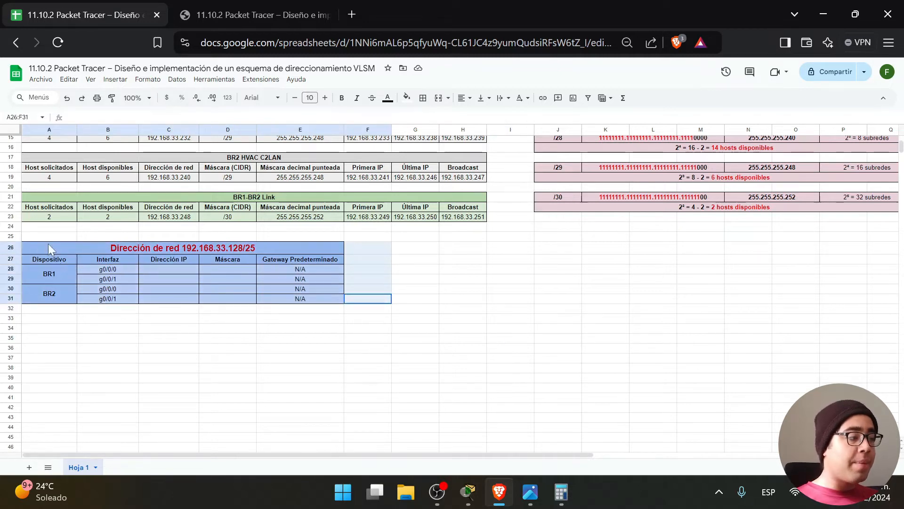
scroll(424, 367, "up", 3)
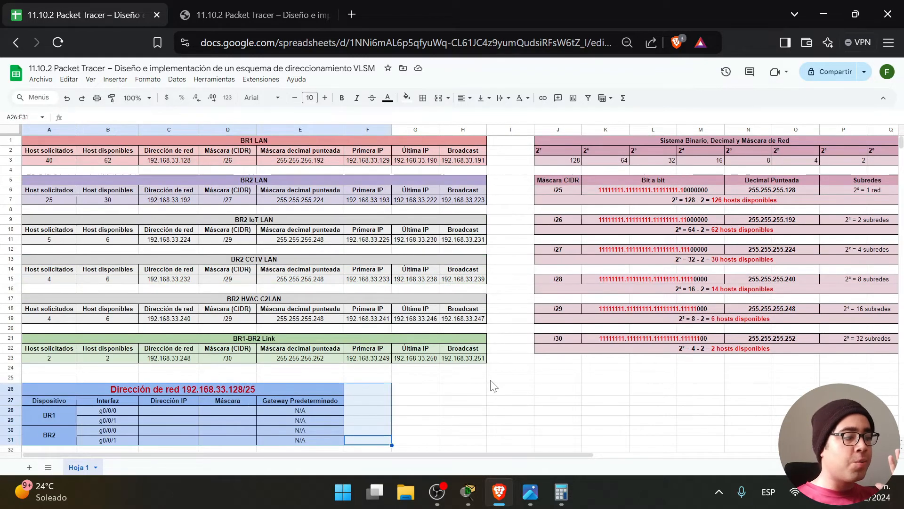
left_click(514, 400)
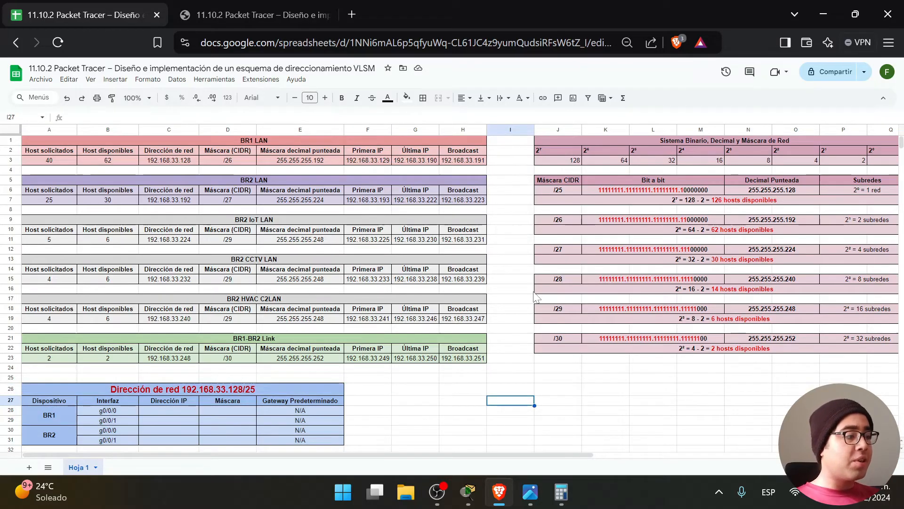
left_click(245, 13)
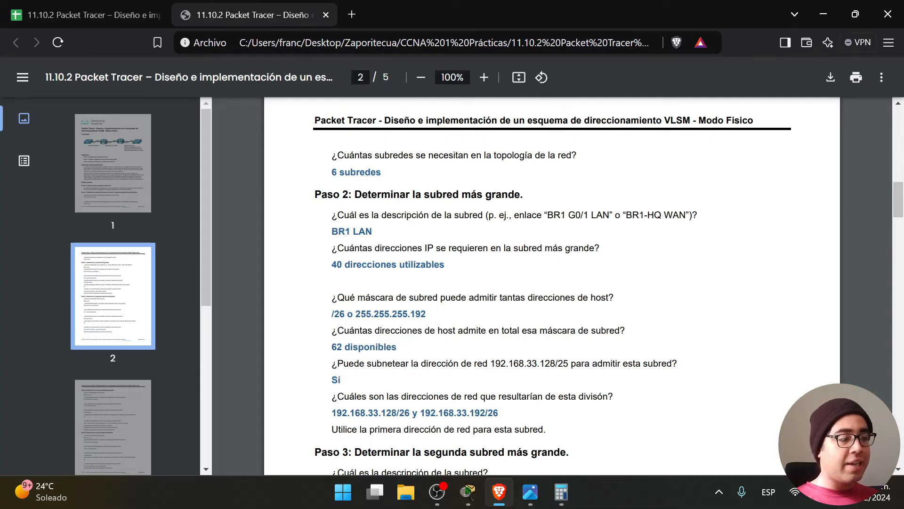
left_click_drag(319, 194, 520, 196)
left_click(520, 196)
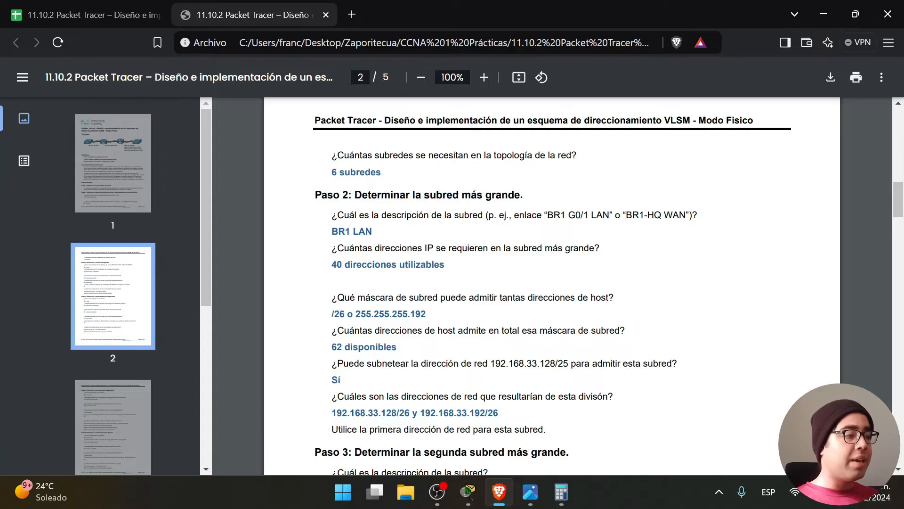
left_click_drag(333, 216, 493, 215)
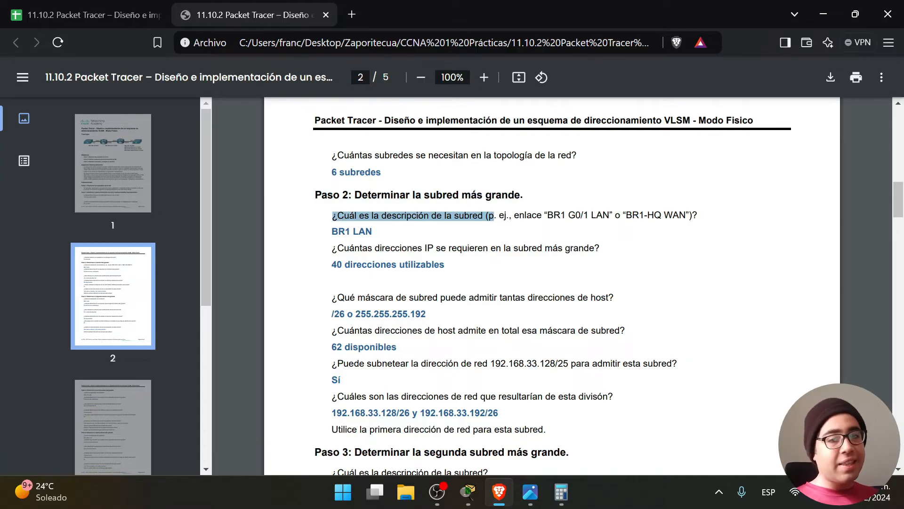
left_click_drag(446, 215, 612, 216)
left_click_drag(387, 231, 332, 231)
left_click(520, 498)
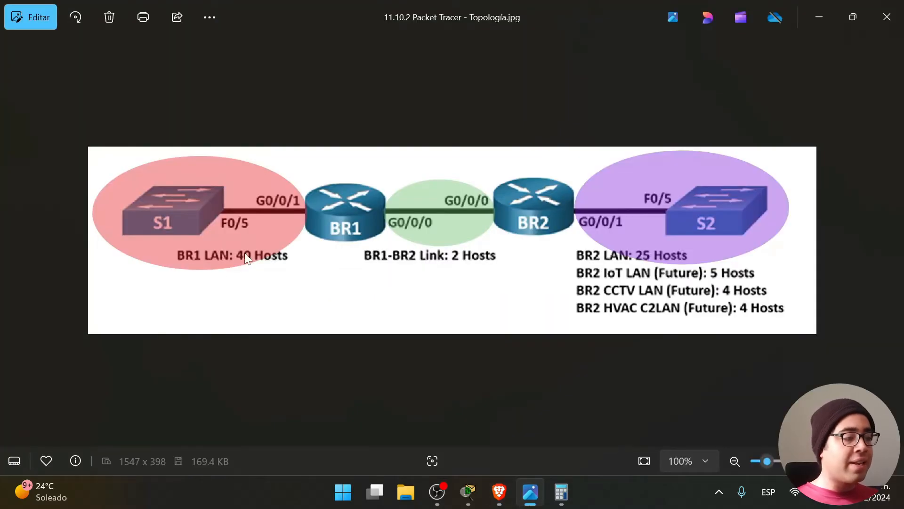
left_click(821, 11)
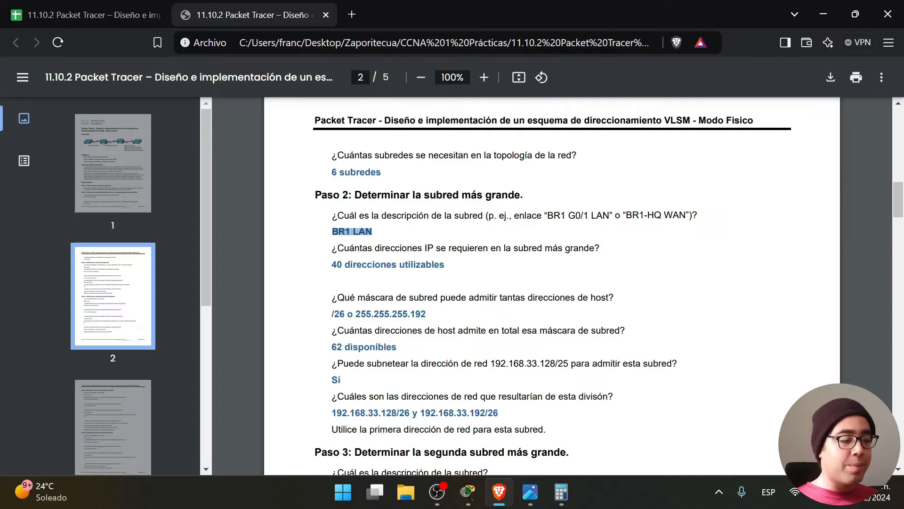
left_click_drag(332, 248, 600, 248)
left_click(456, 270)
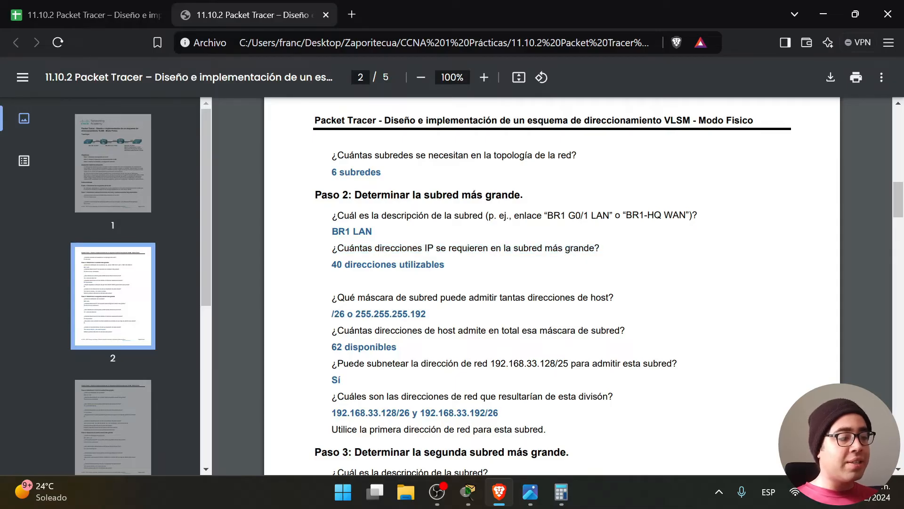
left_click_drag(331, 264, 445, 265)
key("alt+Tab")
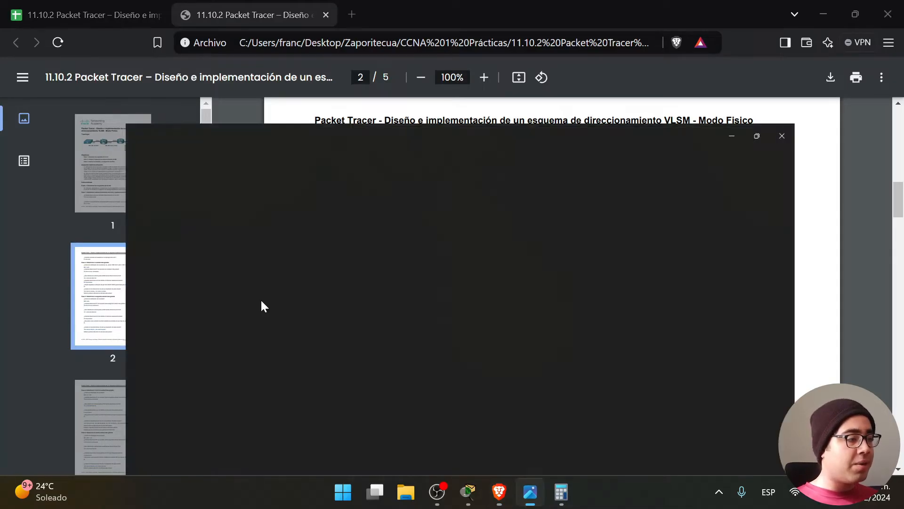
left_click(822, 3)
left_click_drag(332, 297, 608, 298)
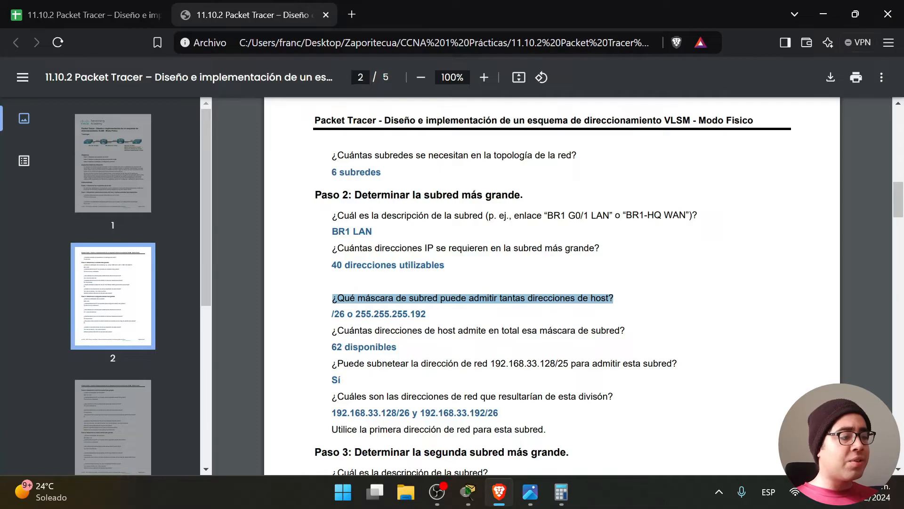
left_click(438, 319)
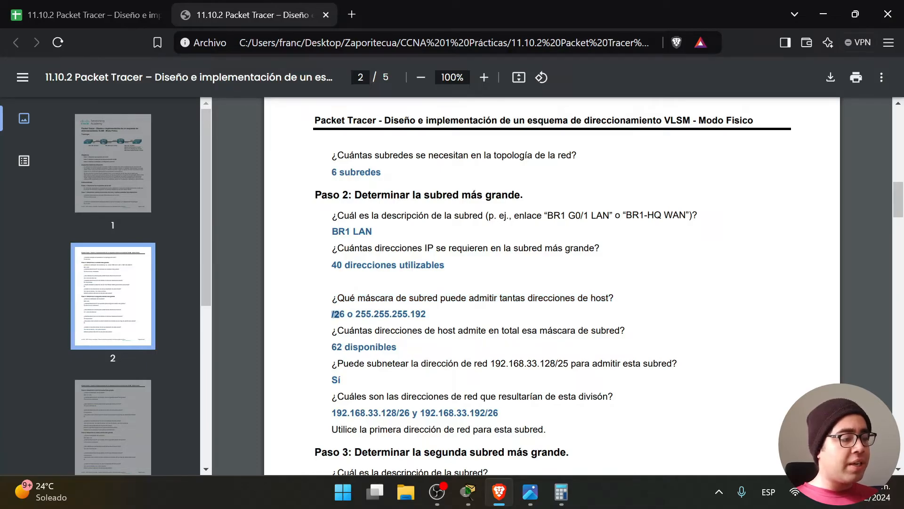
left_click_drag(345, 314, 426, 314)
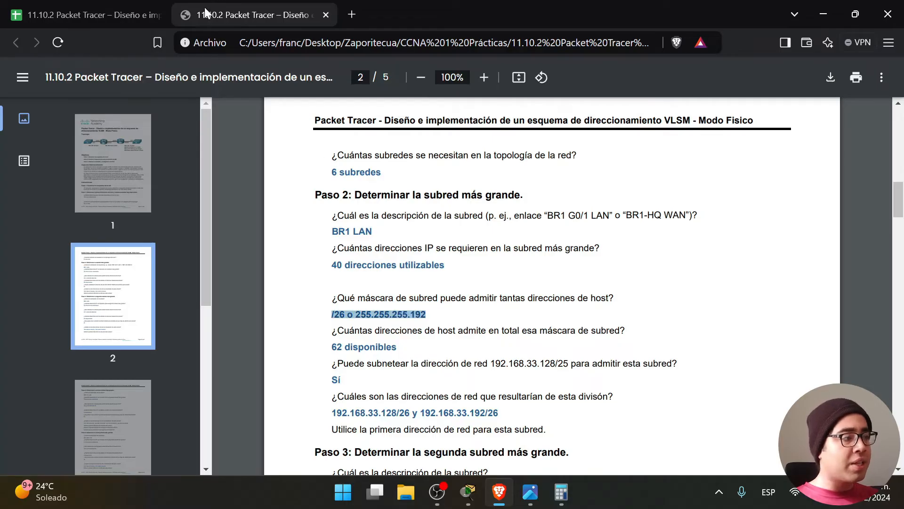
left_click(84, 14)
left_click(241, 160)
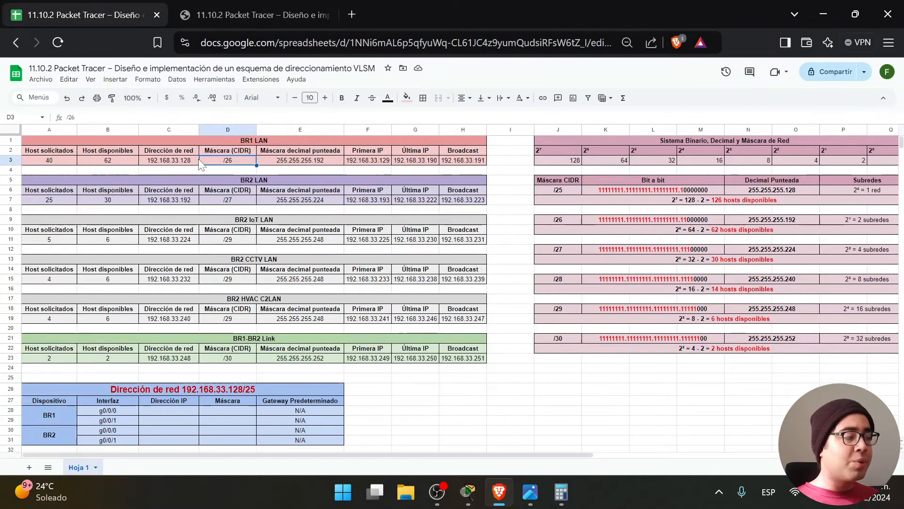
Compare the PDF's 62 disponibles host answer with the 62 available hosts in cell B3.
left_click(254, 14)
left_click(443, 321)
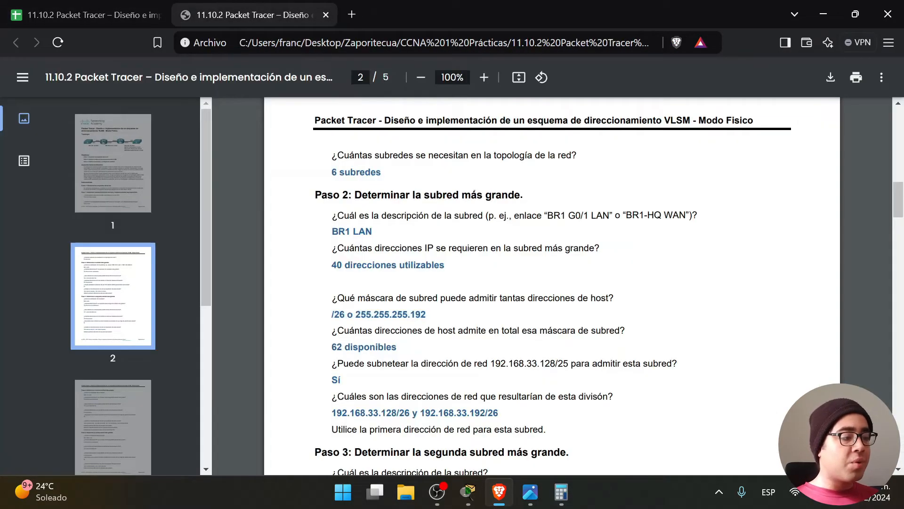
left_click_drag(332, 330, 625, 331)
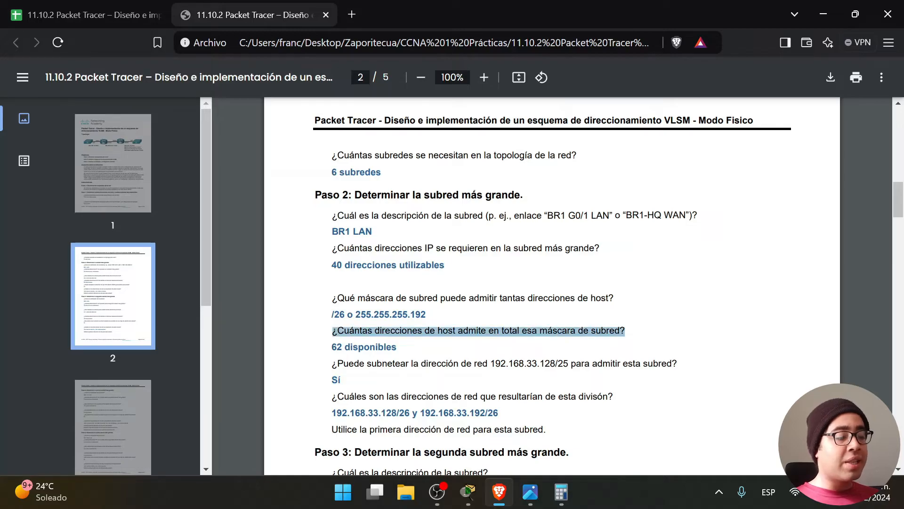
left_click(420, 353)
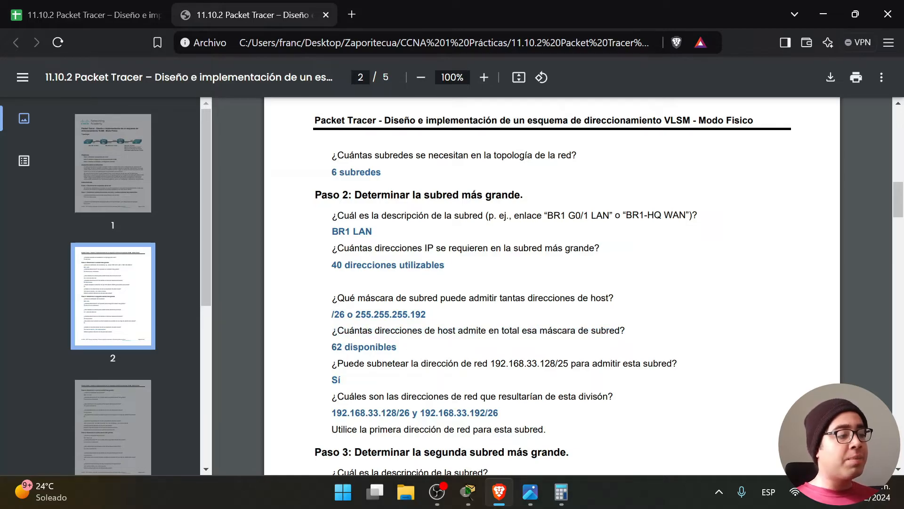
left_click_drag(400, 347, 290, 347)
left_click(103, 12)
left_click(119, 163)
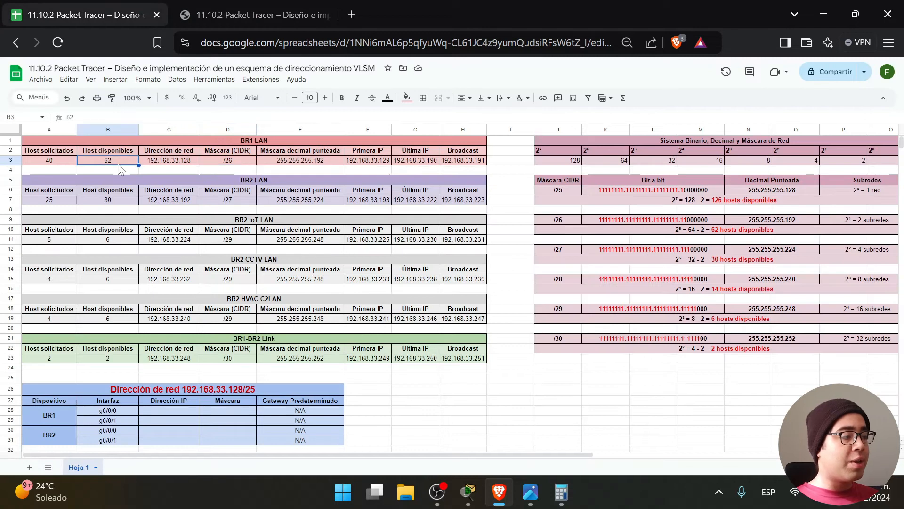
Read the PDF question on subnetting 192.168.33.128/25, then return to the spreadsheet.
left_click(255, 15)
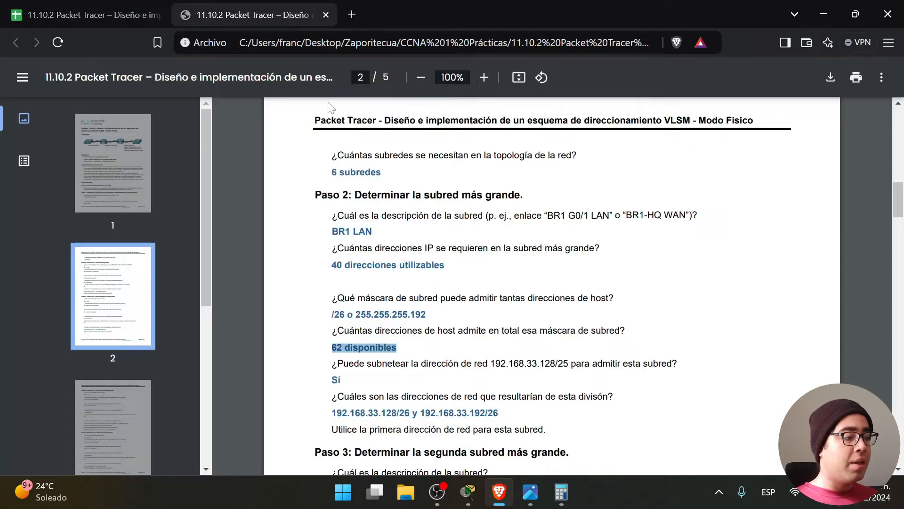
left_click_drag(333, 364, 611, 363)
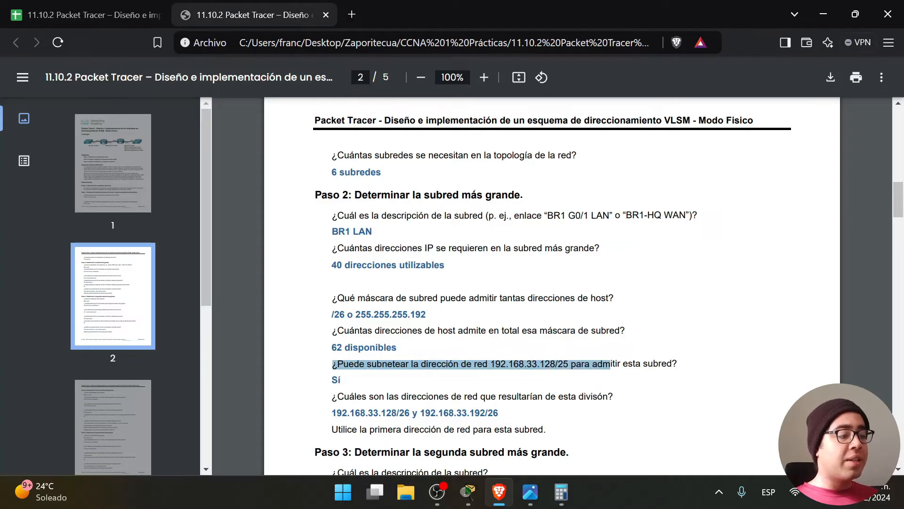
left_click_drag(614, 364, 677, 363)
left_click(365, 381)
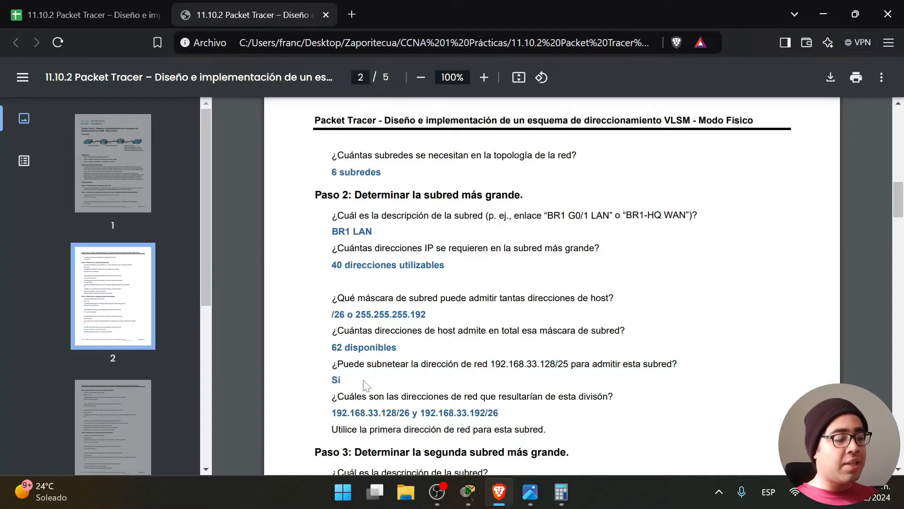
left_click(86, 10)
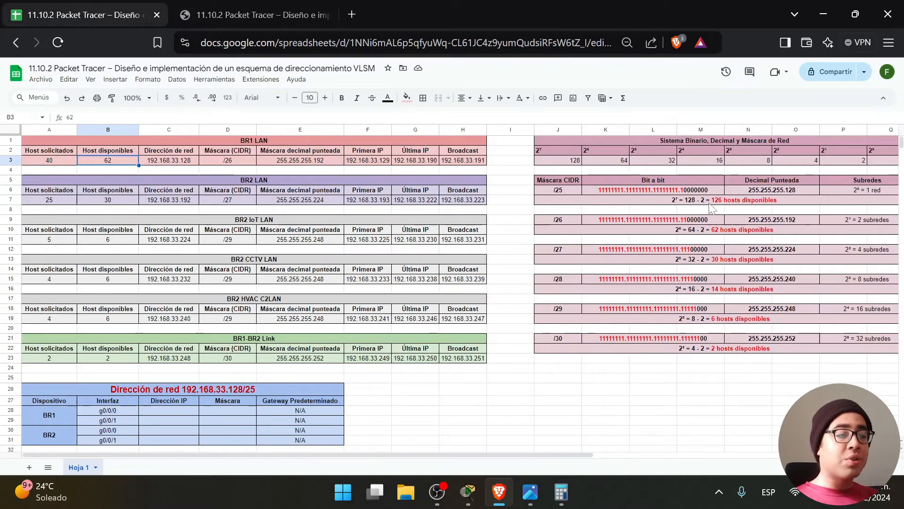
Inspect the /25 (128) and /26 (64) host-count notes, then switch back to the PDF.
left_click(569, 190)
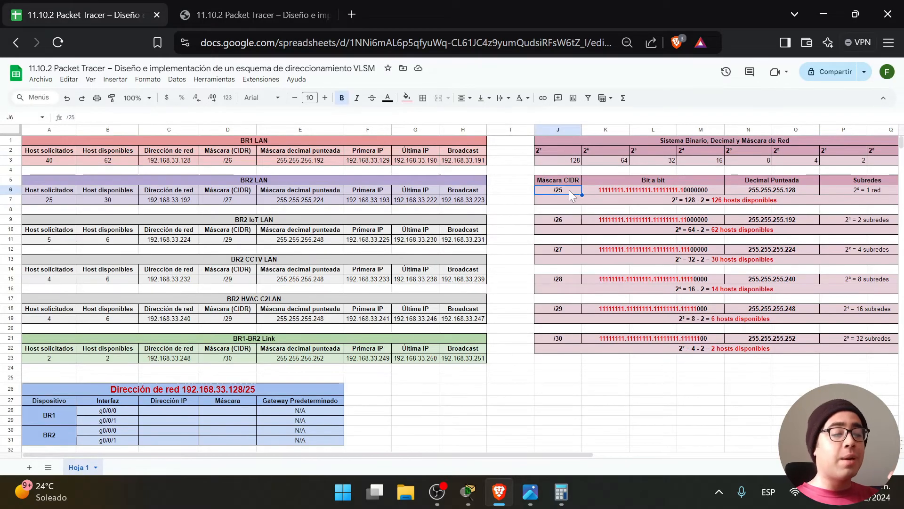
double_click(692, 201)
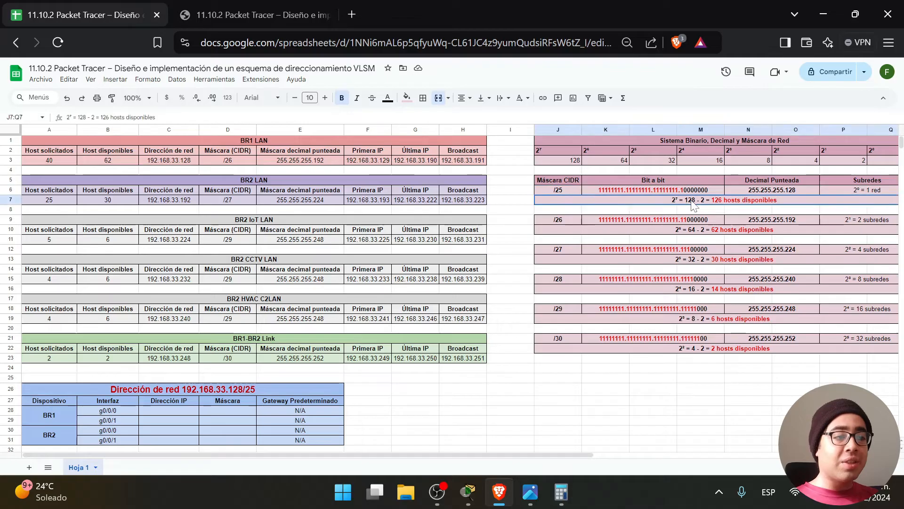
left_click_drag(681, 200, 678, 200)
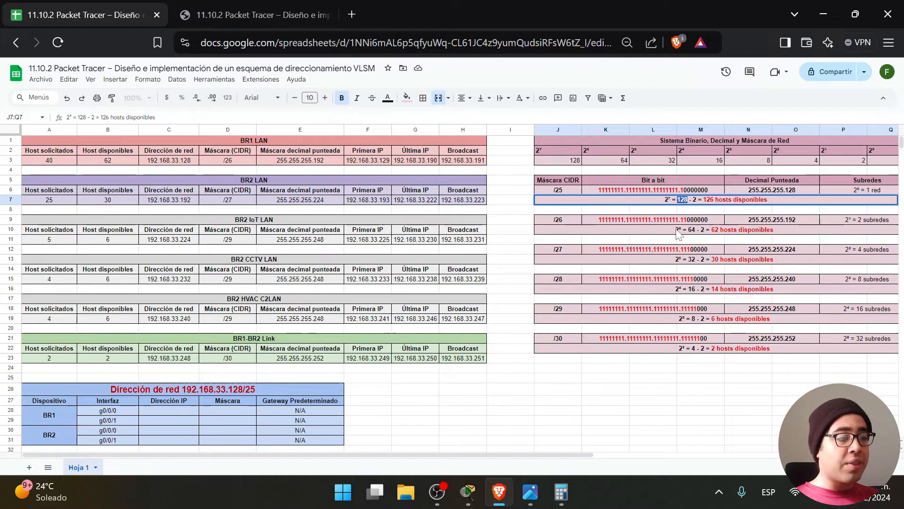
left_click(575, 225)
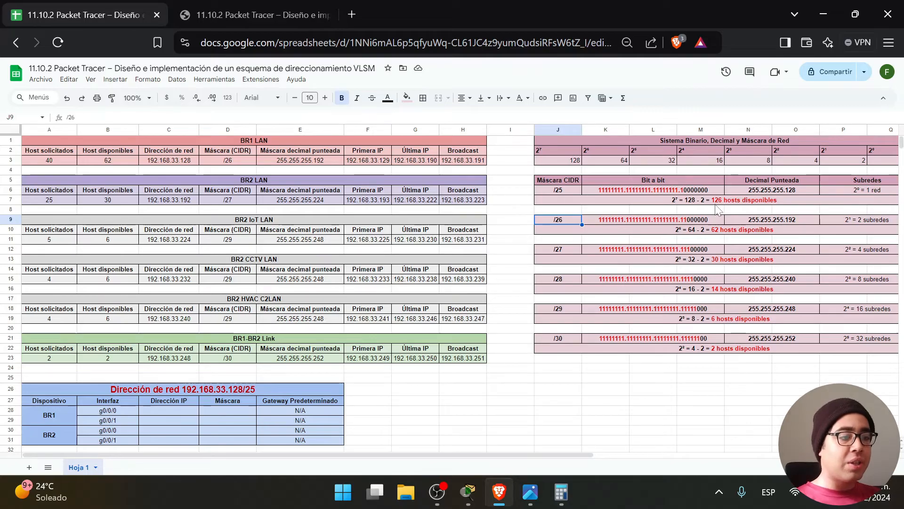
double_click(696, 201)
left_click_drag(689, 200, 677, 200)
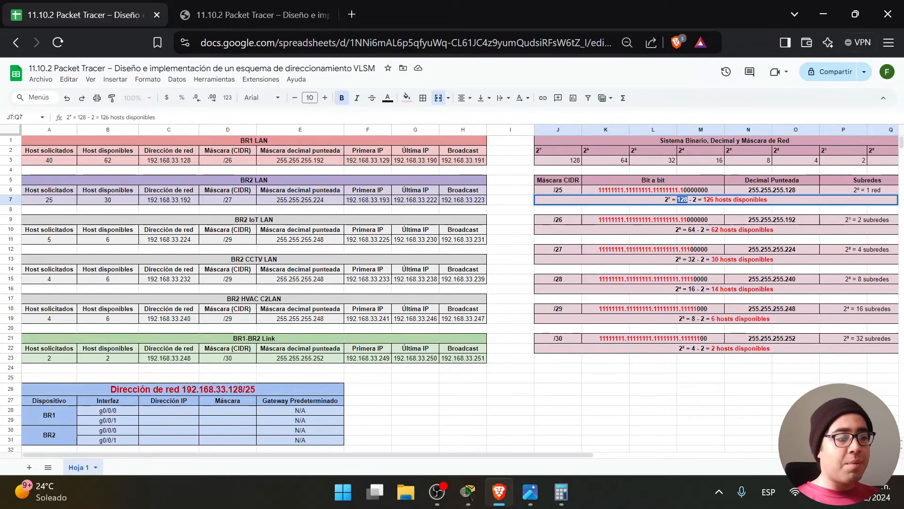
double_click(694, 230)
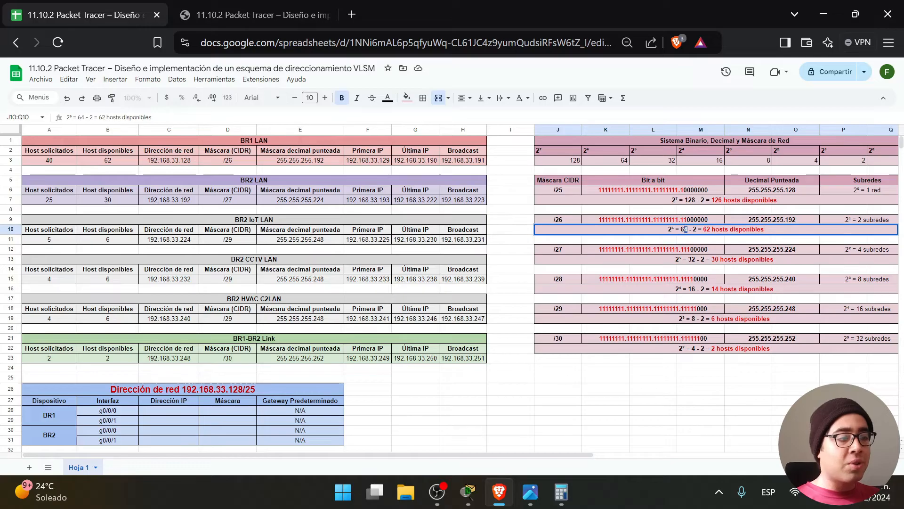
double_click(694, 200)
left_click_drag(681, 199, 677, 200)
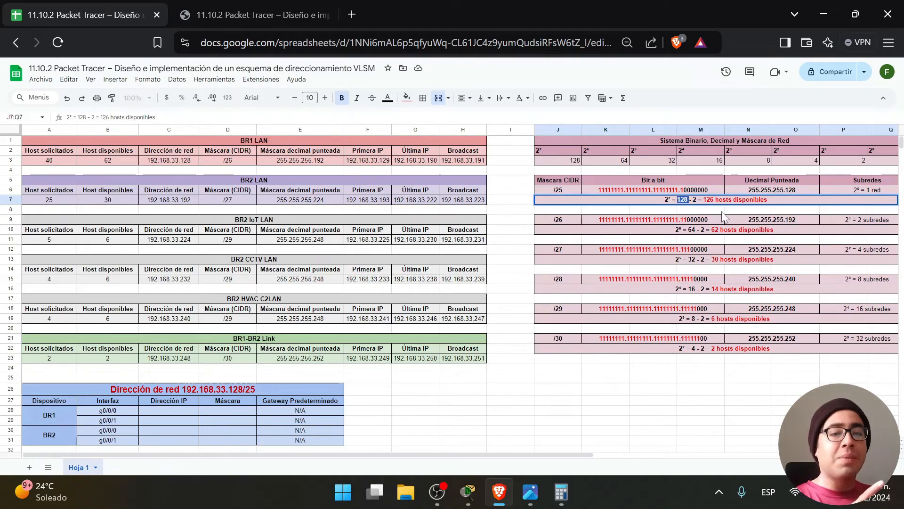
key("ctrl+Tab")
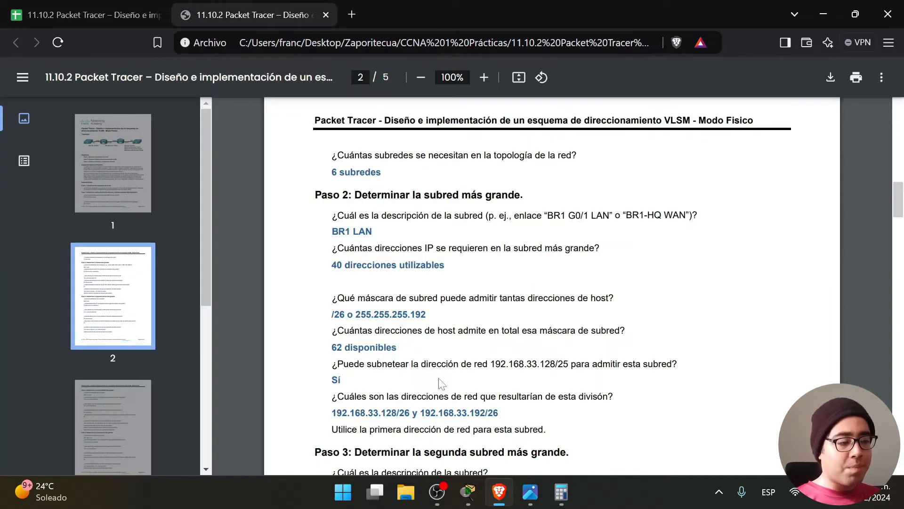
Highlight the subnetting question's Sí answer and the question on resulting network addresses.
left_click_drag(314, 368, 362, 385)
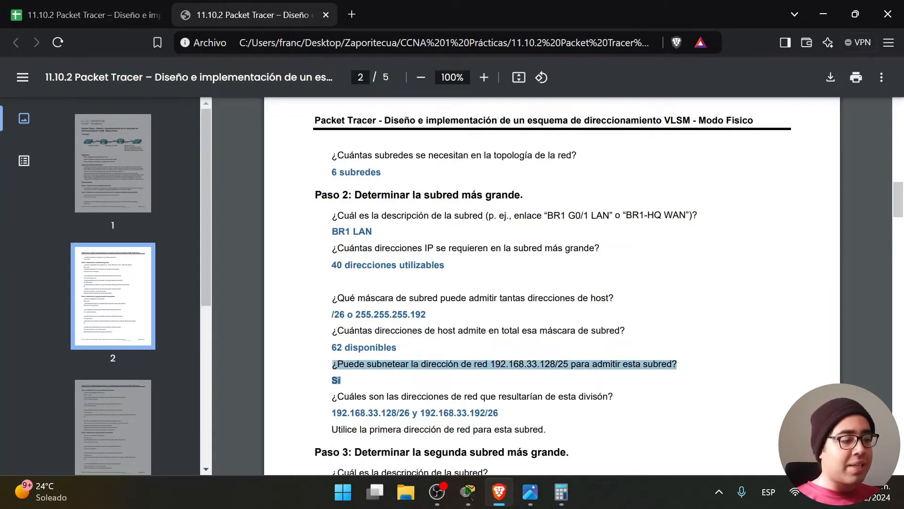
scroll(423, 384, "down", 1)
left_click(422, 384)
left_click_drag(332, 326, 613, 326)
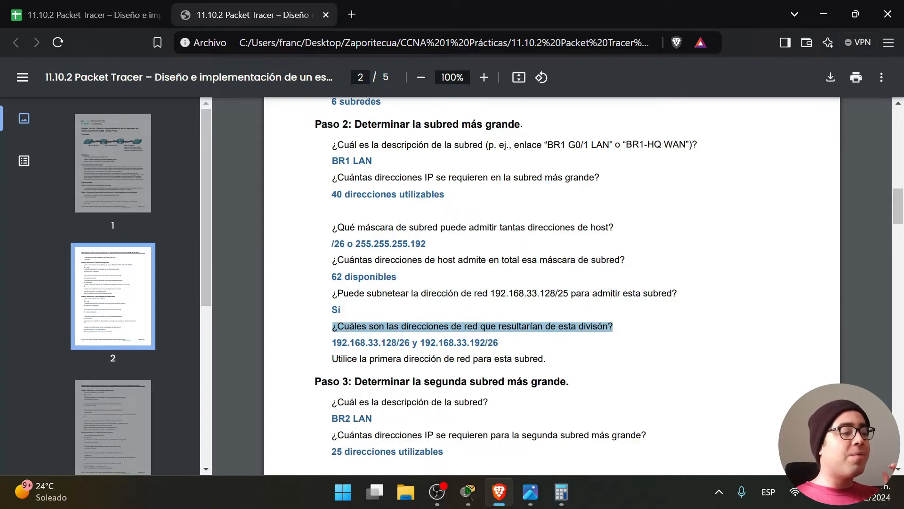
left_click(89, 14)
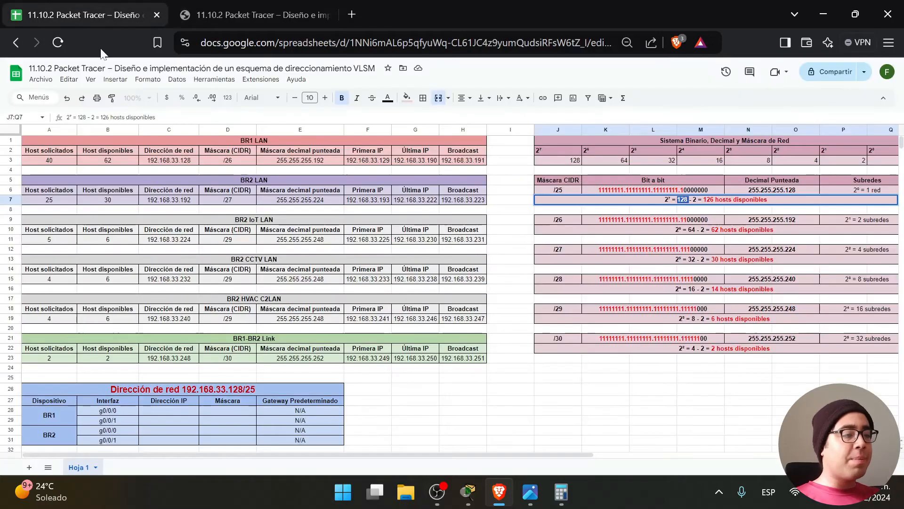
left_click(613, 398)
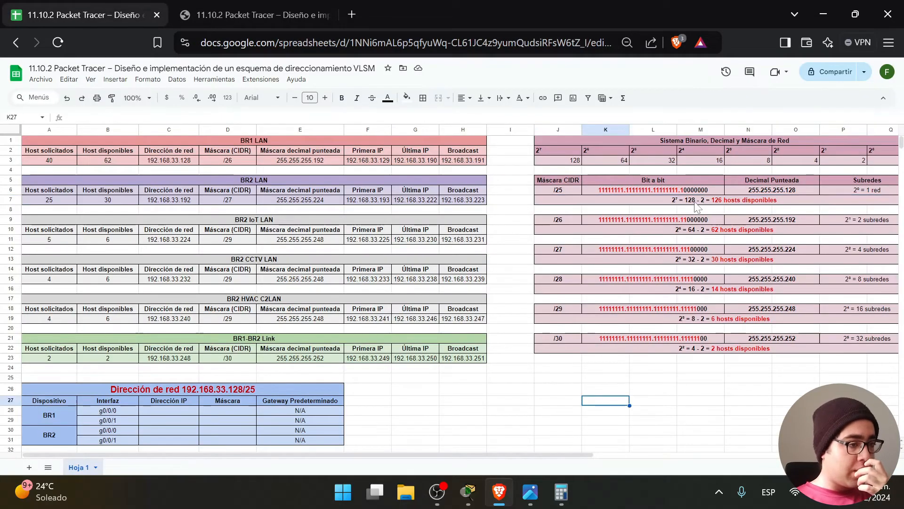
double_click(696, 201)
left_click_drag(688, 200, 681, 200)
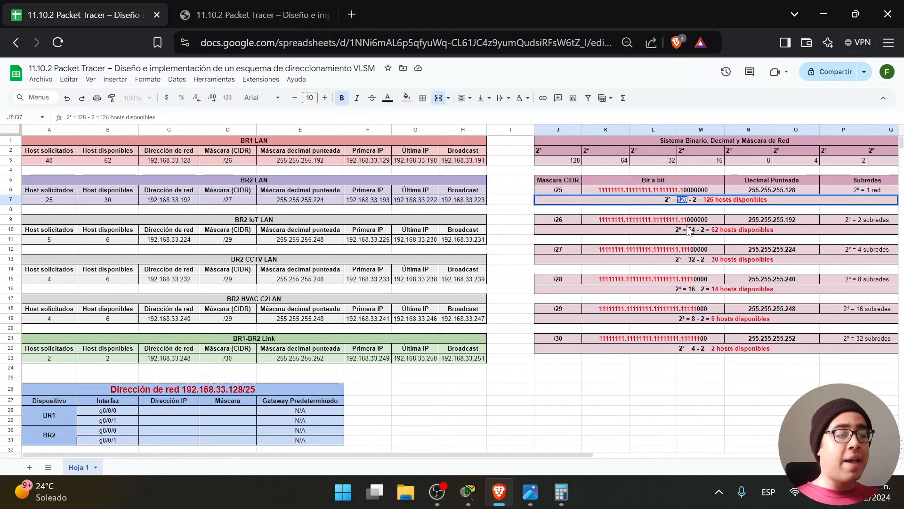
left_click(565, 220)
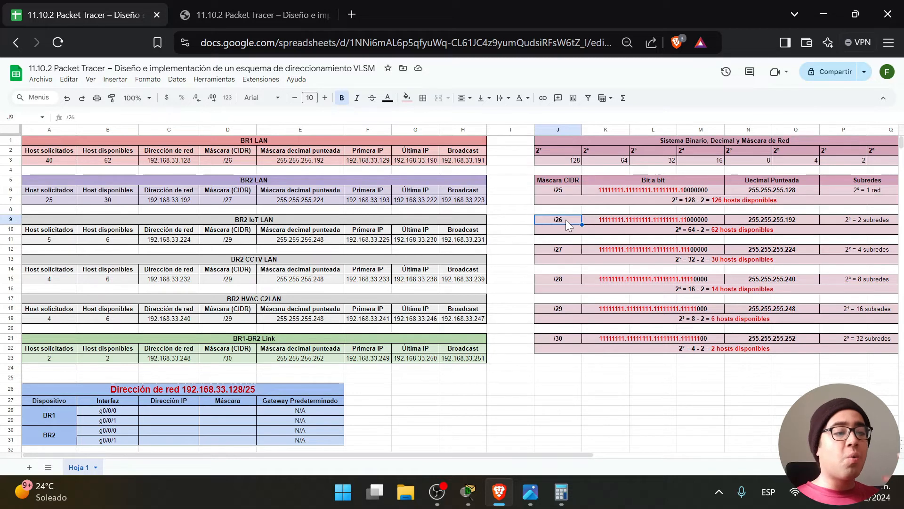
left_click(694, 232)
double_click(695, 233)
double_click(694, 201)
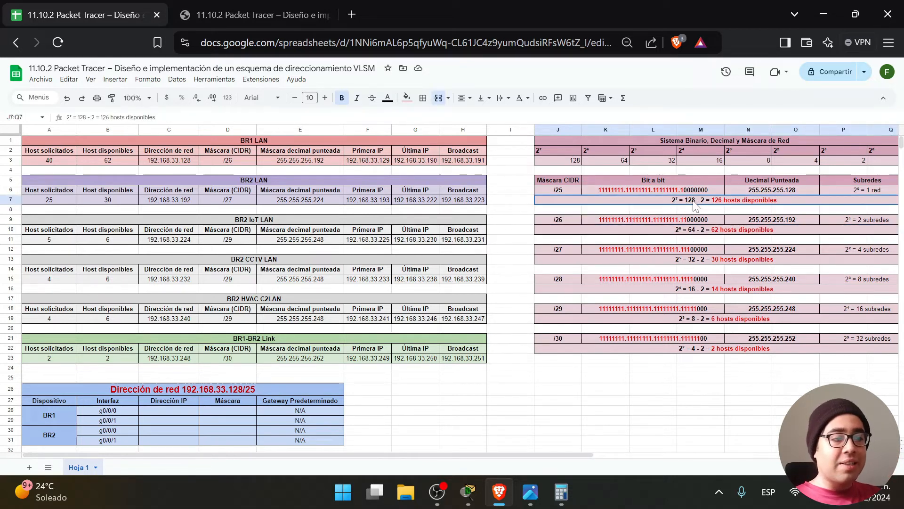
left_click(697, 230)
double_click(697, 229)
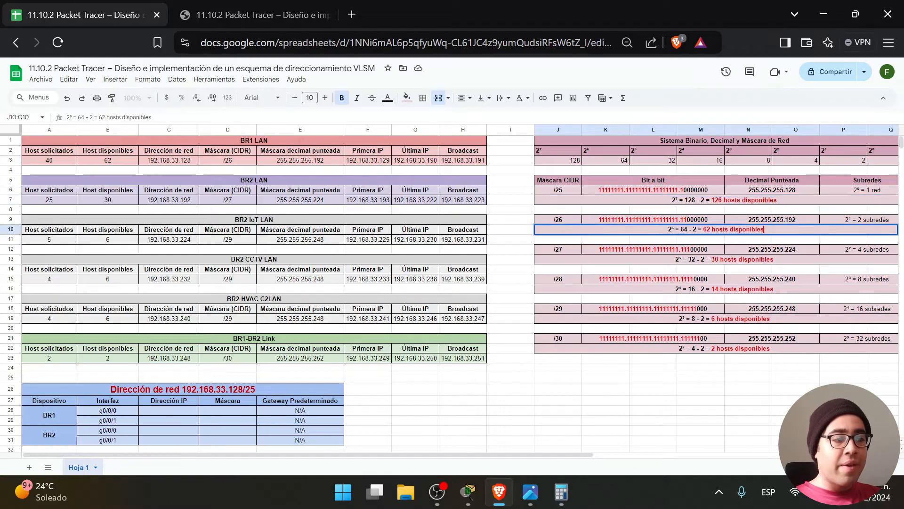
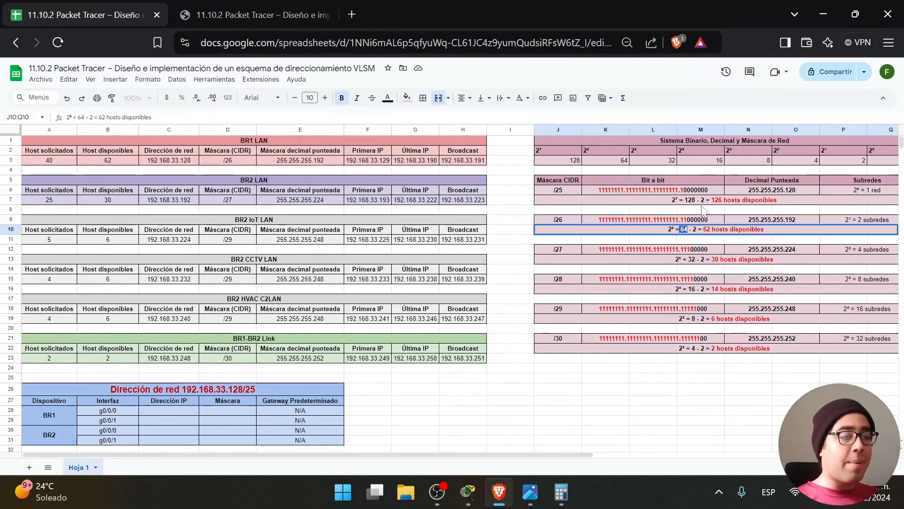
Highlight the 128 and 64 host counts in the sheet's /25 and /26 calculations.
left_click(682, 199)
double_click(682, 199)
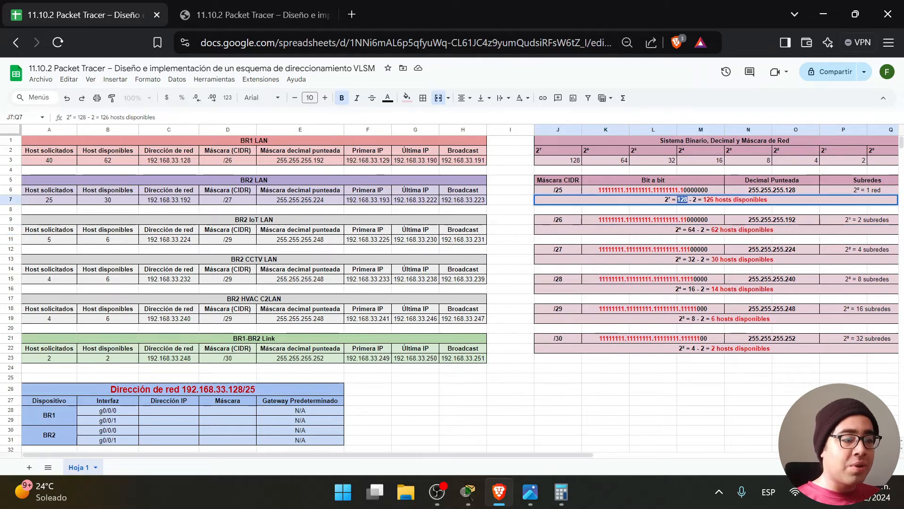
left_click(697, 232)
double_click(696, 232)
double_click(683, 229)
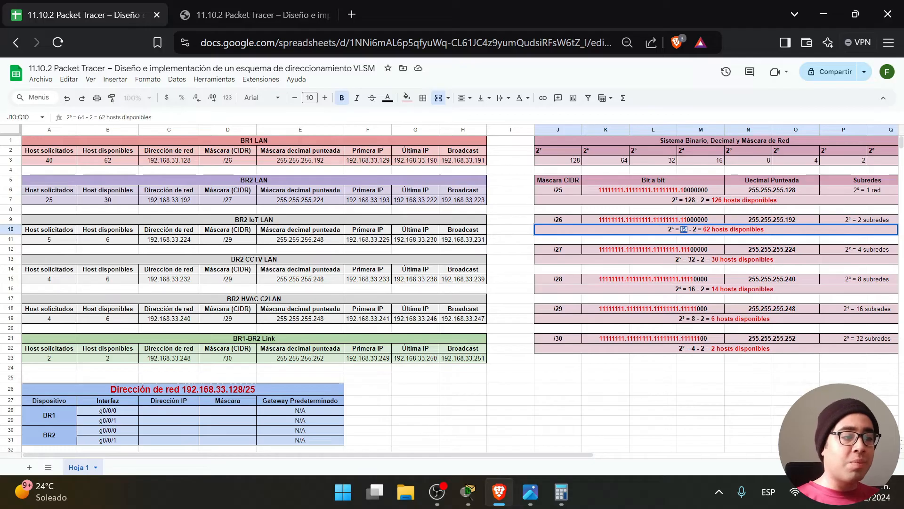
Compare the PDF's network addresses 192.168.33.128 and 192.168.33.192 with the sheet's network address cell.
left_click(245, 22)
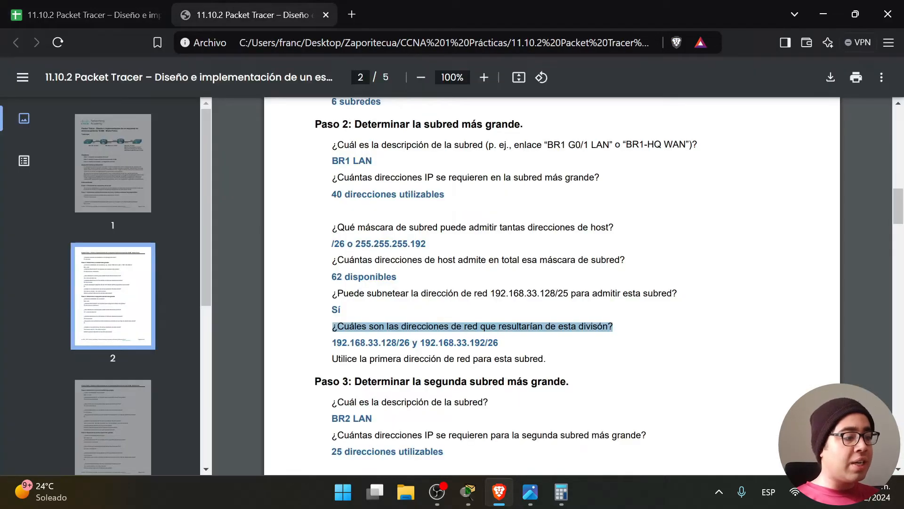
left_click_drag(332, 343, 397, 342)
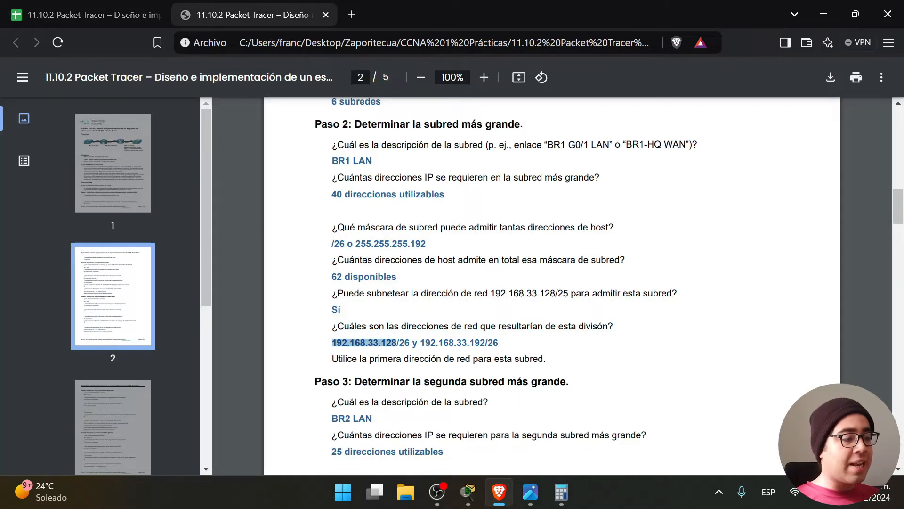
key("ctrl+Tab")
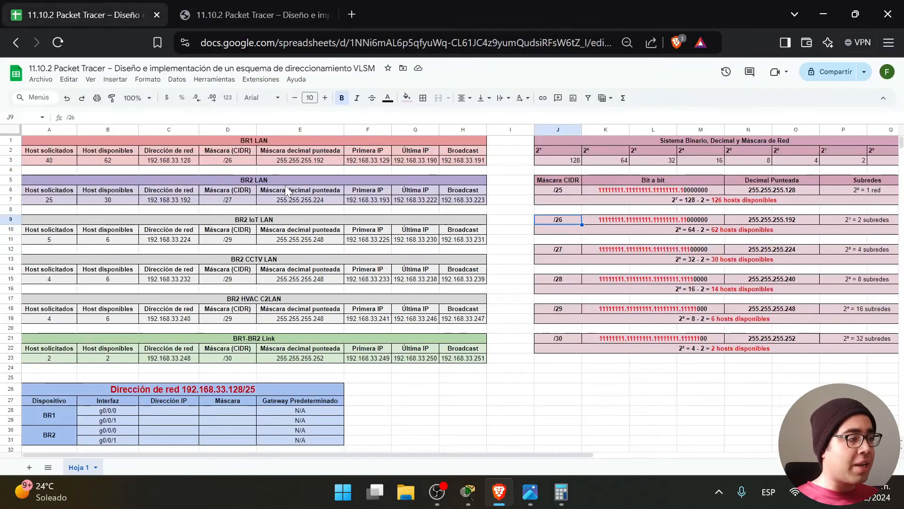
left_click(170, 169)
left_click(245, 14)
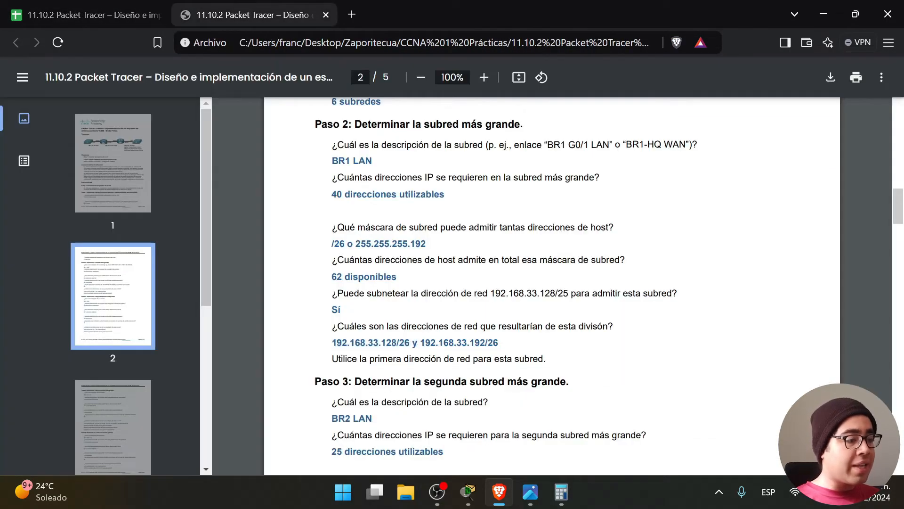
left_click_drag(420, 343, 487, 342)
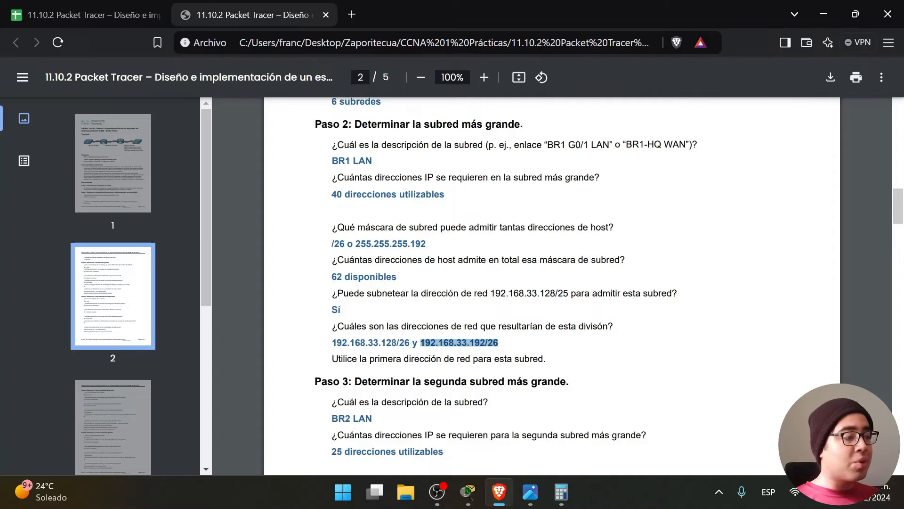
Select the BR2 LAN /27 mask in cell D7 of the VLSM sheet.
left_click(99, 7)
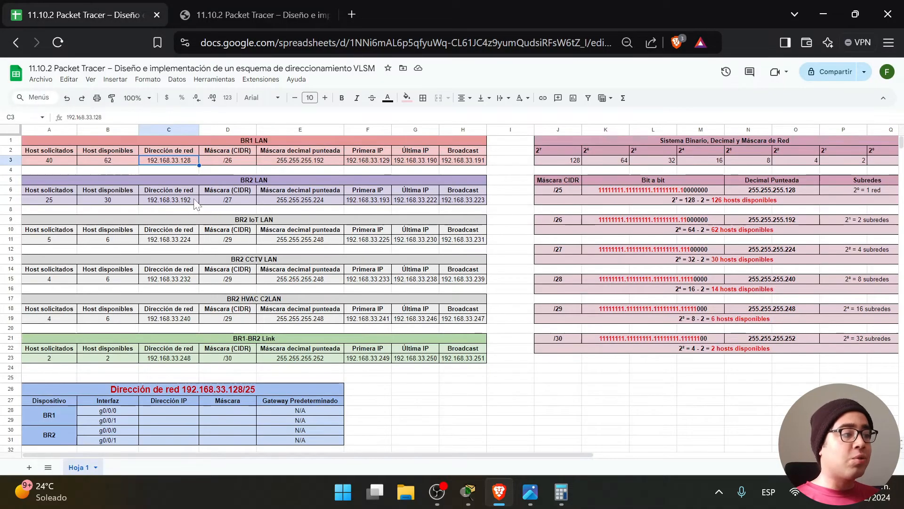
left_click(261, 18)
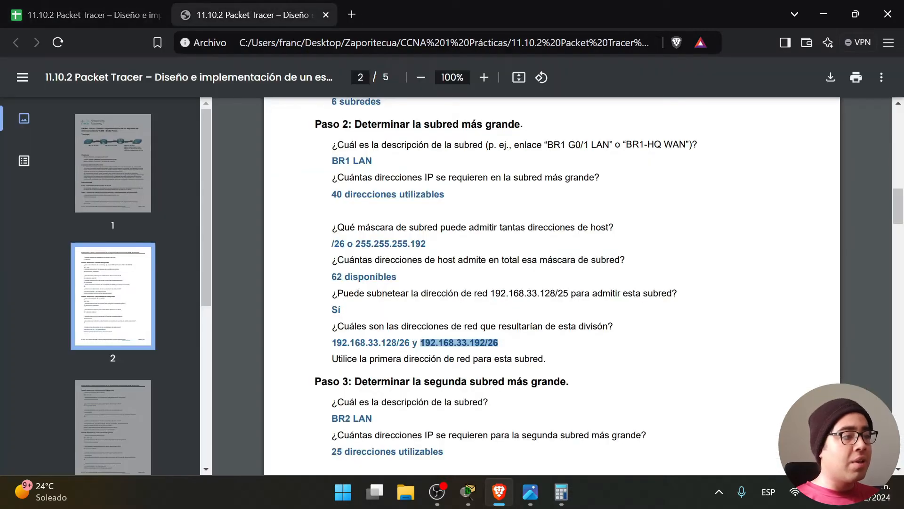
left_click(94, 14)
left_click(227, 201)
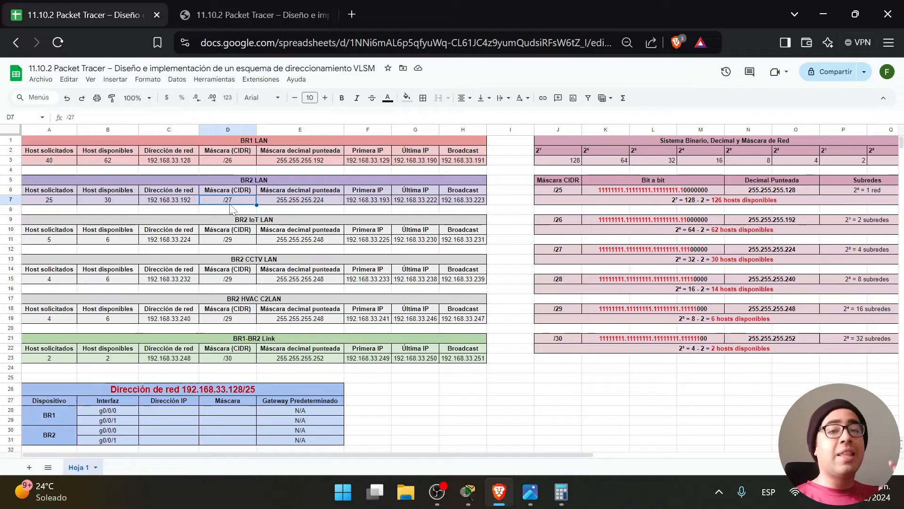
Re-highlight 192.168.33.192/26 and the division question with its answer in the PDF.
left_click(239, 14)
left_click(503, 343)
left_click_drag(499, 343, 420, 343)
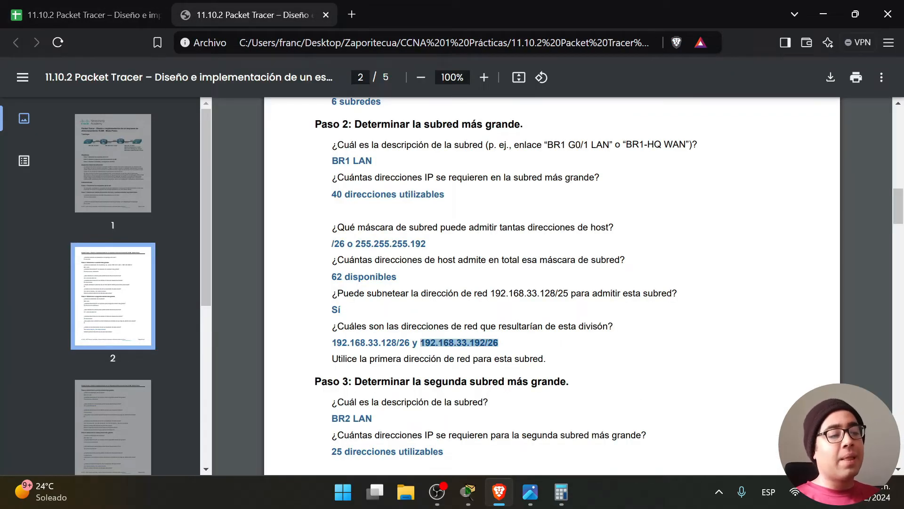
left_click(420, 343)
left_click_drag(497, 342, 480, 326)
left_click(522, 346)
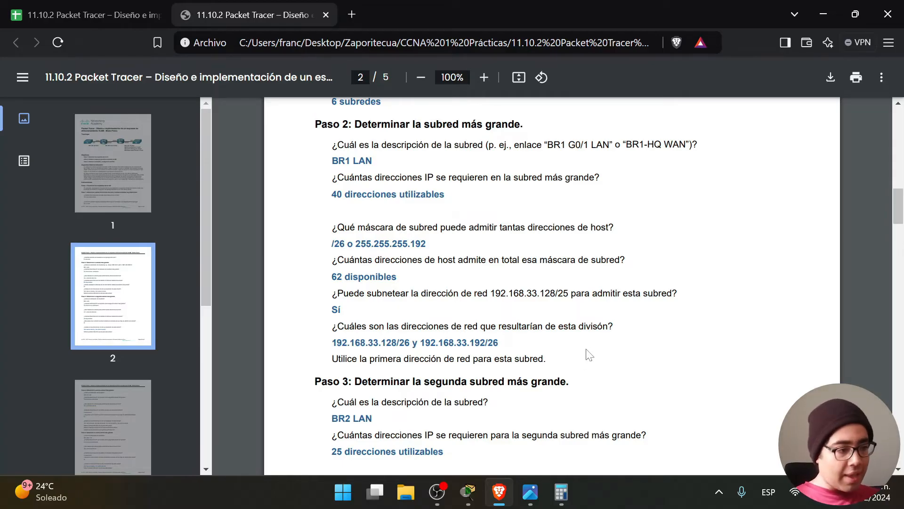
Scroll to Paso 3 and highlight its heading and the subnet description question.
scroll(587, 355, "down", 3)
left_click_drag(614, 185, 332, 185)
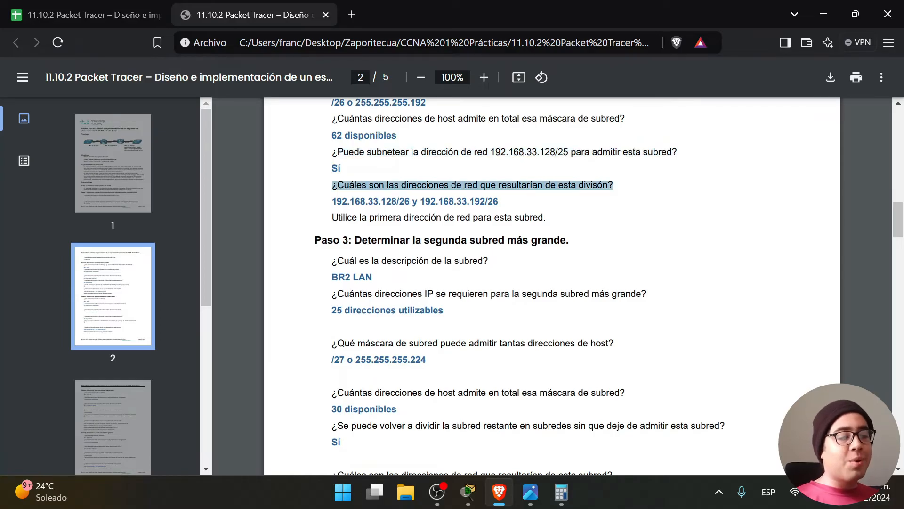
left_click(601, 207)
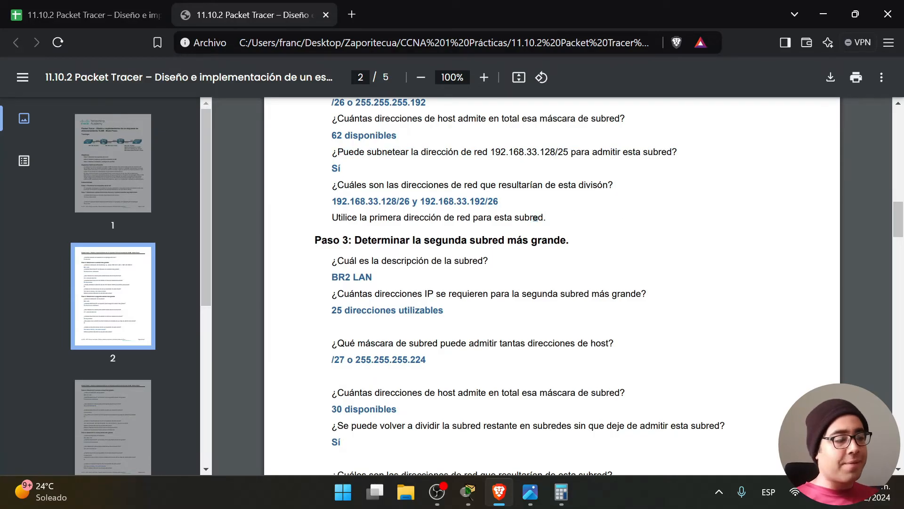
scroll(551, 282, "down", 2)
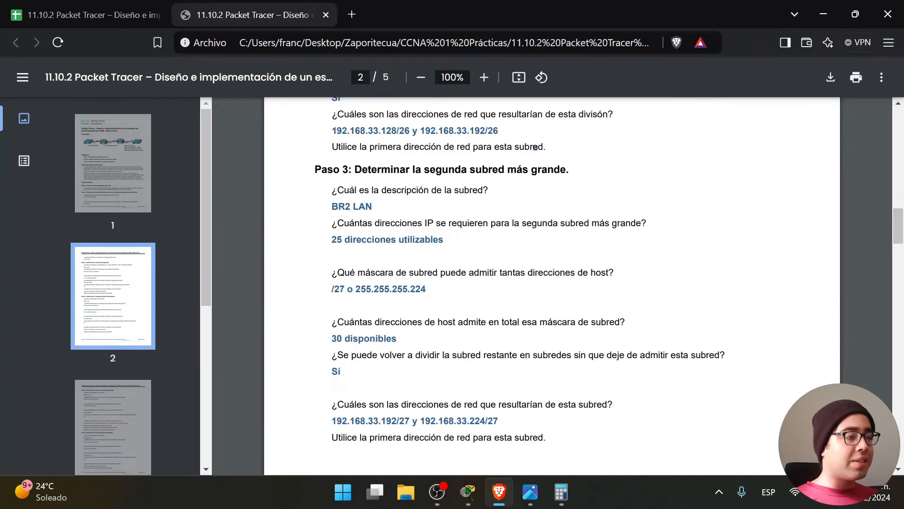
left_click_drag(351, 171, 537, 194)
left_click(537, 193)
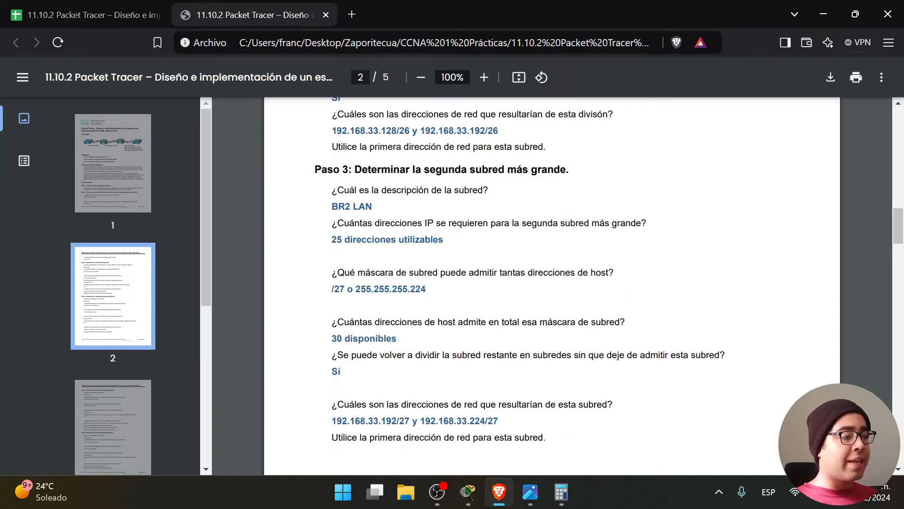
left_click_drag(332, 190, 489, 191)
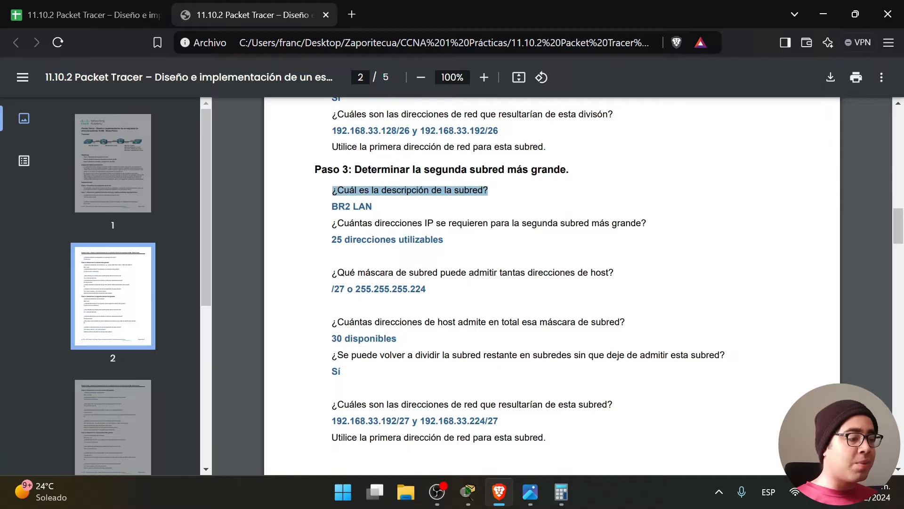
left_click(537, 492)
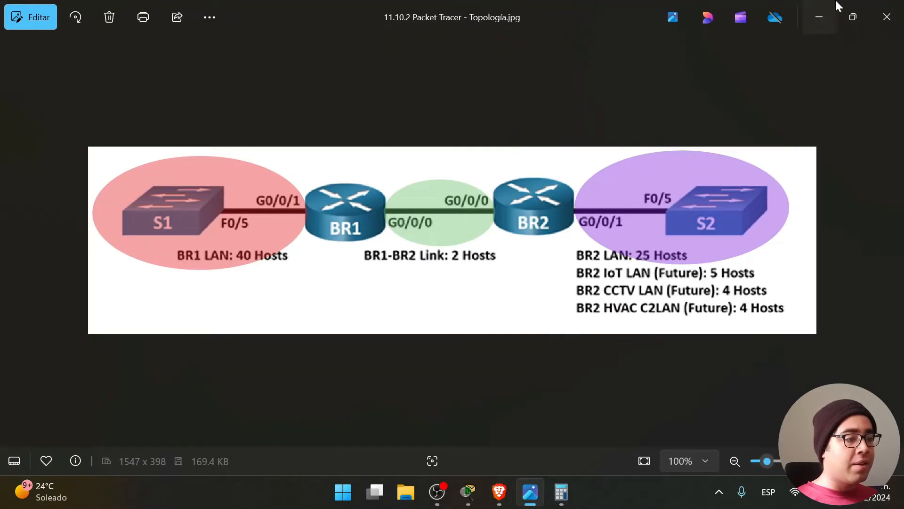
left_click(819, 17)
left_click_drag(332, 223, 647, 224)
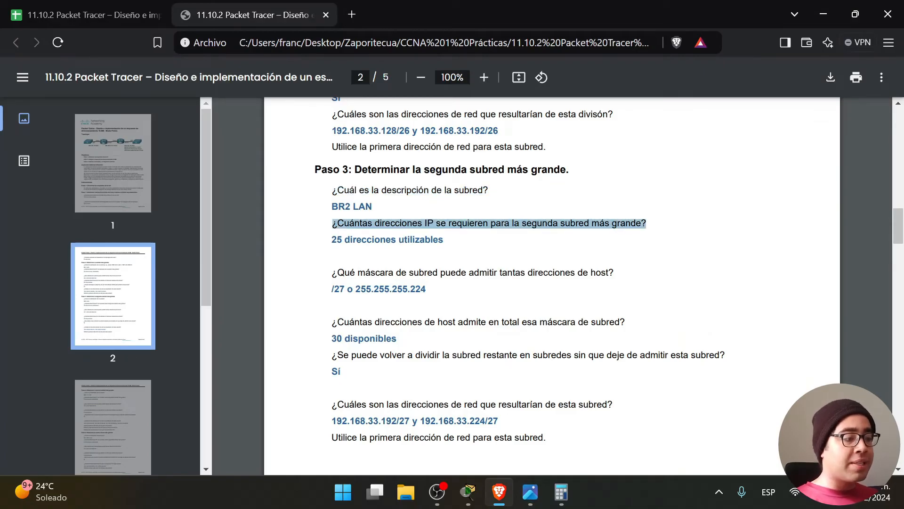
left_click(530, 491)
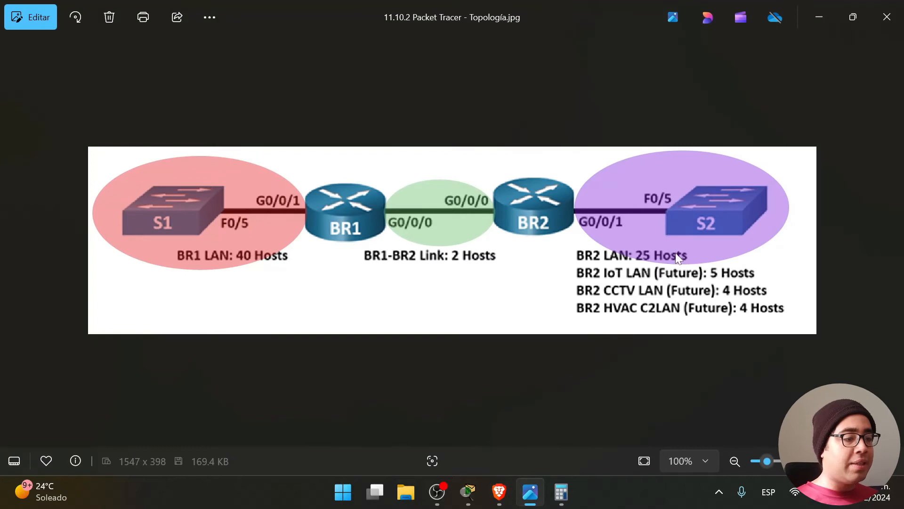
left_click(832, 6)
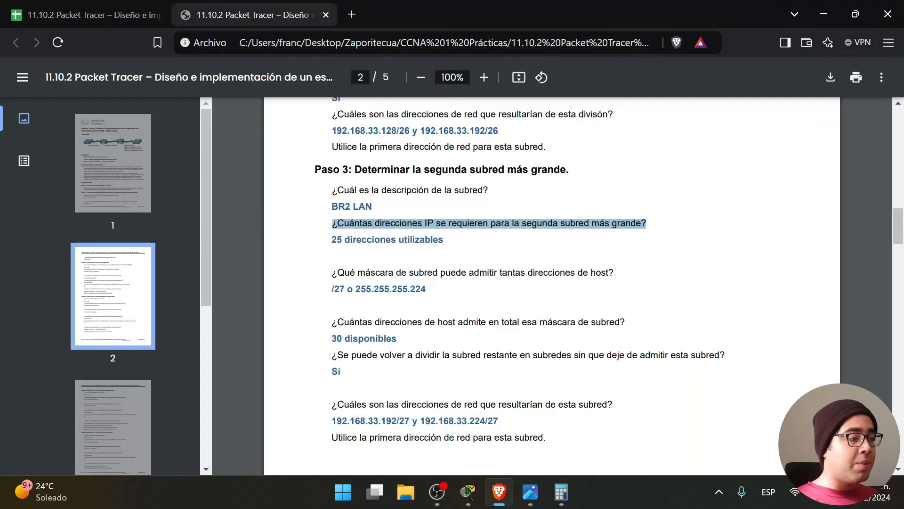
Match the PDF's /27 o 255.255.255.224 answer against the BR2 LAN mask in E7.
left_click_drag(331, 289, 426, 289)
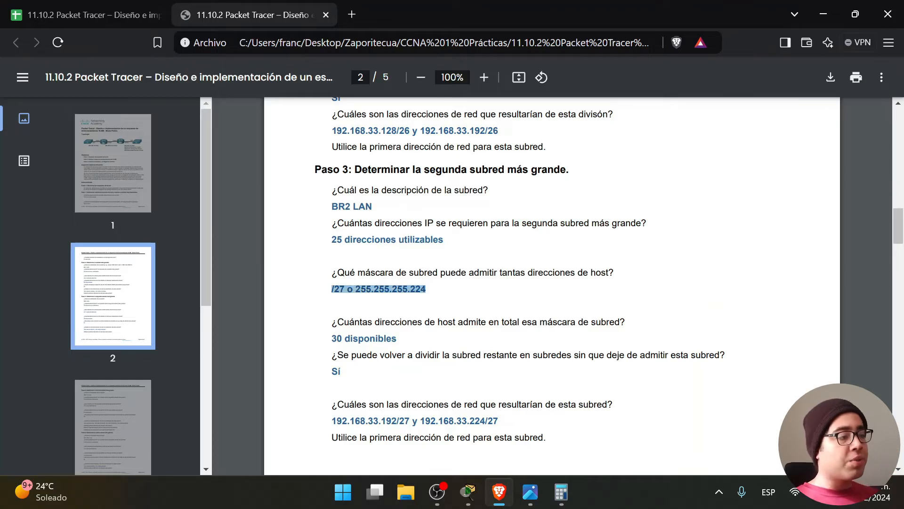
left_click(85, 15)
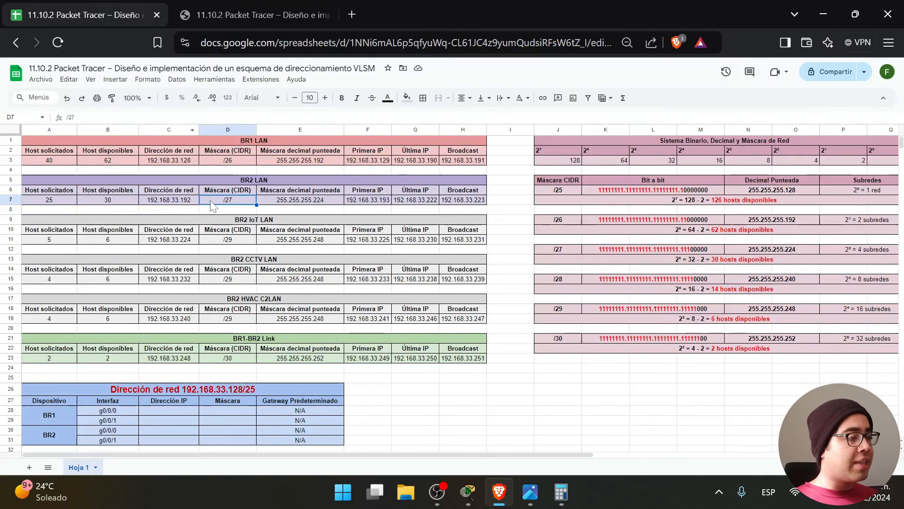
left_click(286, 202)
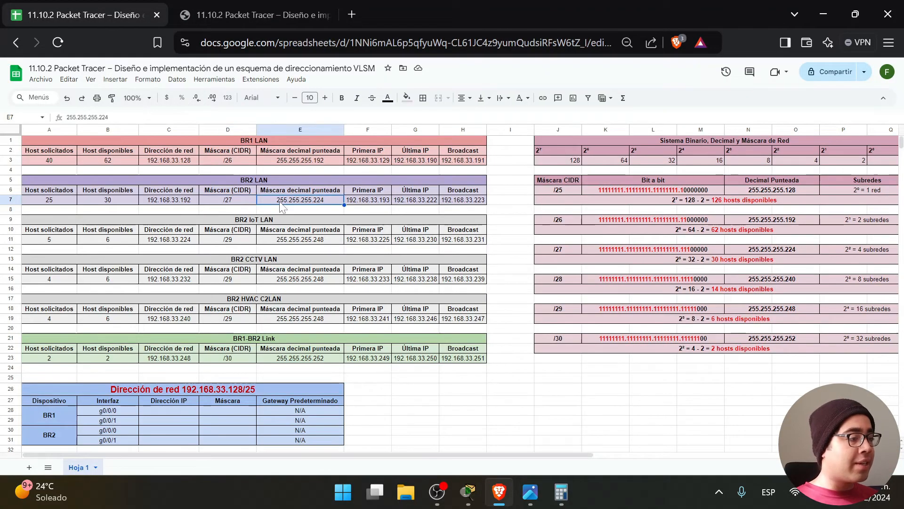
left_click(241, 6)
left_click_drag(436, 296, 360, 288)
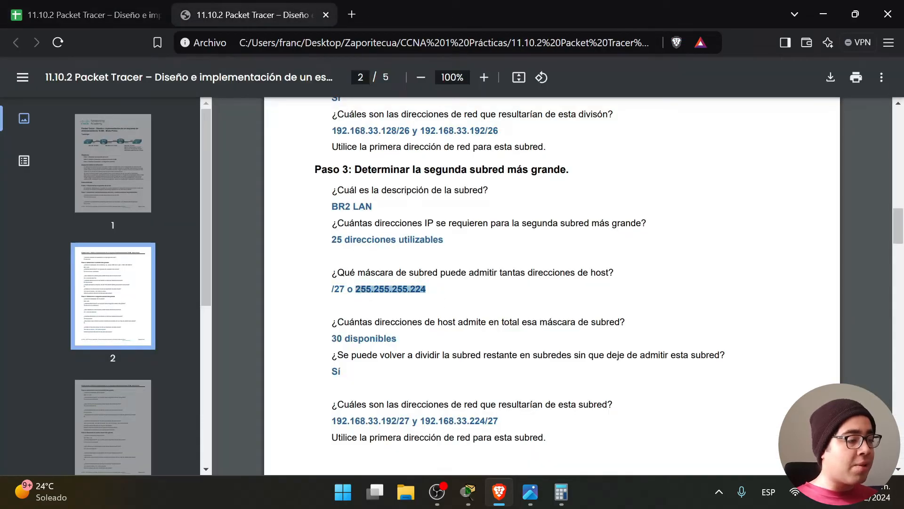
left_click(357, 290)
Check the host count question against the 30 available hosts, then highlight the re-subnetting question.
left_click_drag(332, 323, 625, 323)
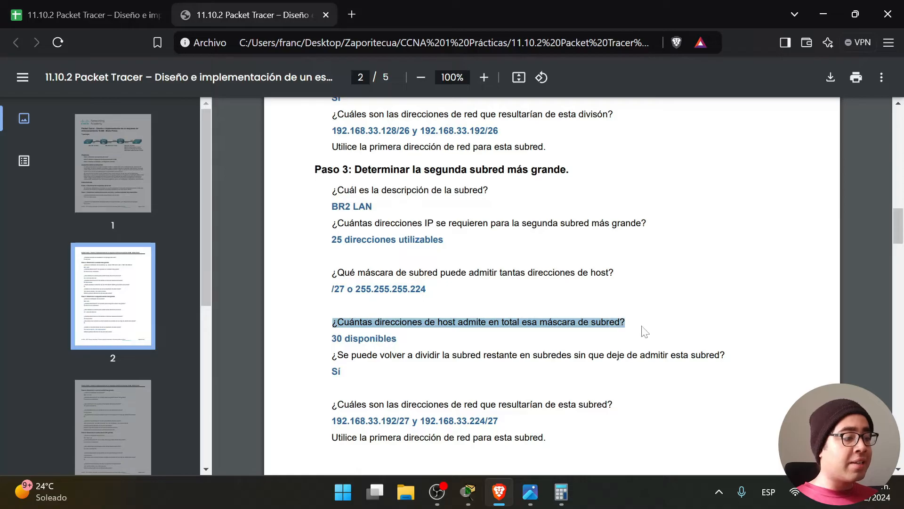
left_click(82, 11)
left_click(113, 201)
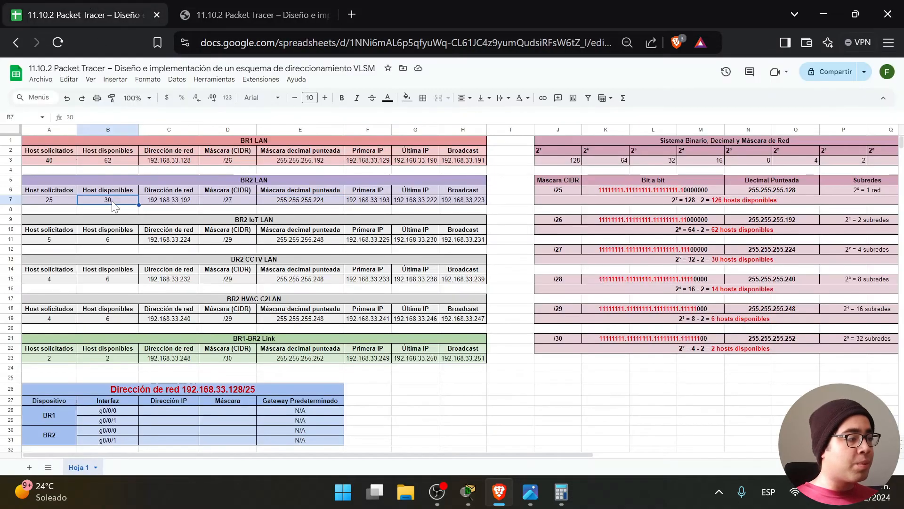
left_click(257, 14)
left_click_drag(332, 355, 725, 355)
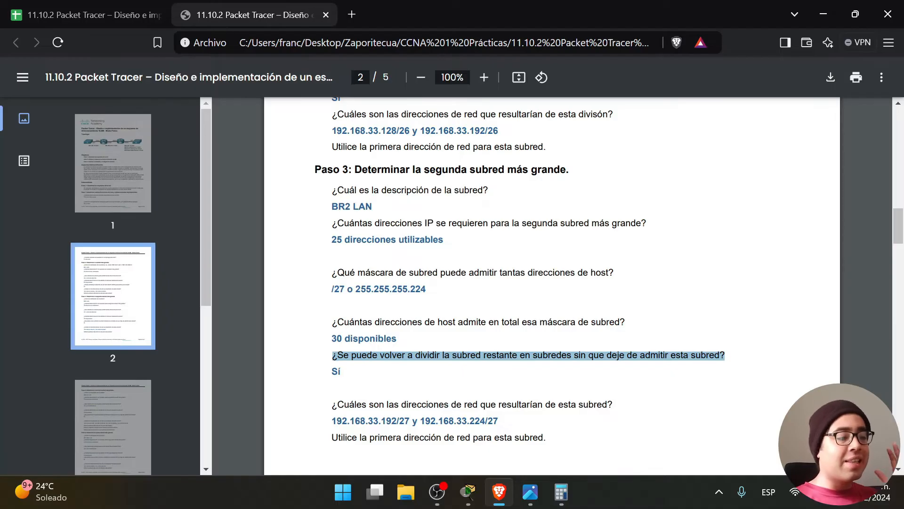
left_click(725, 355)
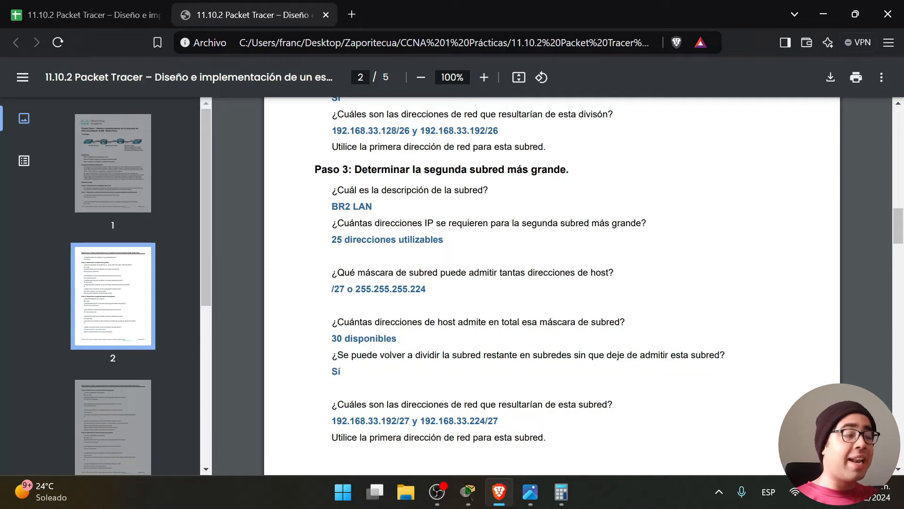
left_click(81, 6)
double_click(686, 203)
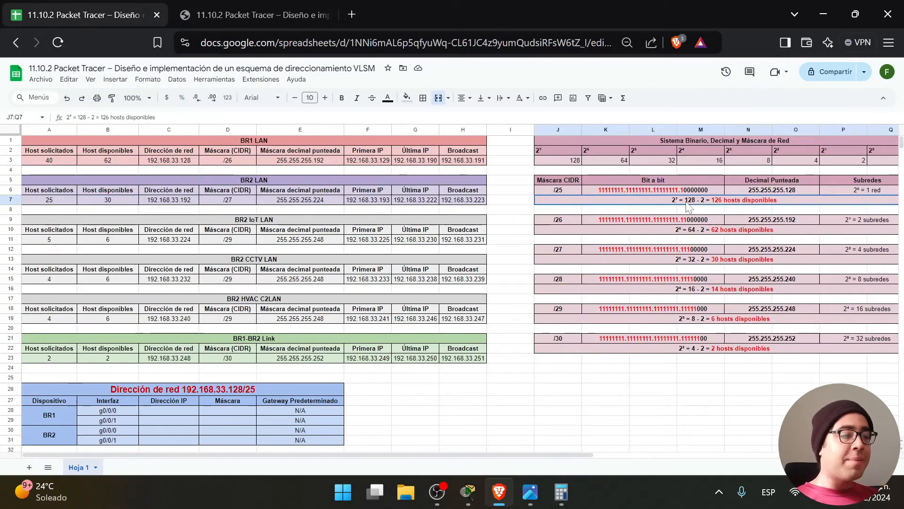
left_click(694, 229)
left_click_drag(492, 169, 47, 140)
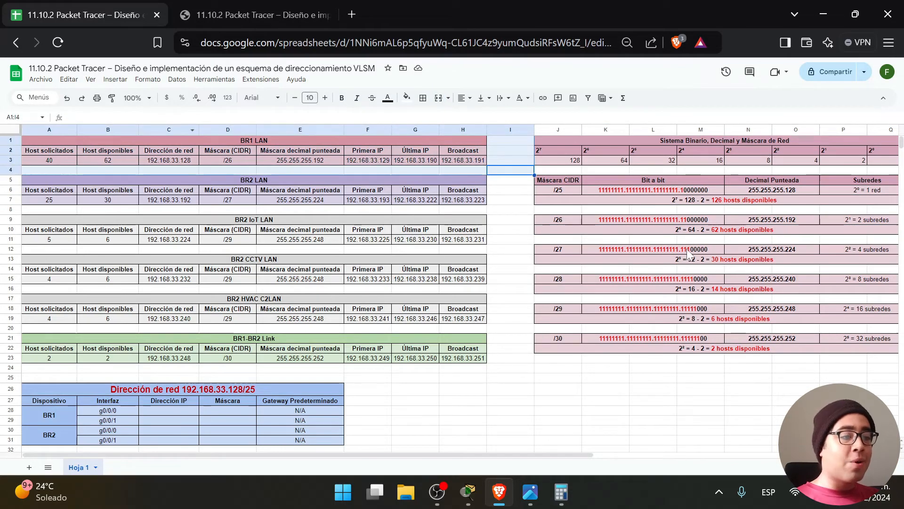
left_click(687, 229)
double_click(685, 230)
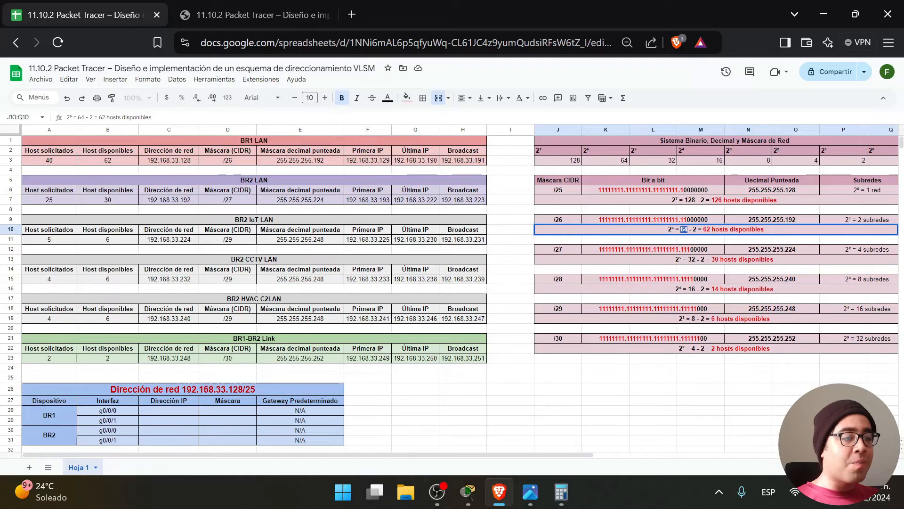
left_click(621, 373)
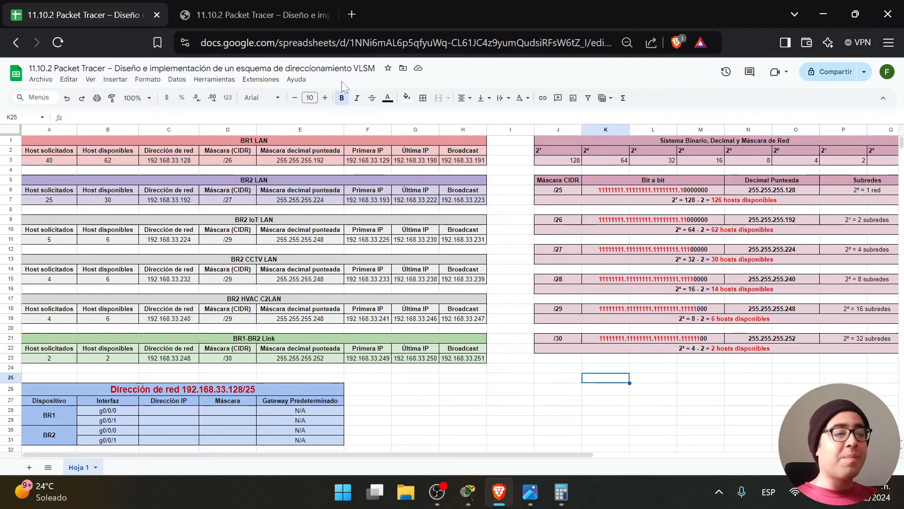
left_click_drag(497, 209, 166, 191)
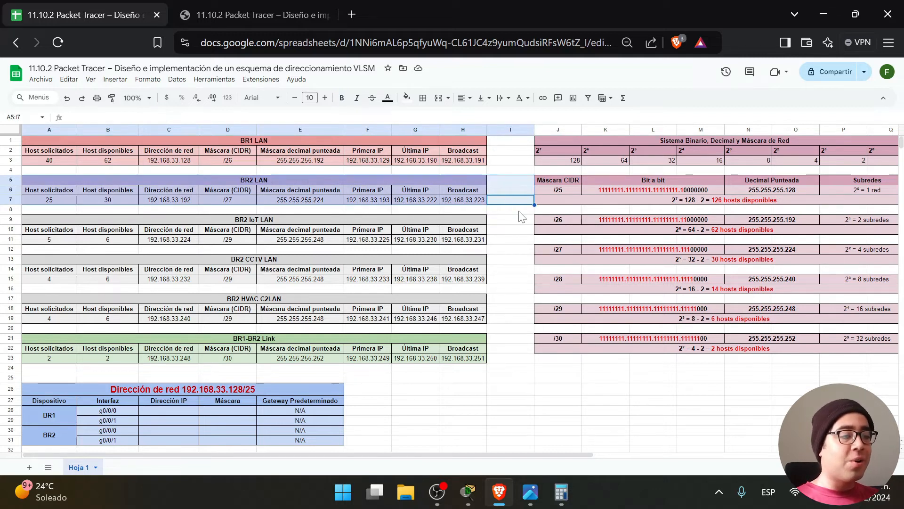
left_click(504, 262)
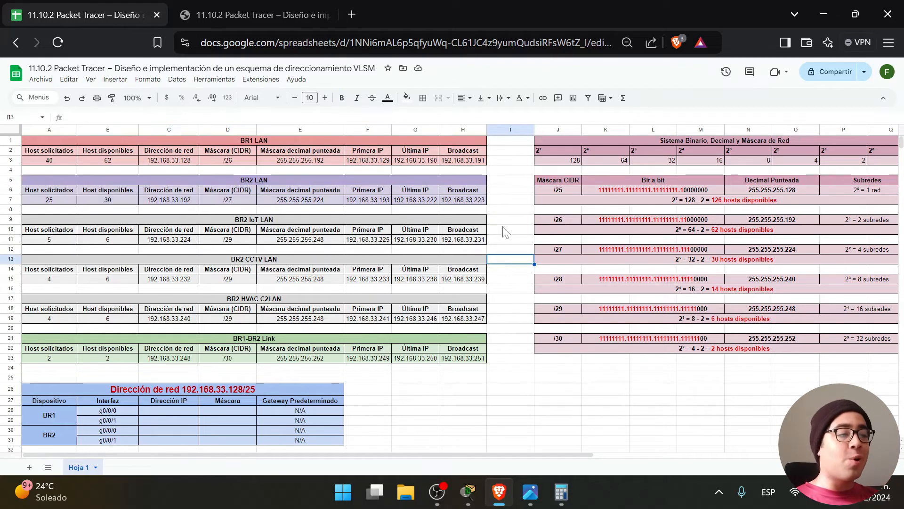
left_click_drag(508, 162, 148, 140)
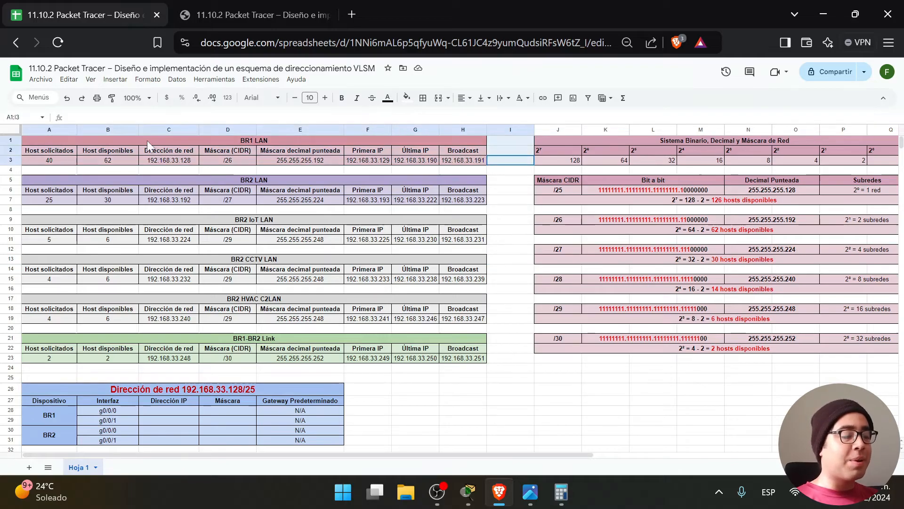
left_click_drag(506, 201, 126, 179)
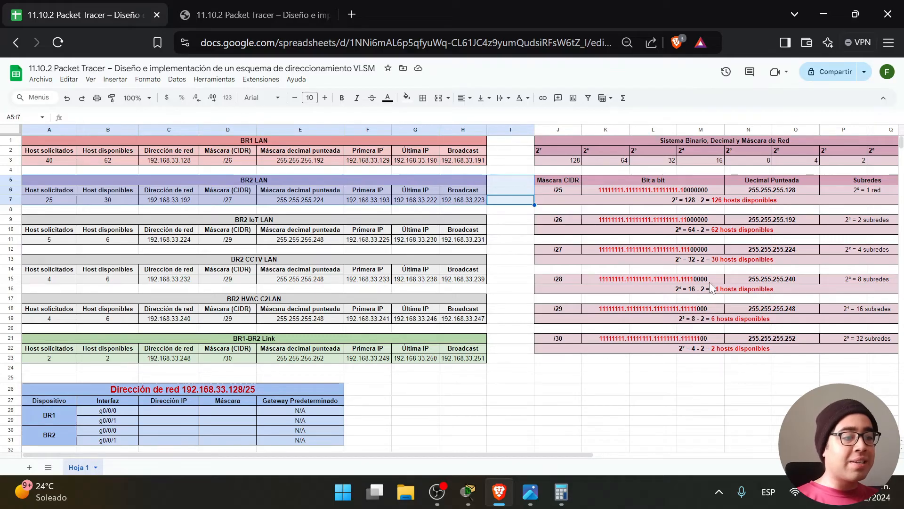
double_click(699, 260)
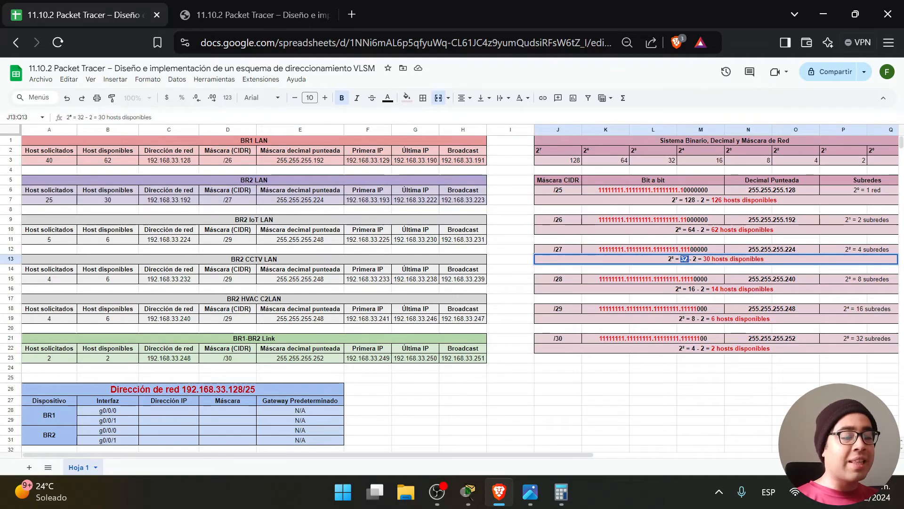
left_click(510, 204)
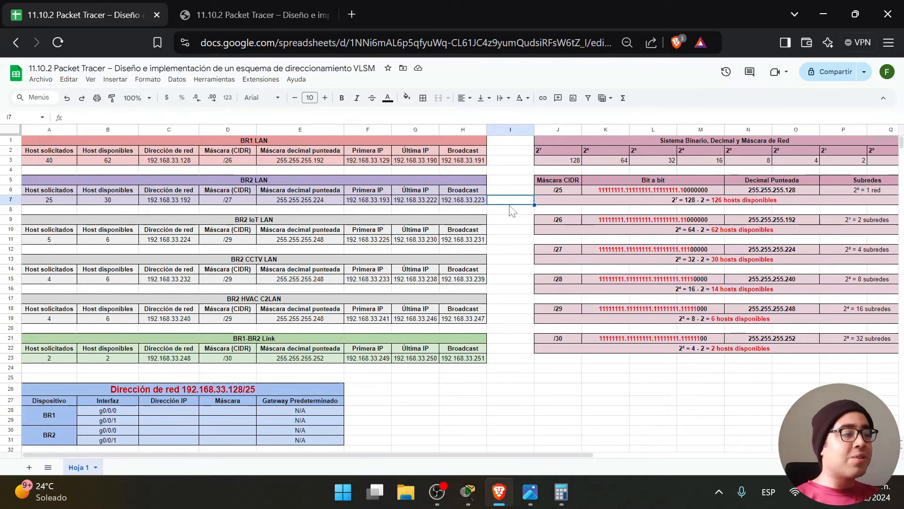
Highlight the resulting-networks question and its two /27 network answers in Paso 3.
left_click(250, 15)
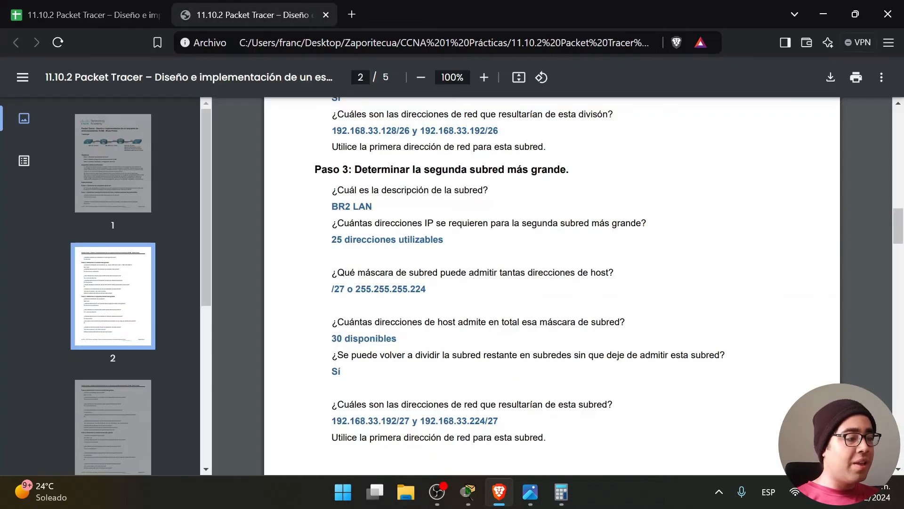
scroll(552, 283, "down", 2)
left_click_drag(333, 334, 613, 334)
left_click_drag(498, 350, 332, 350)
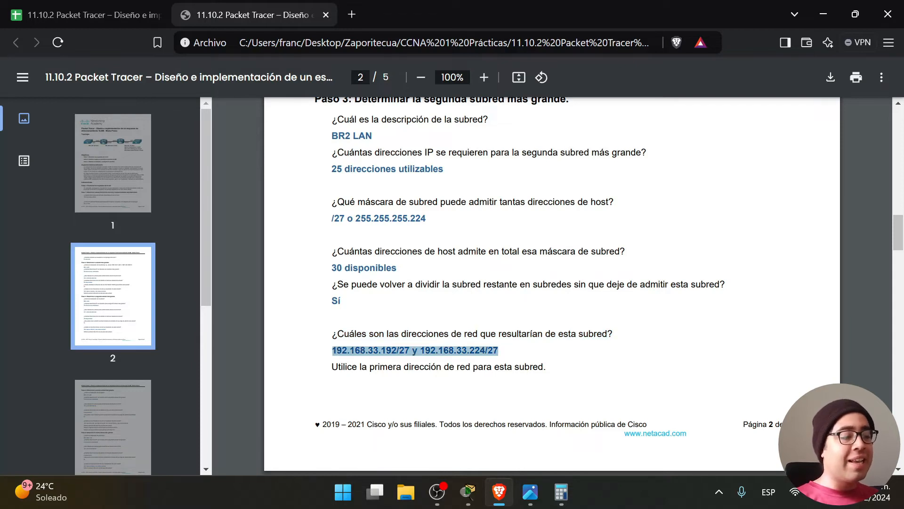
left_click(451, 350)
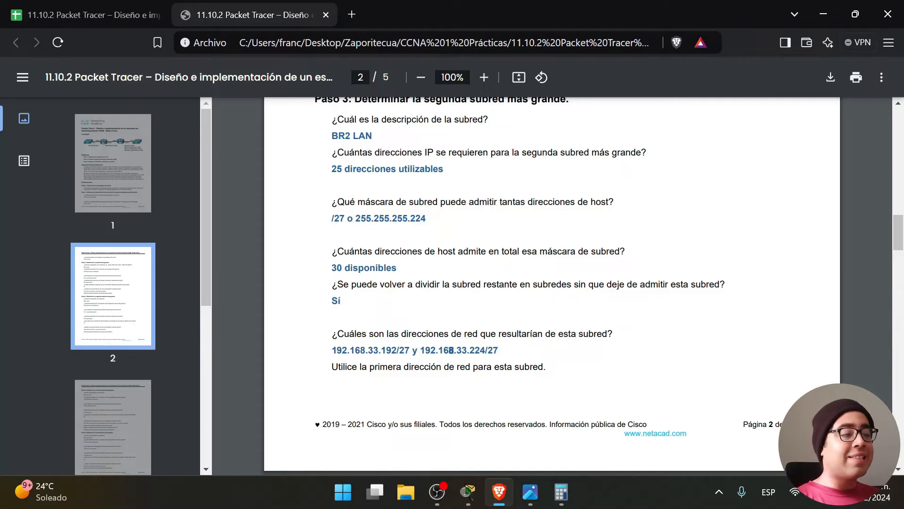
left_click_drag(332, 350, 400, 350)
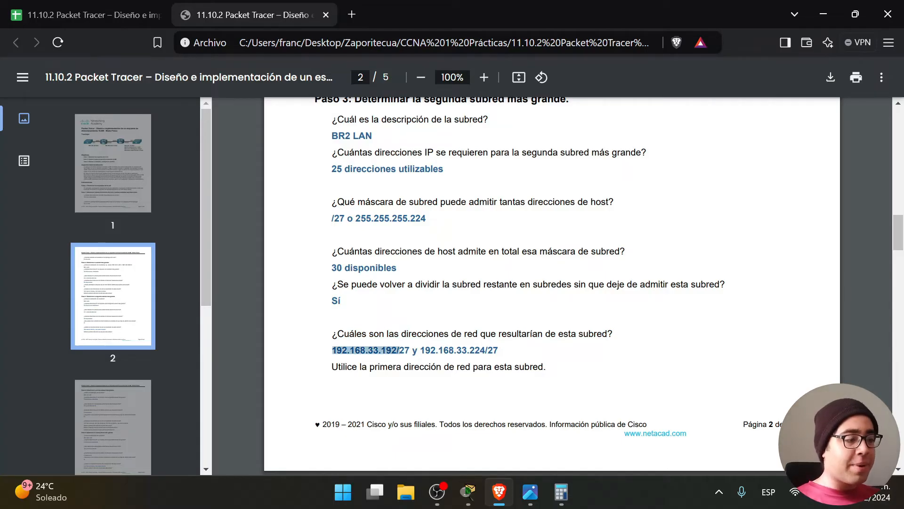
Compare 192.168.33.192 and 192.168.33.224/27 with cell C7 and the BR2 IoT LAN /29 mask.
left_click(141, 7)
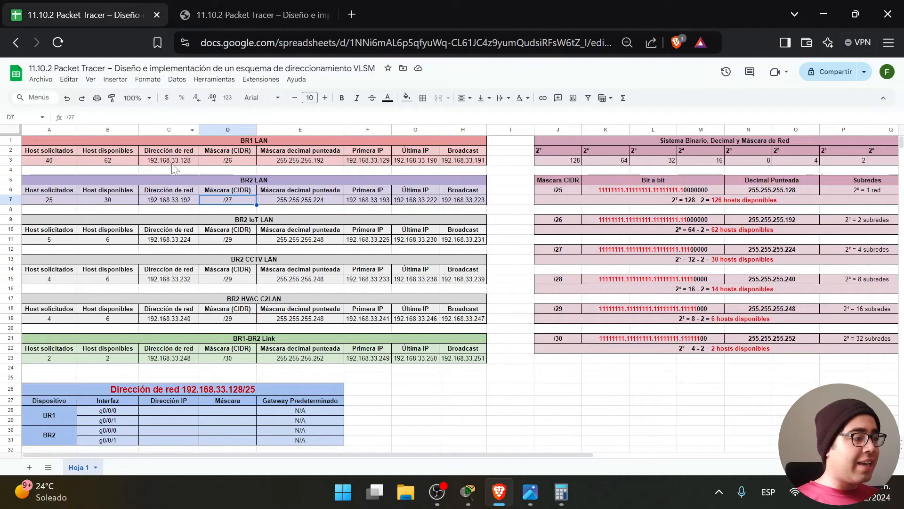
left_click(181, 203)
left_click(244, 15)
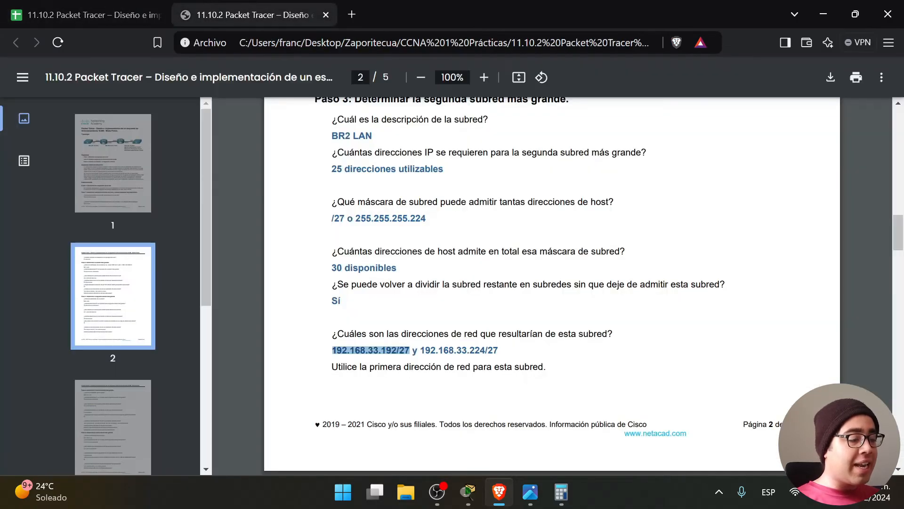
left_click_drag(412, 351, 499, 351)
left_click(499, 351)
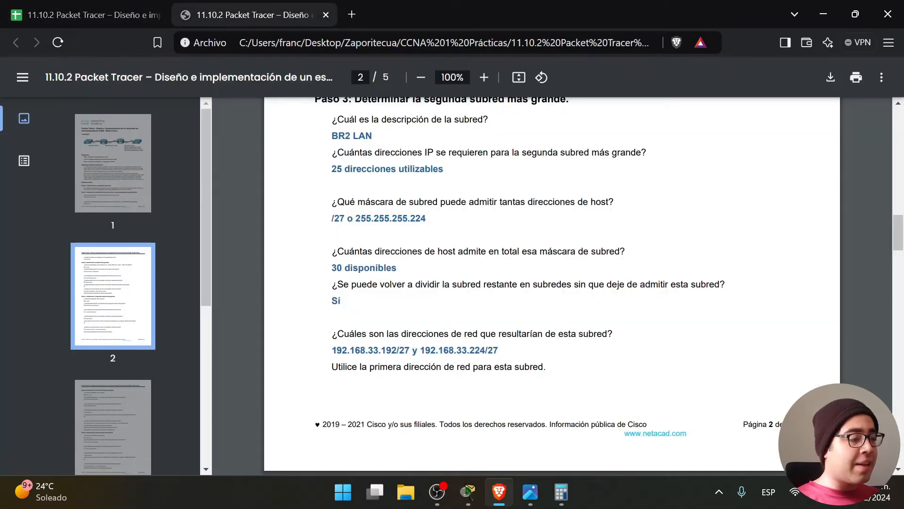
left_click(89, 4)
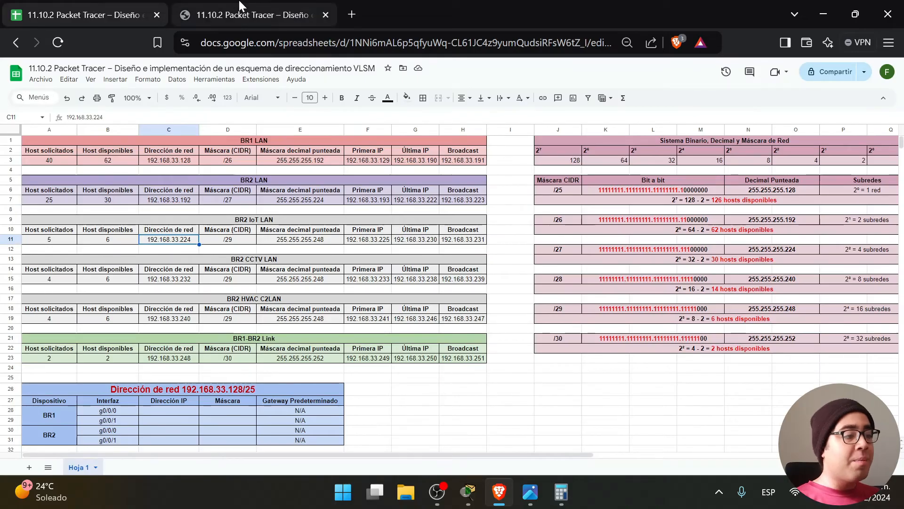
left_click(254, 15)
left_click_drag(499, 351, 488, 350)
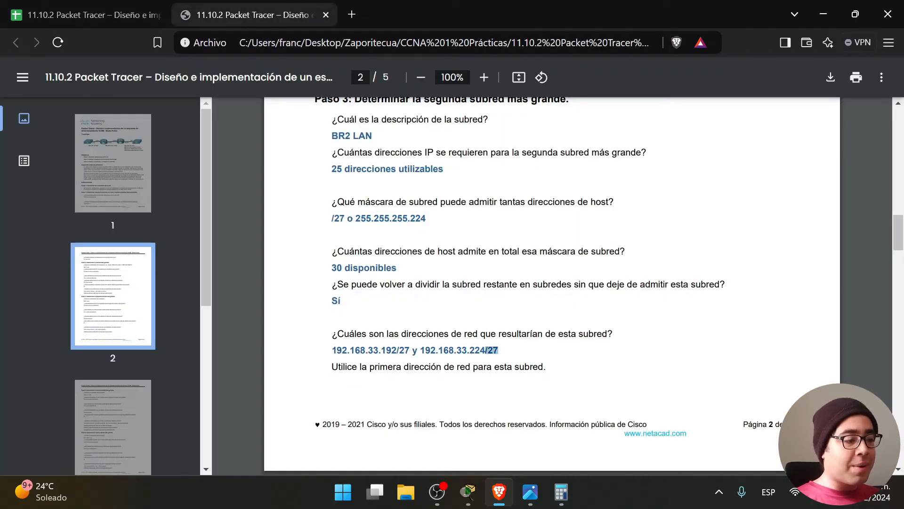
left_click(160, 14)
left_click(230, 240)
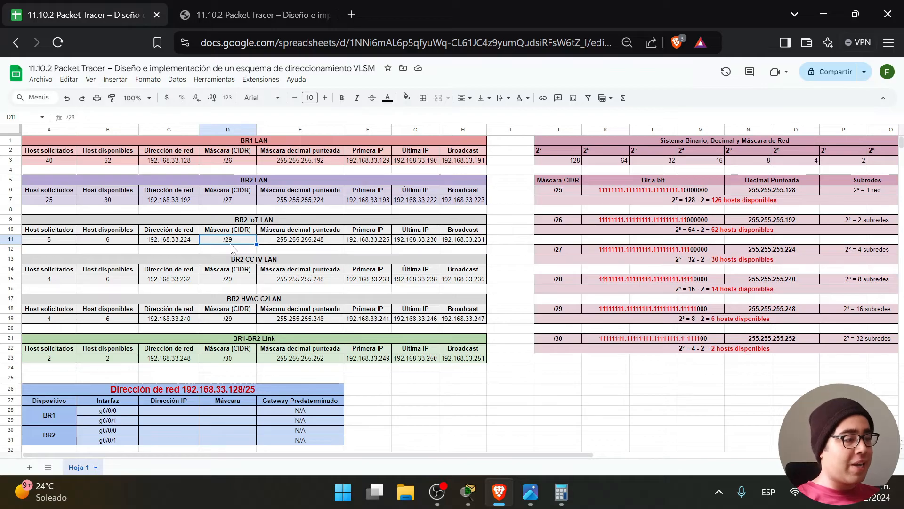
Highlight the instruction to use the first network, 192.168.33.192/27, and match it in the sheet.
left_click(260, 18)
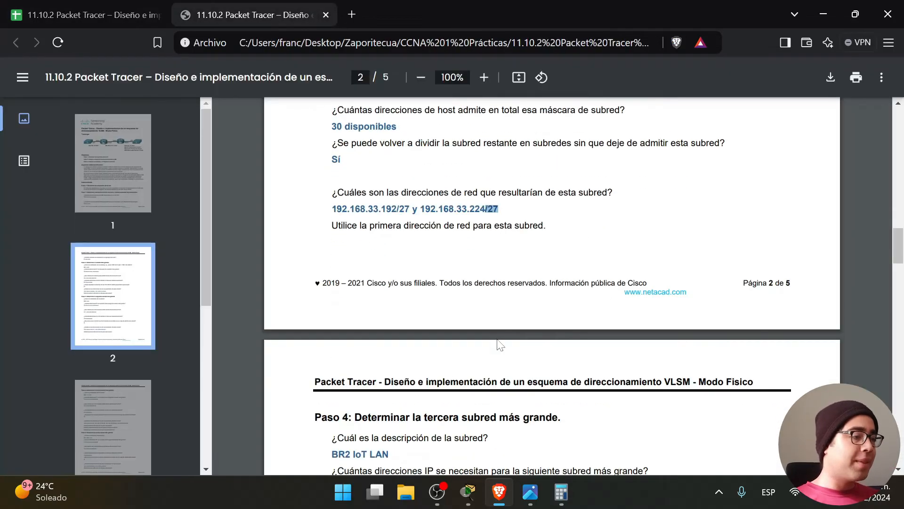
scroll(501, 346, "down", 2)
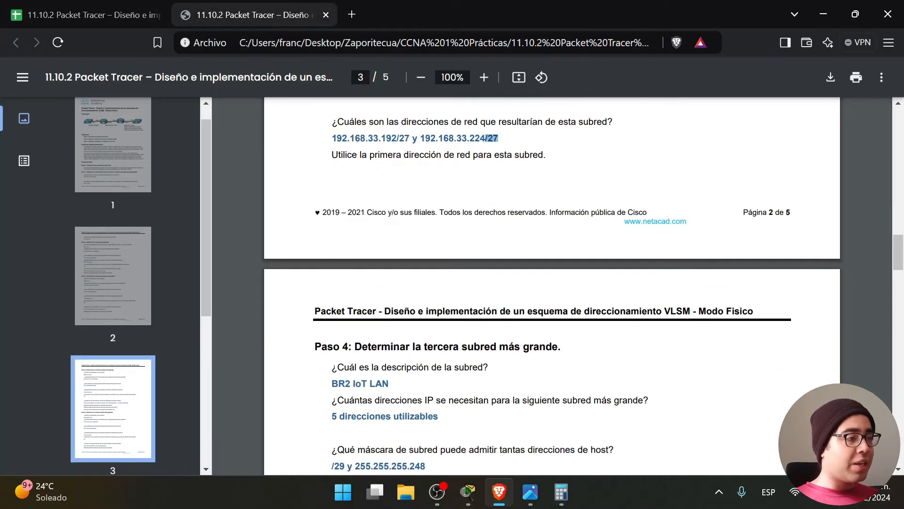
scroll(501, 243, "down", 4)
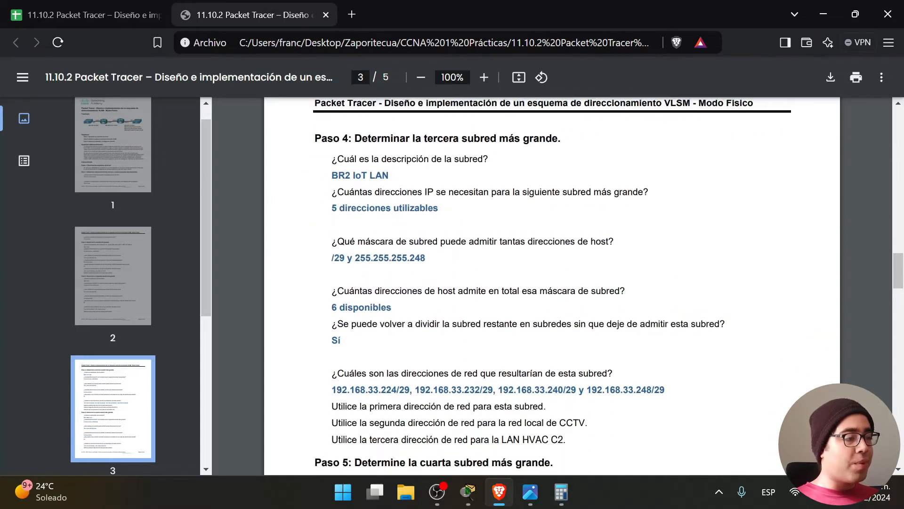
scroll(492, 138, "up", 4)
left_click_drag(333, 155, 545, 155)
left_click(467, 154)
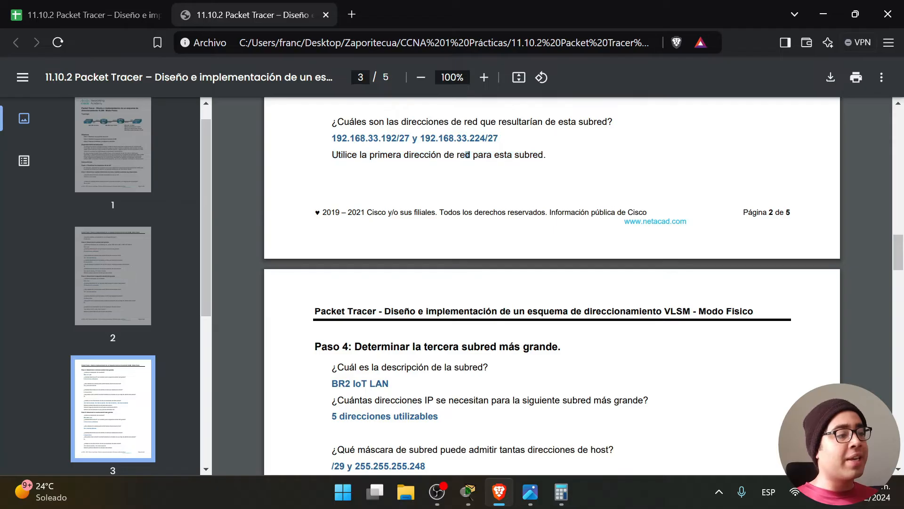
left_click_drag(332, 138, 410, 138)
left_click(85, 15)
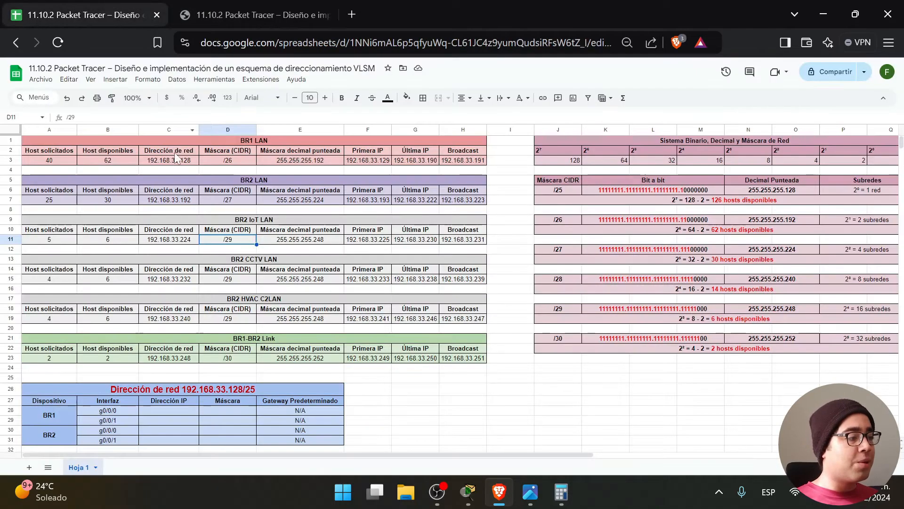
left_click(173, 202)
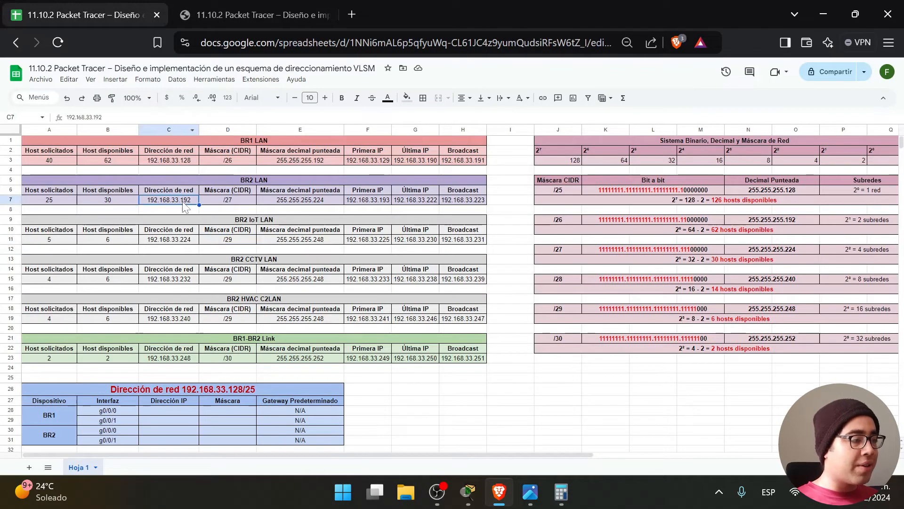
left_click(243, 7)
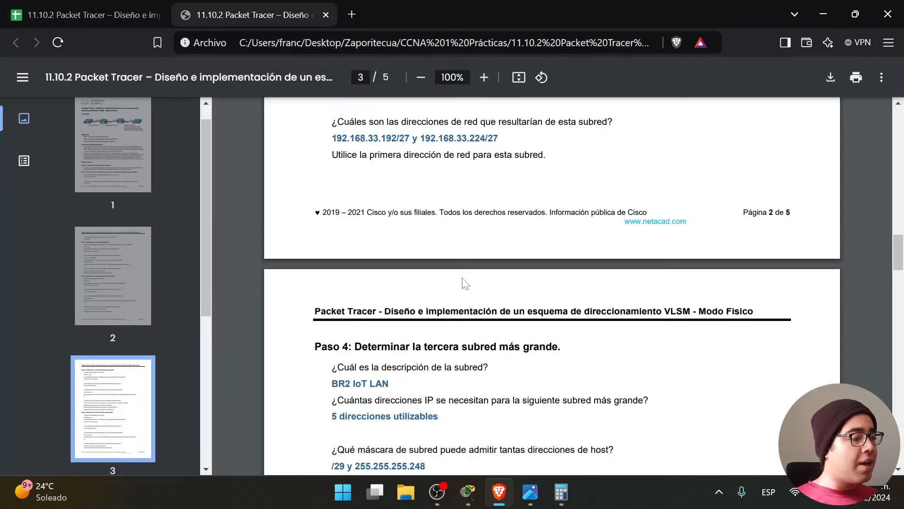
Highlight the Paso 4 heading, the subnet question and its BR2 IoT LAN answer.
scroll(464, 280, "down", 4)
left_click_drag(356, 135, 563, 136)
left_click(424, 173)
left_click_drag(333, 156, 488, 156)
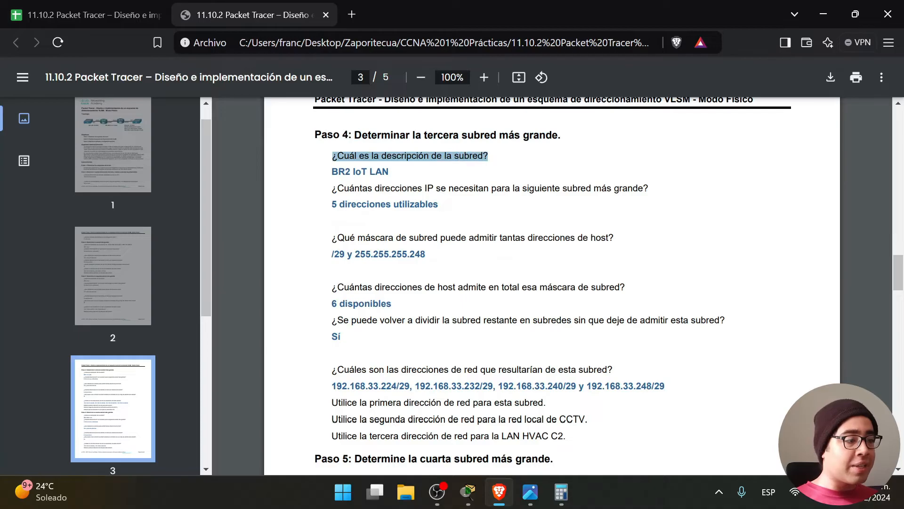
left_click(431, 198)
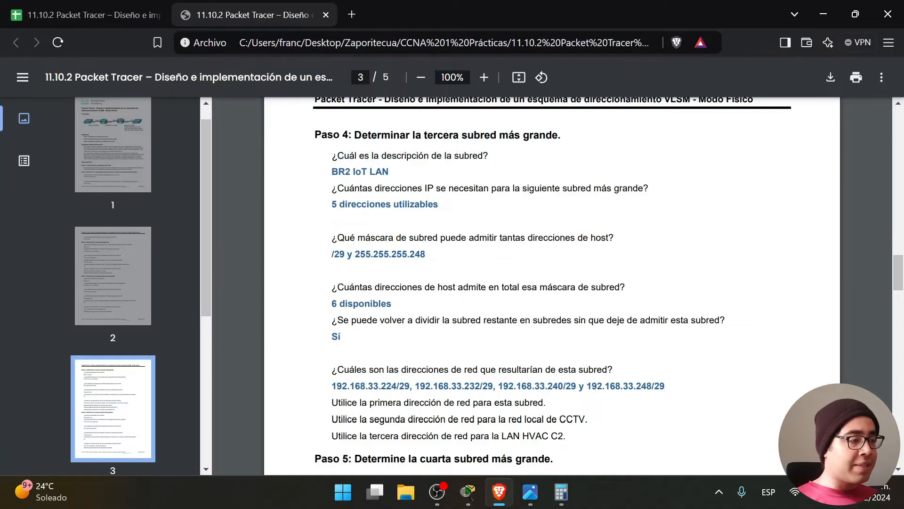
left_click_drag(332, 172, 383, 172)
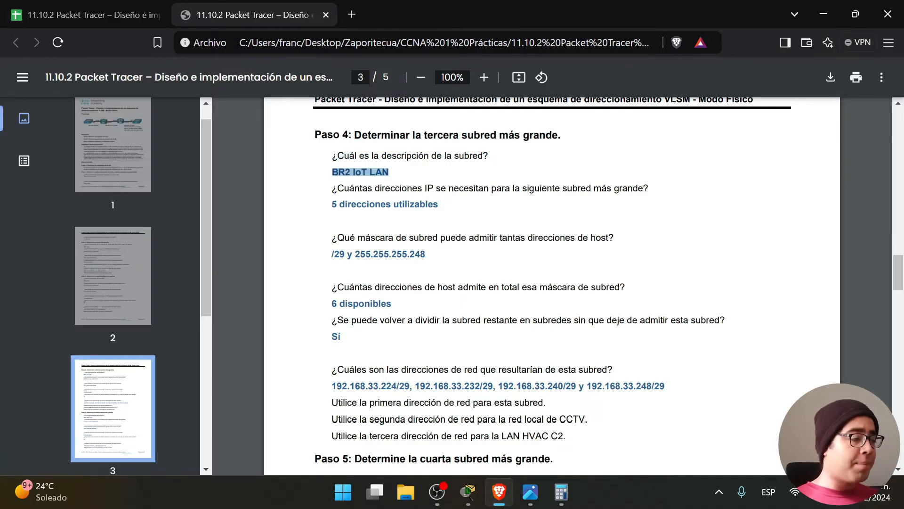
left_click(531, 491)
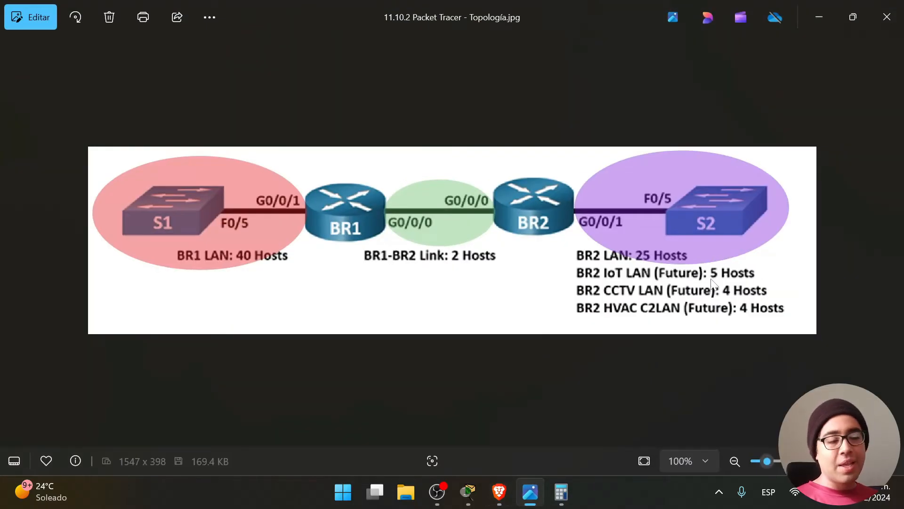
left_click(817, 17)
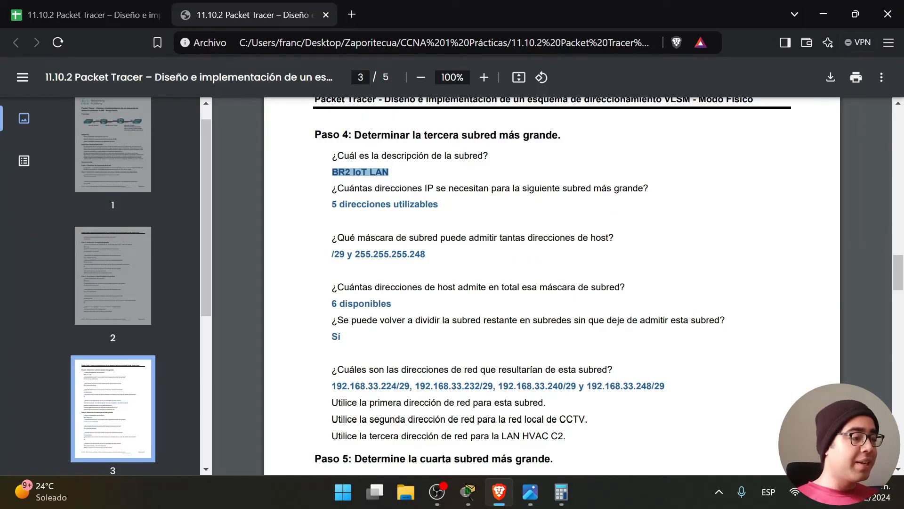
Highlight the mask question and its /29 y 255.255.255.248 answer, checking the sheet.
left_click(390, 173)
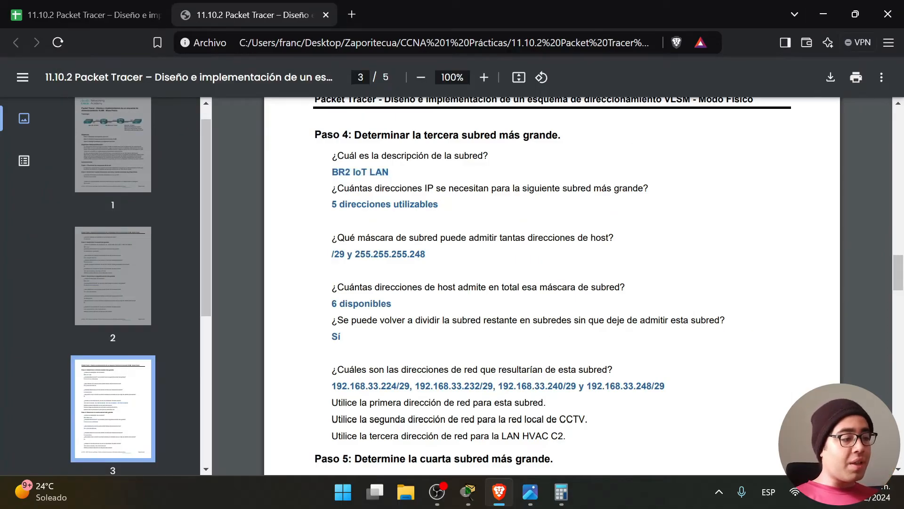
left_click_drag(334, 239, 613, 239)
left_click_drag(445, 254, 321, 254)
left_click(82, 7)
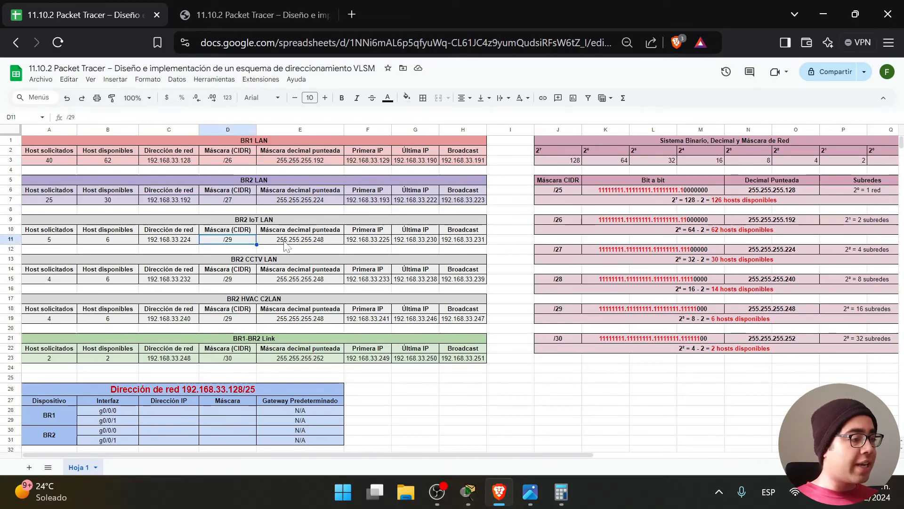
left_click(264, 15)
left_click(435, 258)
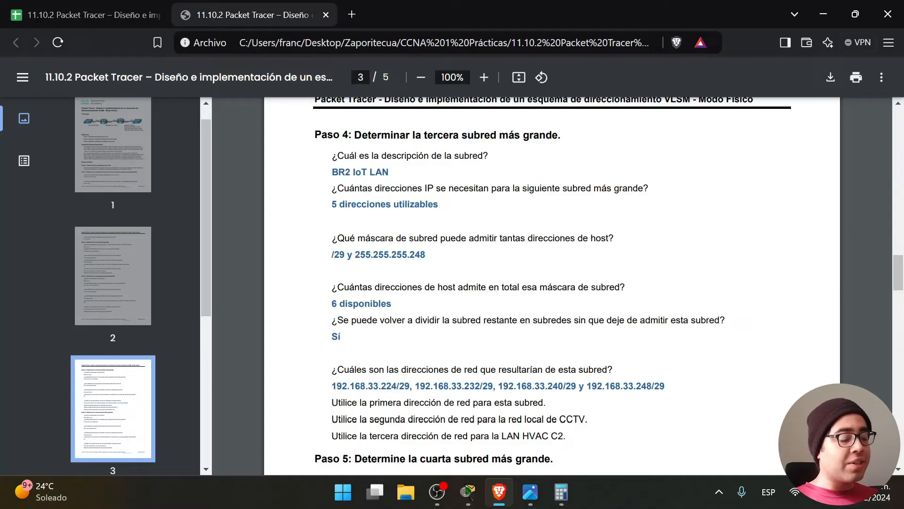
Match the '6 disponibles' answer with the IoT LAN's 6 available hosts in the sheet.
left_click_drag(458, 288, 625, 289)
left_click(625, 289)
left_click_drag(391, 305, 333, 305)
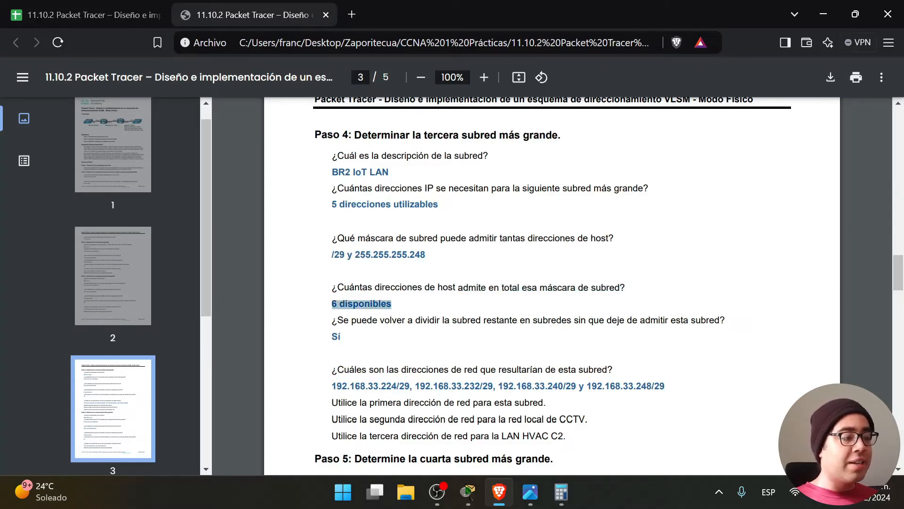
key("ctrl+Tab")
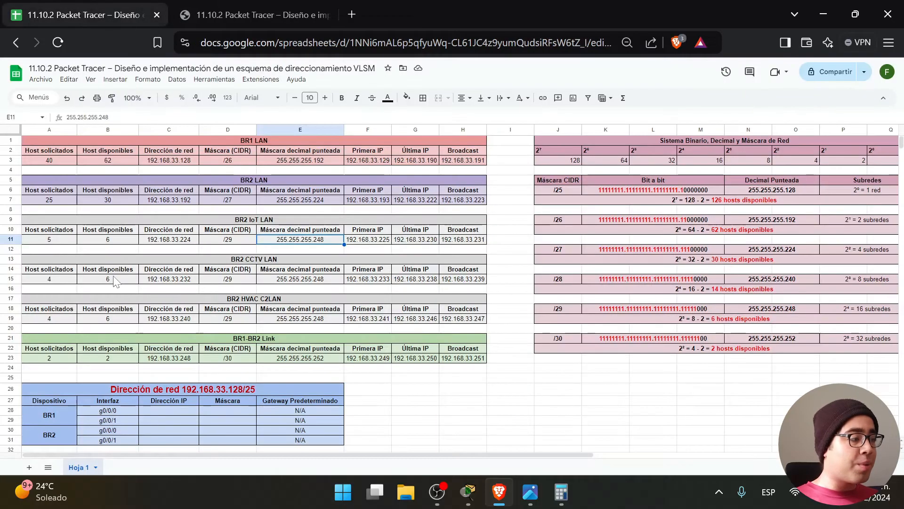
left_click(118, 241)
left_click(253, 6)
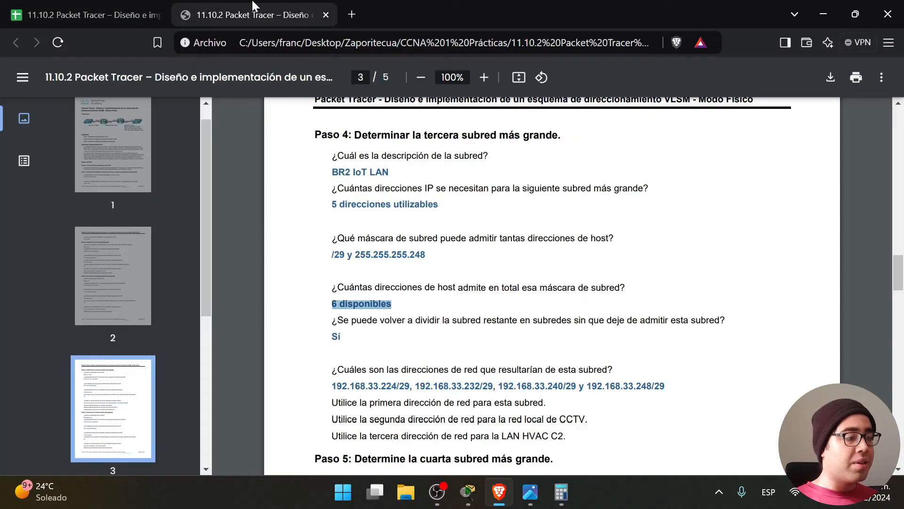
left_click(743, 327)
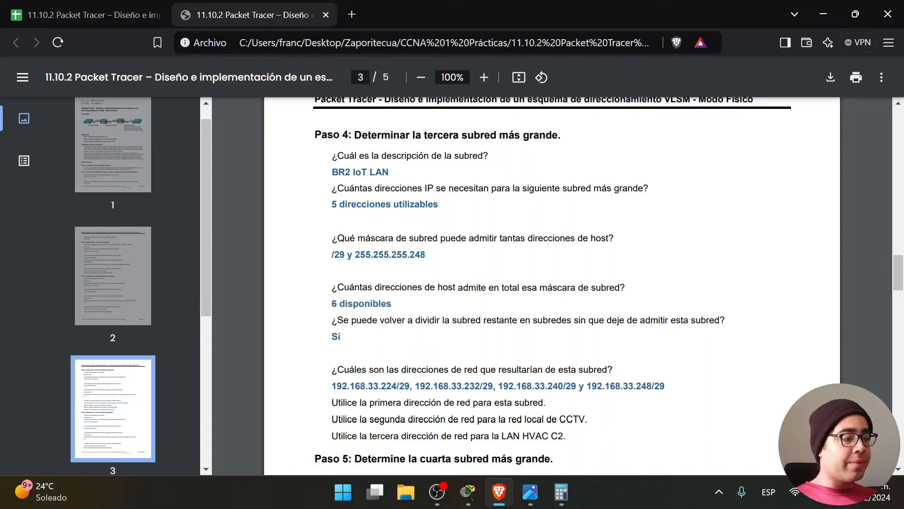
Highlight the question on subdividing the remaining subnet.
left_click_drag(332, 320, 719, 320)
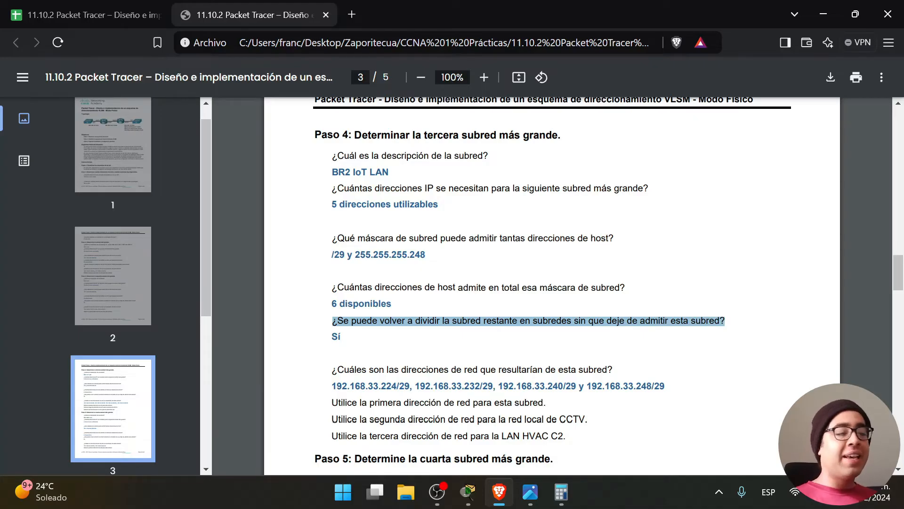
left_click(423, 347)
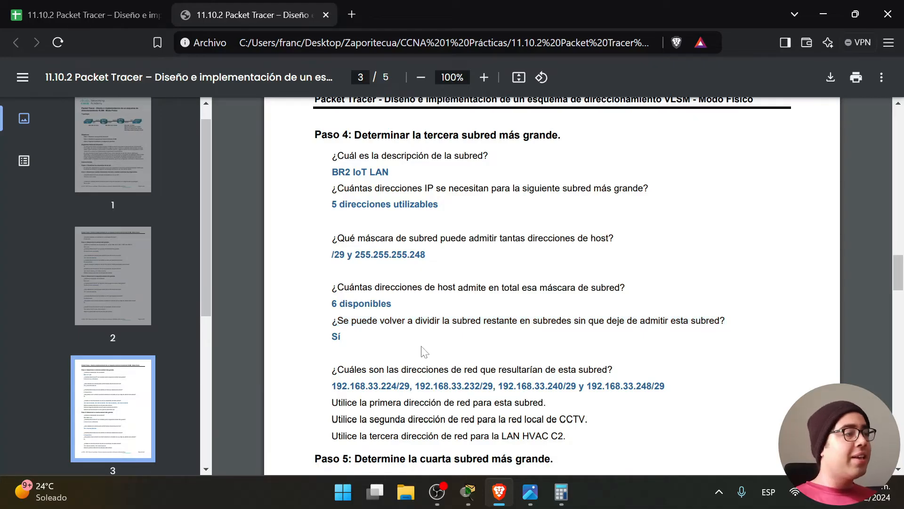
left_click(24, 1)
left_click(227, 14)
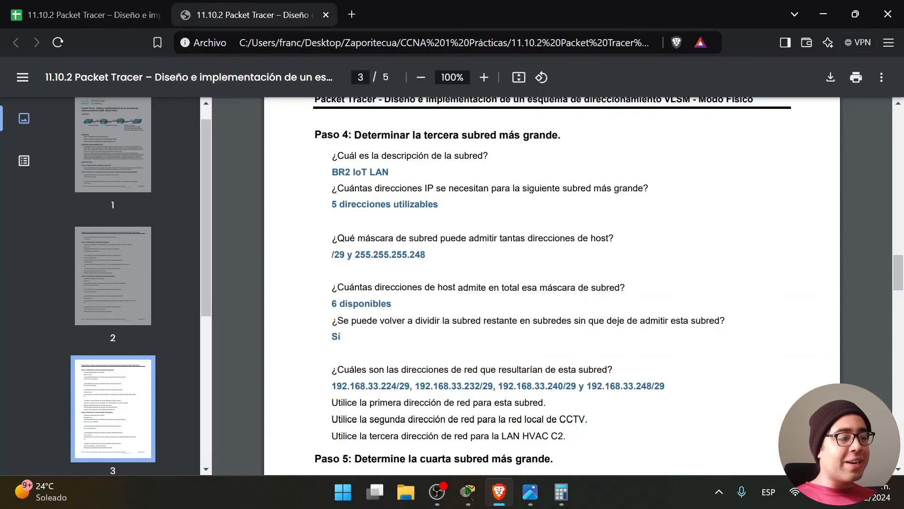
left_click(133, 14)
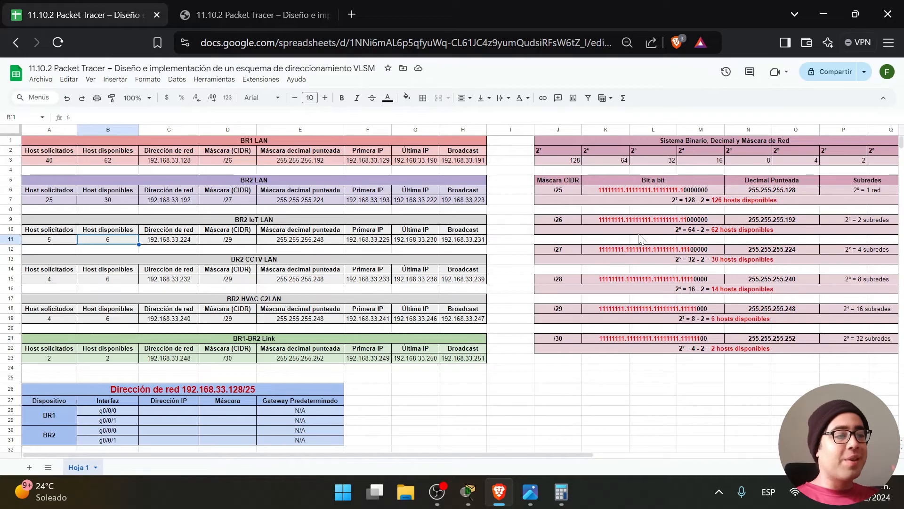
double_click(694, 202)
left_click_drag(690, 201, 677, 200)
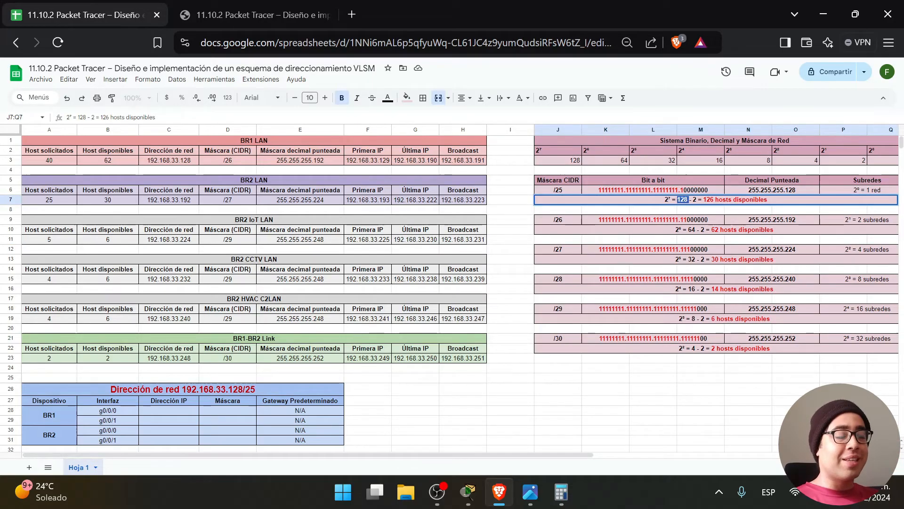
left_click(509, 171)
left_click_drag(506, 160, 47, 140)
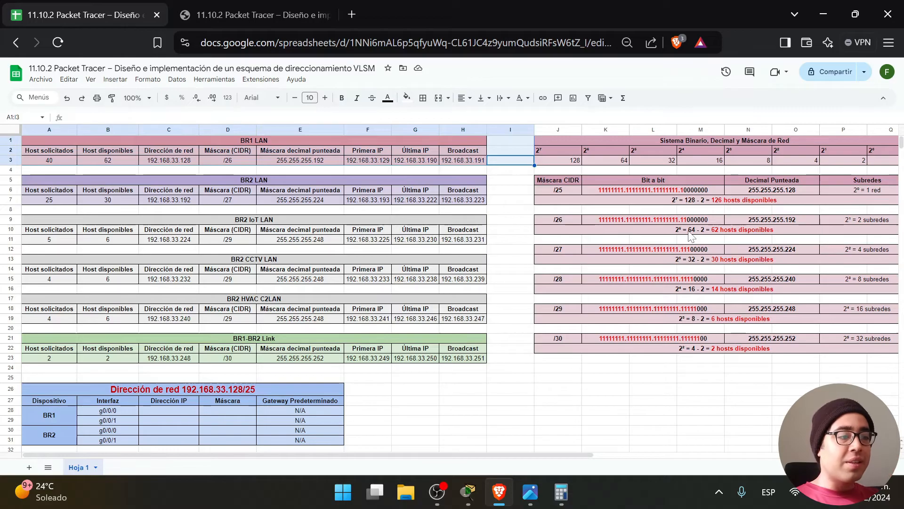
left_click(497, 164)
left_click_drag(498, 164, 47, 150)
double_click(707, 231)
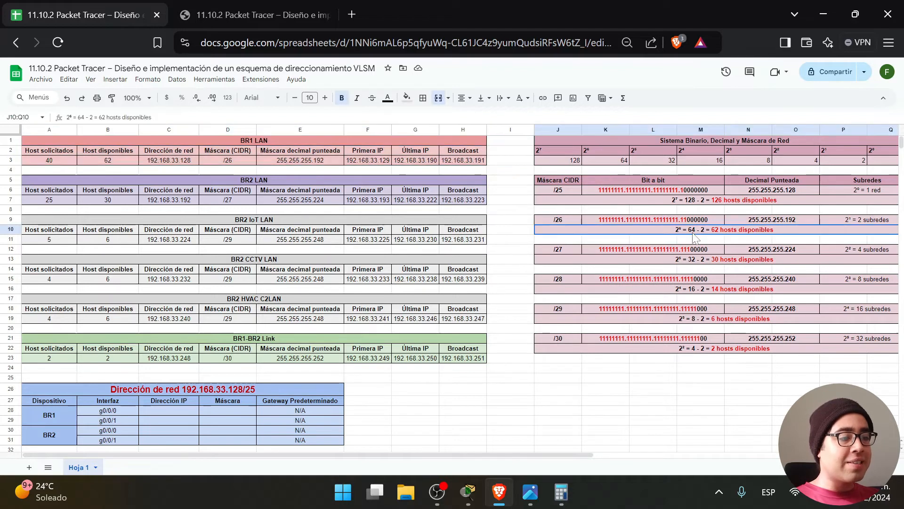
double_click(686, 229)
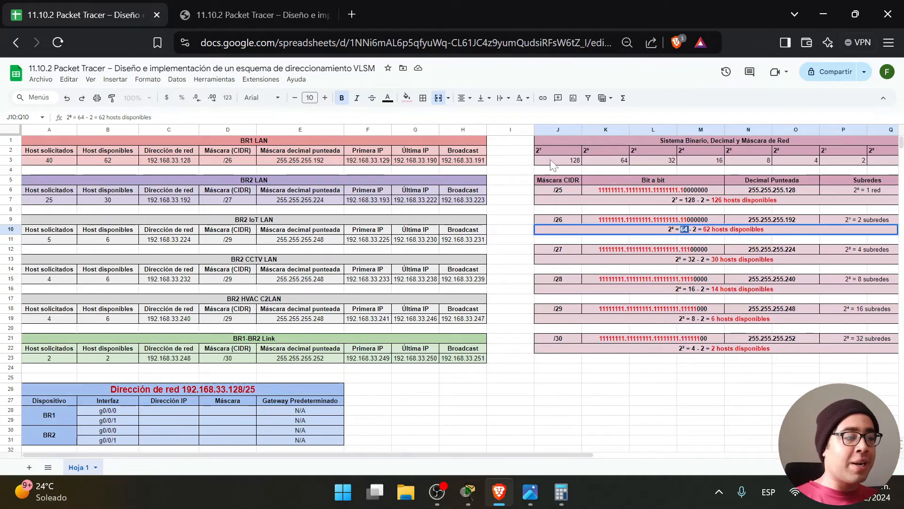
left_click_drag(496, 202, 183, 177)
left_click(695, 235)
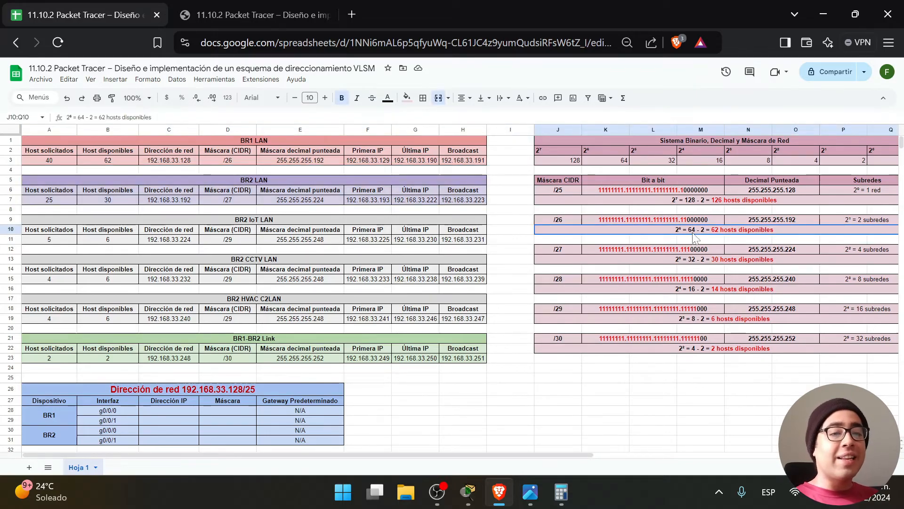
left_click_drag(496, 200, 239, 173)
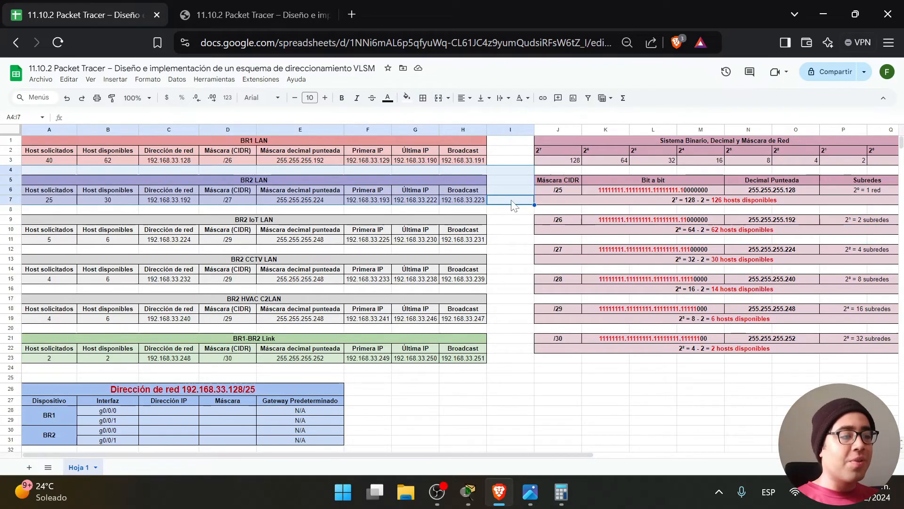
left_click(337, 143, "shift")
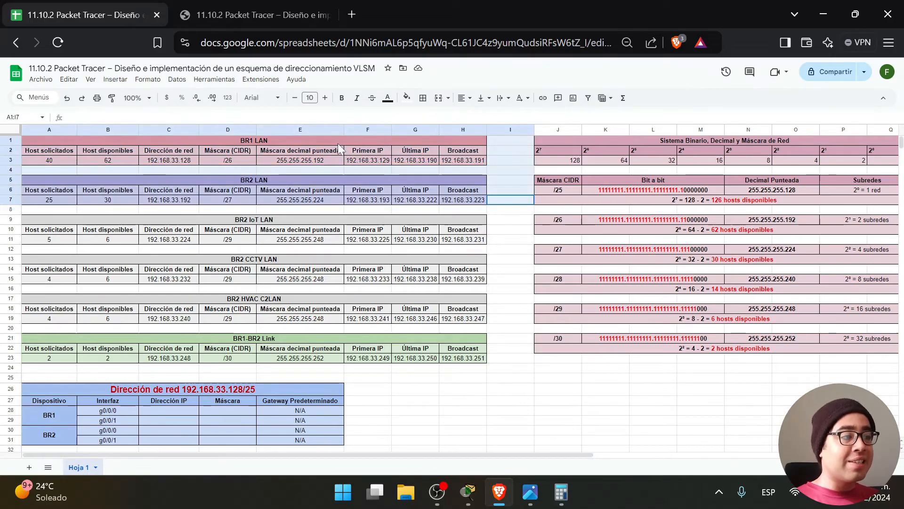
left_click(495, 212)
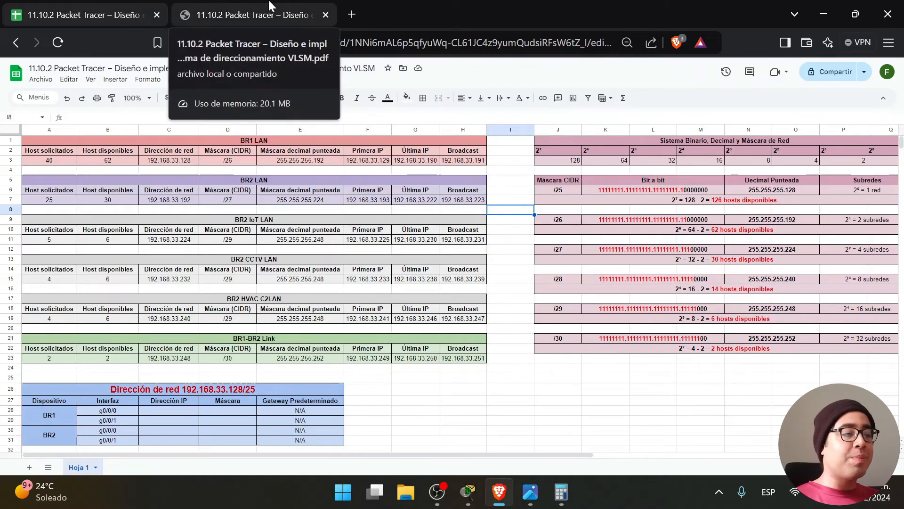
left_click(239, 242)
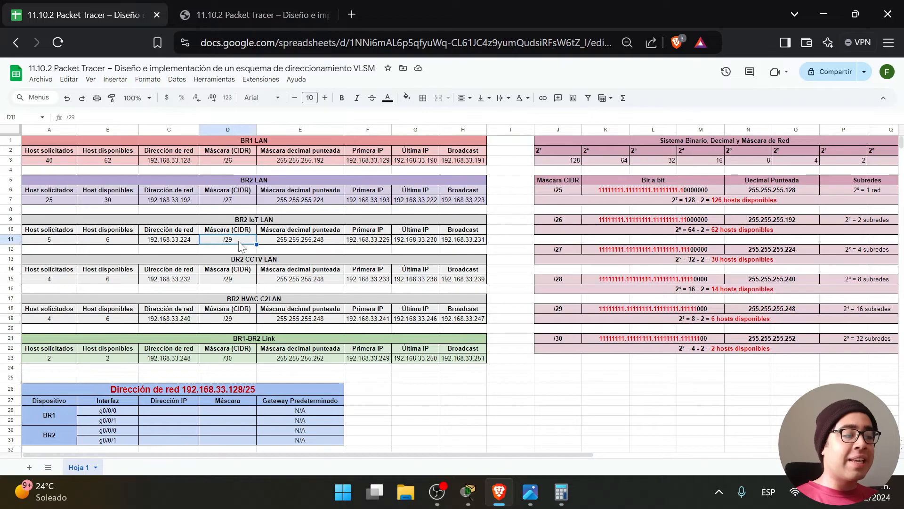
key("ctrl+Tab")
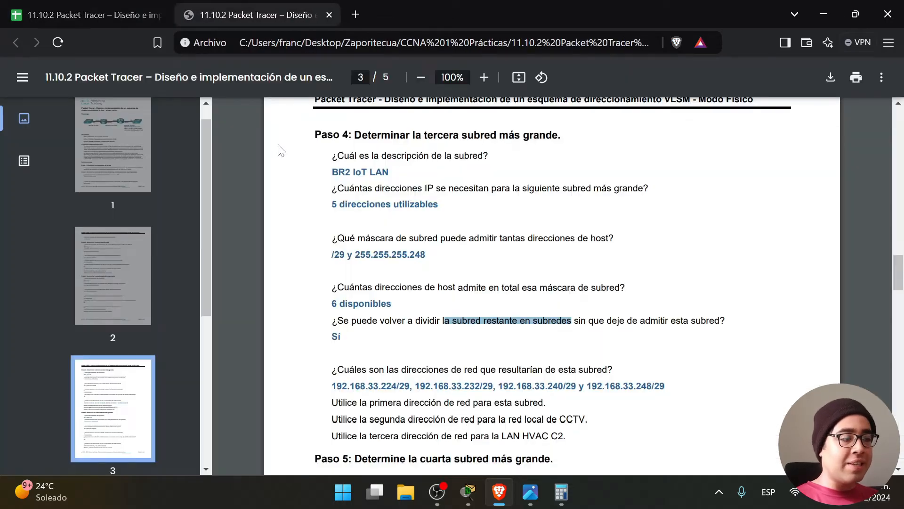
left_click(360, 346)
left_click_drag(331, 322, 357, 321)
left_click(361, 347)
left_click_drag(331, 370, 490, 370)
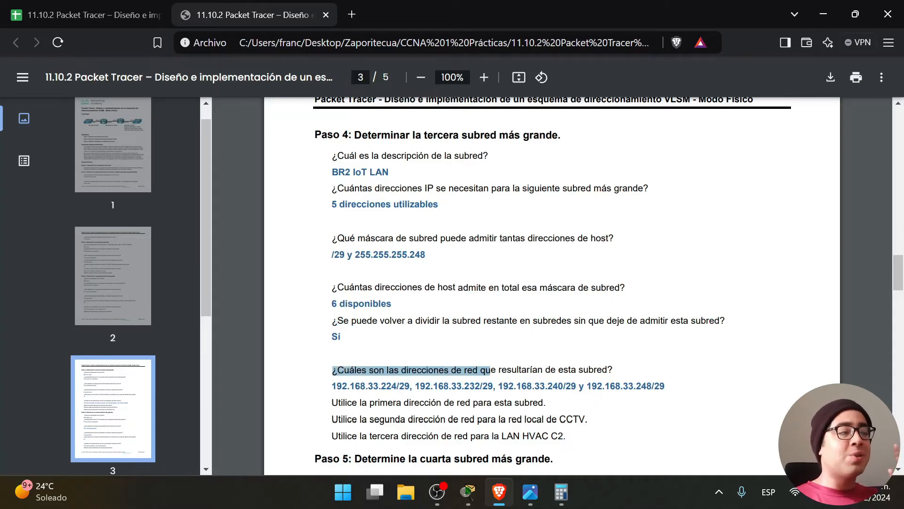
left_click(490, 370)
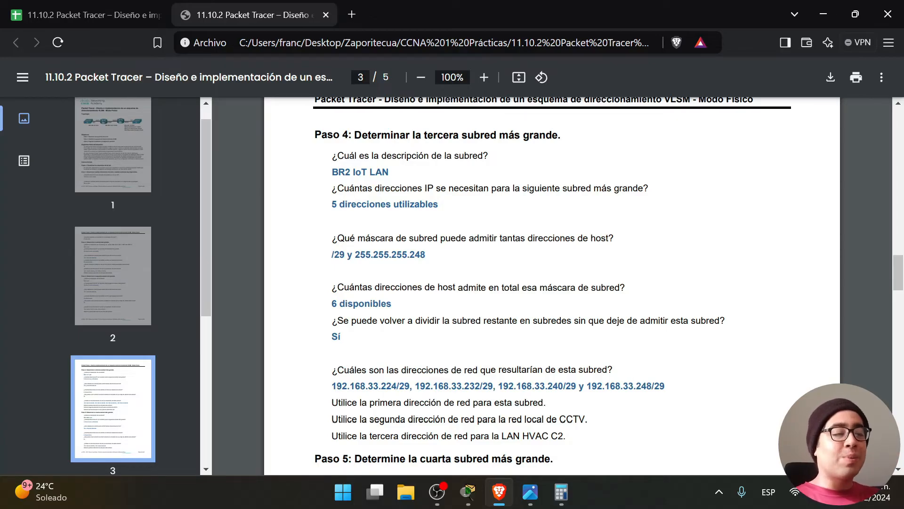
left_click(89, 14)
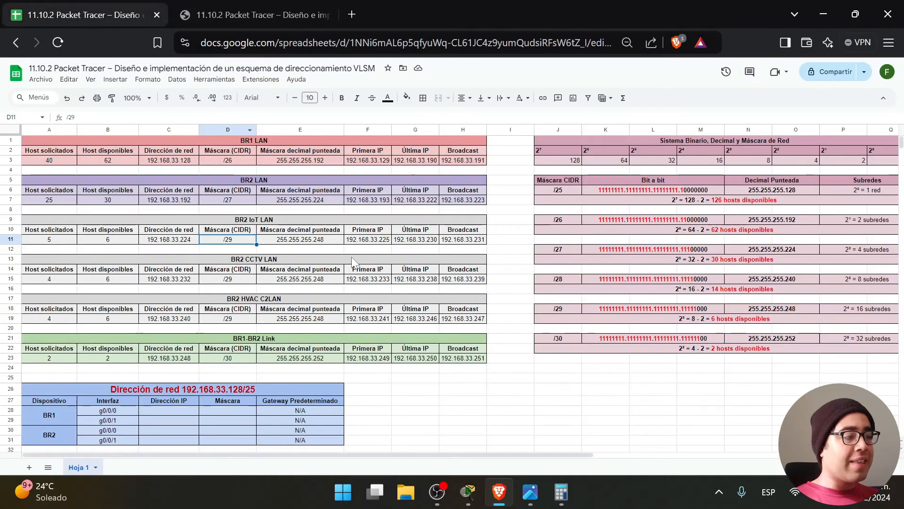
Mark the BR2 IoT, CCTV, HVAC C2LAN and BR1-BR2 Link tables, noting 8 in the /29 calculation.
left_click_drag(494, 220, 489, 316)
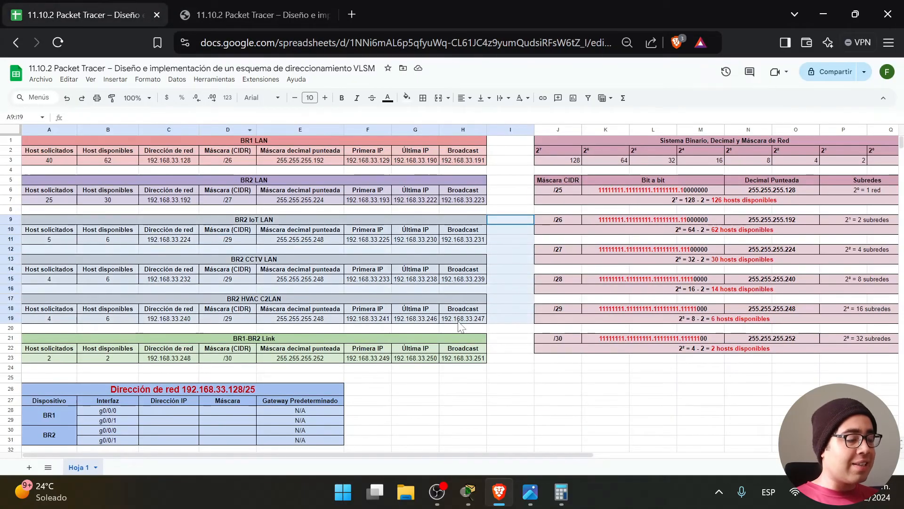
left_click(496, 310)
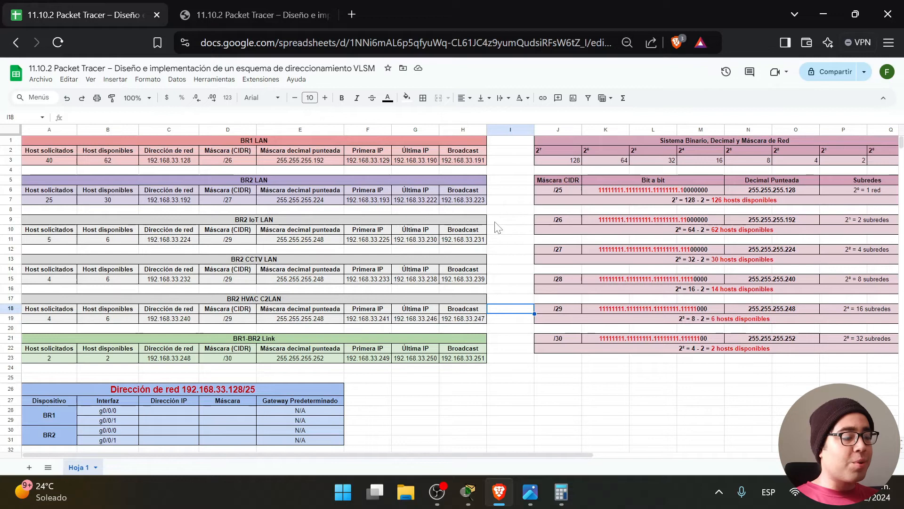
left_click_drag(497, 221, 328, 241)
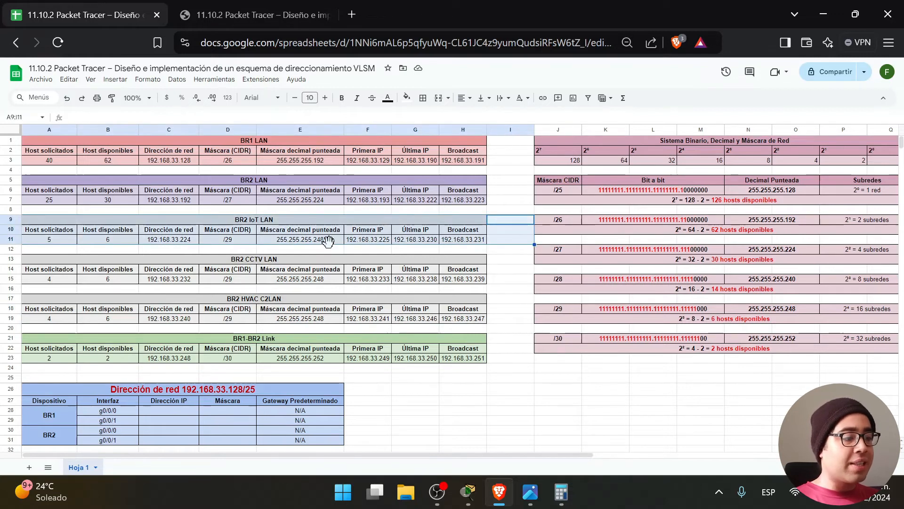
double_click(716, 320)
double_click(686, 318)
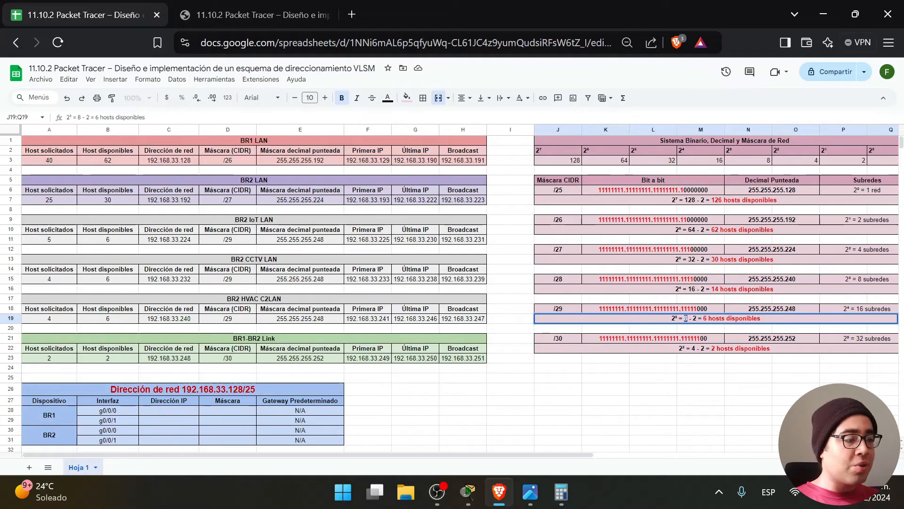
left_click_drag(500, 241, 264, 220)
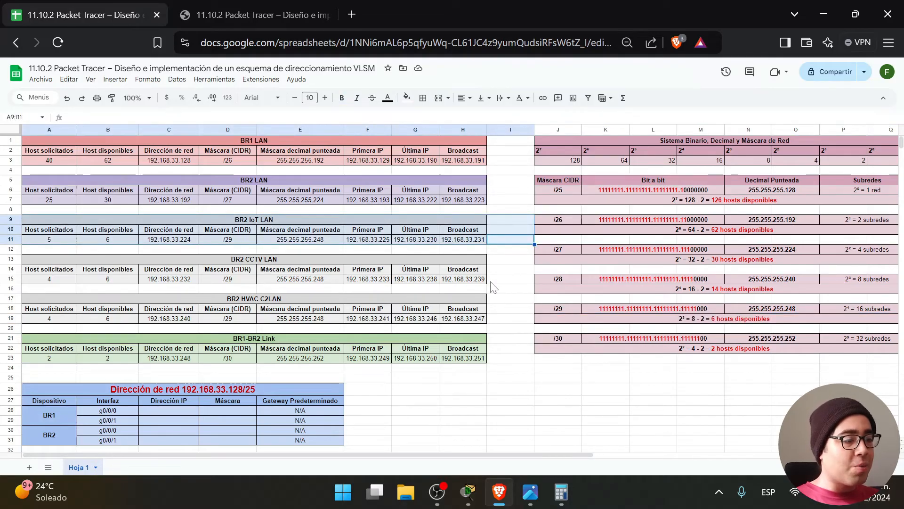
left_click_drag(491, 282, 316, 255)
left_click_drag(497, 320, 384, 299)
left_click_drag(511, 360, 347, 335)
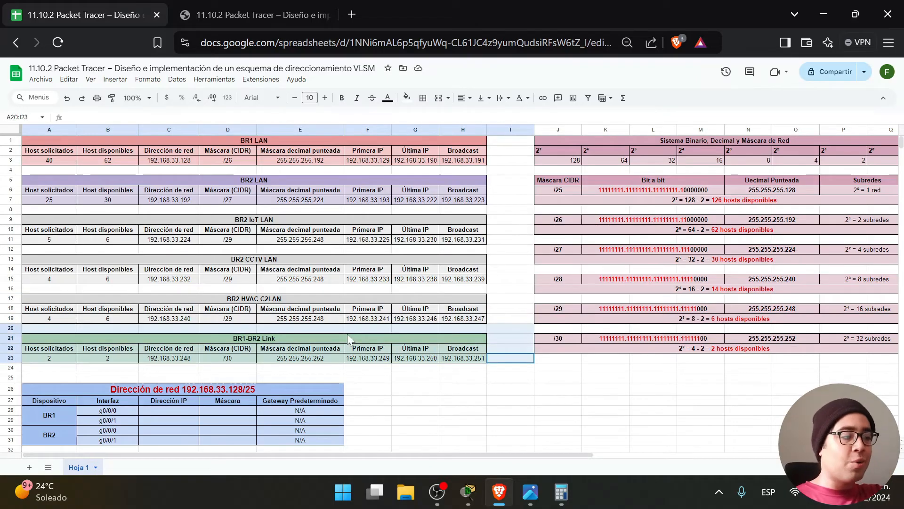
left_click(509, 361)
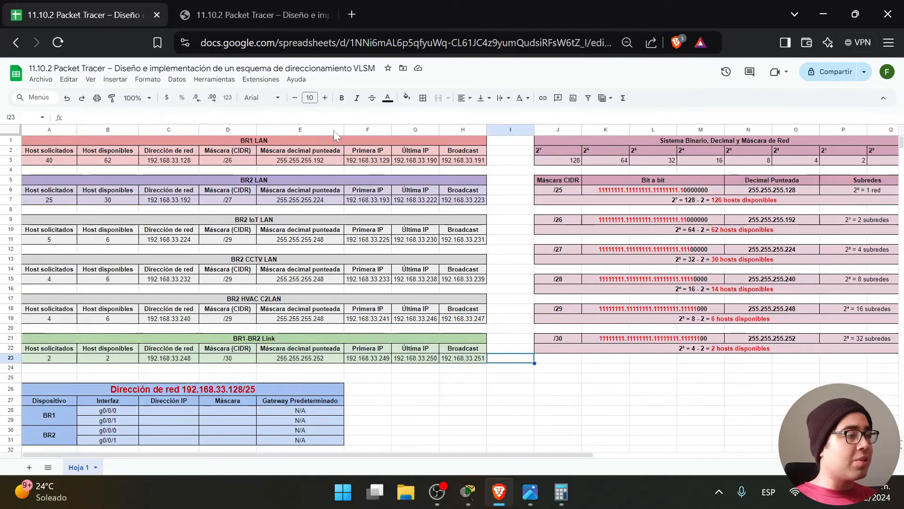
Compare the PDF's first three /29 networks with the CCTV and HVAC 192.168.33.240 addresses.
left_click(308, 14)
left_click_drag(332, 386, 576, 386)
left_click(123, 15)
left_click(173, 279)
left_click(168, 319)
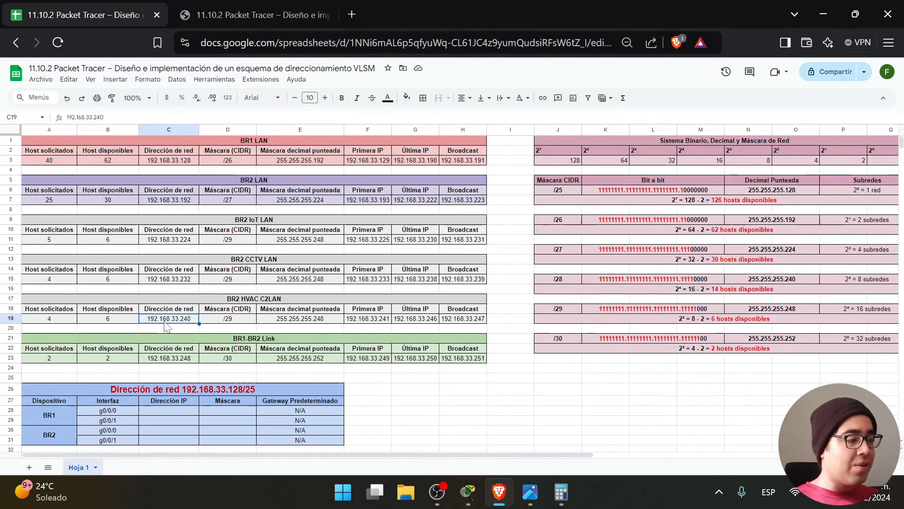
left_click(255, 14)
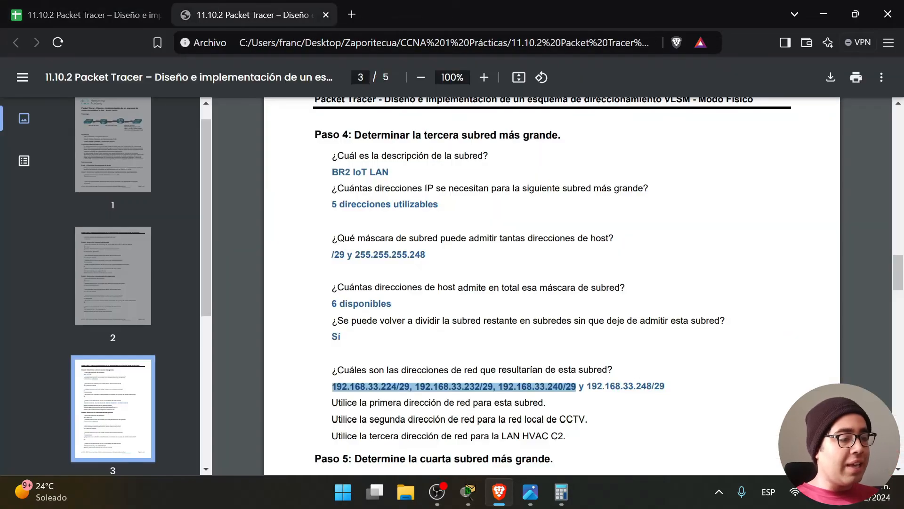
Match 192.168.33.248/29 with the link network address and the /30 mask in D23.
left_click_drag(666, 386, 586, 387)
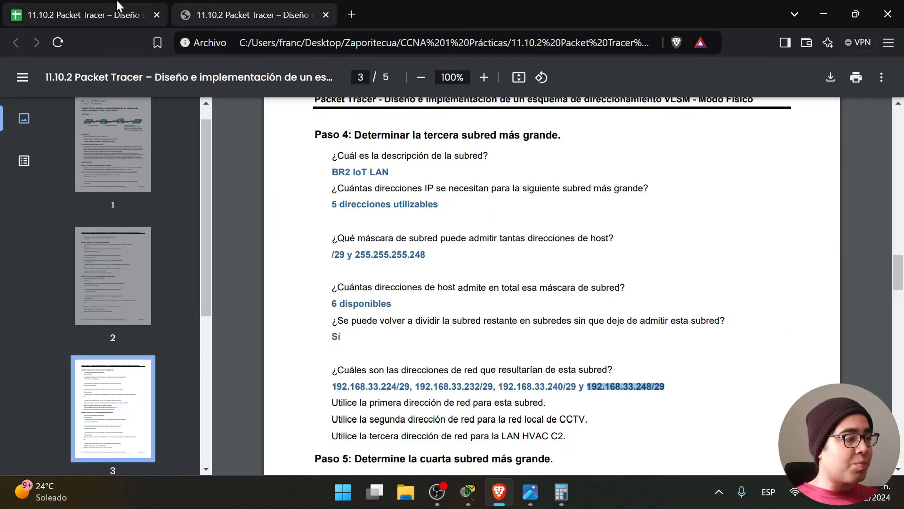
left_click(85, 15)
left_click(171, 360)
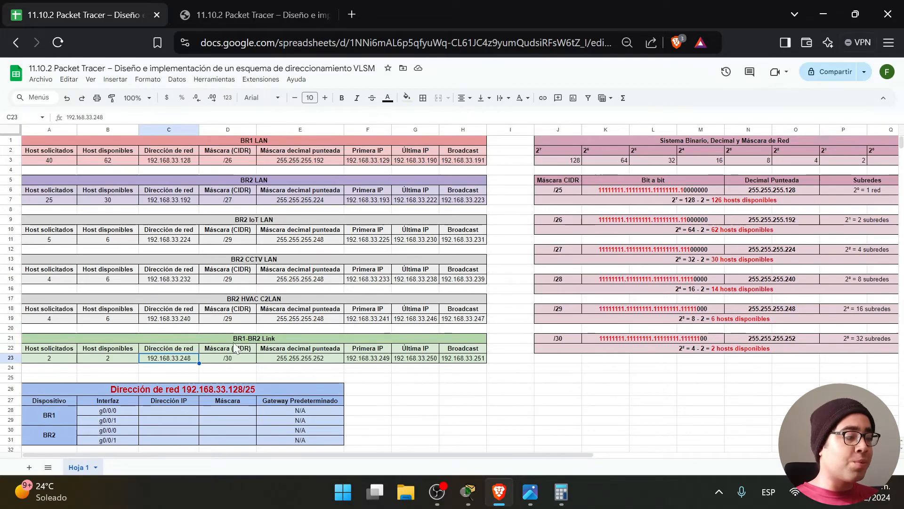
left_click(232, 15)
left_click(683, 380)
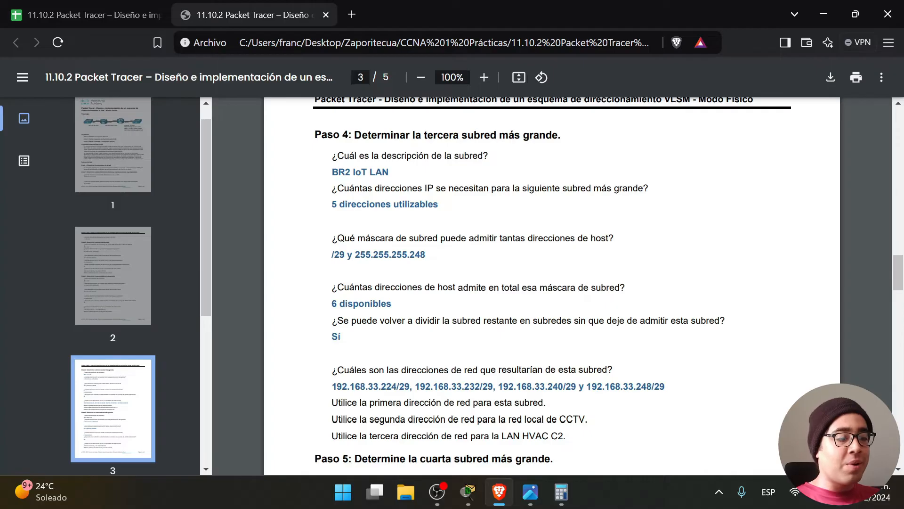
left_click_drag(665, 386, 646, 386)
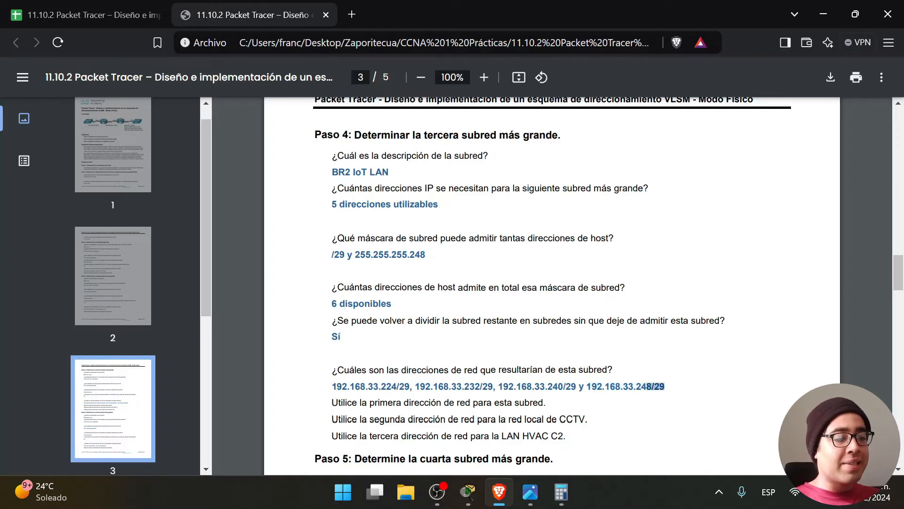
left_click(125, 11)
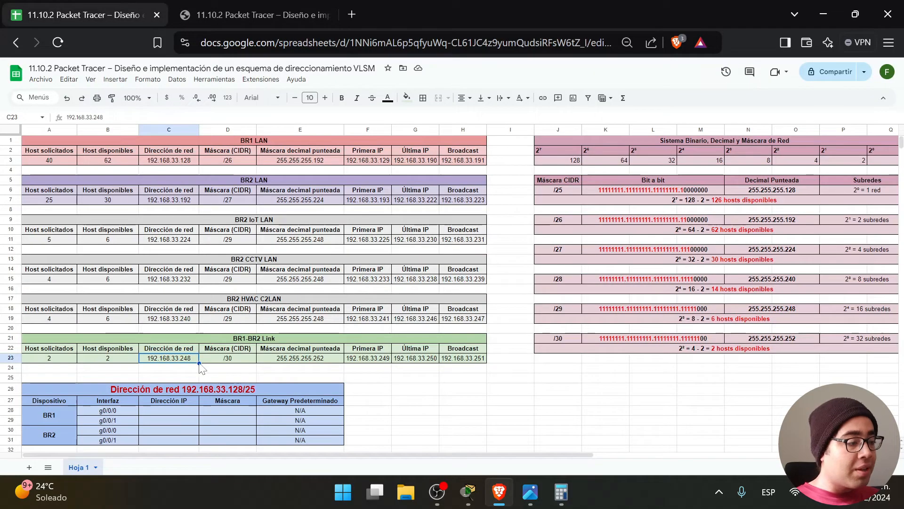
left_click(226, 360)
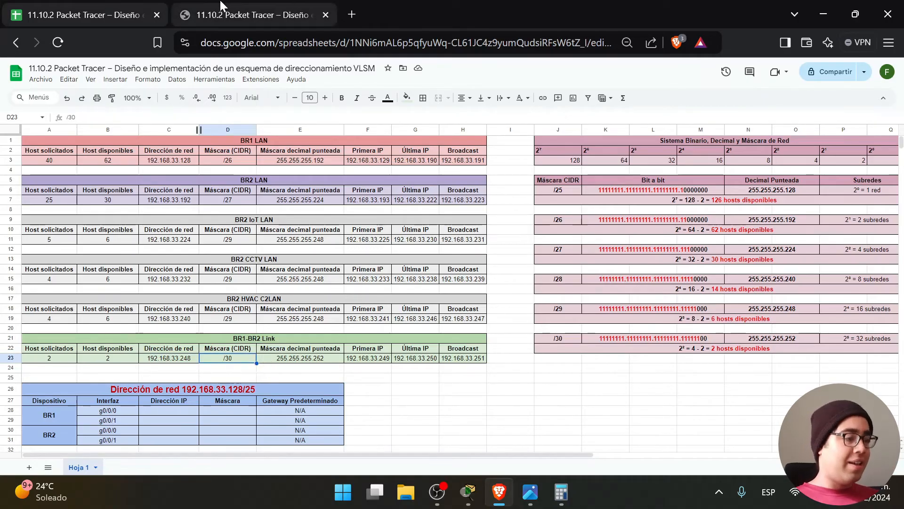
left_click(245, 15)
Highlight the instructions on which network each subnet uses, just before Paso 5.
scroll(670, 269, "down", 3)
left_click_drag(563, 295, 332, 262)
left_click(571, 296)
left_click_drag(576, 297, 411, 261)
left_click(576, 296)
Compare the Paso 5 resulting network addresses with the spreadsheet's Dirección de red column.
left_click_drag(332, 244, 410, 245)
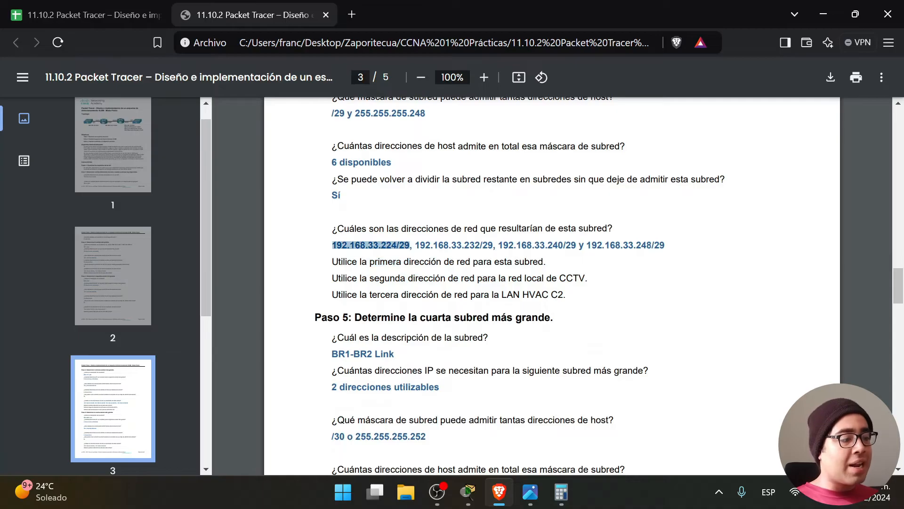
left_click(118, 15)
left_click(186, 235)
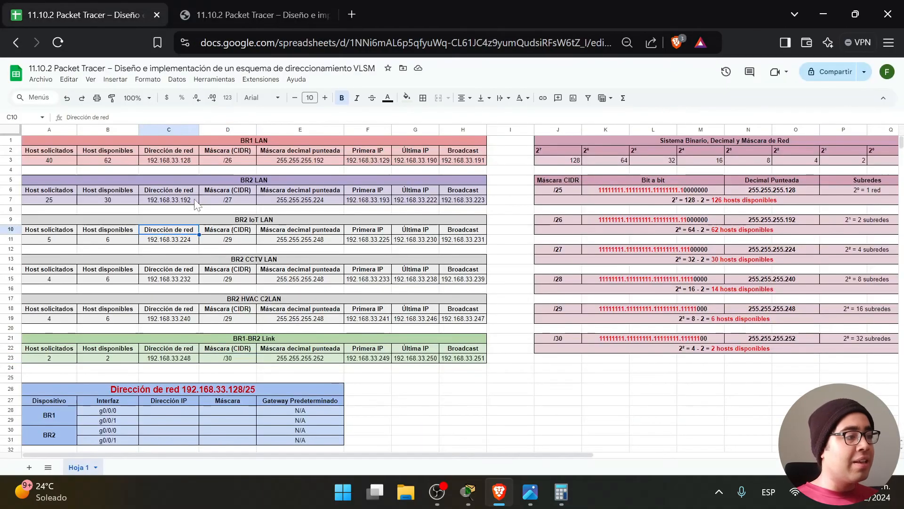
left_click(250, 15)
left_click_drag(415, 245, 350, 245)
left_click(670, 306)
scroll(523, 332, "down", 3)
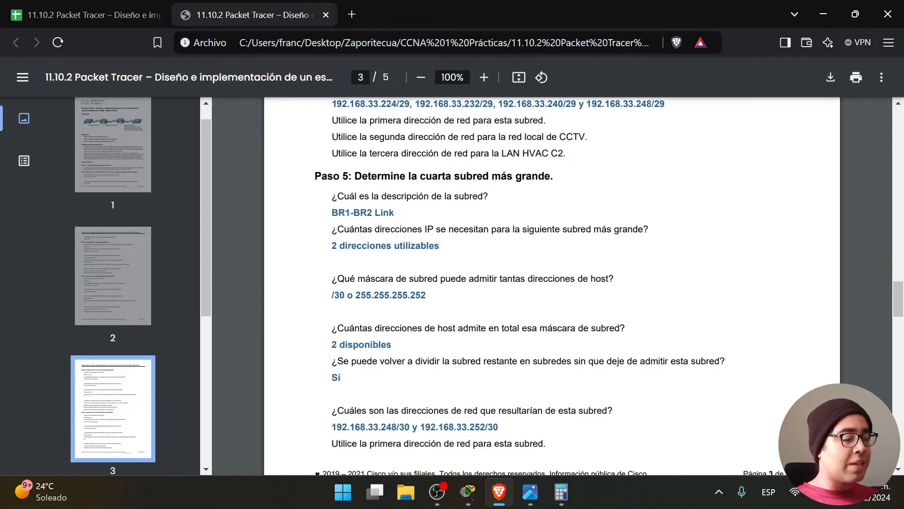
Check the BR1-BR2 Link host count and /30 (255.255.255.252) mask answers against the topology picture.
left_click_drag(332, 213, 395, 212)
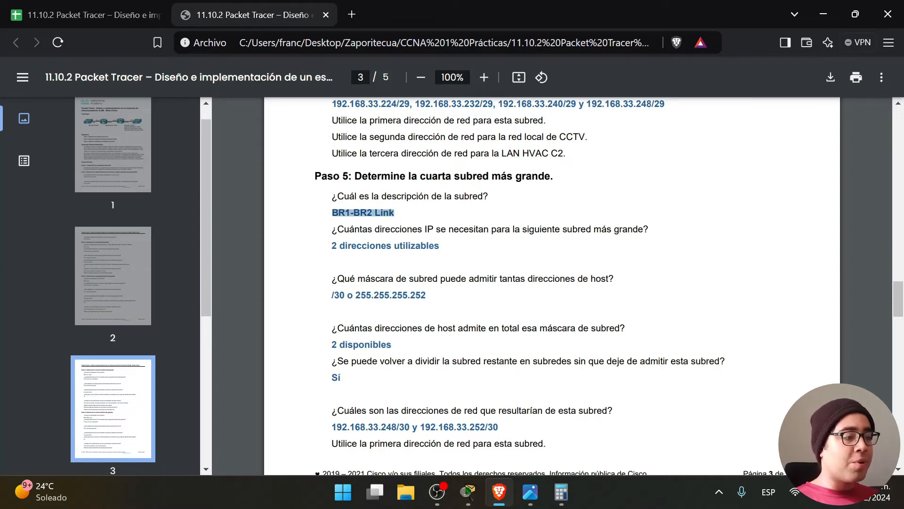
left_click(530, 492)
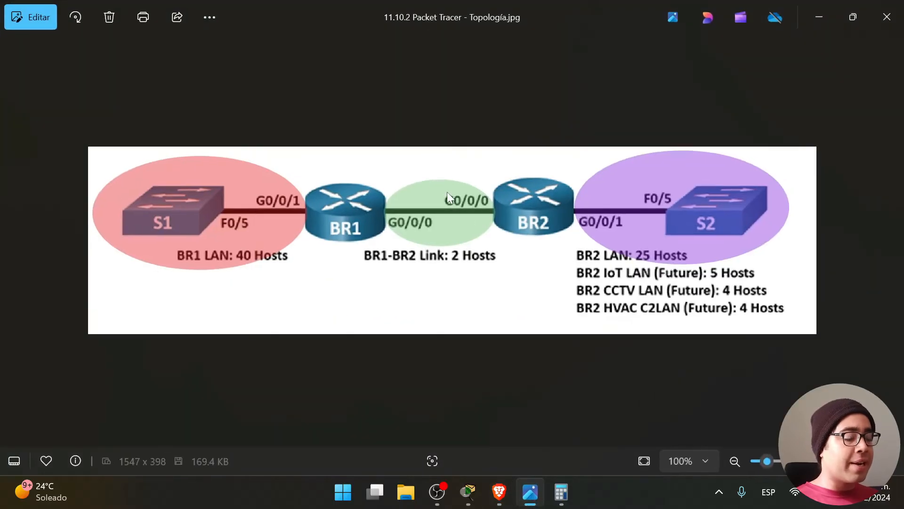
left_click(825, 16)
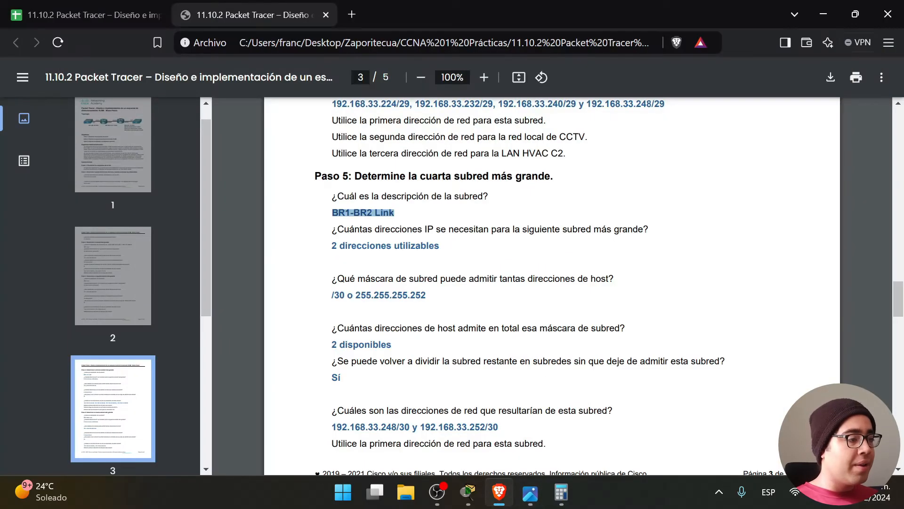
left_click_drag(332, 229, 649, 230)
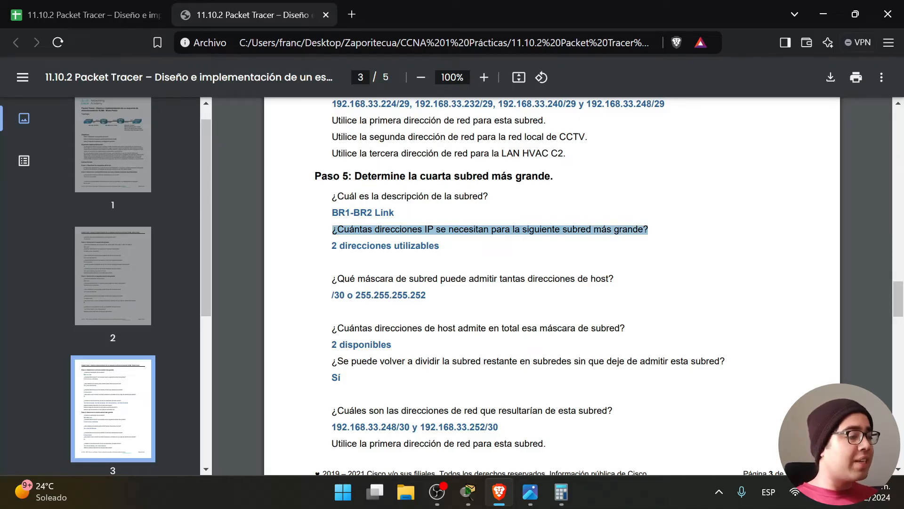
left_click(530, 492)
left_click(807, 12)
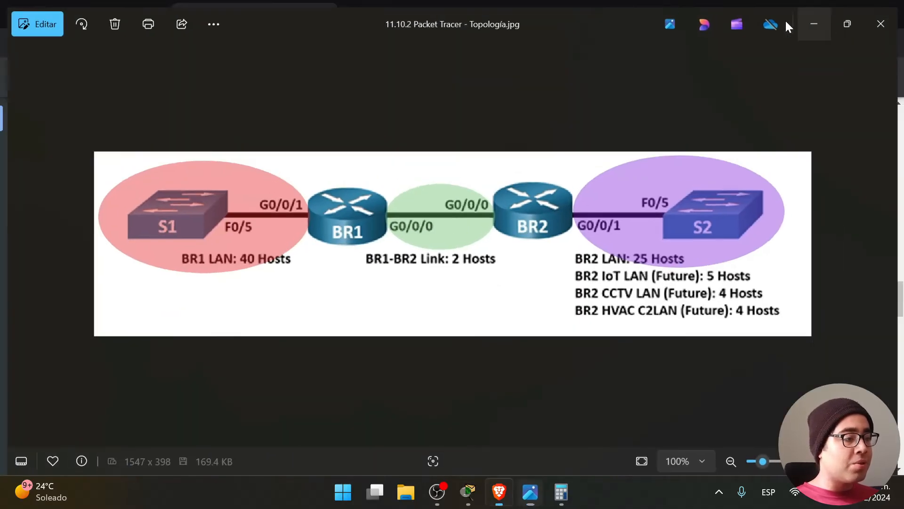
left_click_drag(332, 279, 595, 278)
left_click_drag(426, 295, 332, 295)
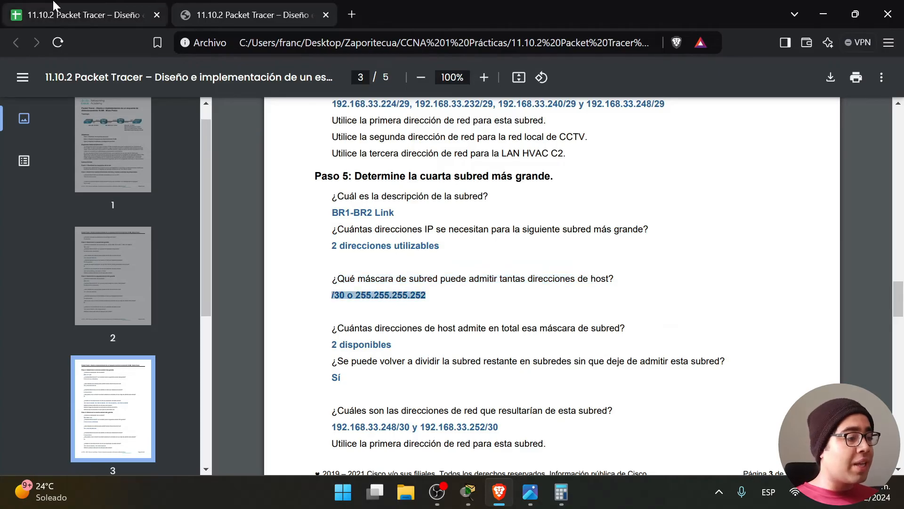
left_click(85, 14)
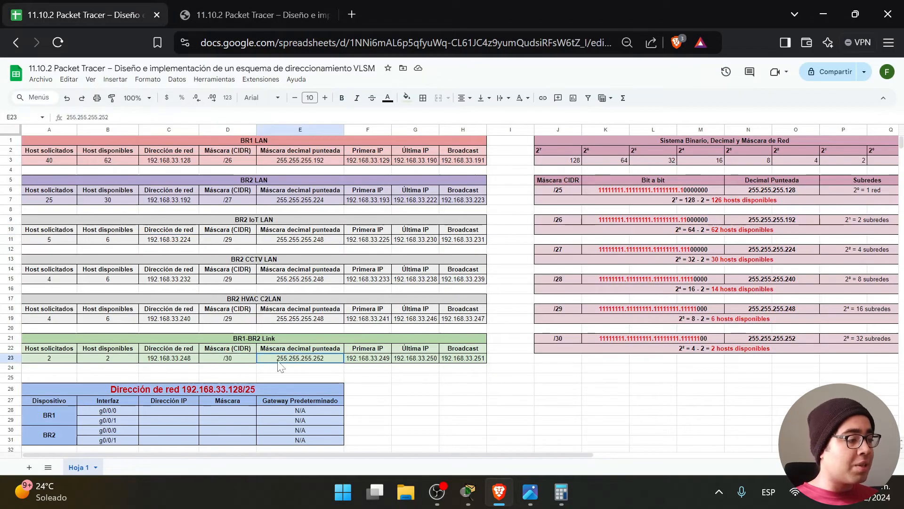
left_click(282, 15)
left_click(421, 314)
left_click_drag(332, 328, 620, 328)
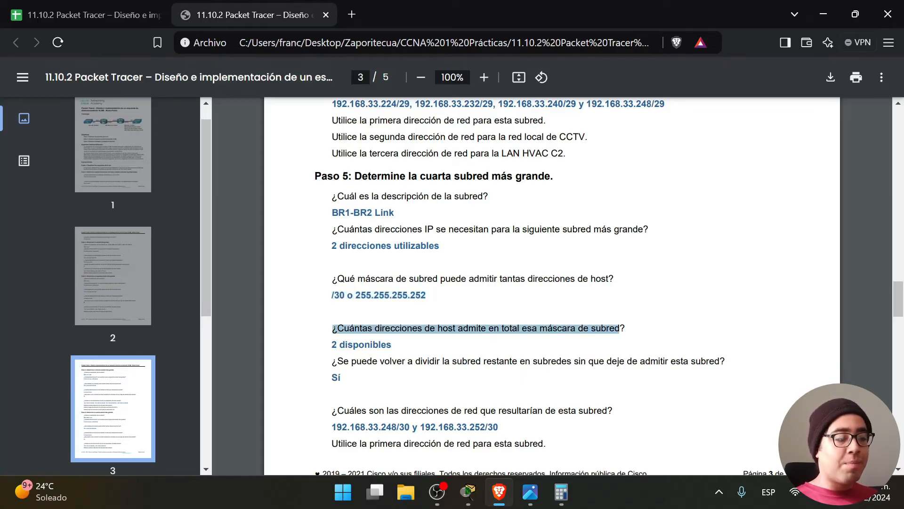
left_click_drag(392, 345, 332, 346)
left_click(85, 15)
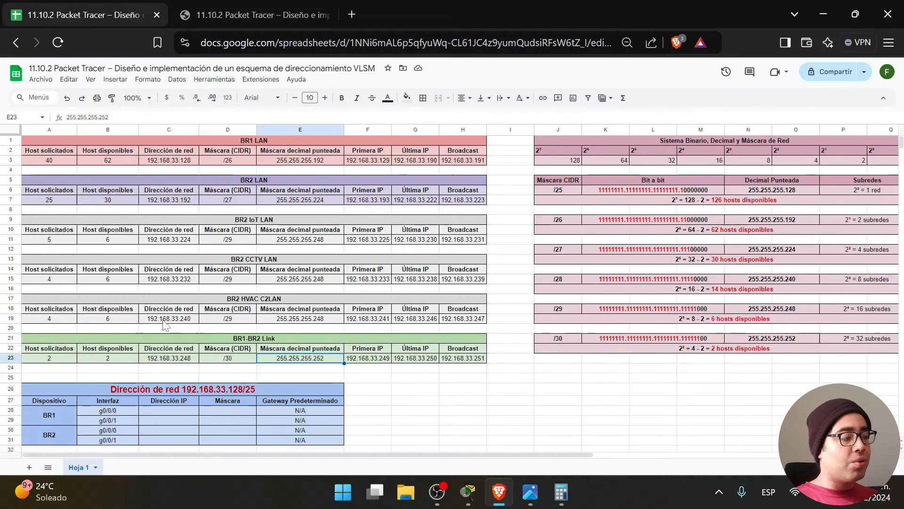
left_click(126, 363)
left_click(238, 15)
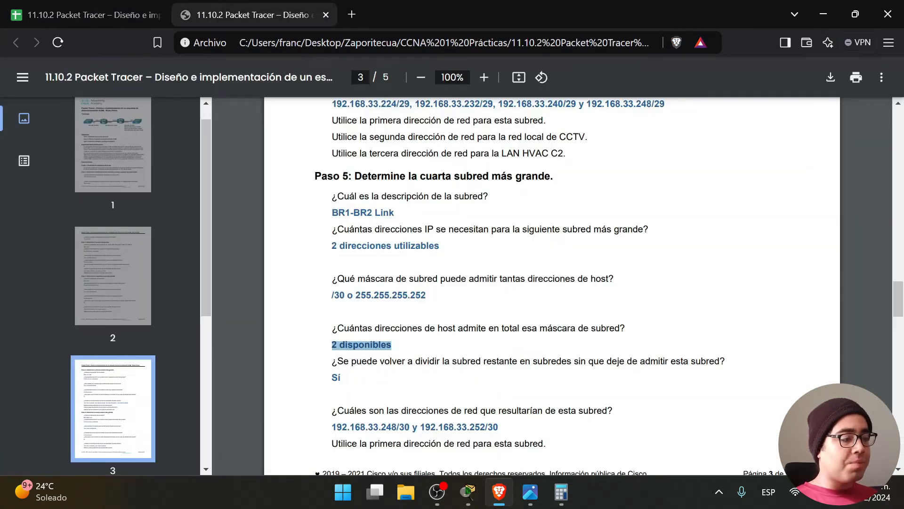
left_click(471, 347)
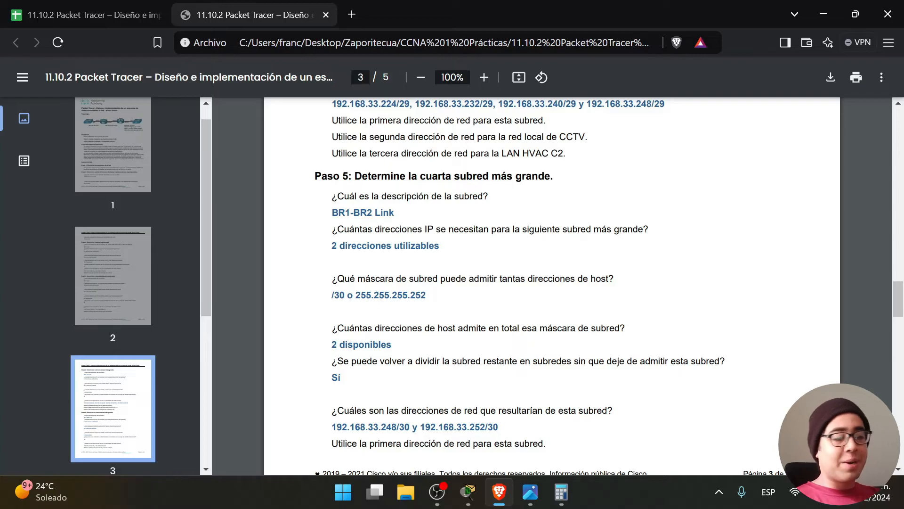
left_click_drag(333, 362, 724, 362)
scroll(552, 285, "down", 1)
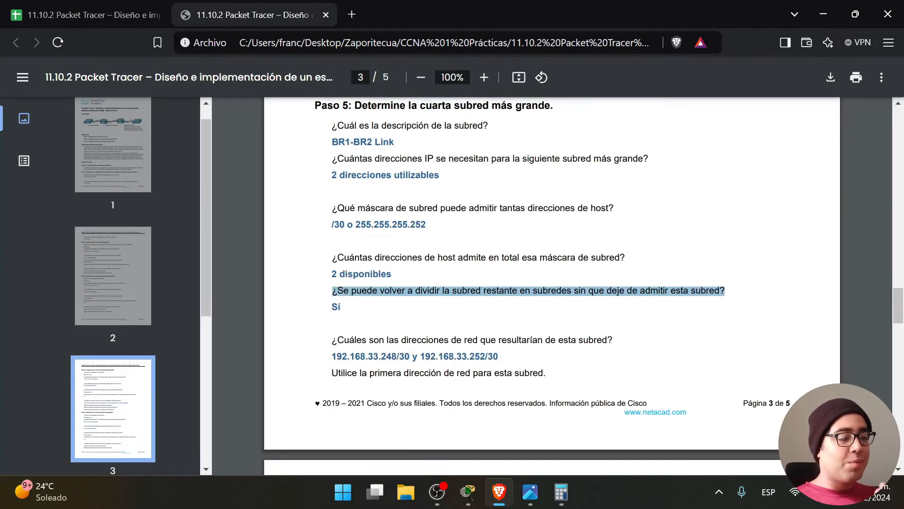
left_click(125, 11)
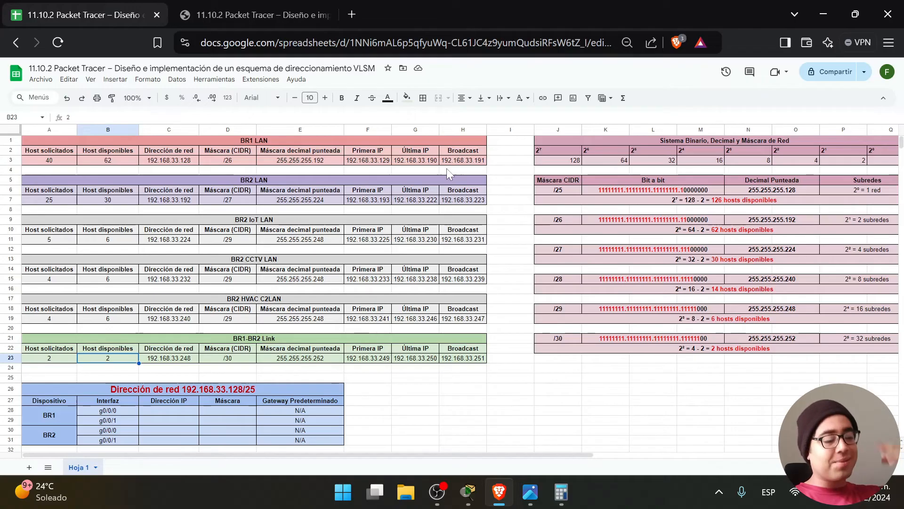
left_click(503, 162)
double_click(697, 201)
left_click_drag(688, 200, 678, 199)
left_click_drag(508, 160, 160, 137)
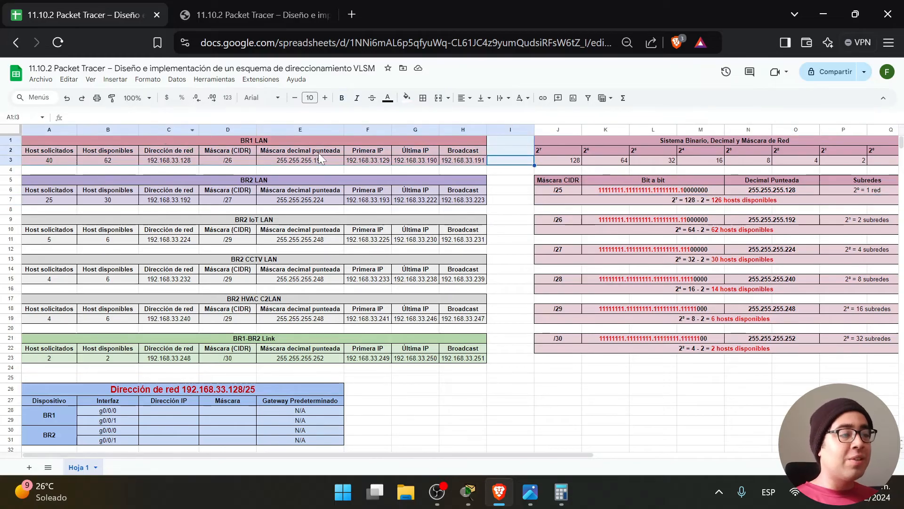
left_click_drag(494, 202, 86, 189)
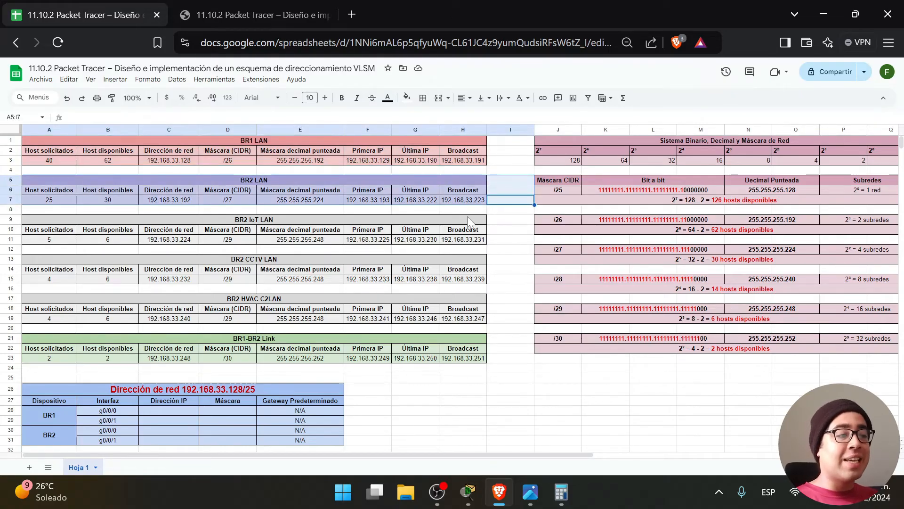
left_click_drag(509, 240, 226, 222)
left_click_drag(492, 279, 351, 259)
left_click_drag(491, 319, 393, 302)
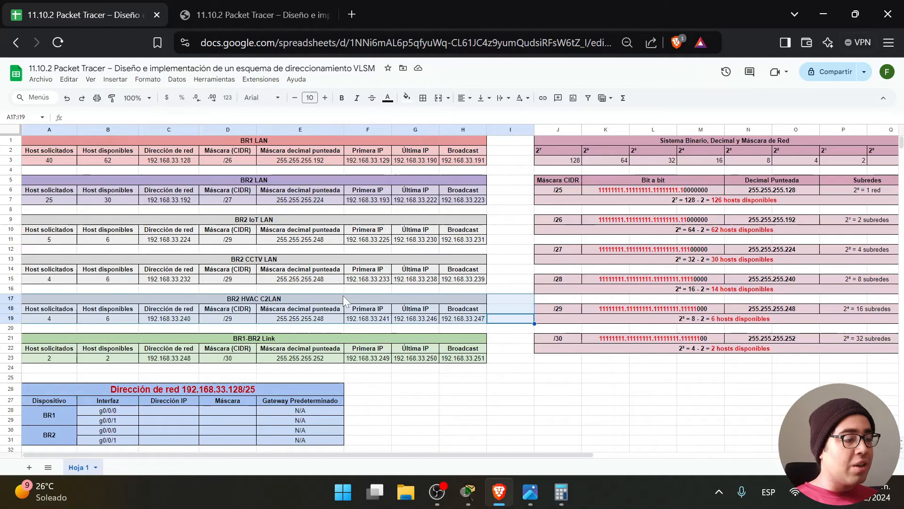
left_click(562, 490)
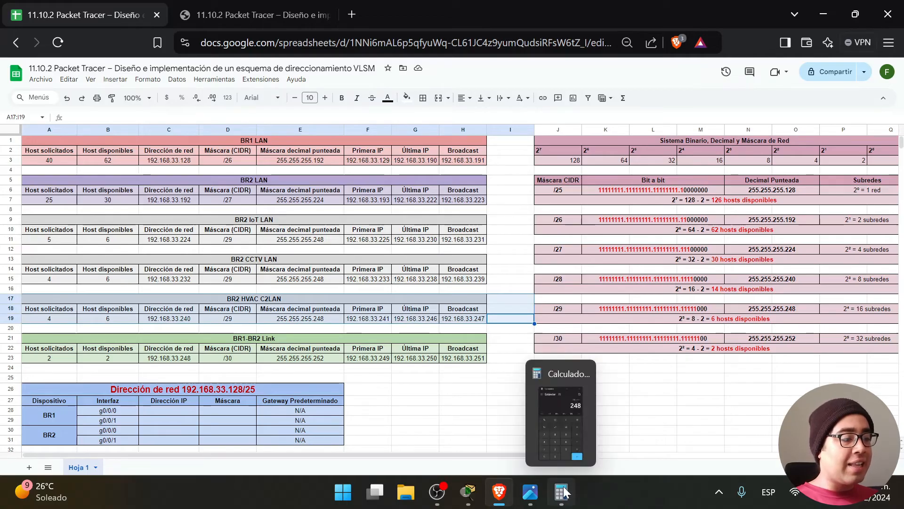
left_click(504, 245)
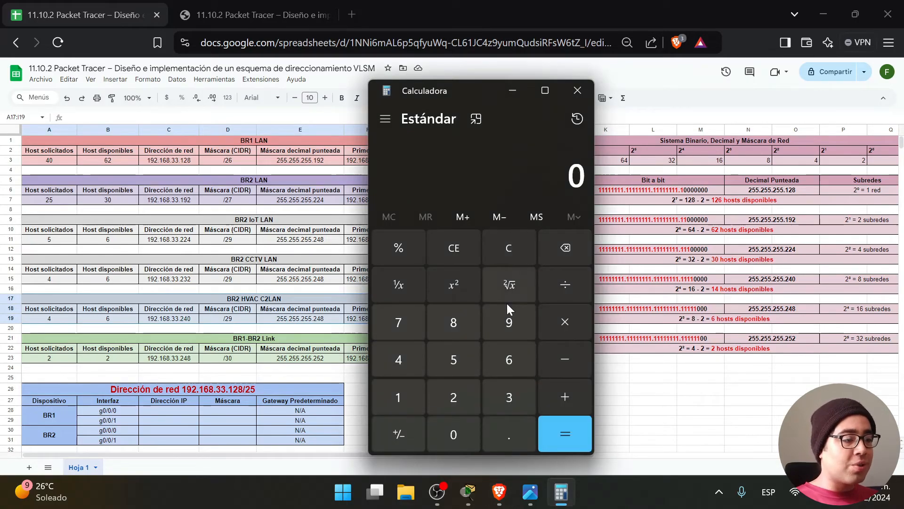
left_click(453, 323)
left_click(565, 322)
left_click(531, 398)
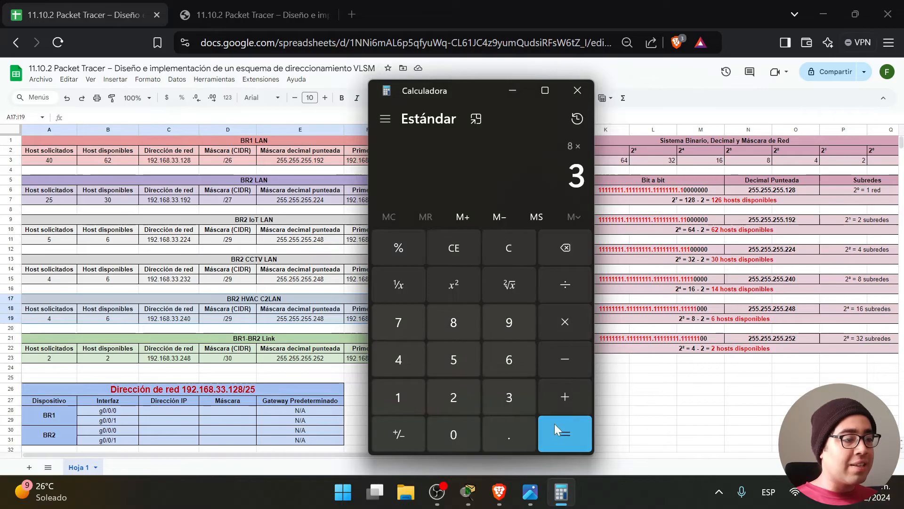
left_click(570, 434)
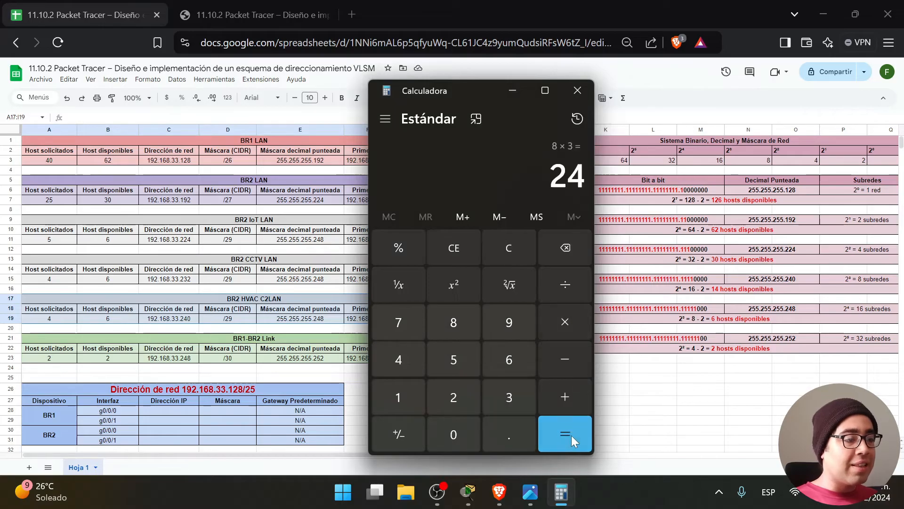
left_click(578, 90)
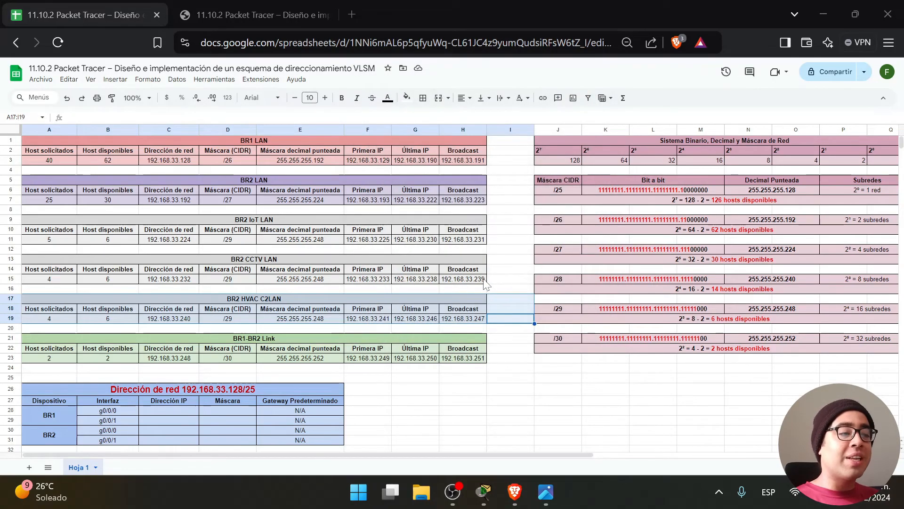
left_click(546, 493)
left_click(546, 492)
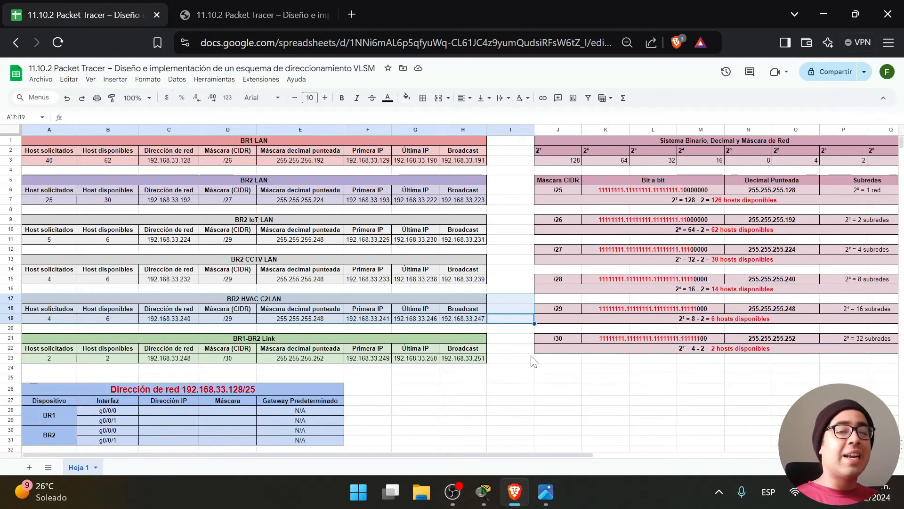
left_click(516, 328)
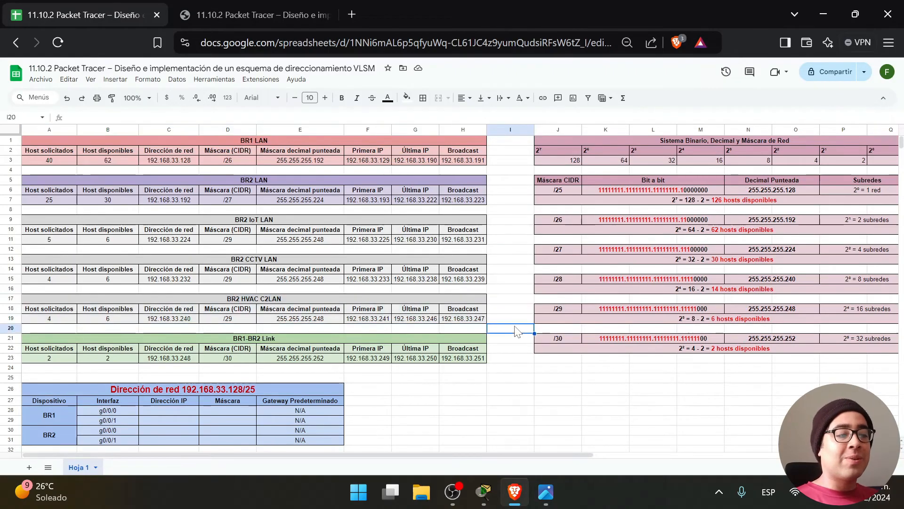
left_click_drag(511, 319, 47, 141)
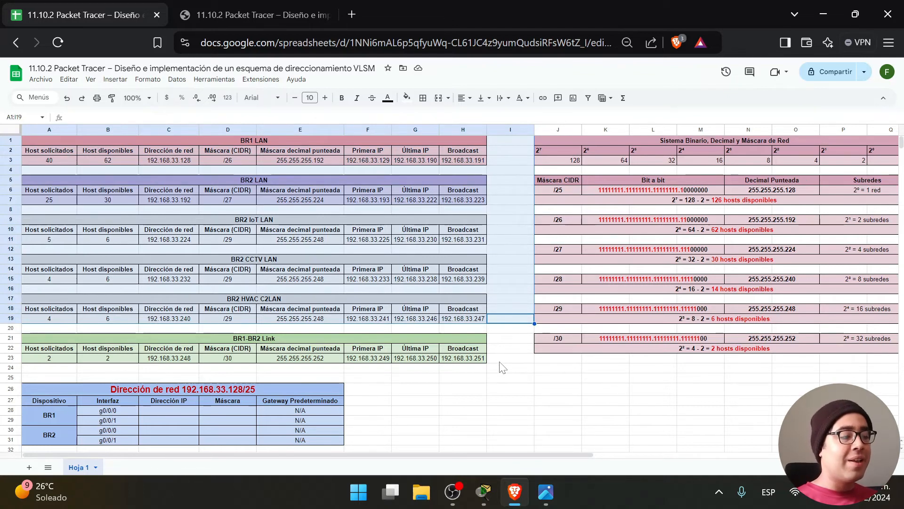
left_click(213, 14)
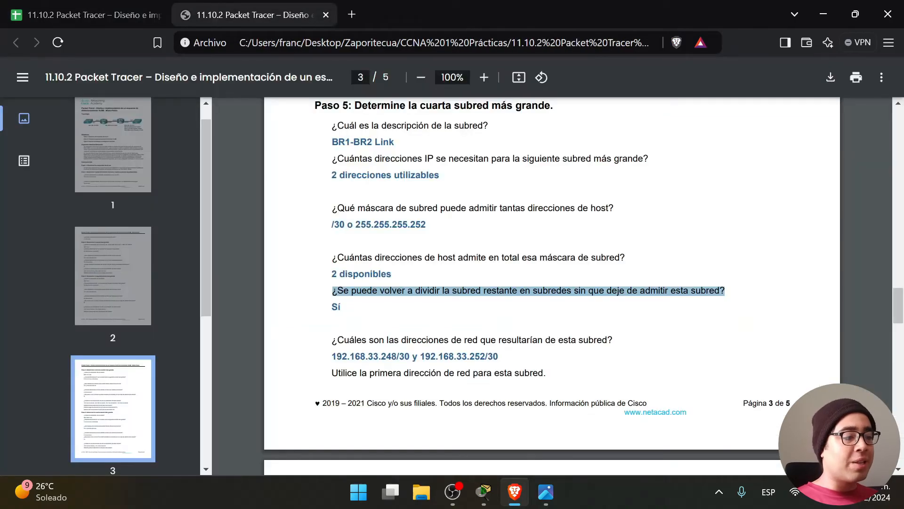
Review the spreadsheet's /30 available-hosts note without changing it.
left_click(380, 303)
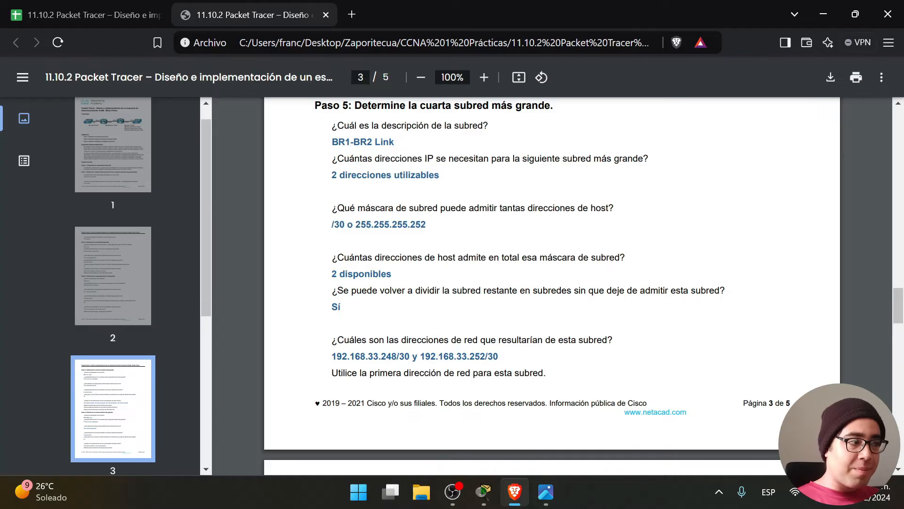
left_click(94, 14)
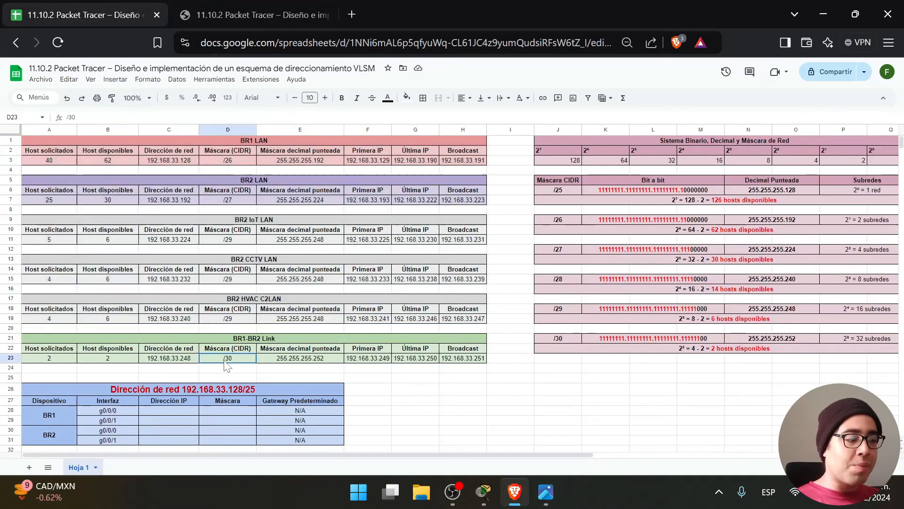
left_click(537, 399)
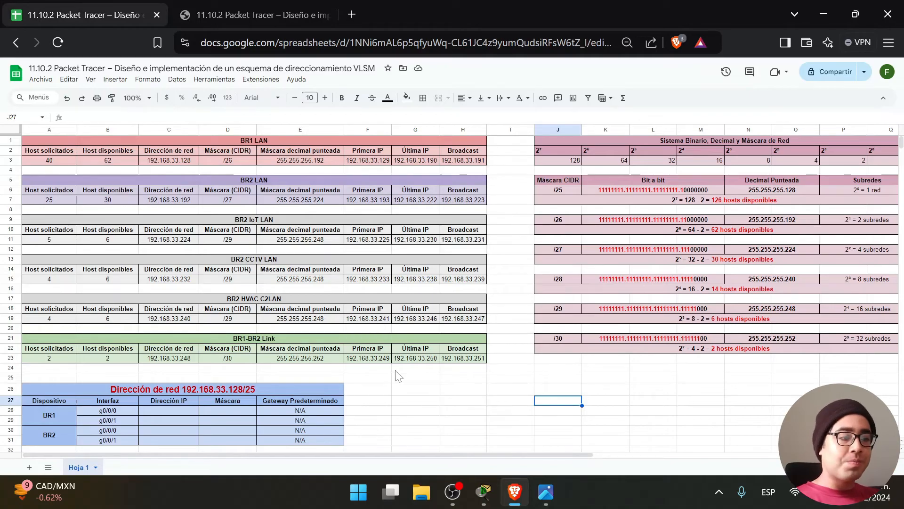
left_click(690, 351)
key("Return")
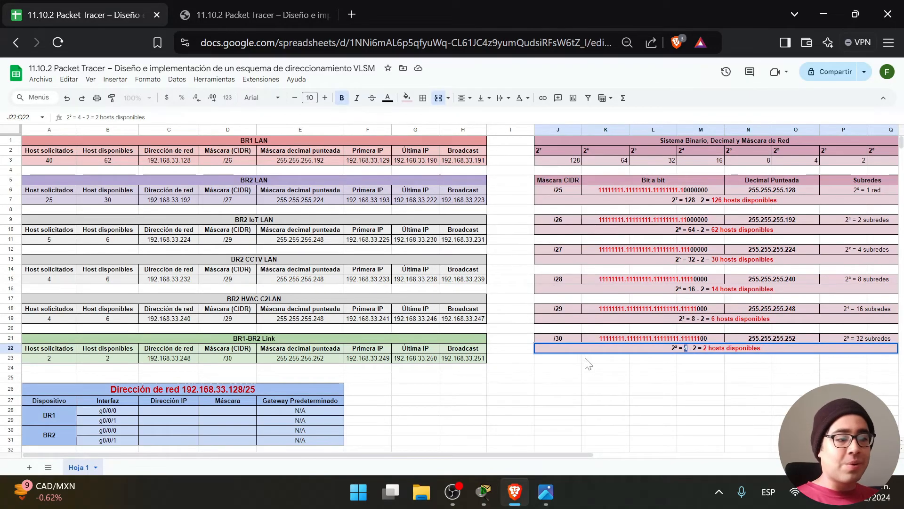
left_click(470, 377)
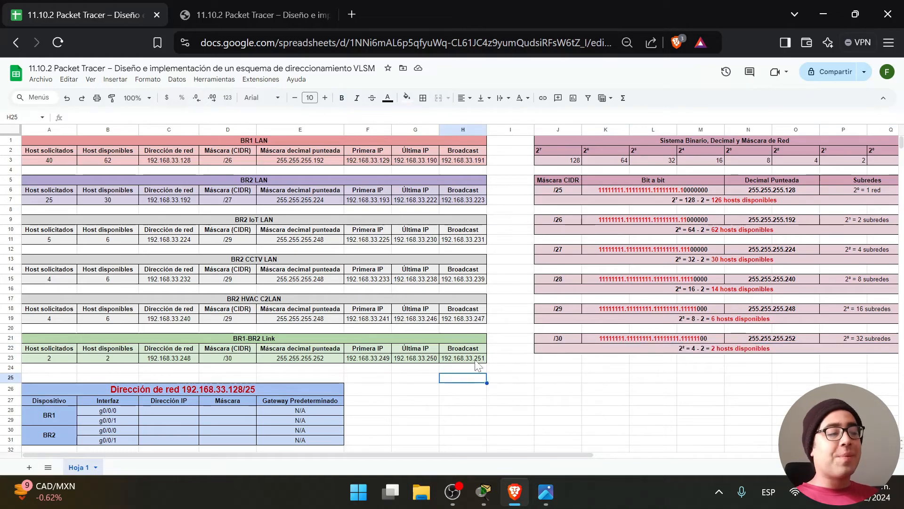
Match the PDF's 192.168.33.248/30 and 192.168.33.252/30 with the spreadsheet's BR1-BR2 Link row.
left_click(264, 6)
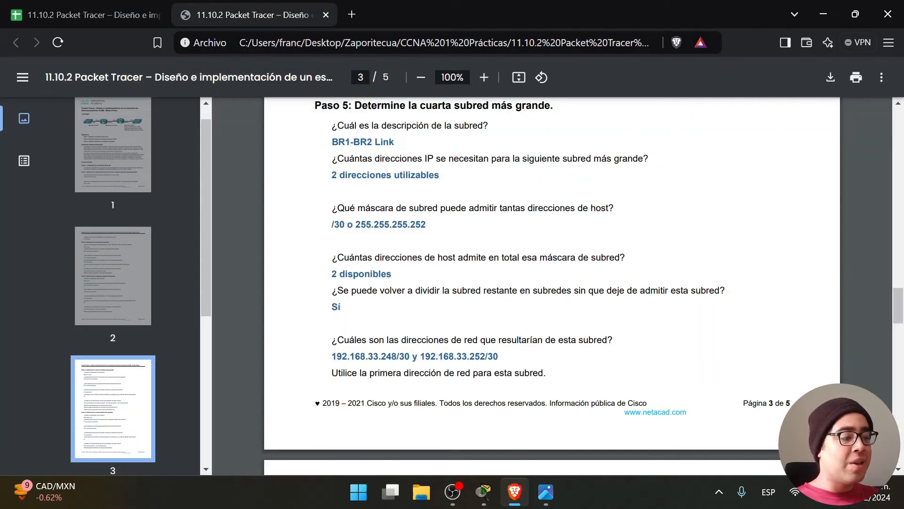
left_click_drag(332, 356, 410, 356)
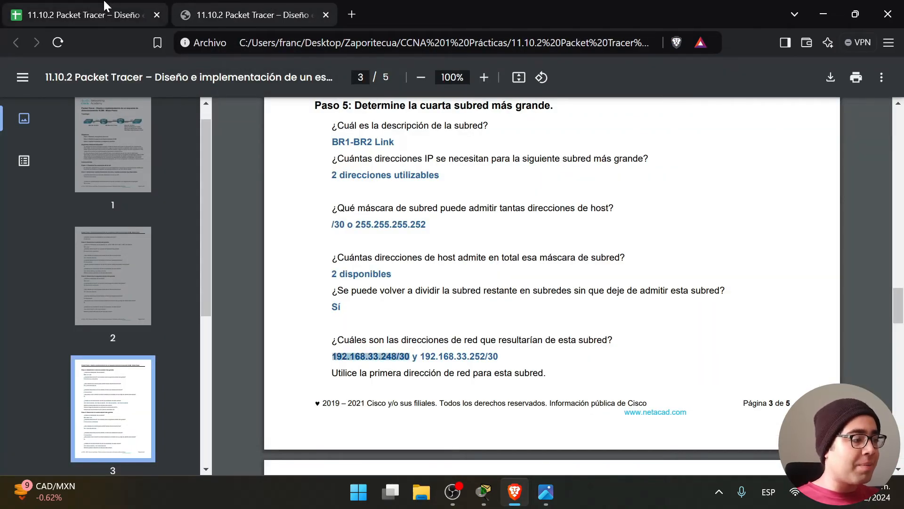
left_click(85, 14)
left_click(168, 358)
left_click(234, 7)
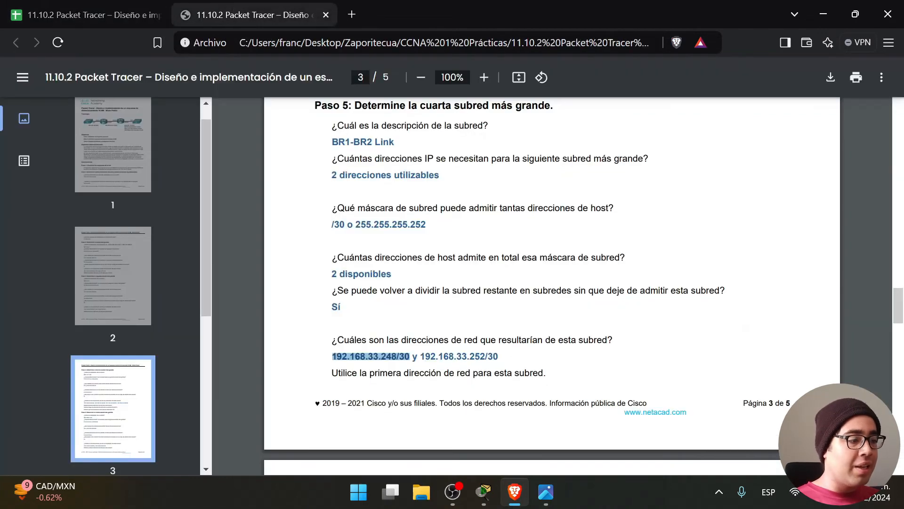
left_click(433, 356)
left_click_drag(421, 356, 498, 357)
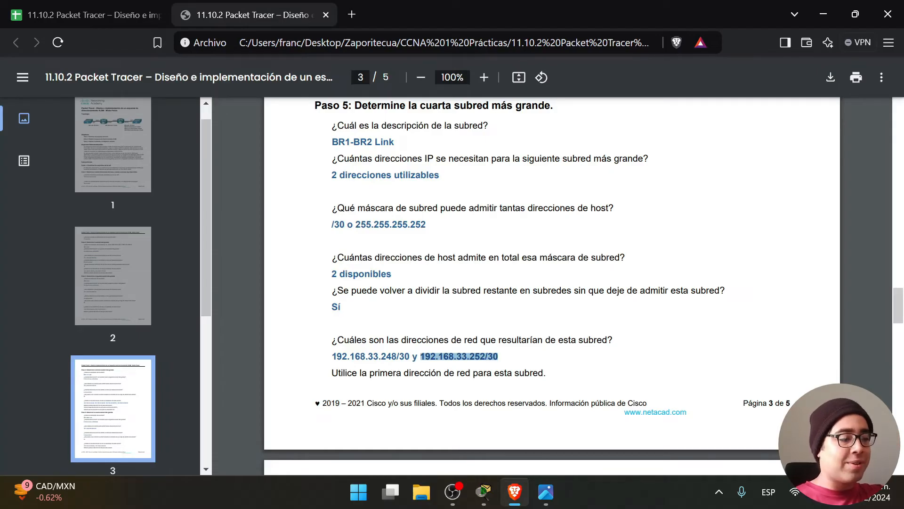
left_click_drag(517, 362, 420, 357)
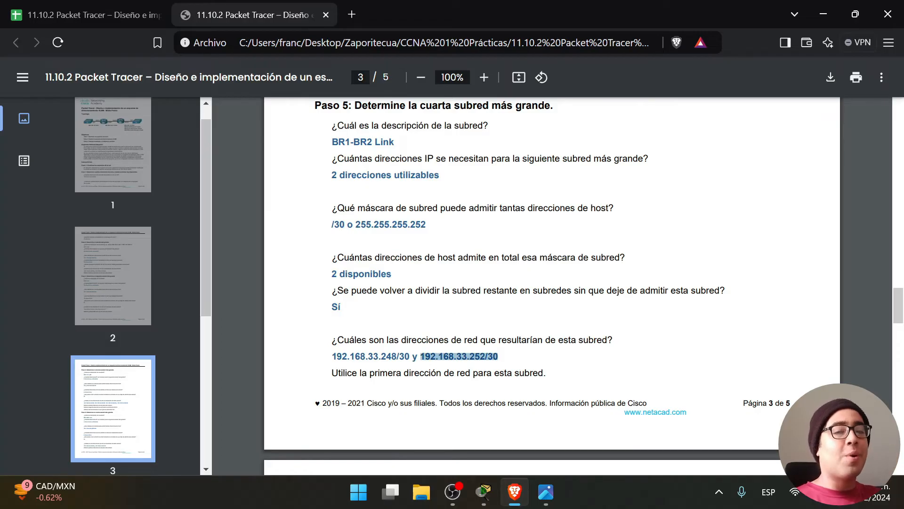
left_click(127, 3)
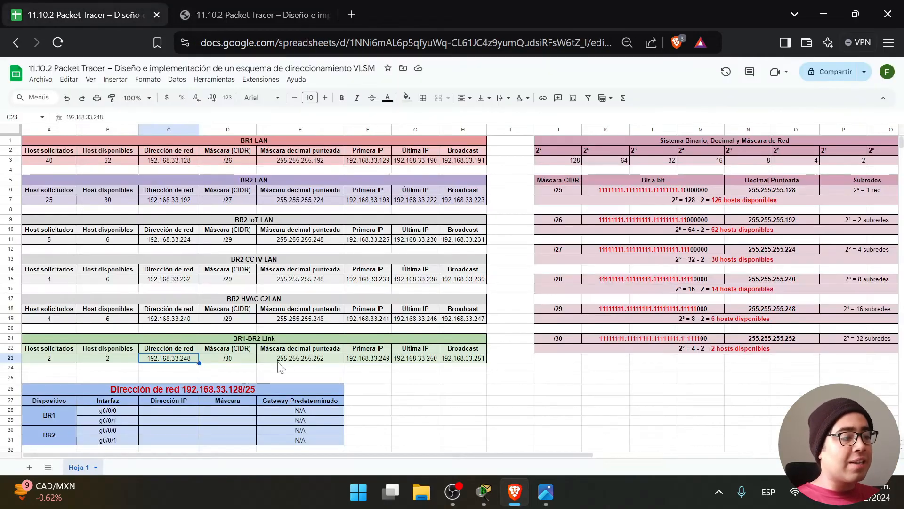
left_click_drag(496, 360, 85, 346)
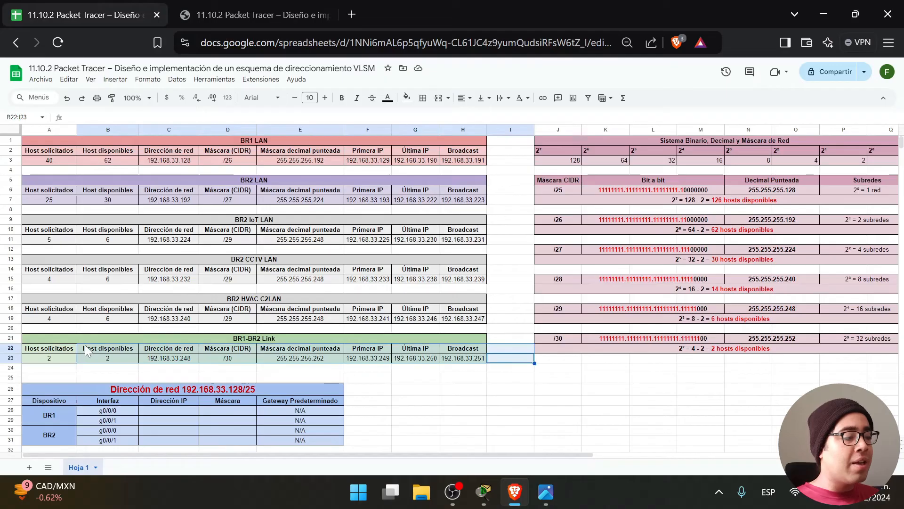
left_click(438, 401)
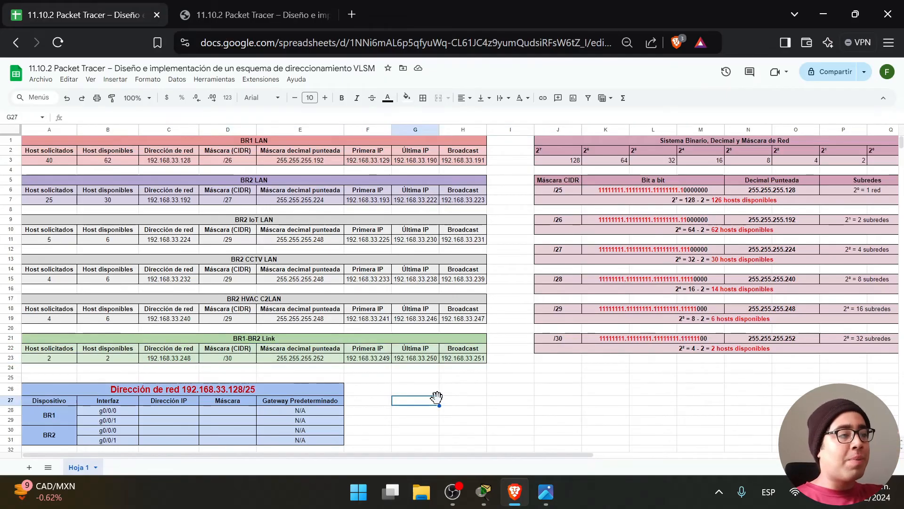
left_click(255, 15)
left_click(519, 359)
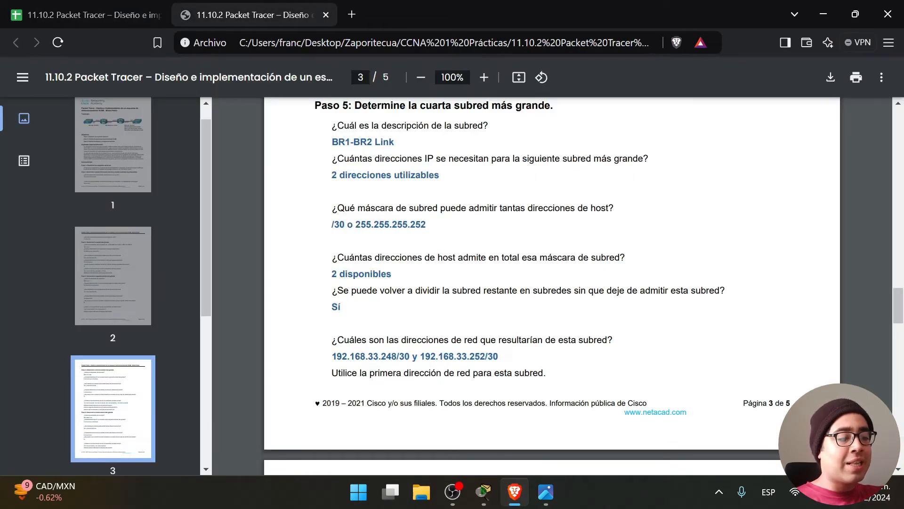
left_click_drag(420, 356, 498, 356)
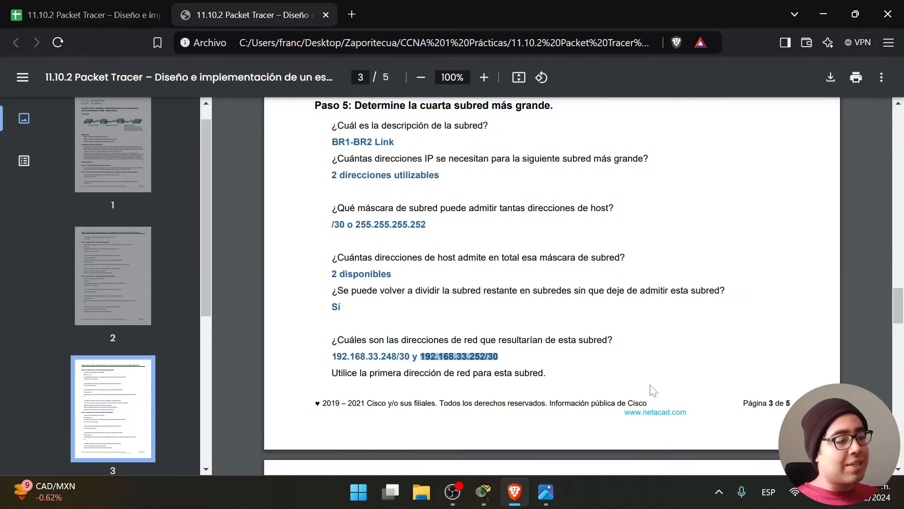
Scroll to page 4's subnet table and compare it with the spreadsheet tables A1:I23.
scroll(561, 376, "down", 1)
scroll(560, 376, "down", 5)
left_click(71, 11)
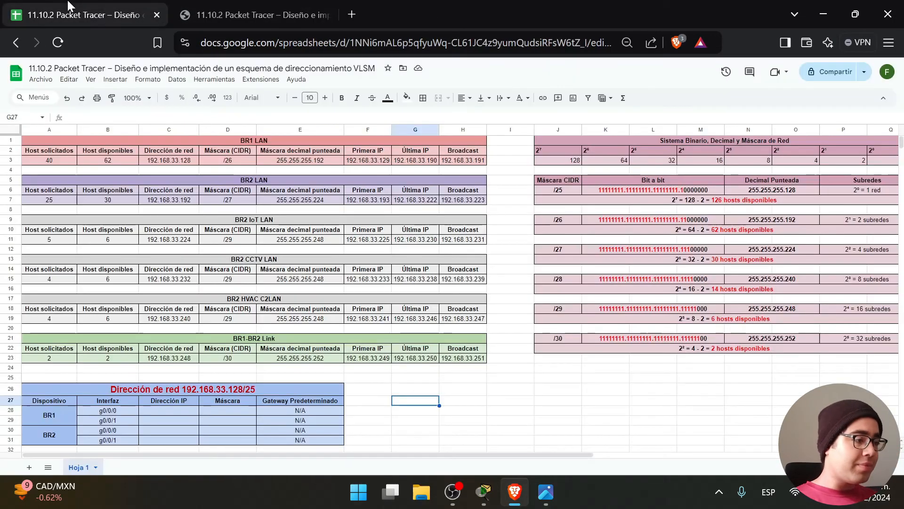
left_click(263, 7)
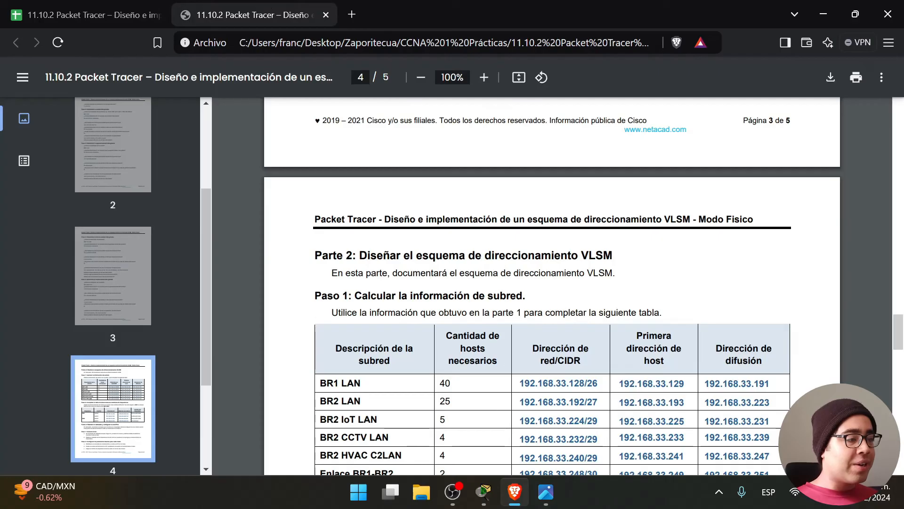
scroll(551, 283, "down", 2)
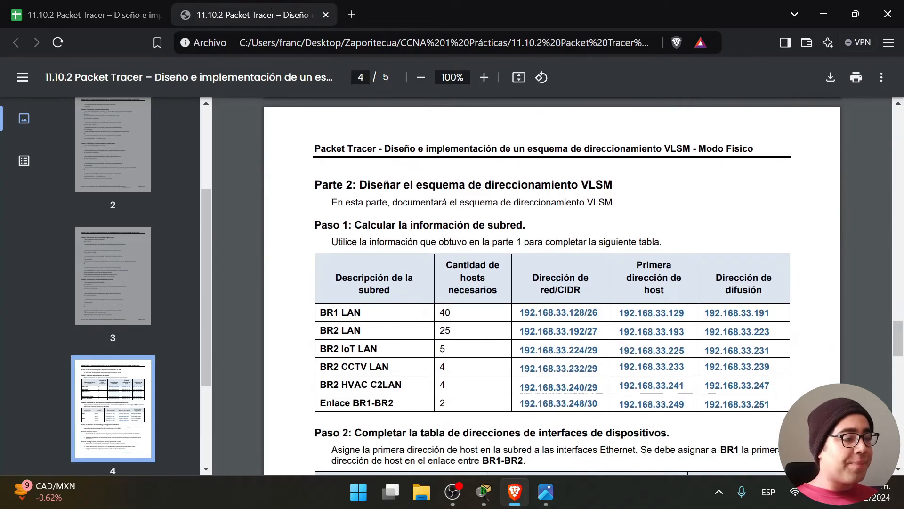
scroll(749, 315, "down", 2)
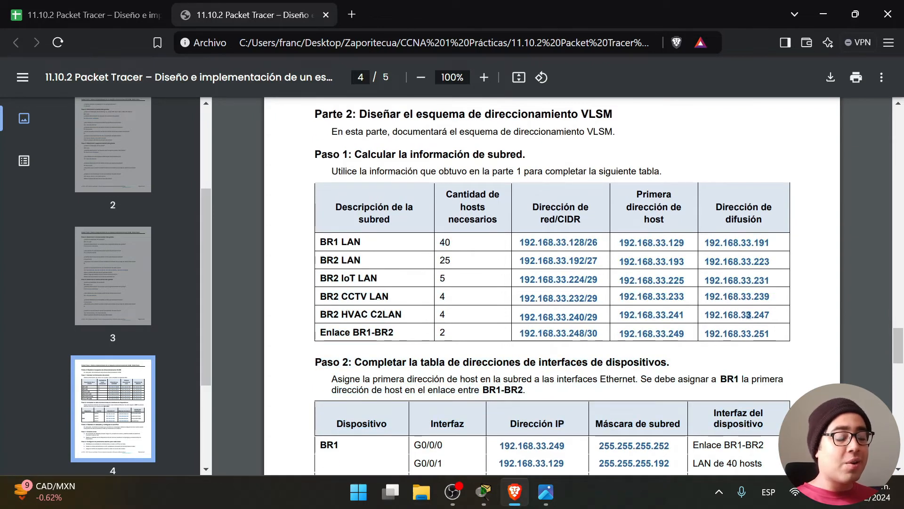
mouse_move(770, 333)
left_mouse_down()
mouse_move(555, 261)
mouse_move(455, 243)
mouse_move(666, 280)
mouse_move(765, 334)
left_mouse_up()
left_click(456, 244)
left_click(764, 334)
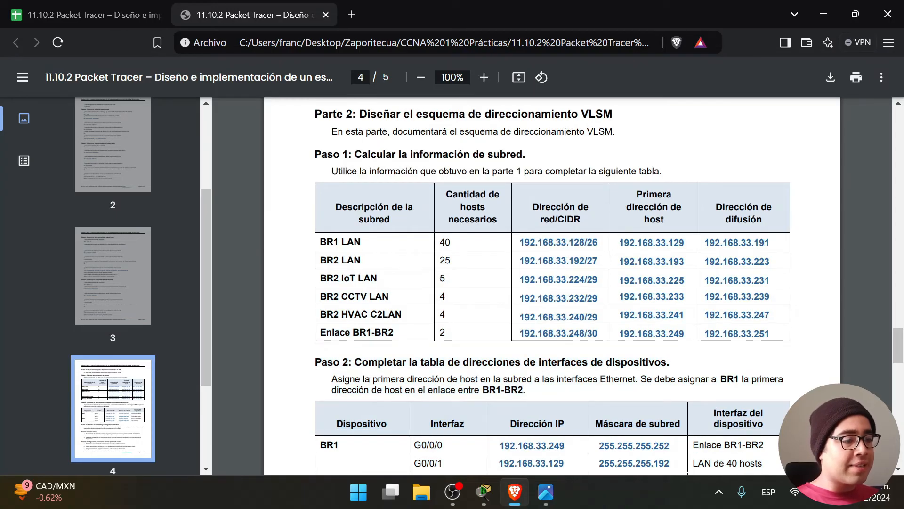
key("ctrl+Tab")
left_click_drag(499, 358, 47, 140)
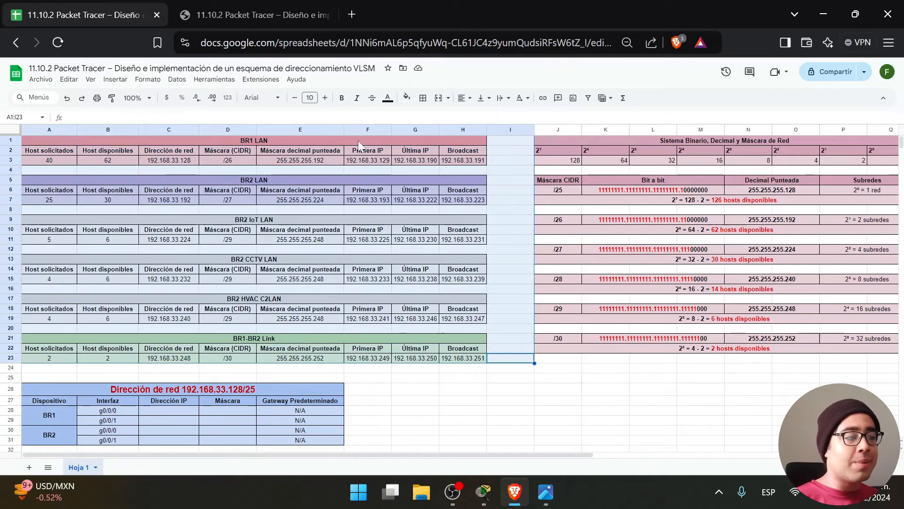
left_click(252, 10)
Read Paso 2's rule assigning first host addresses to the BR1 and BR2 interfaces.
scroll(485, 308, "down", 1)
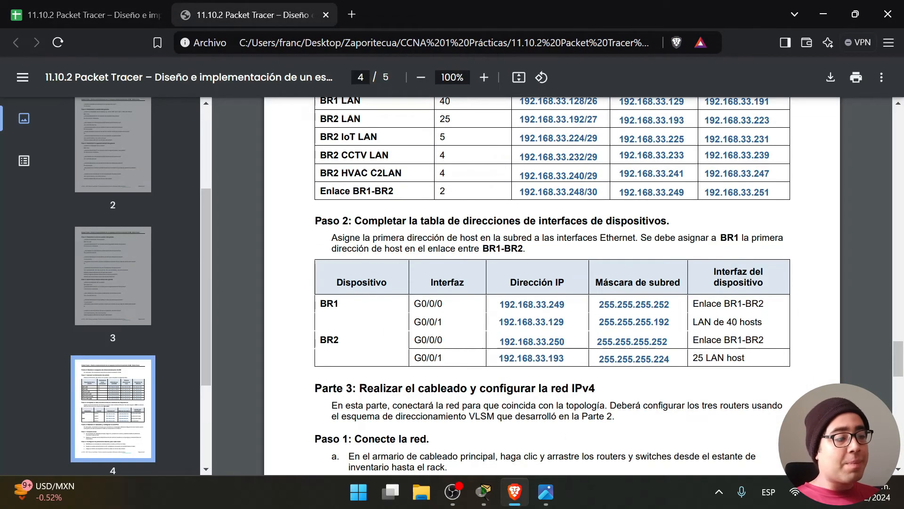
left_click_drag(332, 238, 523, 249)
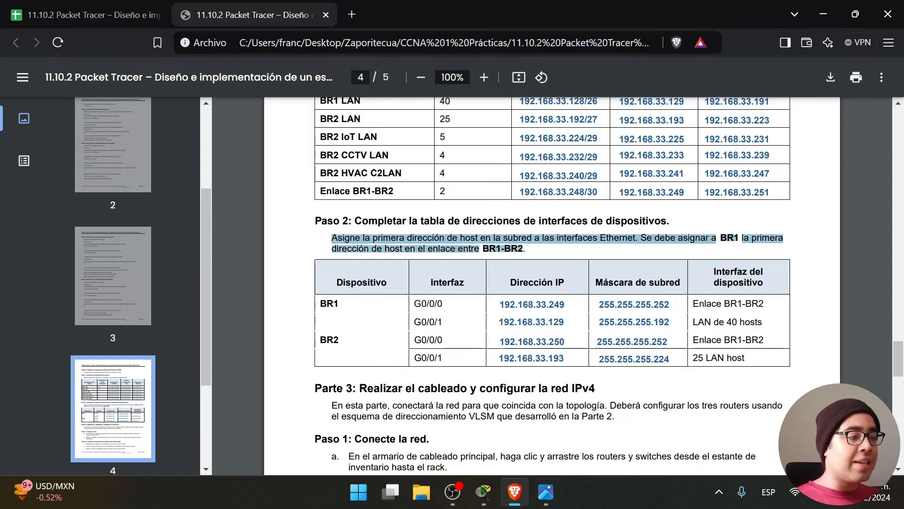
left_click(526, 250)
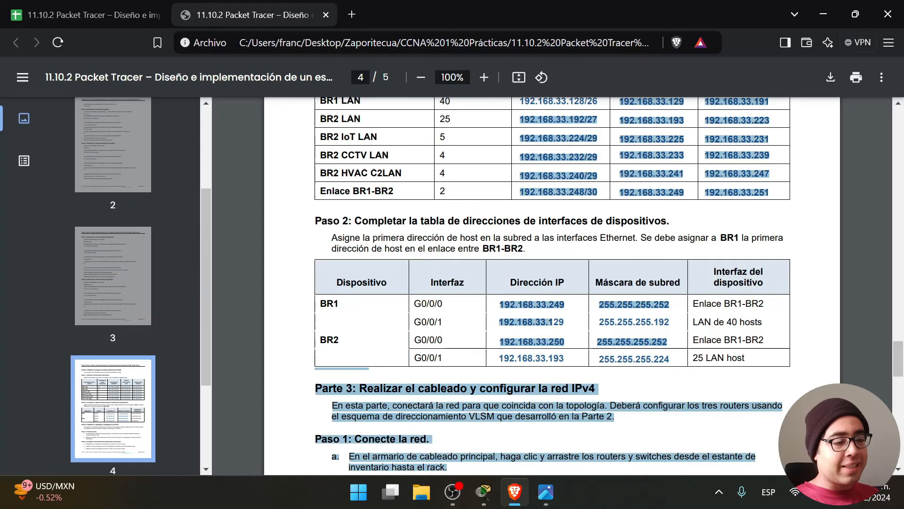
Locate the spreadsheet's empty interface address table B27:E31.
left_click(71, 7)
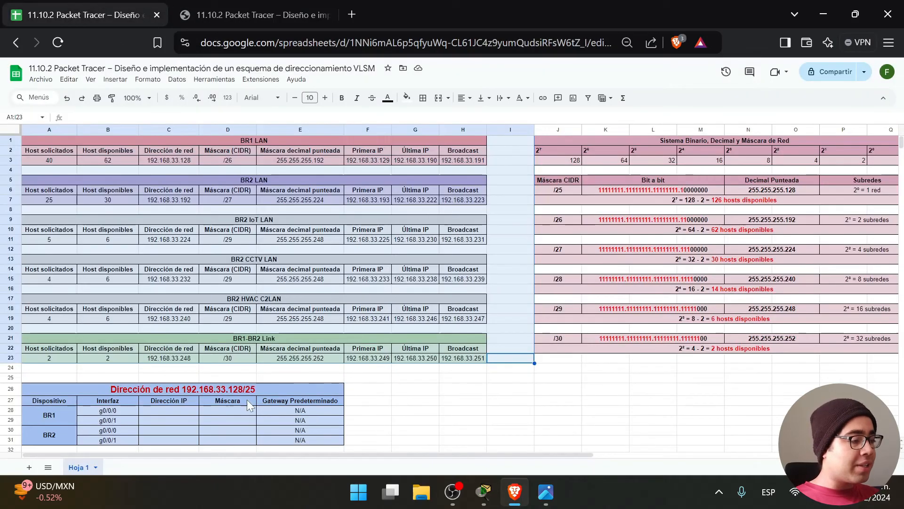
left_click(405, 401)
scroll(405, 402, "down", 3)
left_click_drag(304, 370, 113, 333)
left_click(228, 399)
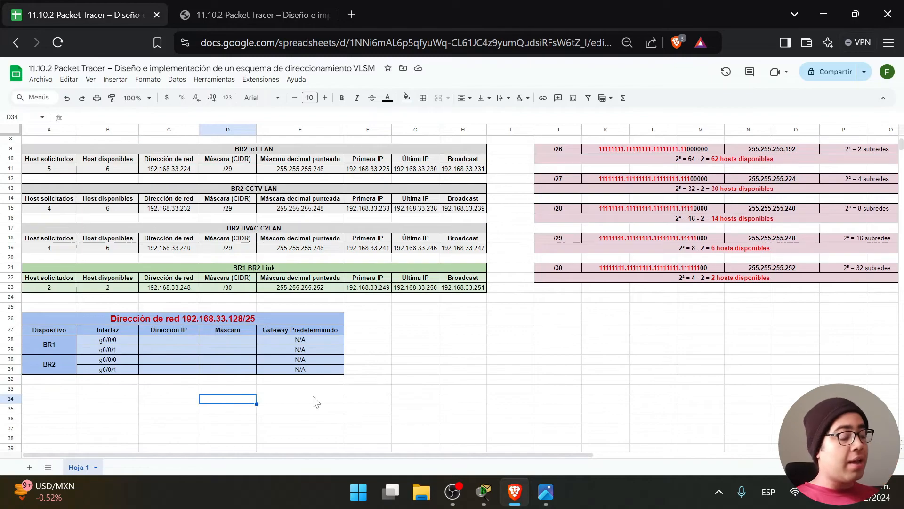
left_click(551, 494)
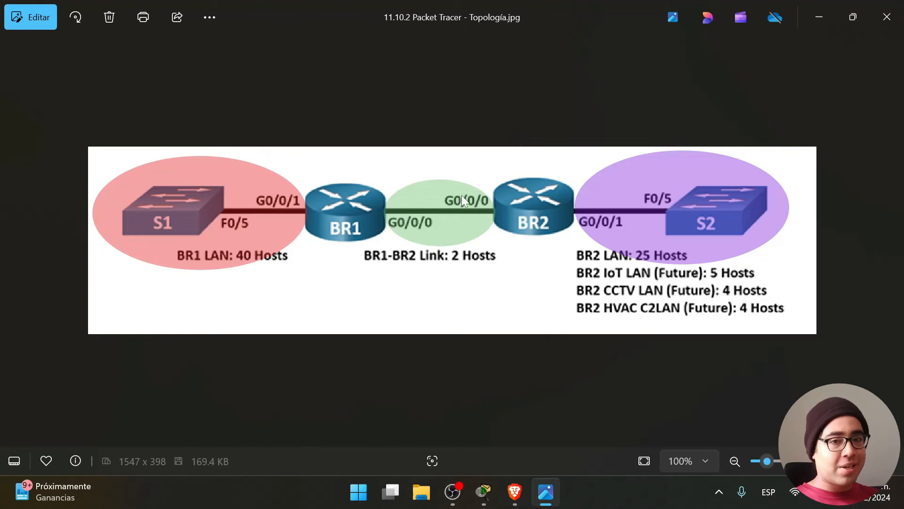
mouse_move(466, 504)
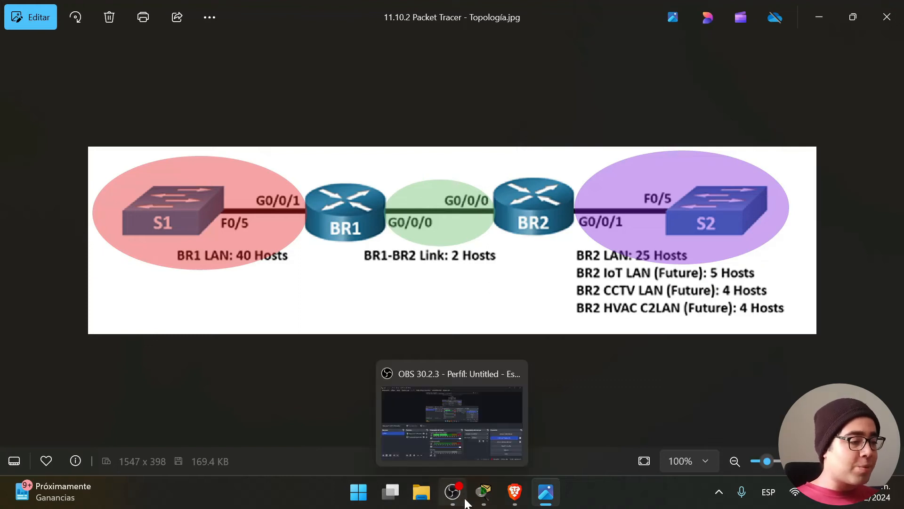
left_click(515, 492)
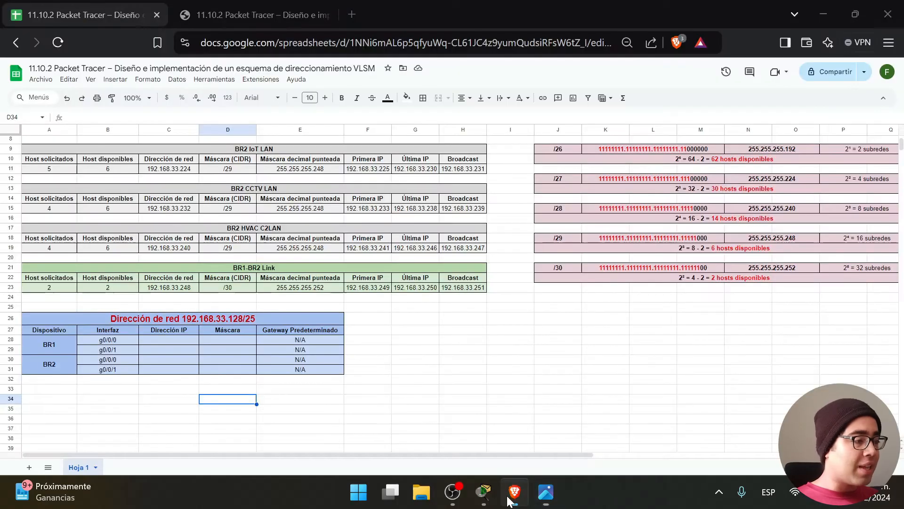
Fill BR1 g0/0/0 with 192.168.33.249 and mask 255.255.255.252, zoomed to 110%.
left_click(176, 337)
scroll(182, 389, "up", 3)
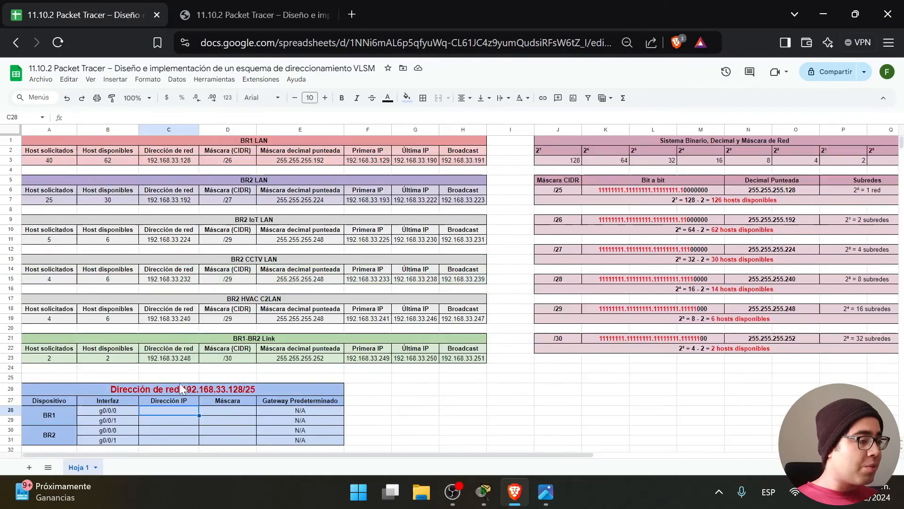
key("ctrl+plus")
scroll(184, 389, "down", 3)
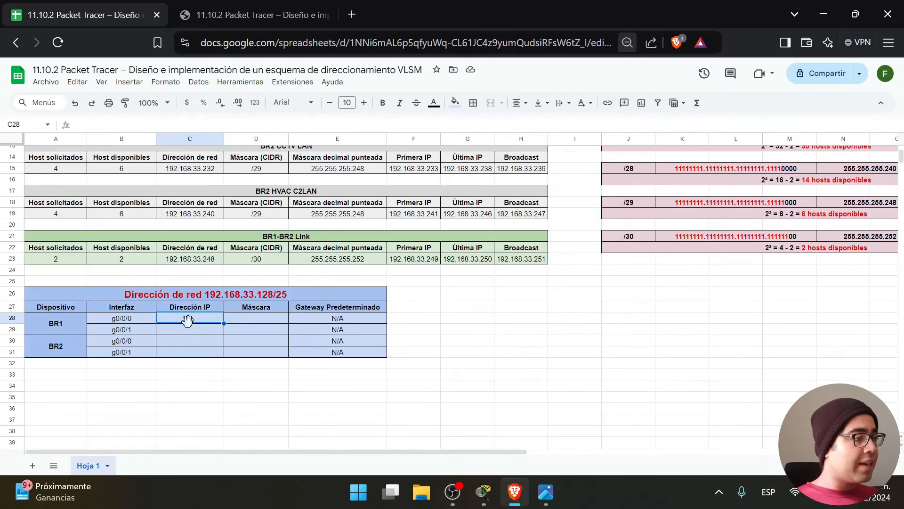
left_click(545, 498)
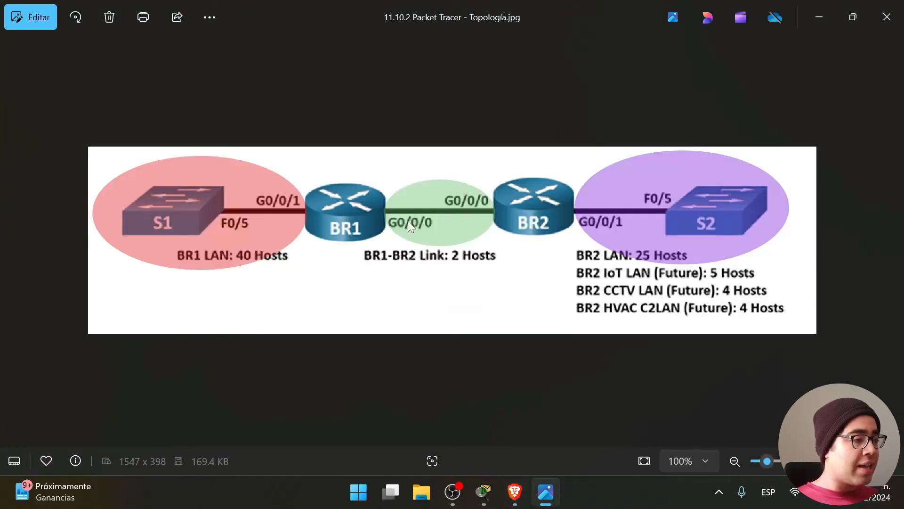
left_click(819, 17)
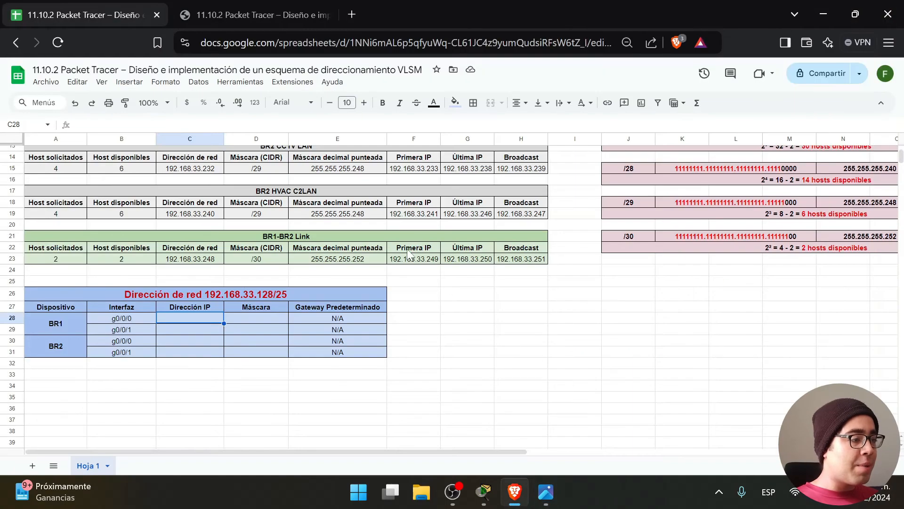
left_click(408, 263)
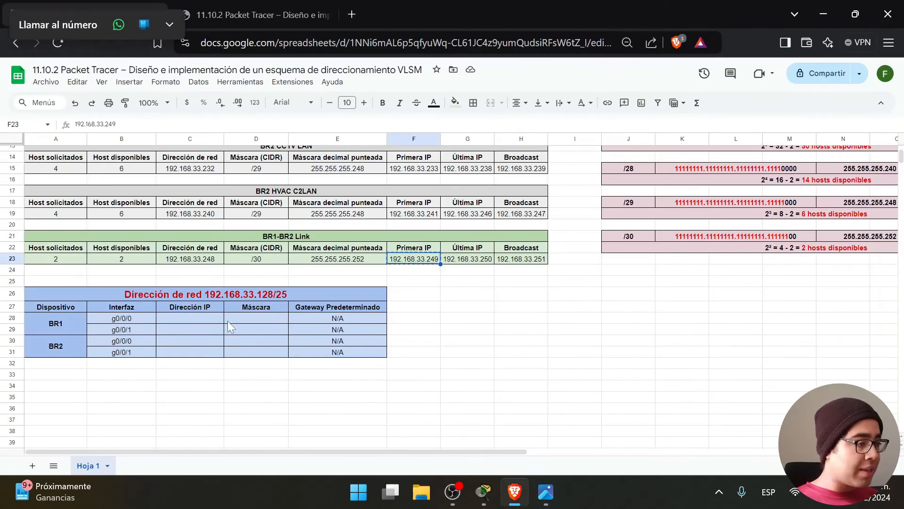
left_click(194, 318)
type("192.168.33.249")
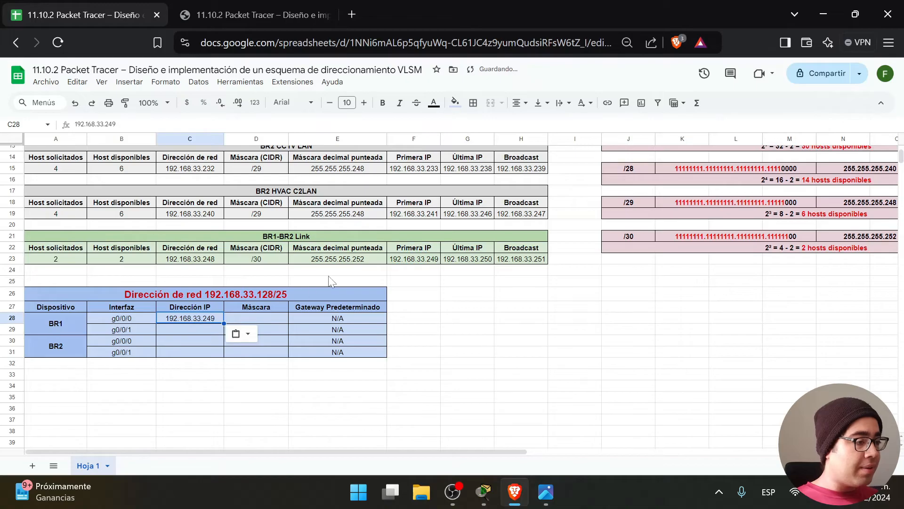
left_click(360, 264)
left_click(242, 319)
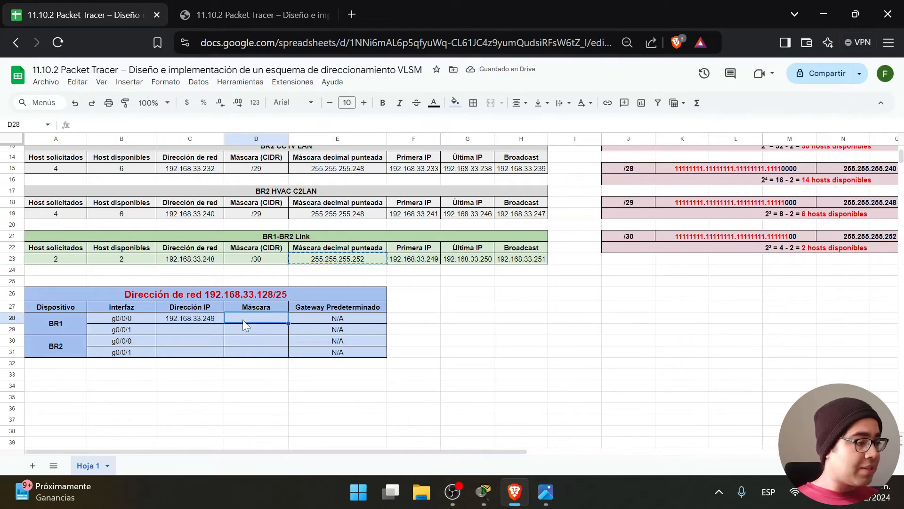
type("255.255.255.252")
Fill BR1 g0/0/1 with 192.168.33.129 and mask 255.255.255.192, checking the topology image.
left_click(194, 326)
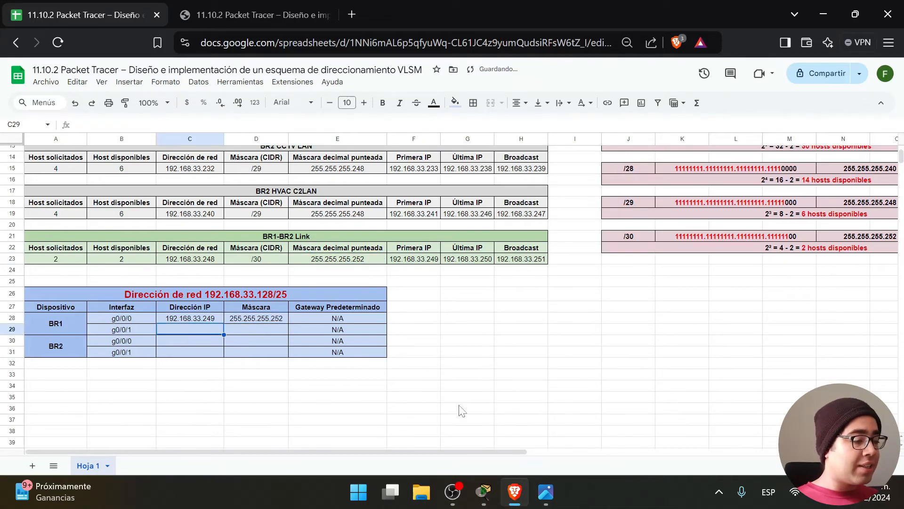
left_click(546, 492)
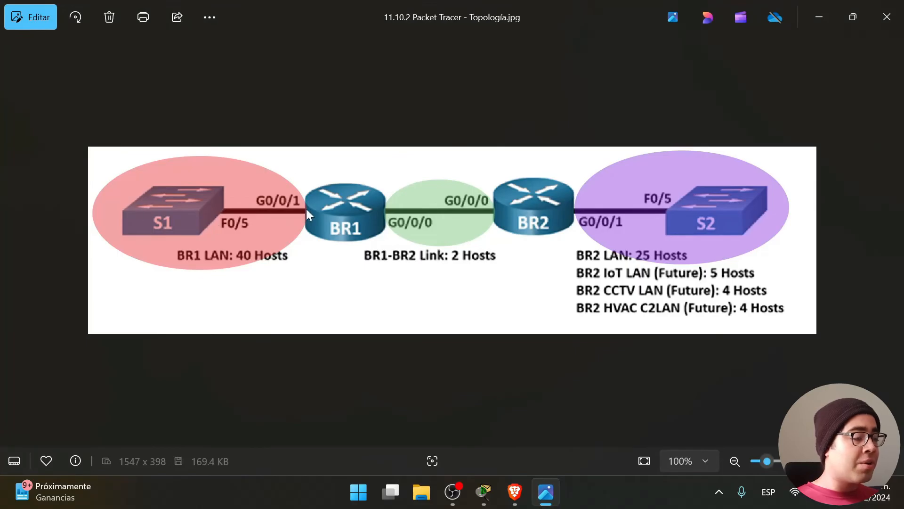
key("alt+Tab")
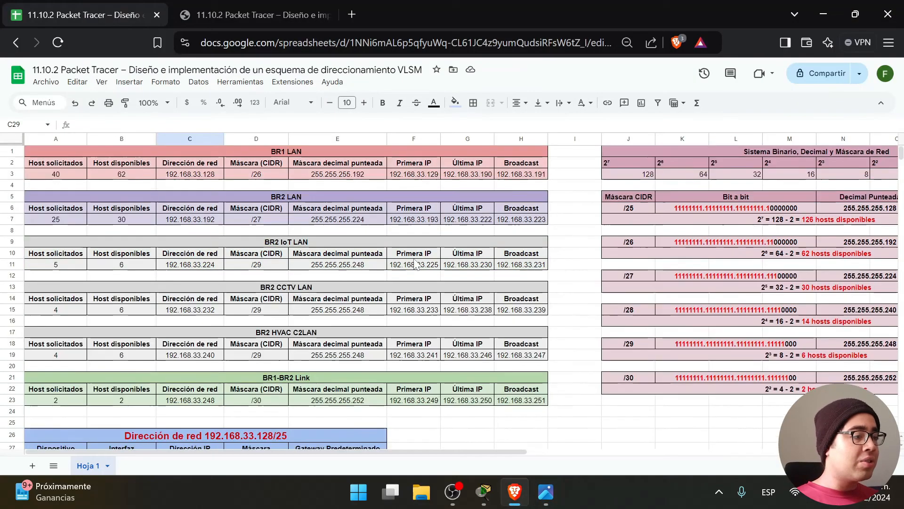
left_click(425, 176)
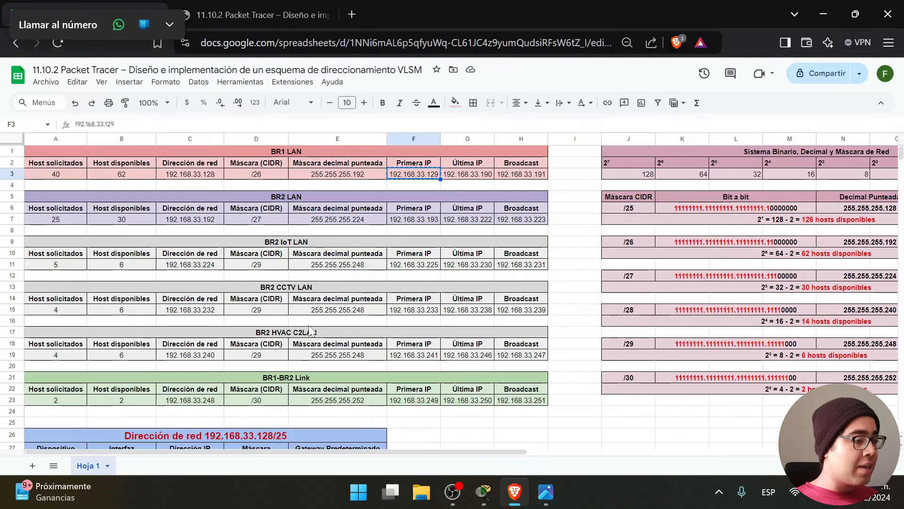
scroll(493, 427, "down", 5)
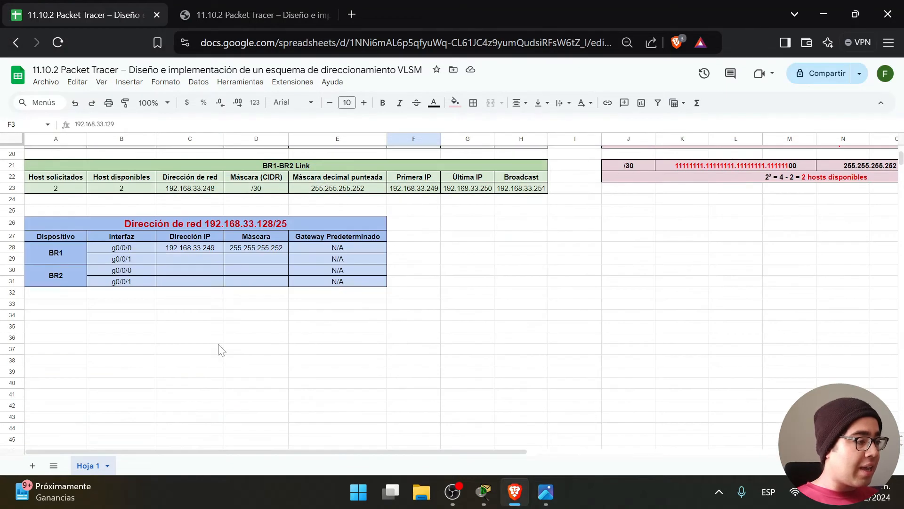
left_click(202, 257)
type("192.168.33.129")
scroll(410, 325, "up", 5)
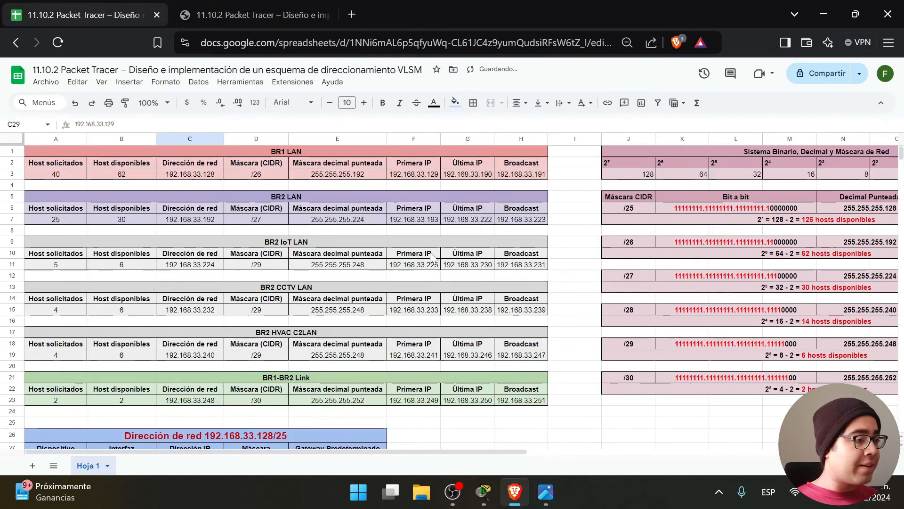
left_click(343, 179)
scroll(385, 362, "down", 5)
left_click(267, 259)
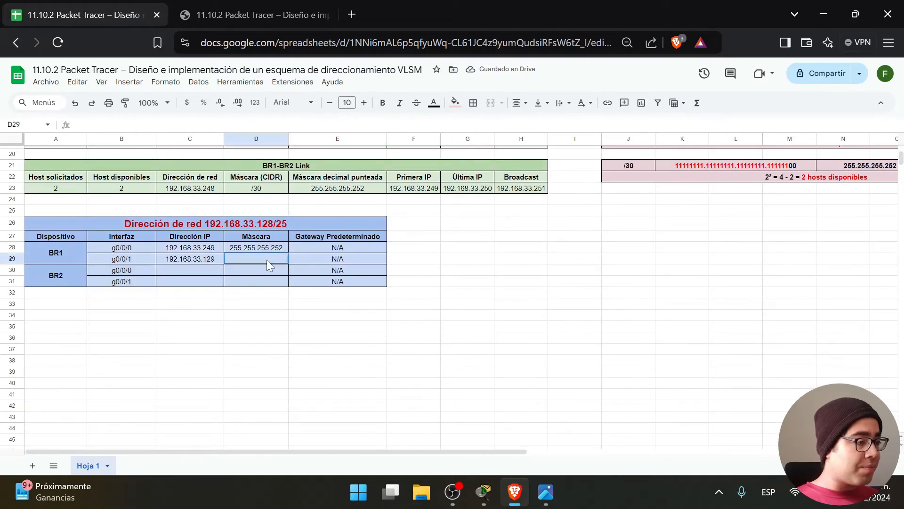
type("255.255.255.192")
left_click(435, 261)
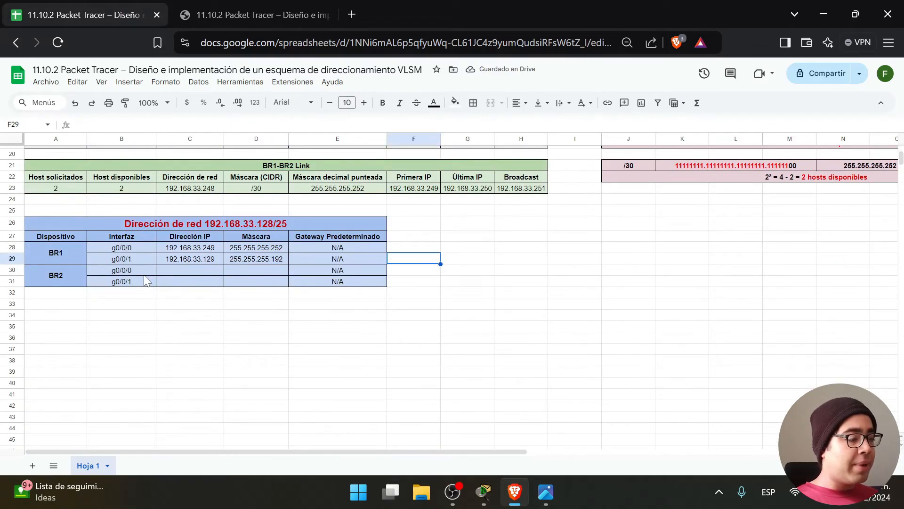
left_click(545, 491)
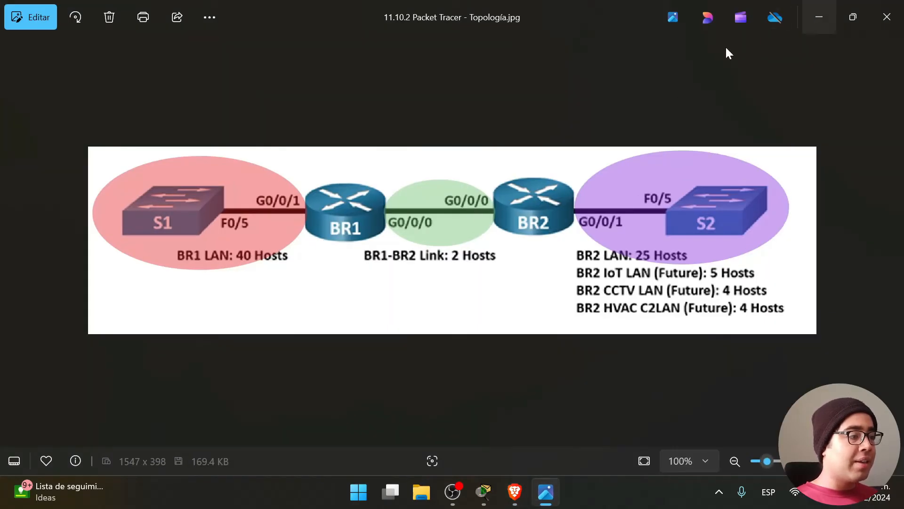
key("alt+Tab")
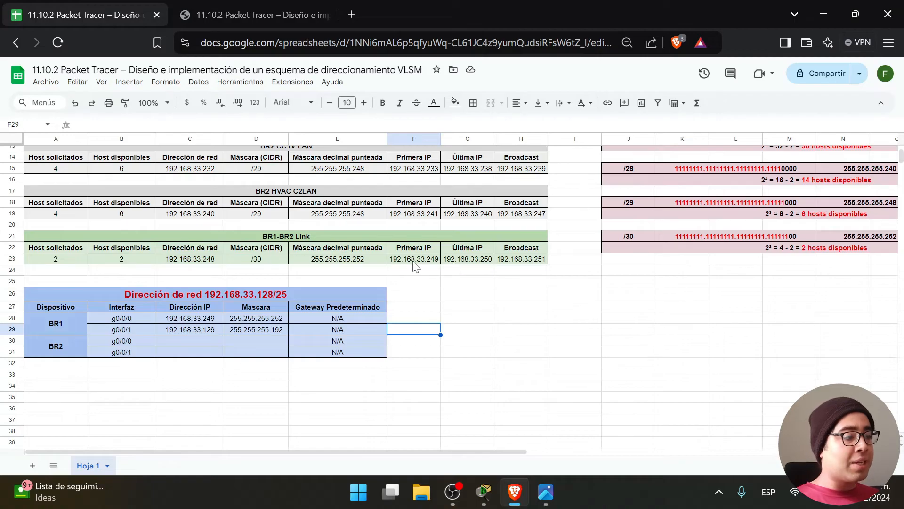
Copy 192.168.33.250 and mask 255.255.255.252 into BR2's g0/0/0 row.
left_click(484, 261)
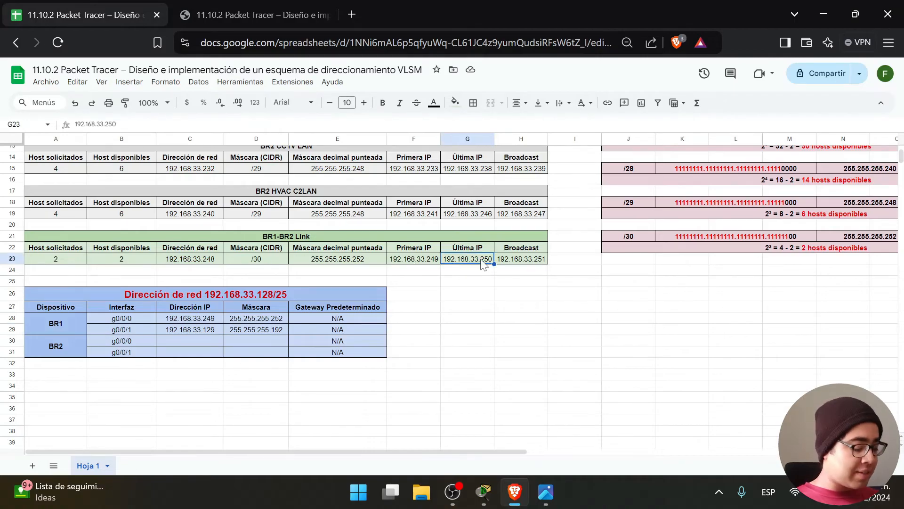
key("ctrl+c")
left_click(205, 342)
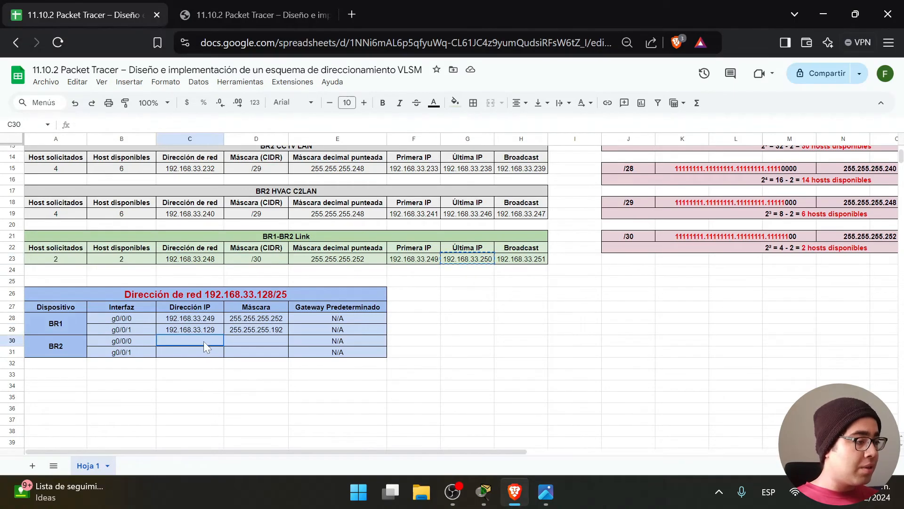
key("ctrl+v")
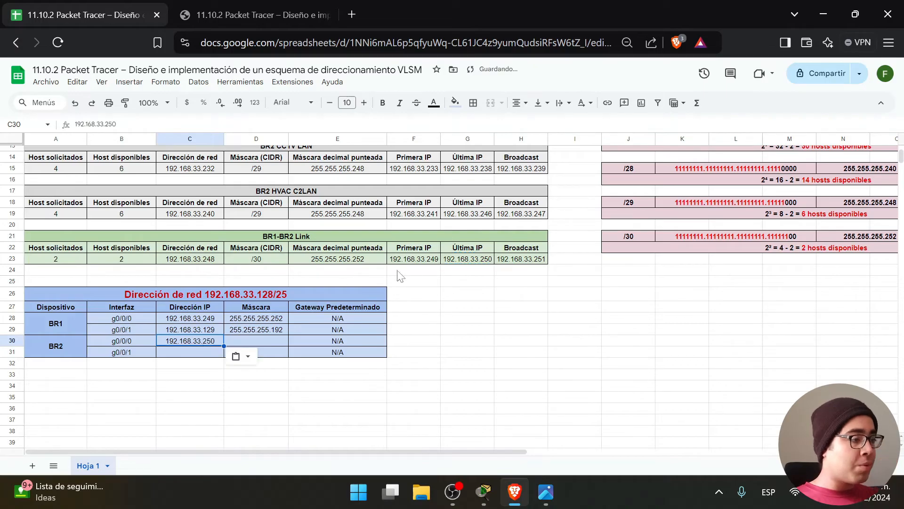
left_click(364, 262)
key("ctrl+c")
left_click(251, 343)
key("ctrl+v")
Copy 192.168.33.193 and mask 255.255.255.224 into BR2's g0/0/1 row.
left_click(191, 353)
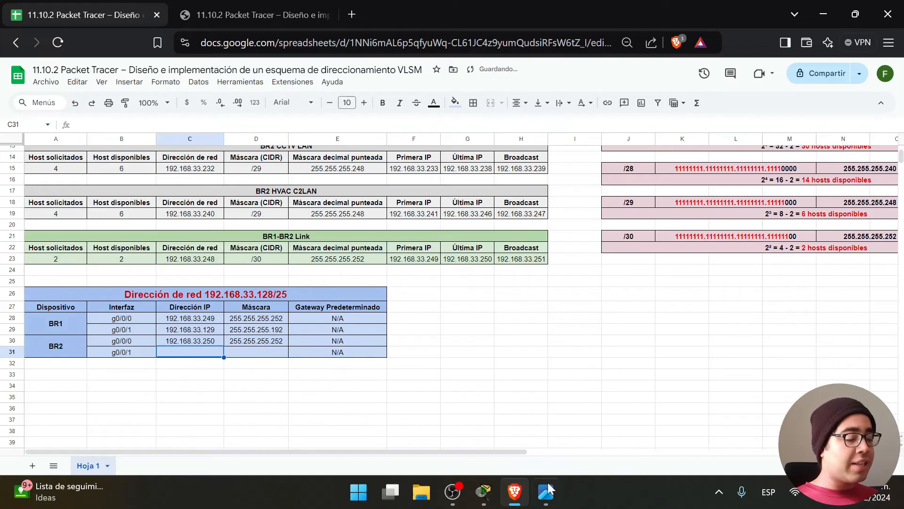
left_click(546, 491)
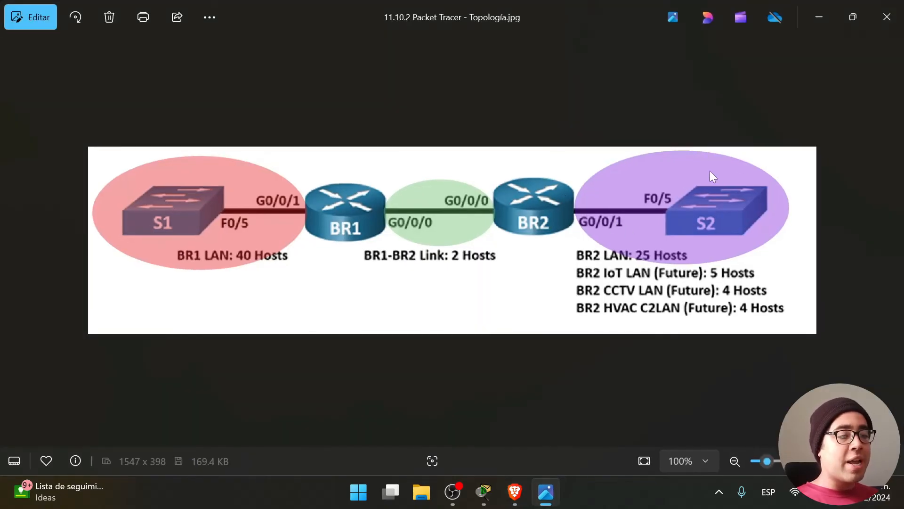
left_click(820, 16)
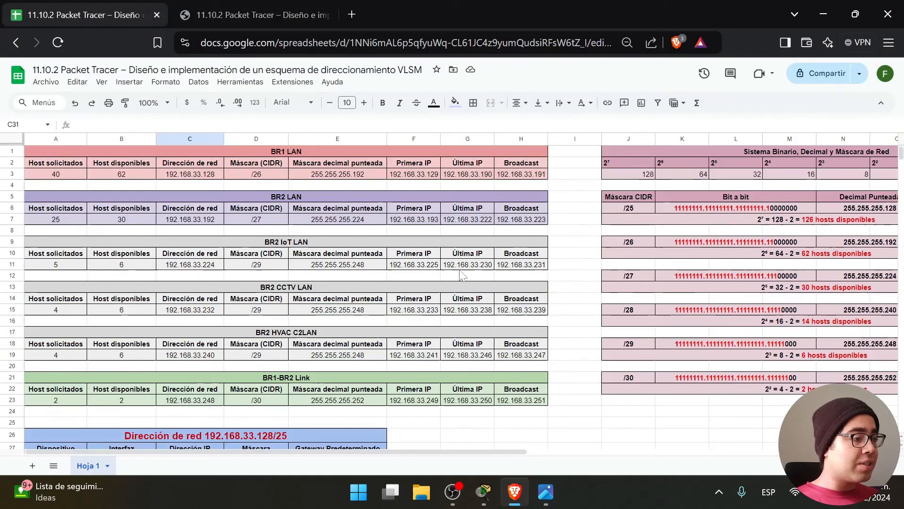
left_click(416, 220)
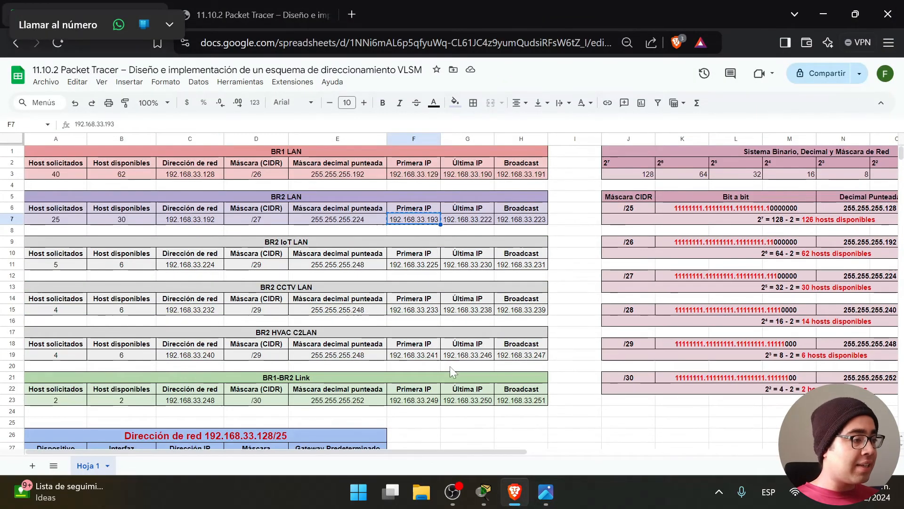
scroll(450, 424, "down", 6)
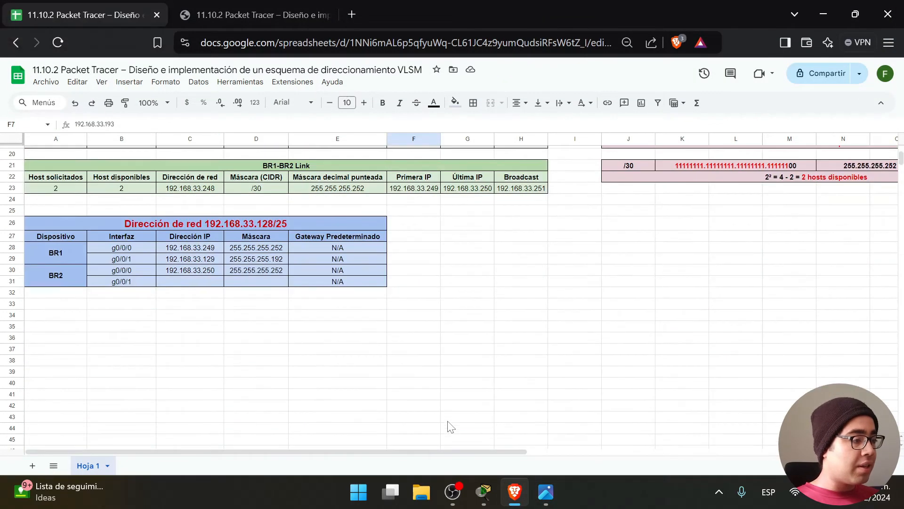
left_click(190, 281)
key("ctrl+v")
scroll(345, 280, "up", 6)
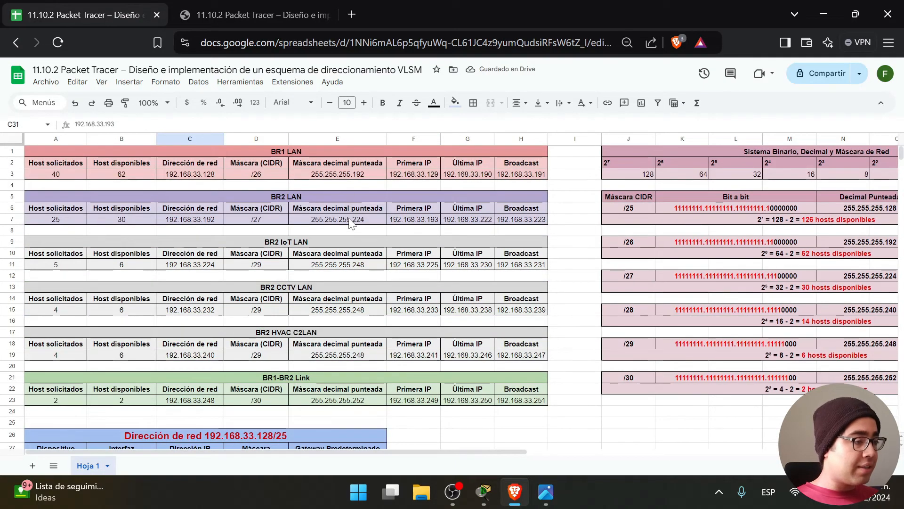
left_click(347, 219)
scroll(281, 307, "down", 4)
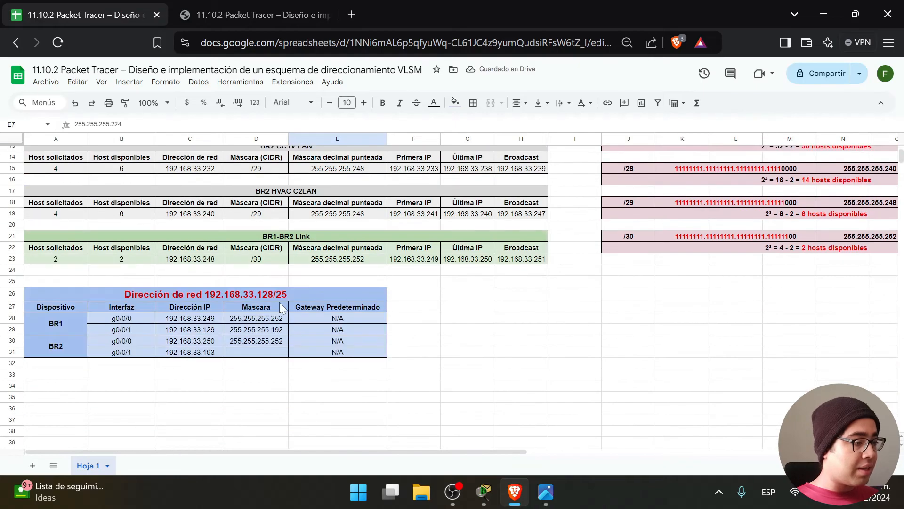
left_click(257, 350)
key("ctrl+v")
Review the four N/A default gateway entries for the router interfaces.
left_click_drag(355, 318, 351, 352)
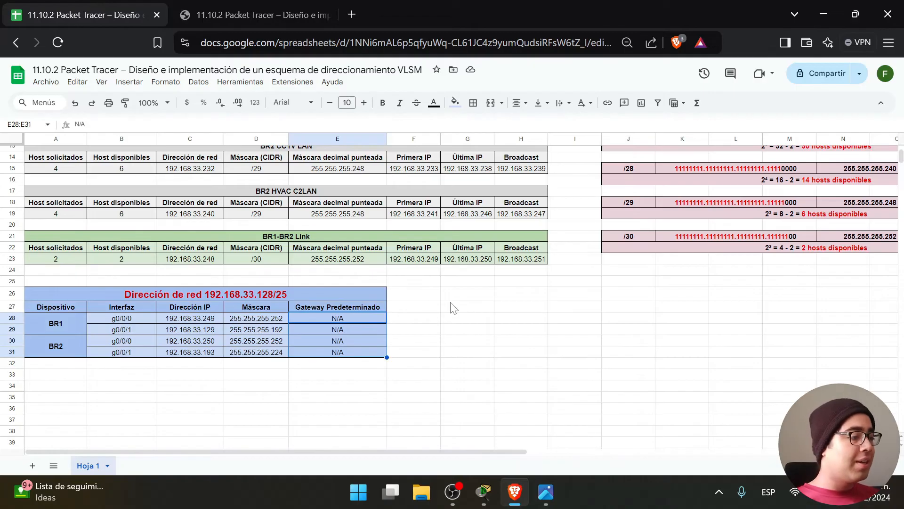
left_click(542, 429)
left_click(470, 398)
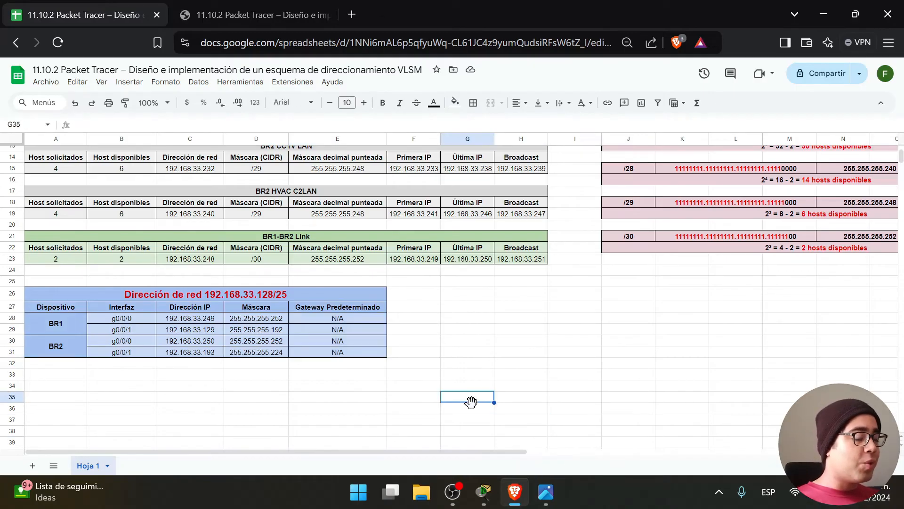
scroll(485, 398, "up", 2)
left_click(254, 15)
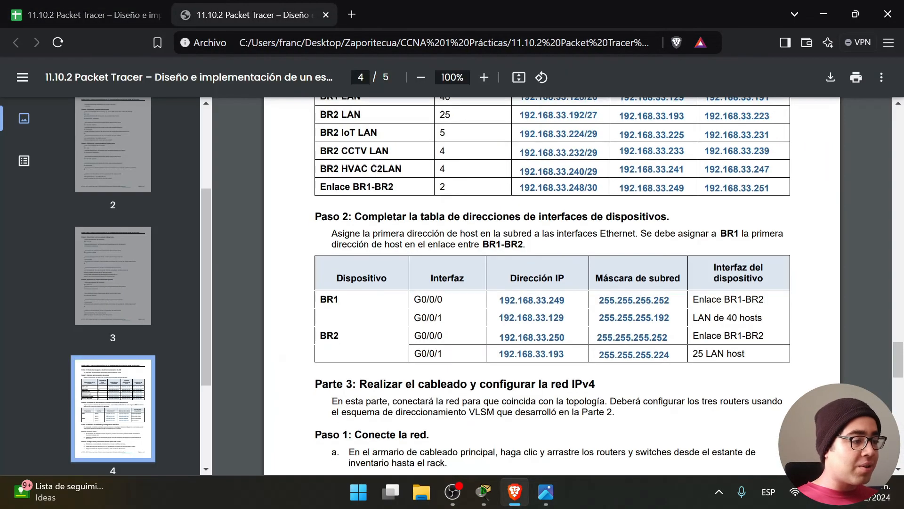
scroll(552, 286, "down", 1)
left_click_drag(359, 247, 598, 247)
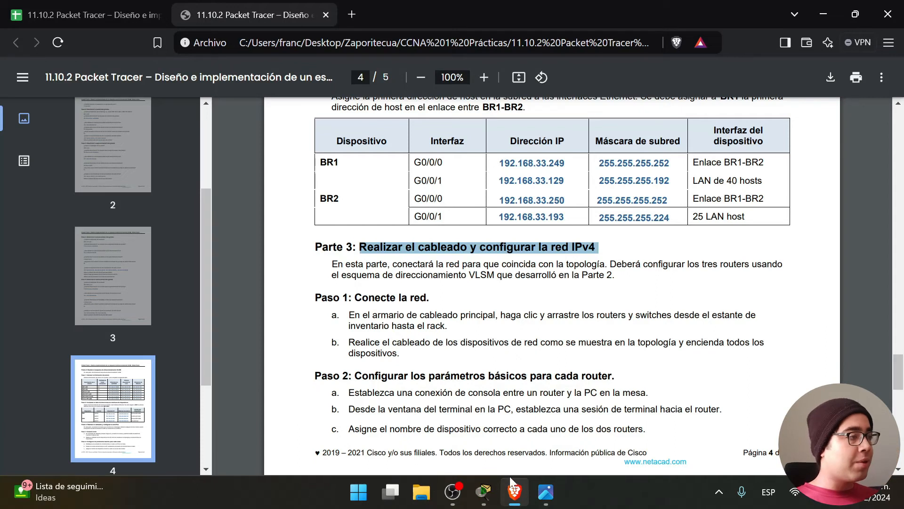
left_click(79, 7)
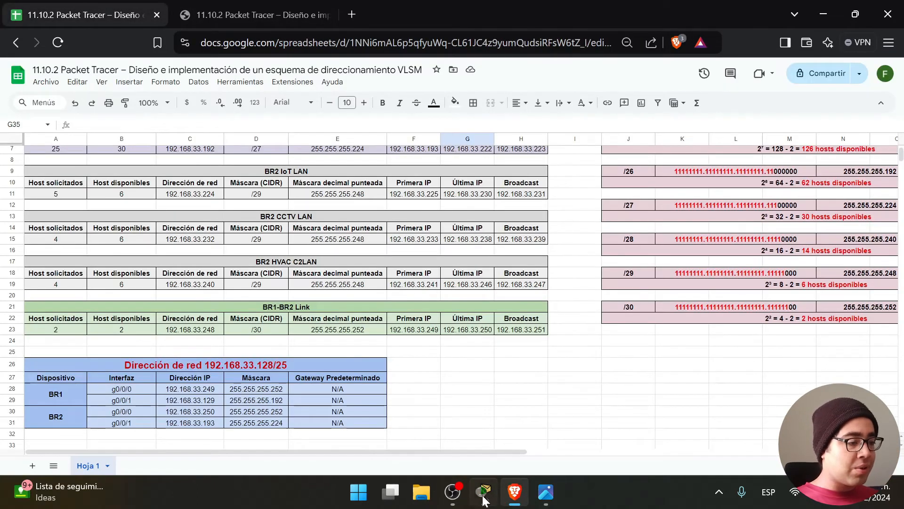
Scroll the Packet Tracer instructions to Parte 3 and read its introduction.
left_click(484, 499)
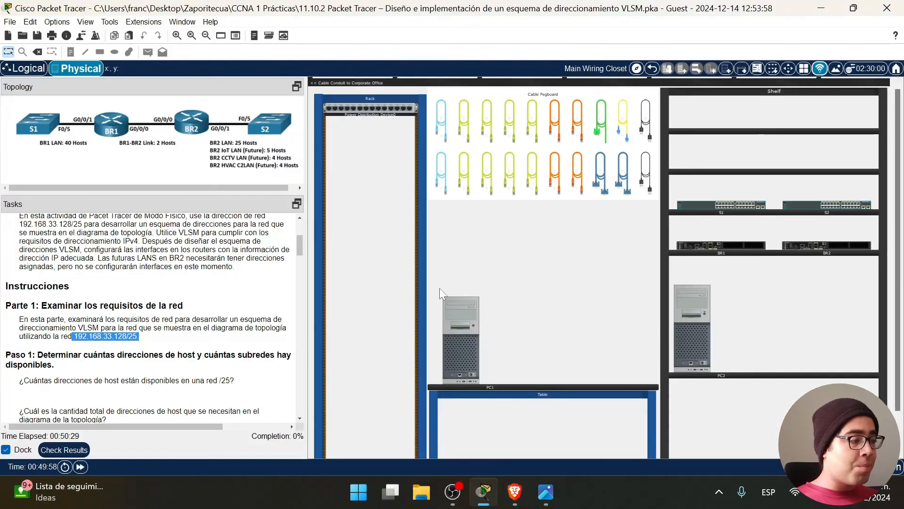
scroll(206, 342, "down", 15)
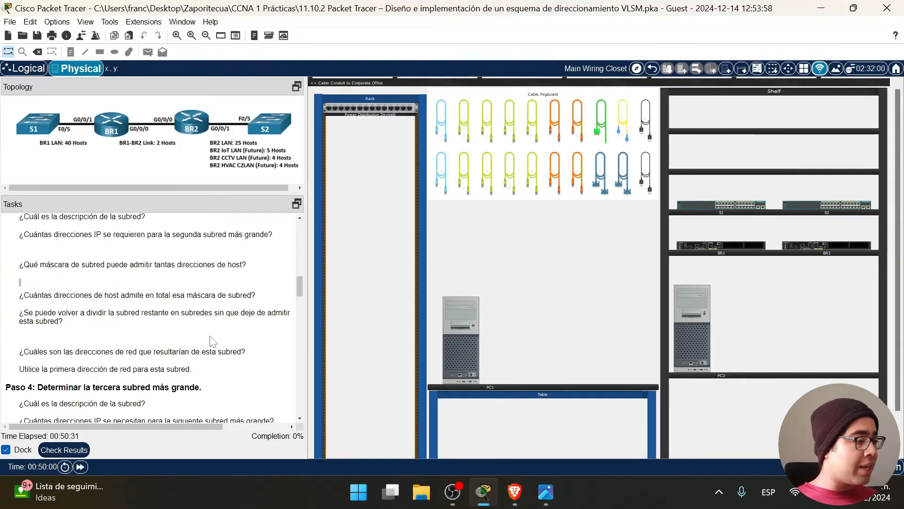
scroll(141, 316, "down", 10)
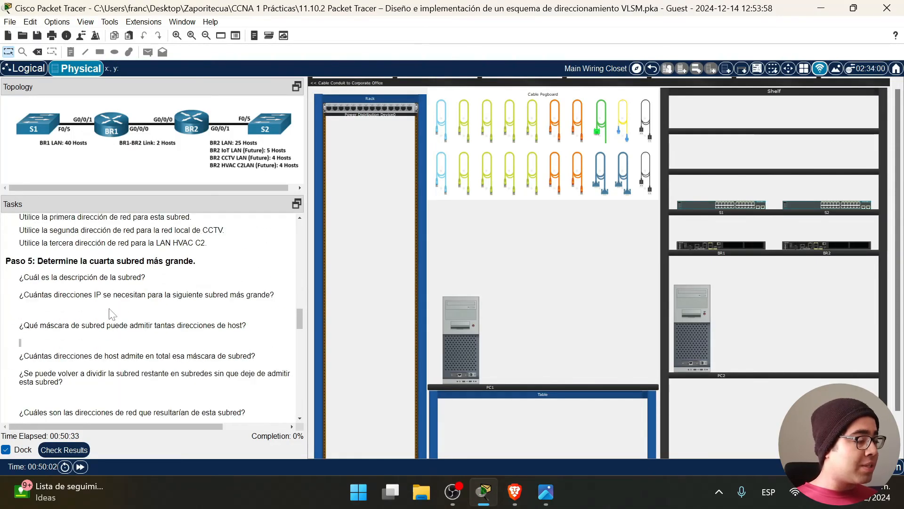
scroll(152, 322, "down", 8)
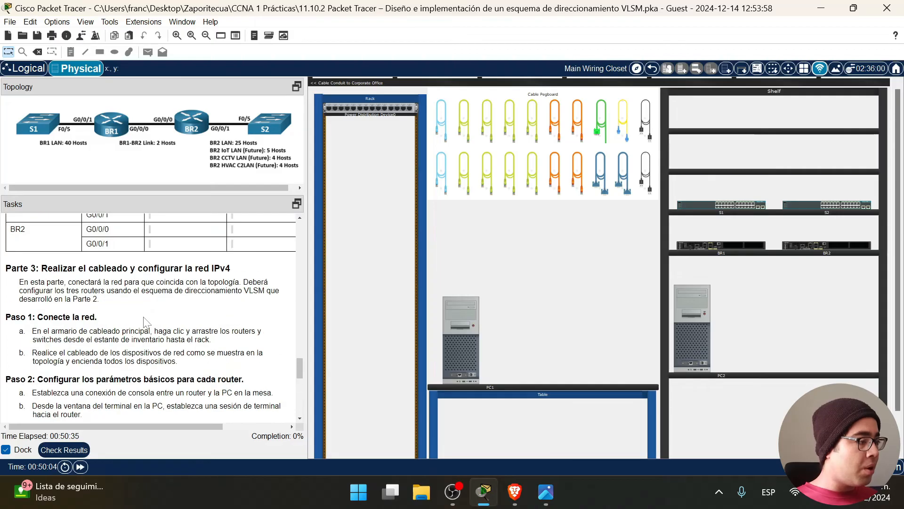
left_click_drag(19, 282, 146, 306)
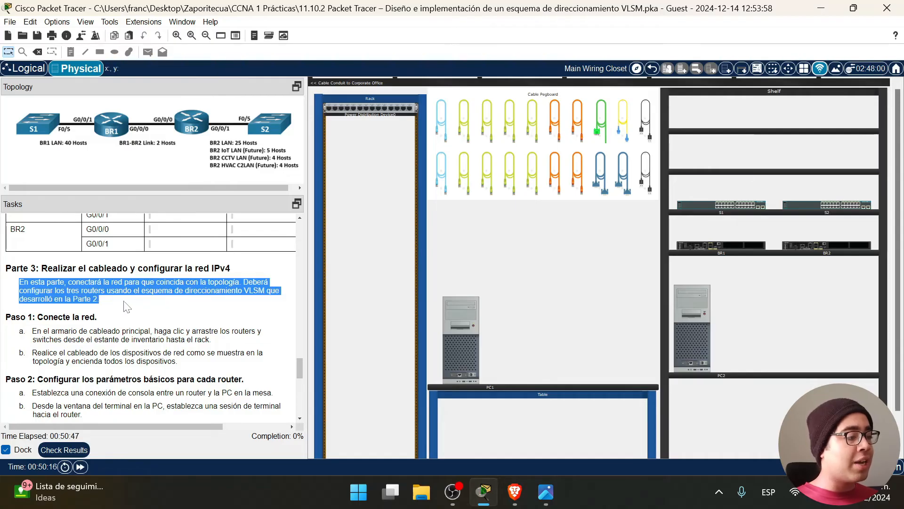
scroll(175, 310, "down", 1)
left_click(176, 311)
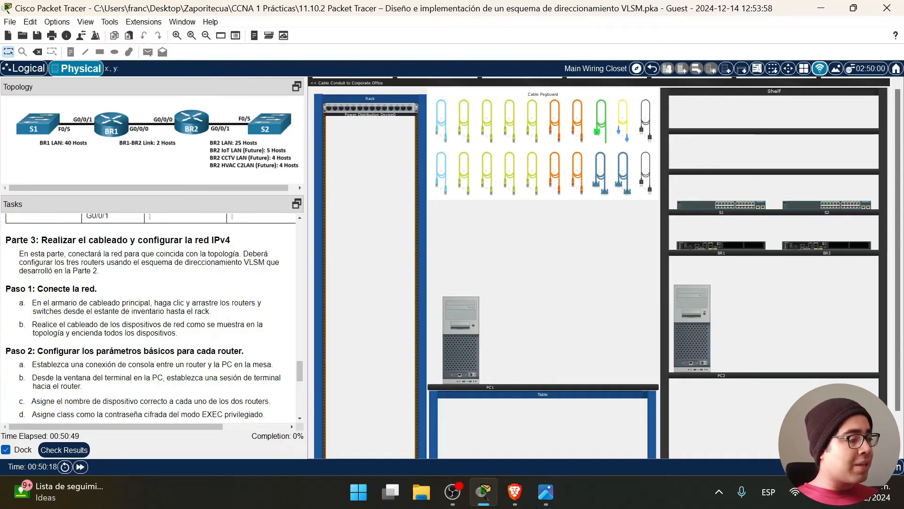
Read Parte 3's Paso 1 items a and b on racking and cabling.
left_click_drag(37, 289, 158, 305)
left_click_drag(208, 332, 16, 289)
left_click(154, 316)
scroll(154, 315, "down", 1)
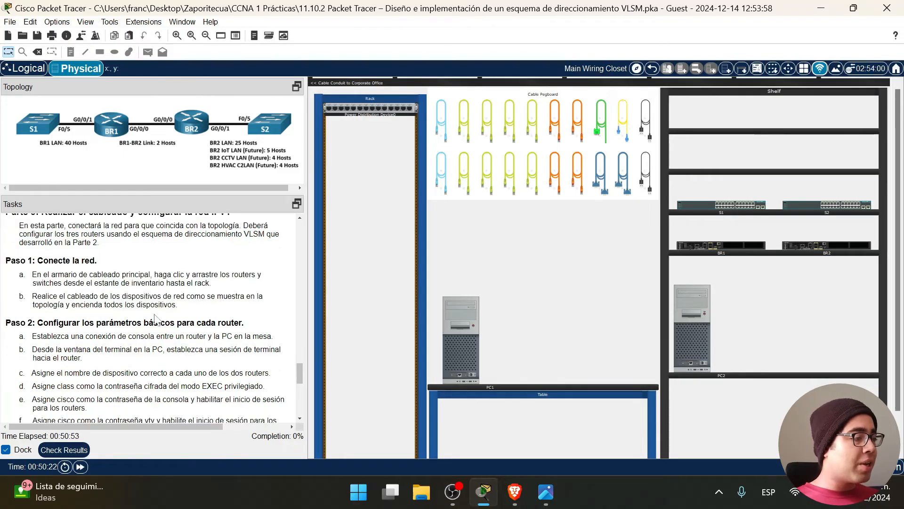
left_click_drag(162, 305, 1, 267)
left_click_drag(188, 311, 3, 260)
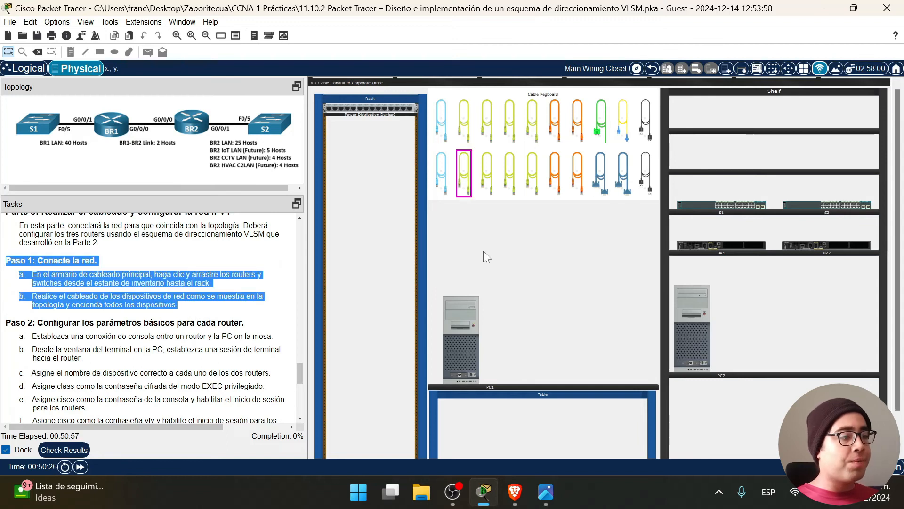
left_click(398, 274)
Drag BR1, BR2, S1 and S2 from the shelf into the rack, top to bottom.
left_click_drag(785, 248, 372, 128)
left_click_drag(811, 248, 353, 137)
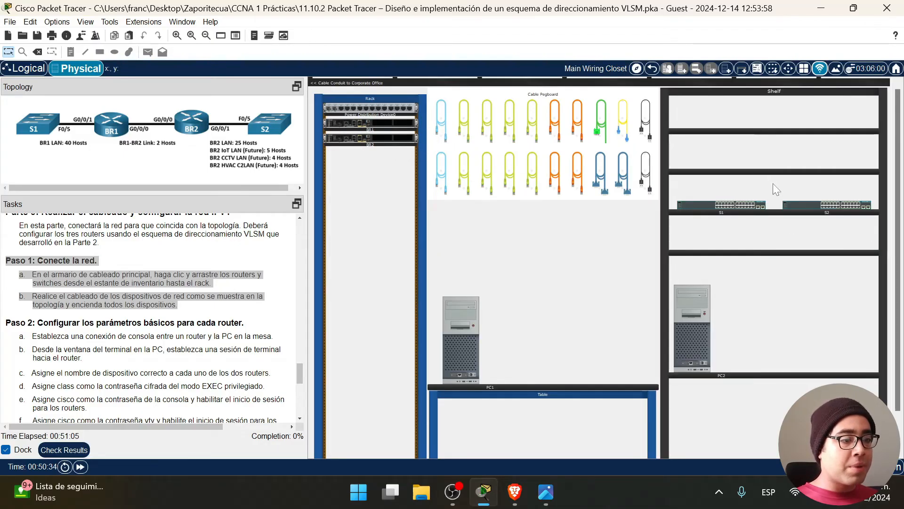
left_click_drag(701, 208, 363, 158)
left_click_drag(795, 207, 342, 177)
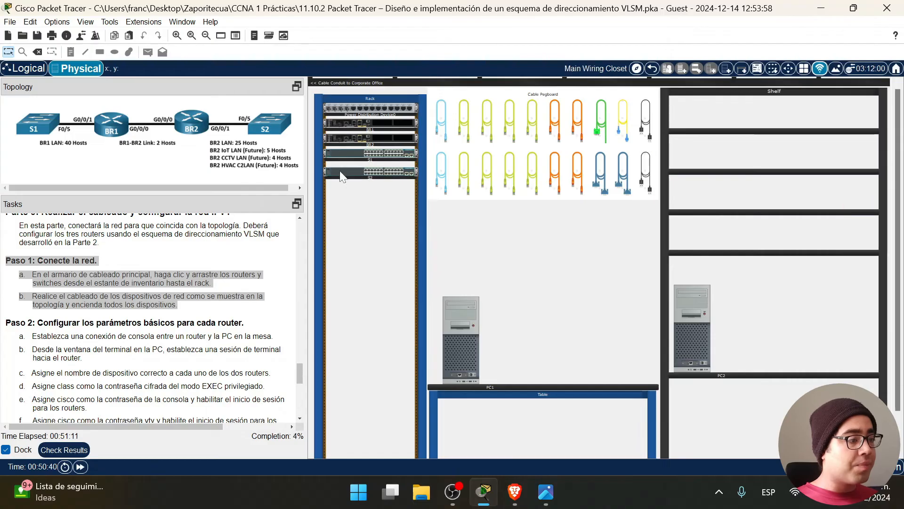
Reseat switch S2 in its rack slot and zoom in to inspect the rack.
left_click(351, 176)
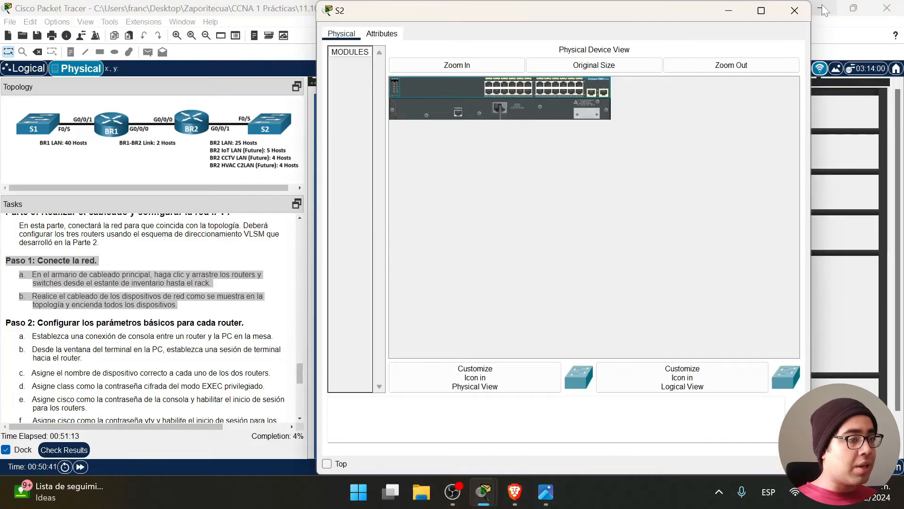
left_click(801, 7)
scroll(414, 193, "up", 5)
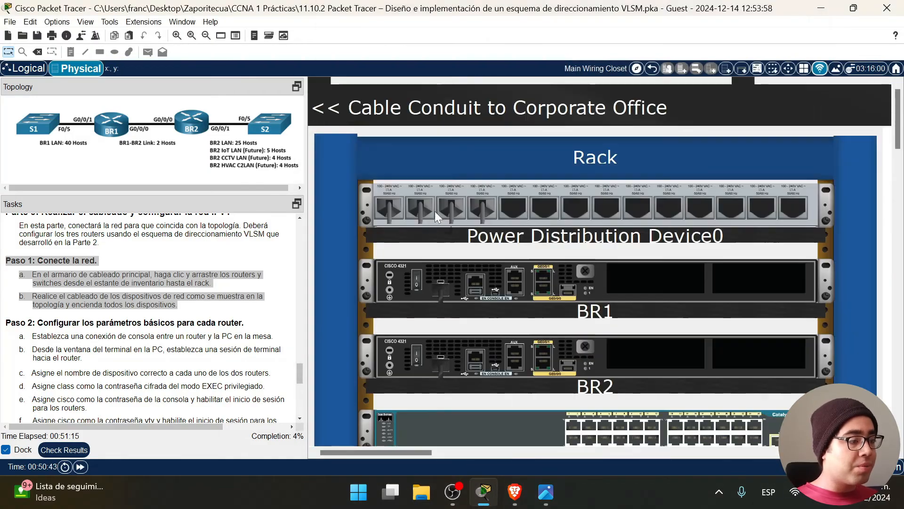
scroll(636, 347, "down", 2)
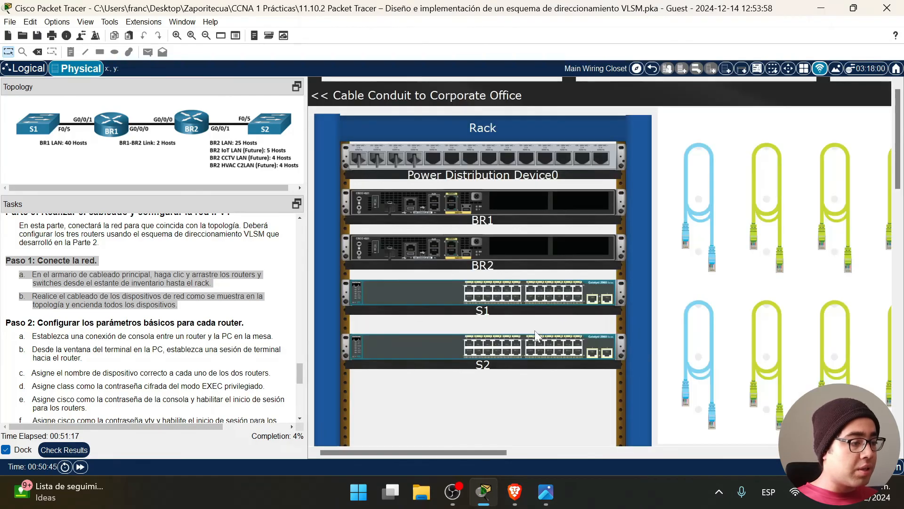
left_click_drag(461, 337, 460, 338)
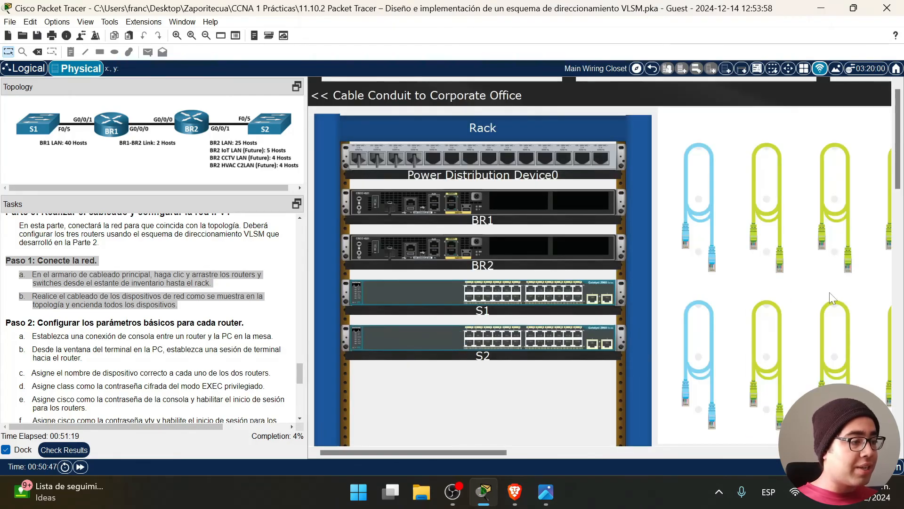
scroll(757, 366, "down", 3)
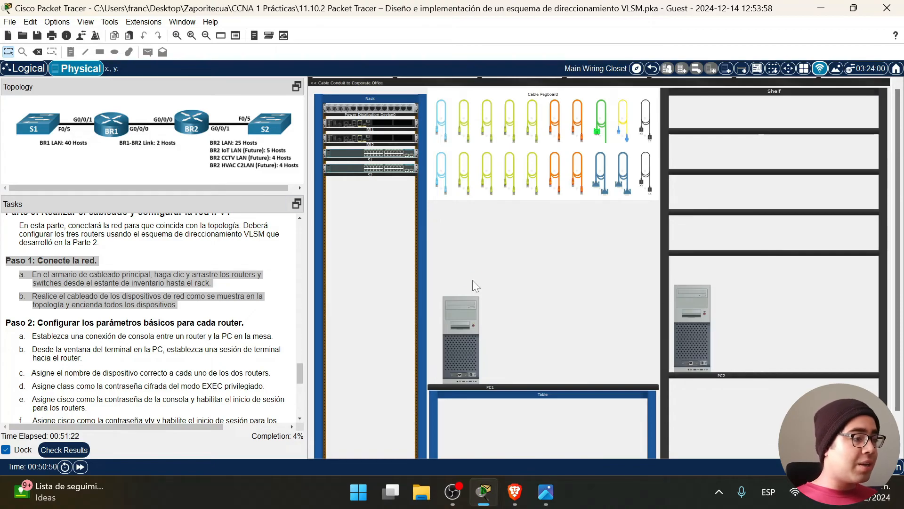
scroll(473, 280, "up", 2)
scroll(556, 327, "down", 2)
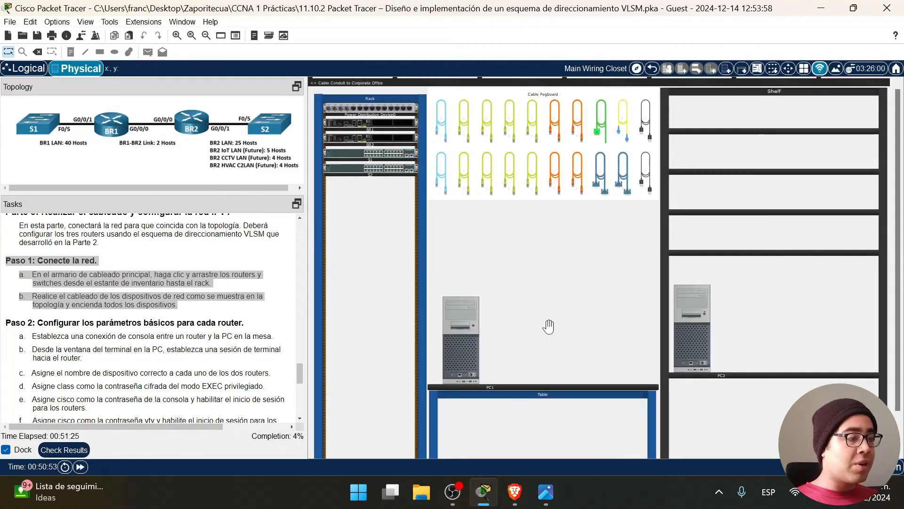
scroll(549, 326, "up", 2)
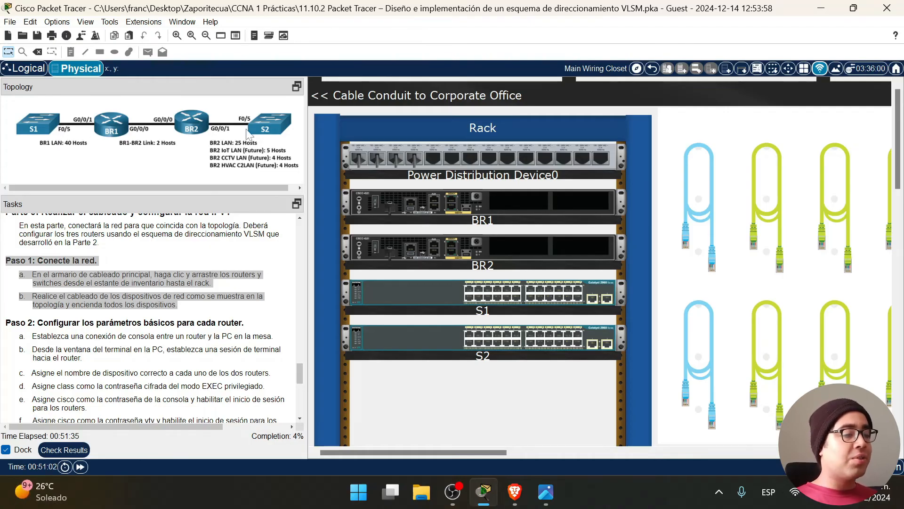
Finish the BR1–S1 cable, then connect BR1 to BR2's GigabitEthernet0/0/0 with Ethernet.
scroll(482, 453, "right", 2)
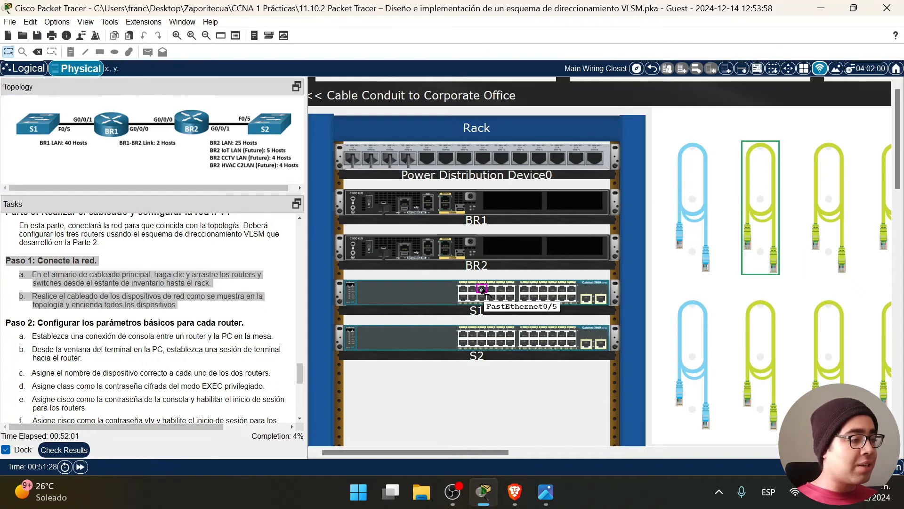
left_click(445, 199)
left_click(841, 225)
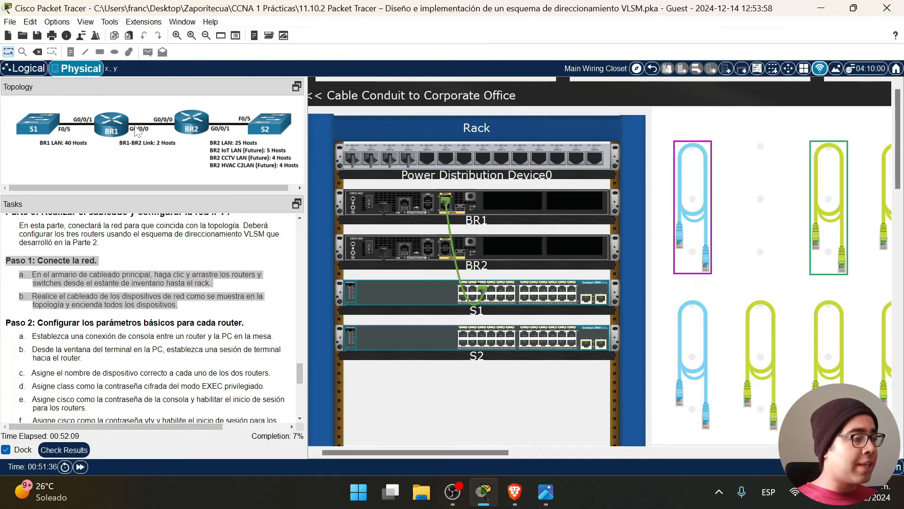
left_click(443, 206)
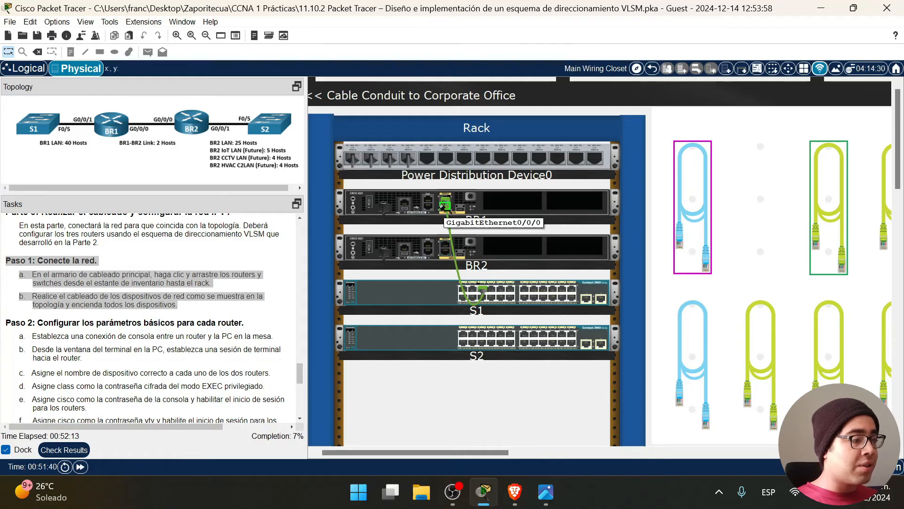
left_click(445, 253)
Cable BR2's GigabitEthernet0/0/1 to switch S2 with another Ethernet cable.
left_click(879, 218)
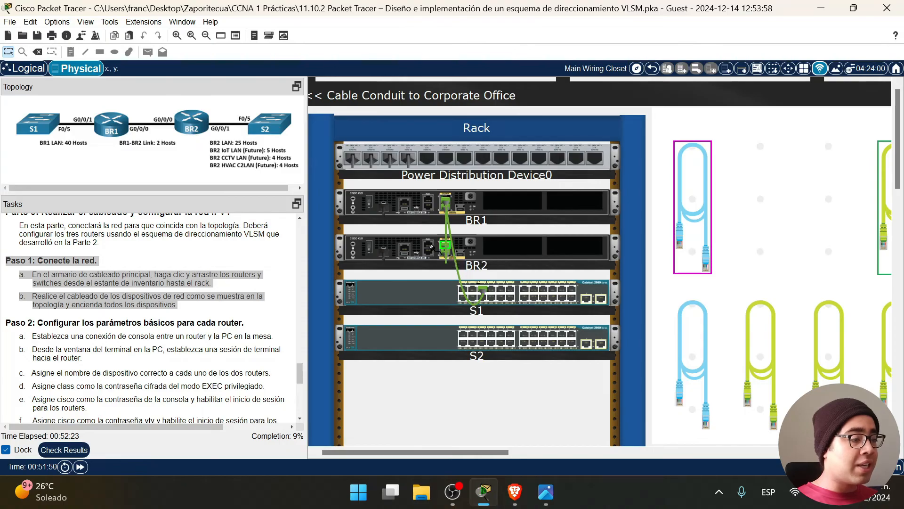
left_click(442, 244)
left_click(474, 289)
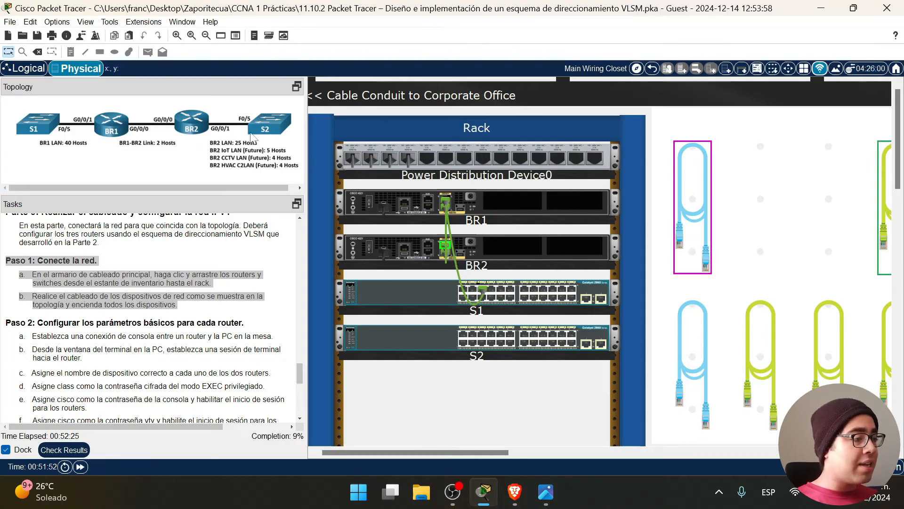
left_click(482, 334)
scroll(485, 399, "down", 1)
scroll(150, 316, "down", 4)
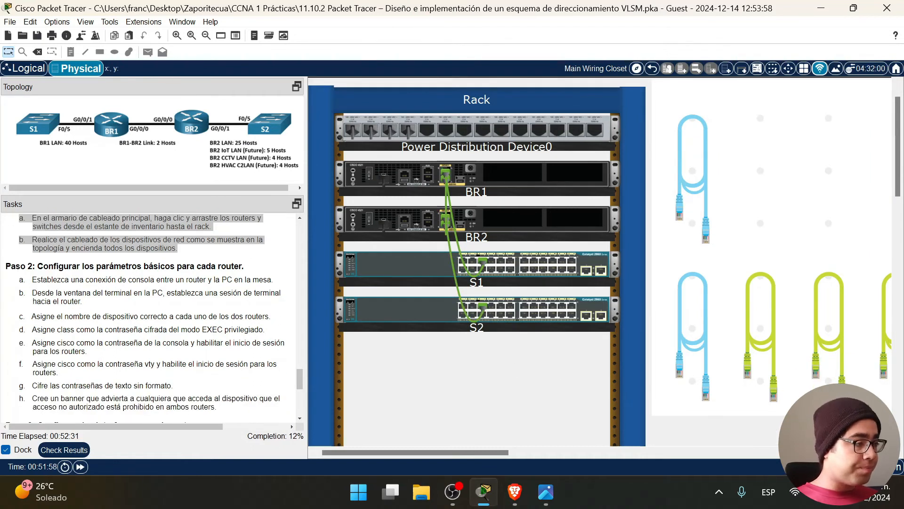
left_click(189, 273)
Highlight the Paso 2 heading and task item a about the console connection.
left_click_drag(37, 266, 244, 266)
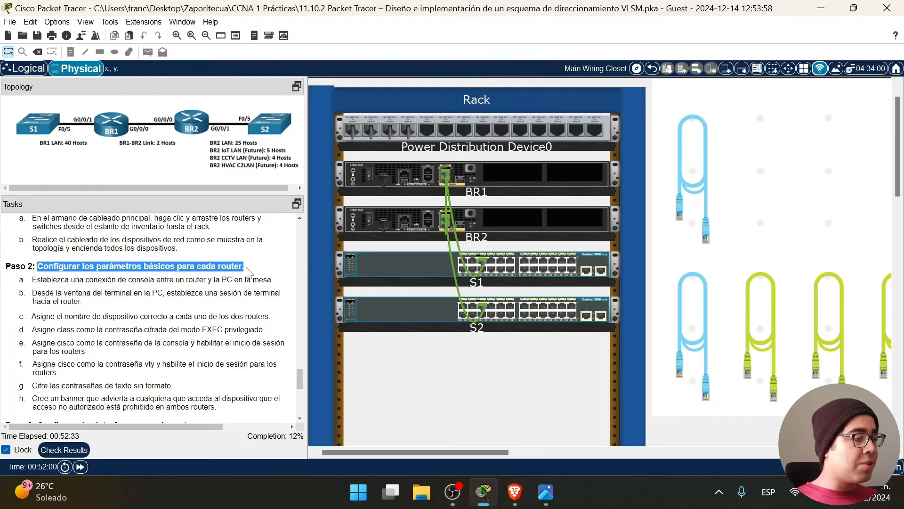
left_click(85, 291)
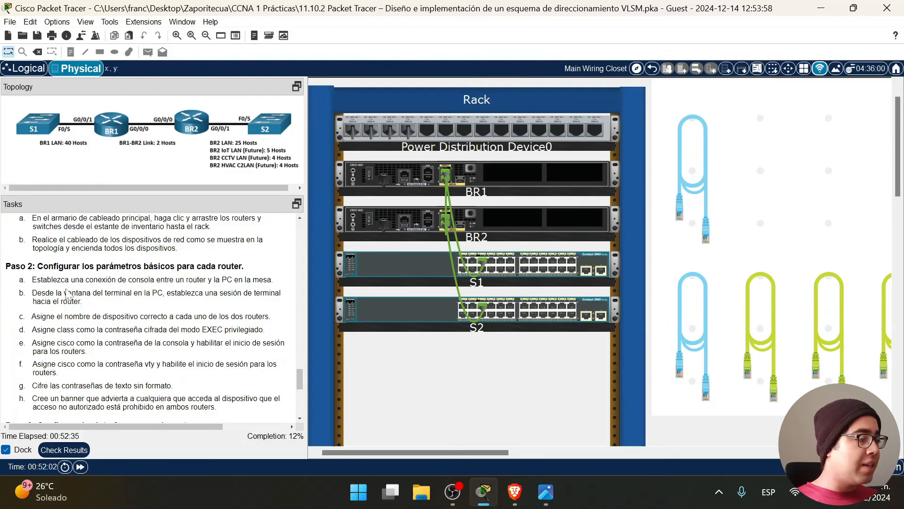
left_click_drag(31, 280, 272, 280)
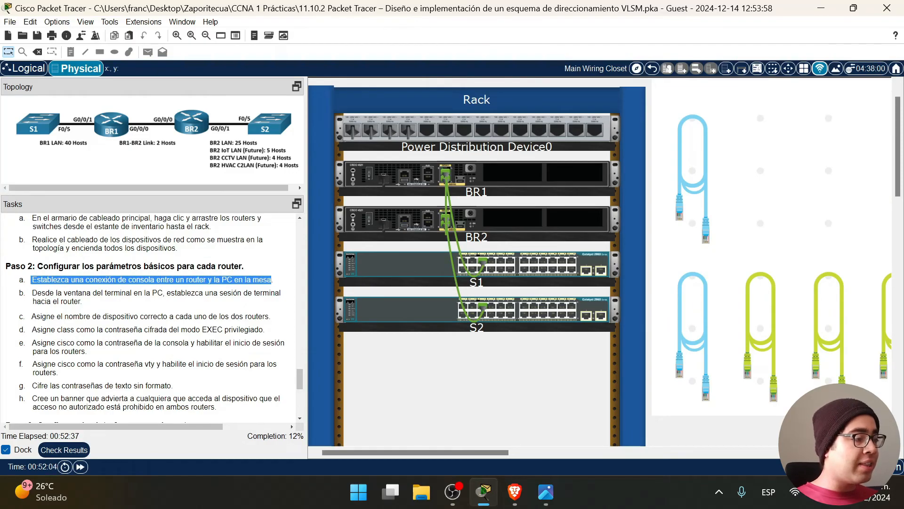
scroll(757, 375, "down", 10)
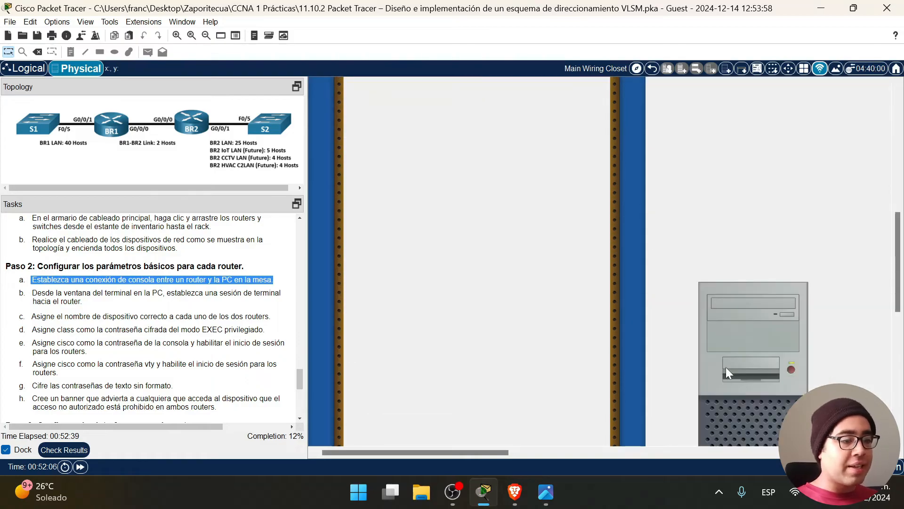
scroll(713, 281, "up", 10)
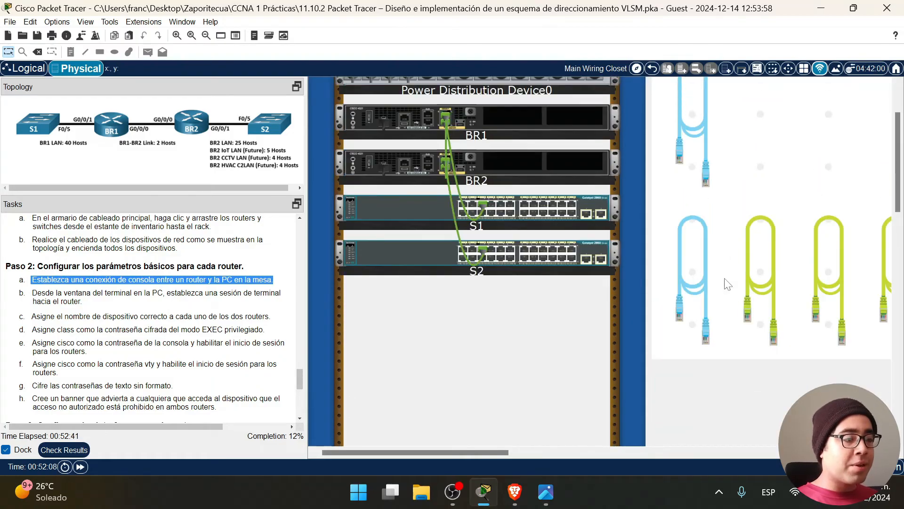
Run a console cable from PC1's RS 232 port to BR1's Console port.
left_click(698, 171)
scroll(697, 389, "down", 10)
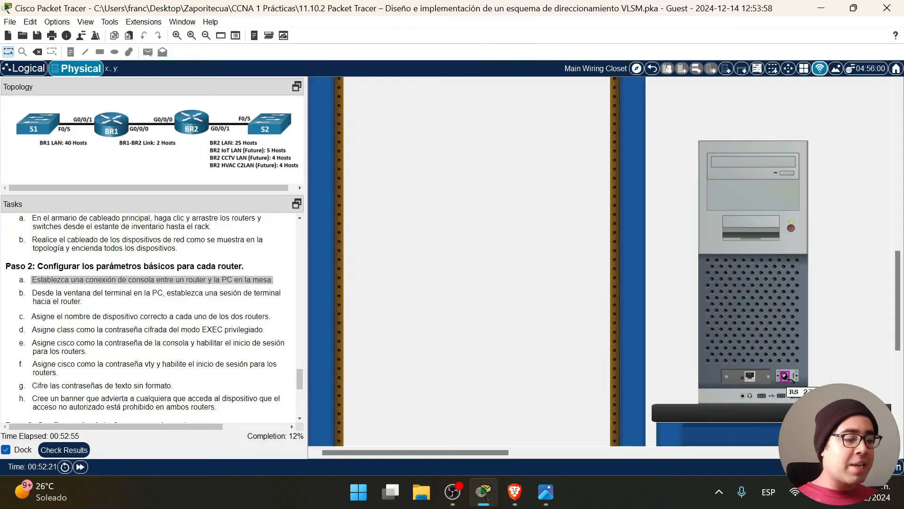
left_click(785, 377)
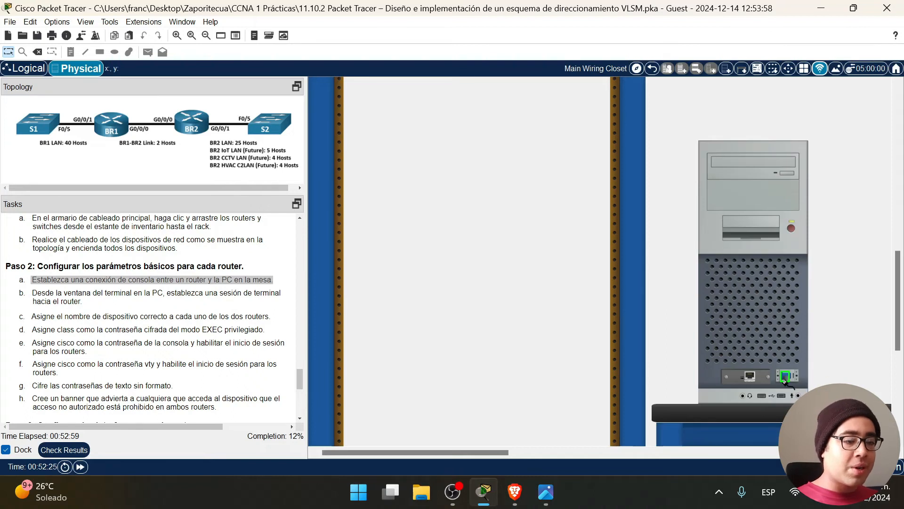
scroll(461, 346, "up", 10)
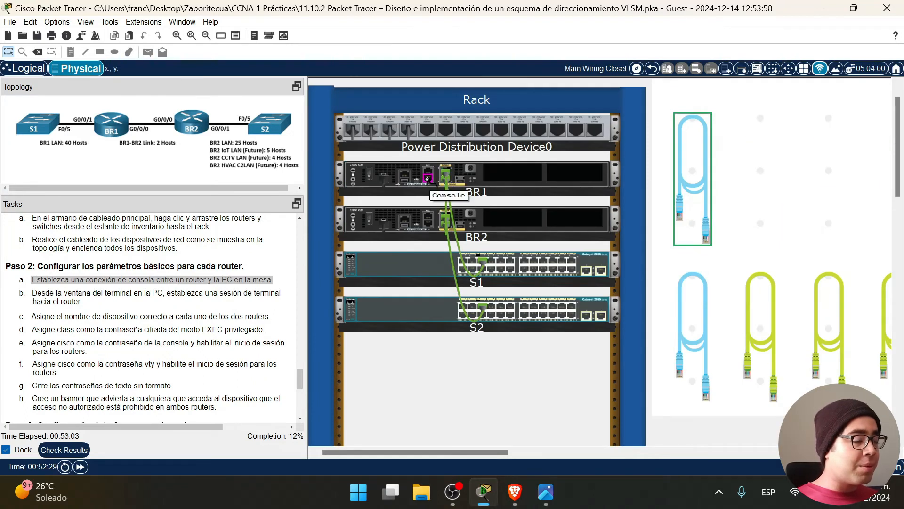
left_click(427, 179)
Highlight task item b about opening the terminal session.
scroll(504, 372, "down", 8)
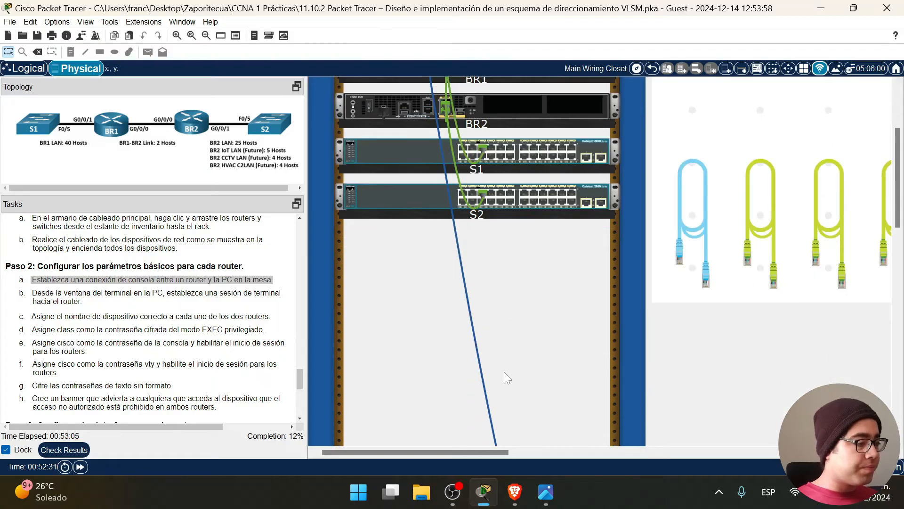
scroll(522, 366, "down", 3)
left_click_drag(83, 302, 27, 292)
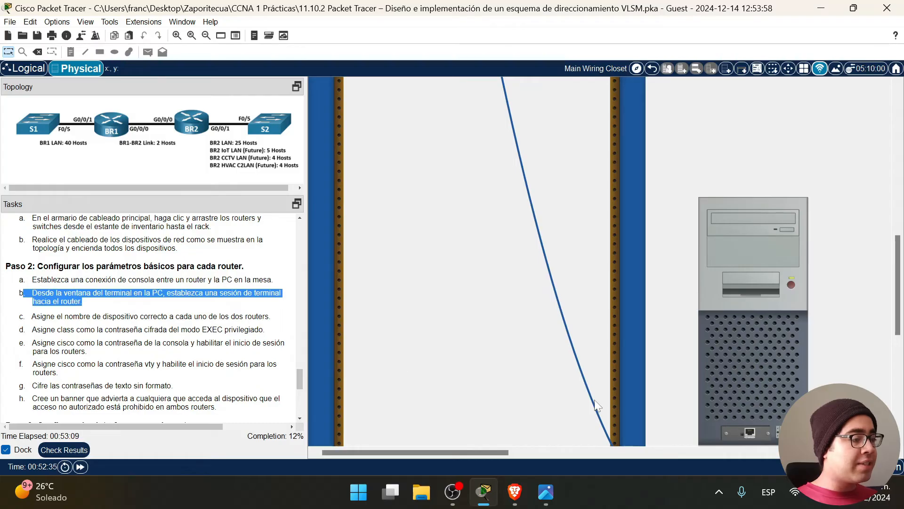
scroll(461, 389, "down", 5)
scroll(469, 387, "up", 1)
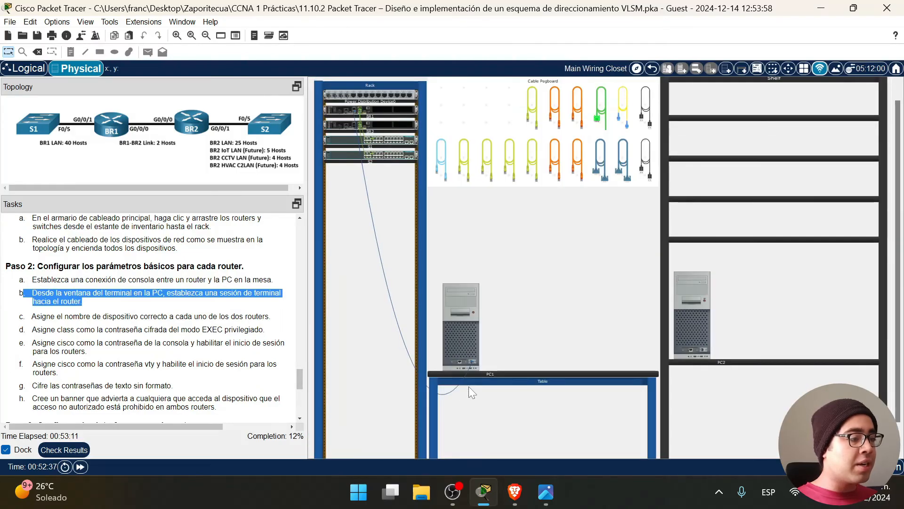
Open PC1's Terminal with default port settings, then minimize the PC1 window.
left_click(458, 301)
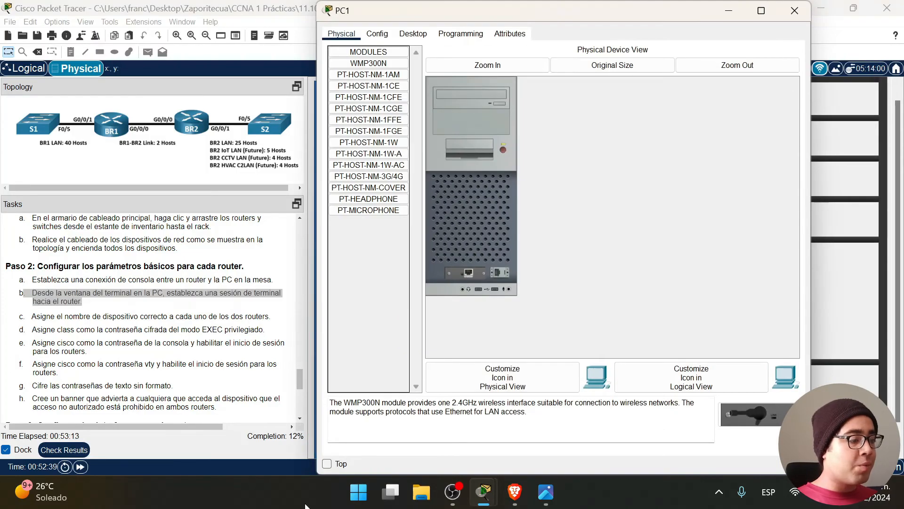
left_click(327, 464)
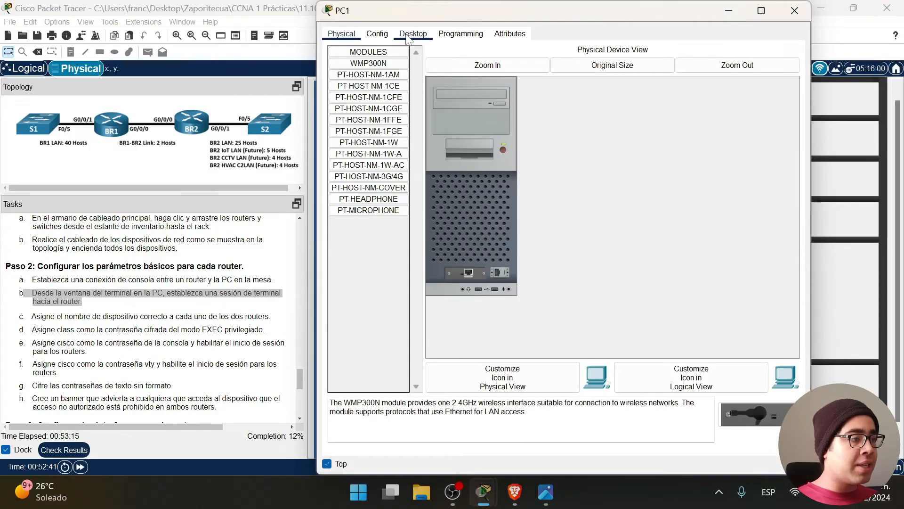
left_click(408, 37)
left_click(572, 85)
left_click(765, 152)
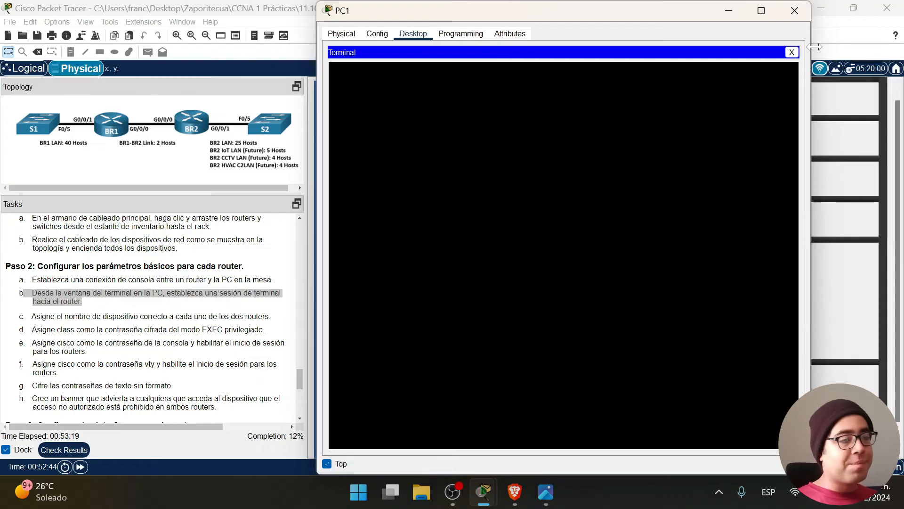
left_click(729, 10)
Zoom into the rack and switch on routers BR1 and BR2.
left_click(387, 221)
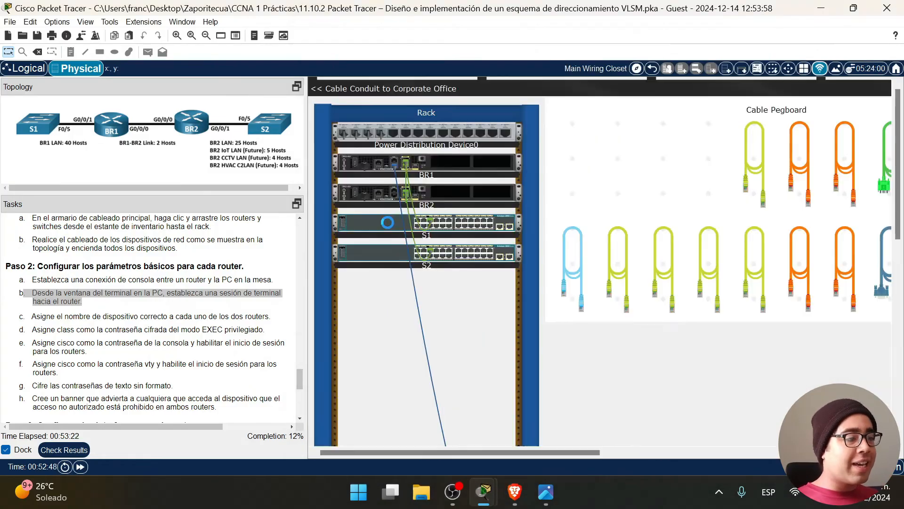
scroll(459, 282, "down", 2)
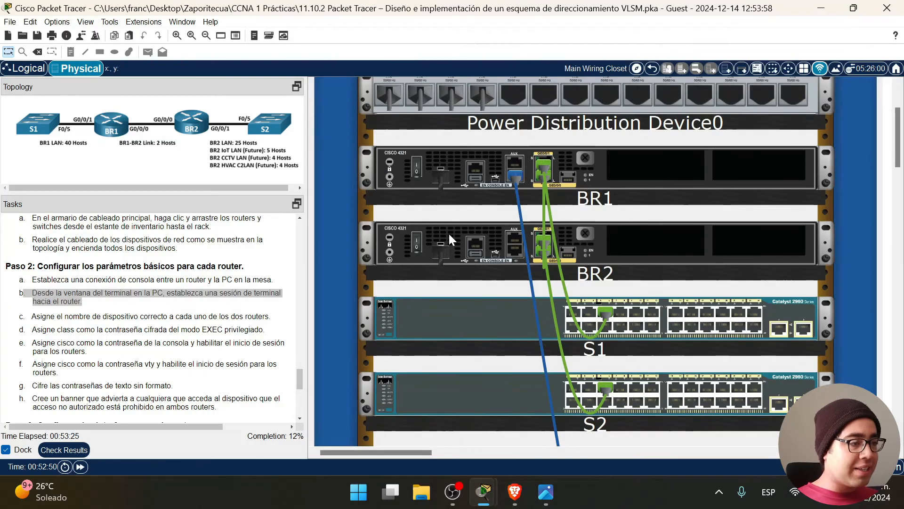
left_click(418, 167)
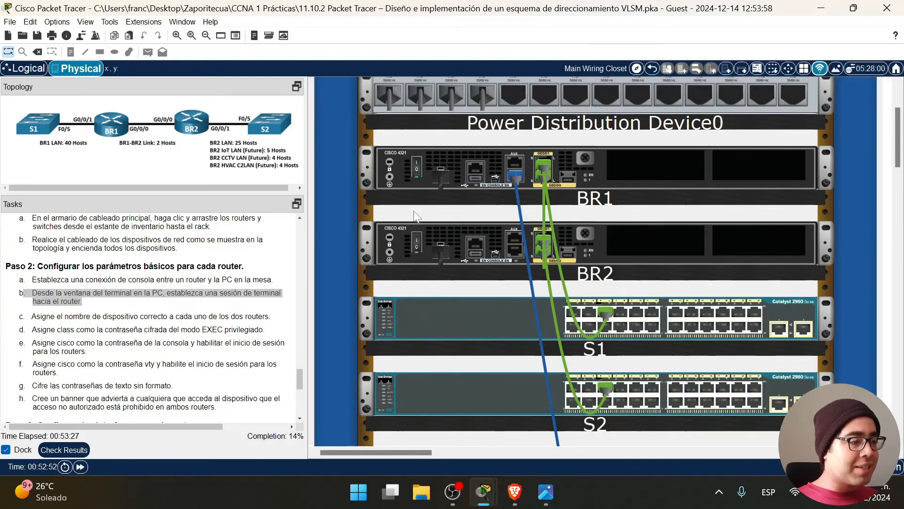
left_click(417, 237)
scroll(441, 298, "down", 1)
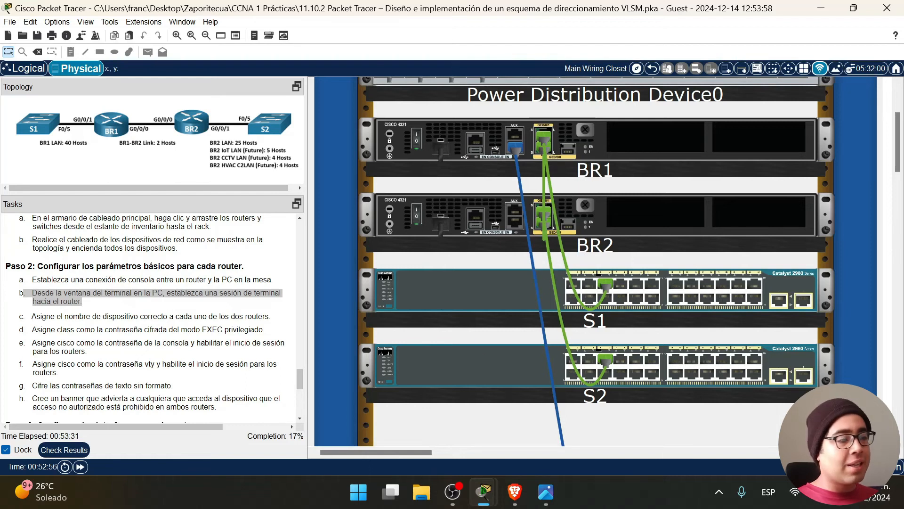
scroll(542, 320, "down", 2)
scroll(542, 321, "up", 4)
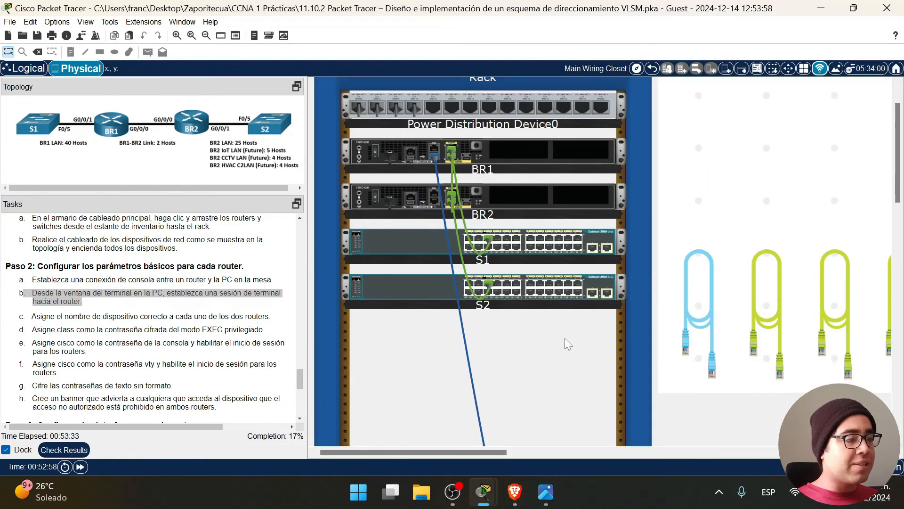
scroll(565, 338, "up", 1)
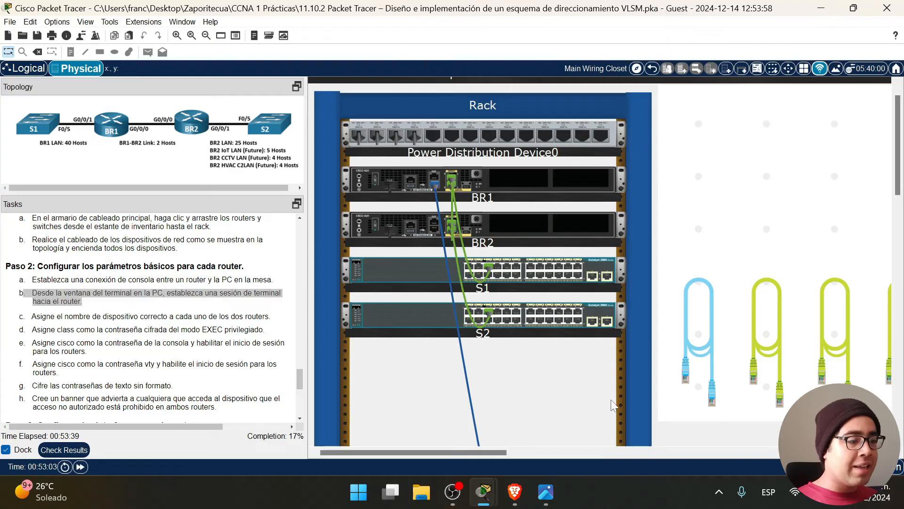
scroll(568, 394, "down", 2)
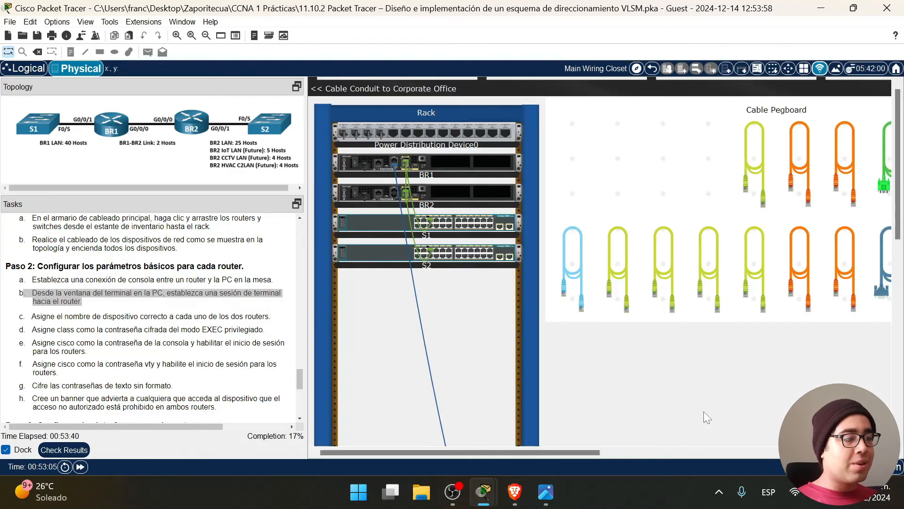
scroll(705, 409, "down", 2)
Reopen PC1's Terminal at 9600 baud and answer NO to the setup dialog.
left_click(462, 316)
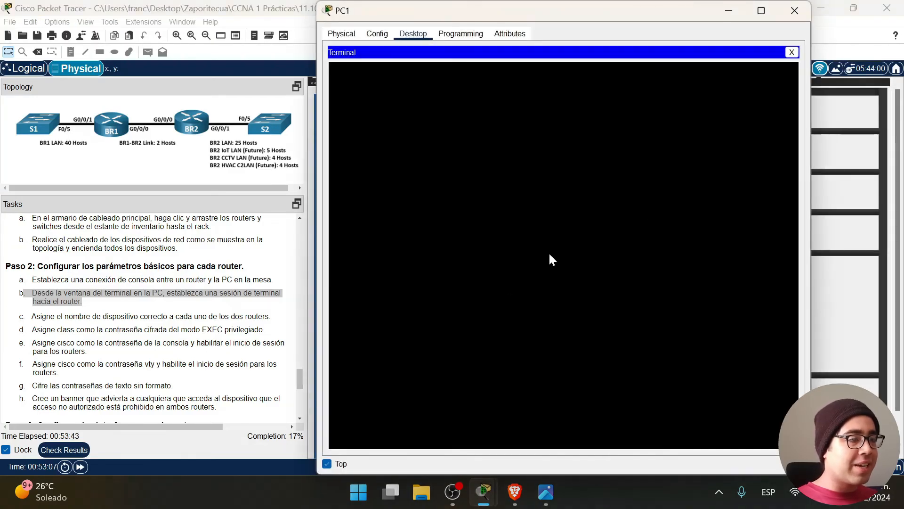
left_click(792, 53)
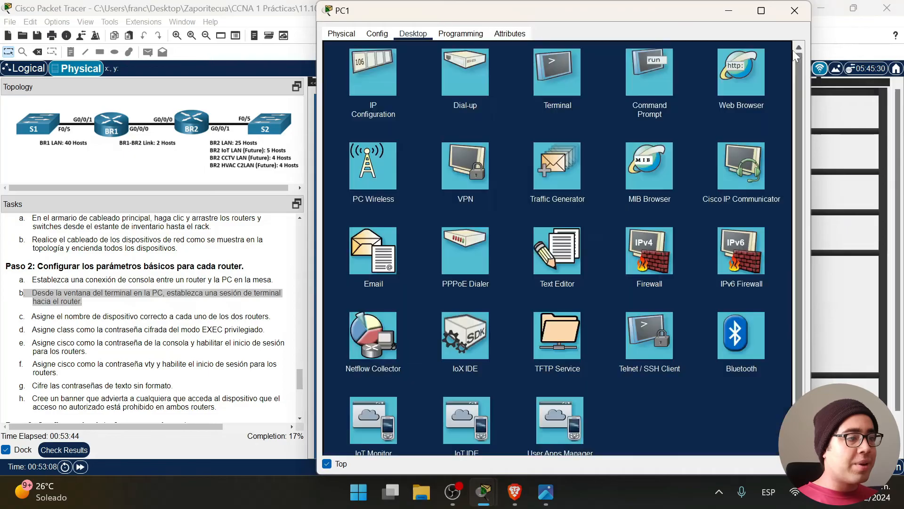
left_click(553, 81)
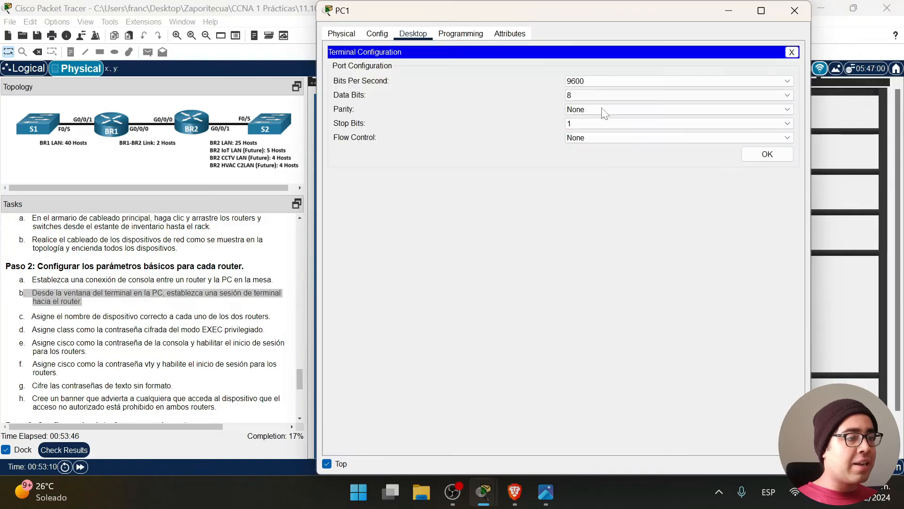
left_click(775, 154)
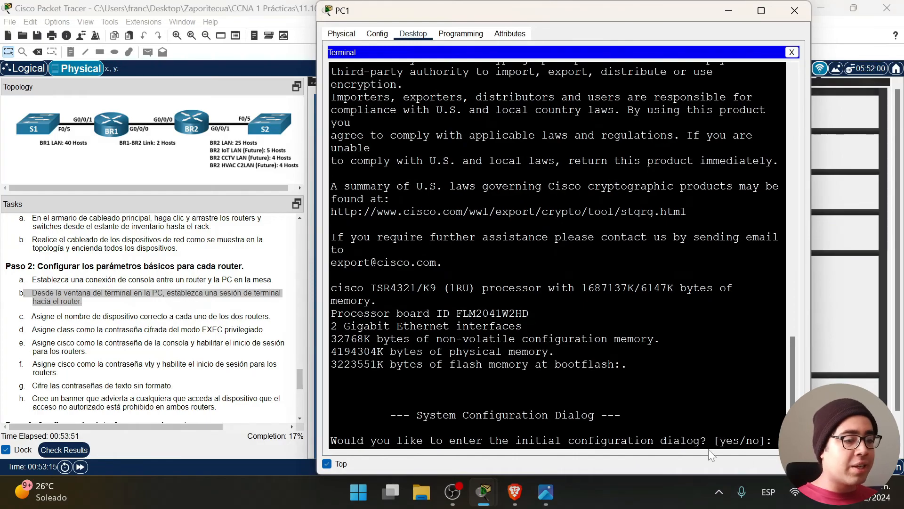
type("N")
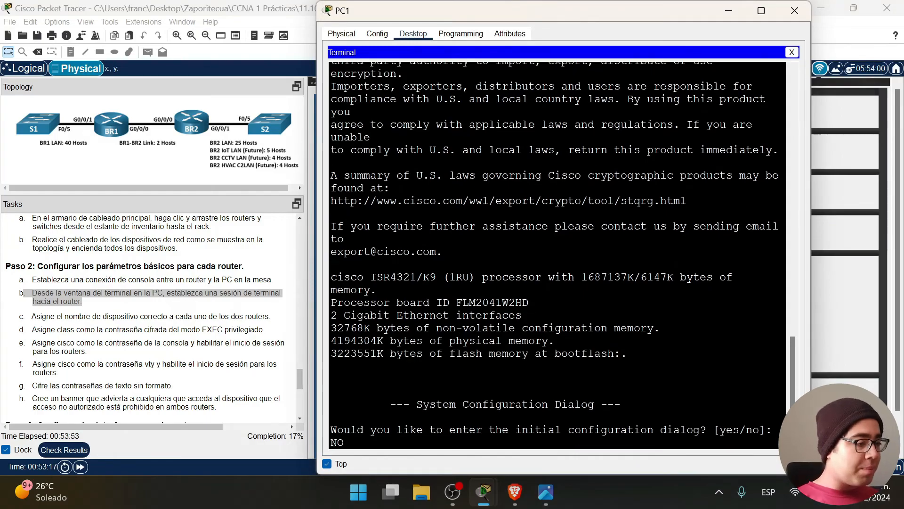
type("O")
key("Return")
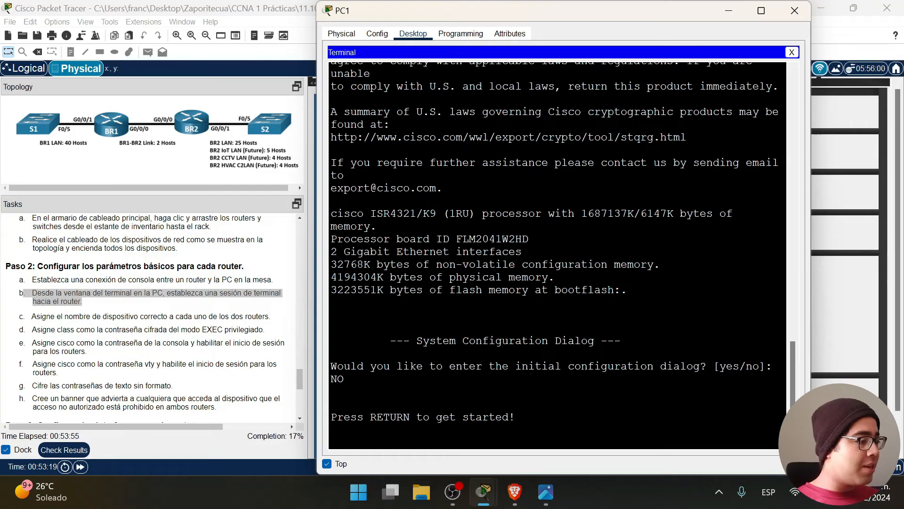
key("Return")
key("Return")
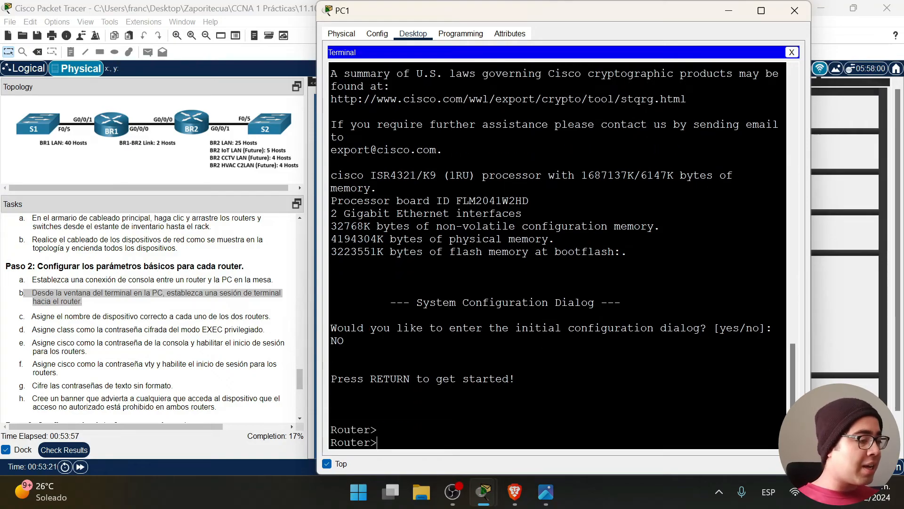
Review the instructions and mark task c about naming the routers.
scroll(139, 328, "down", 2)
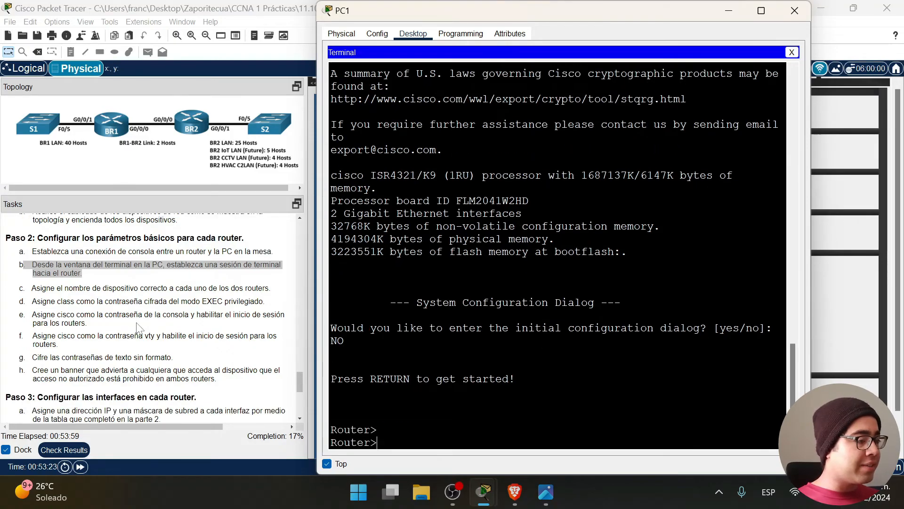
scroll(139, 328, "down", 1)
left_click(144, 335)
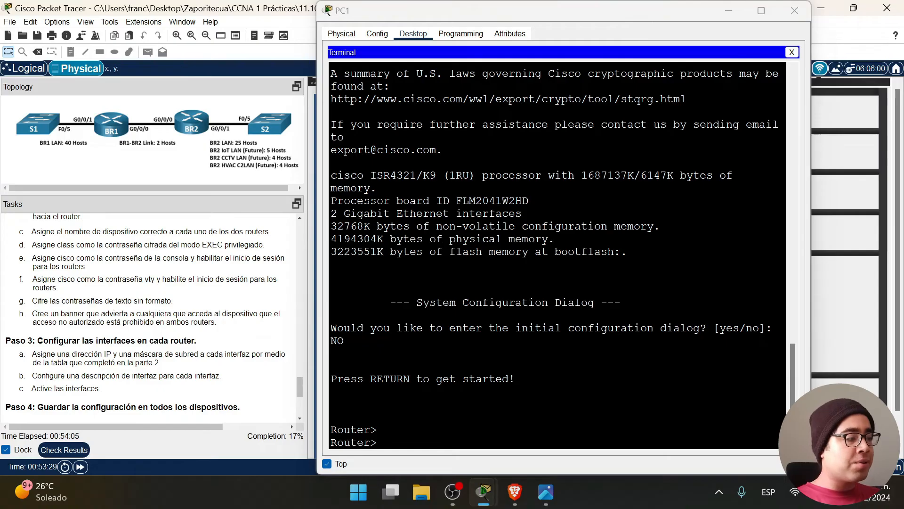
scroll(110, 375, "up", 2)
scroll(39, 262, "down", 3)
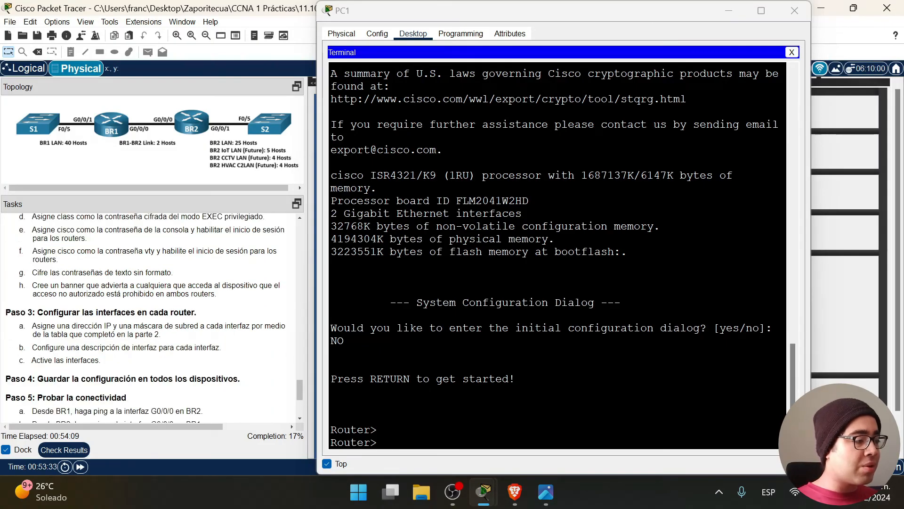
left_click_drag(241, 379, 5, 378)
scroll(188, 343, "up", 4)
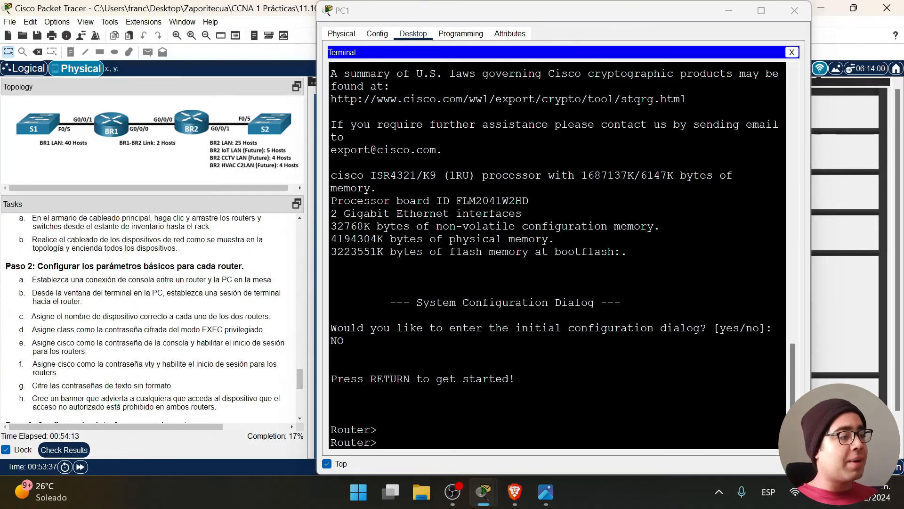
scroll(94, 308, "up", 2)
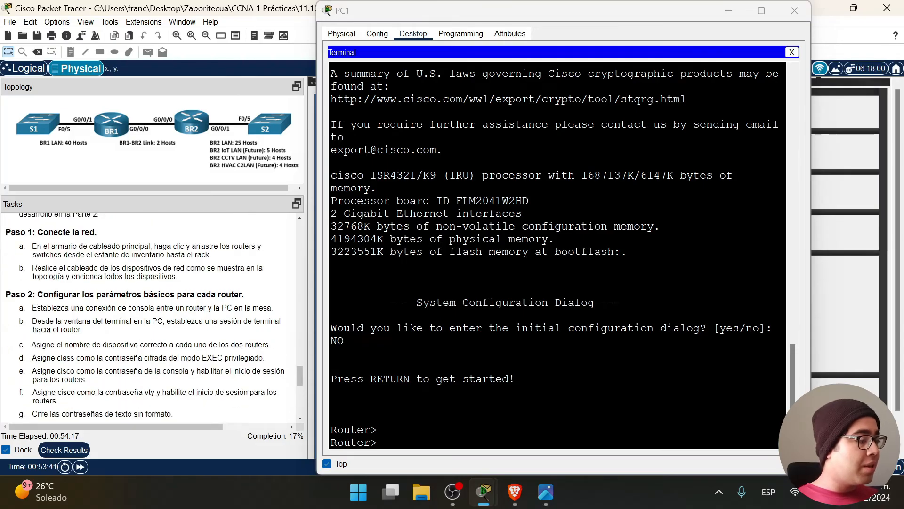
scroll(102, 339, "down", 2)
left_click_drag(30, 317, 278, 318)
left_click(452, 377)
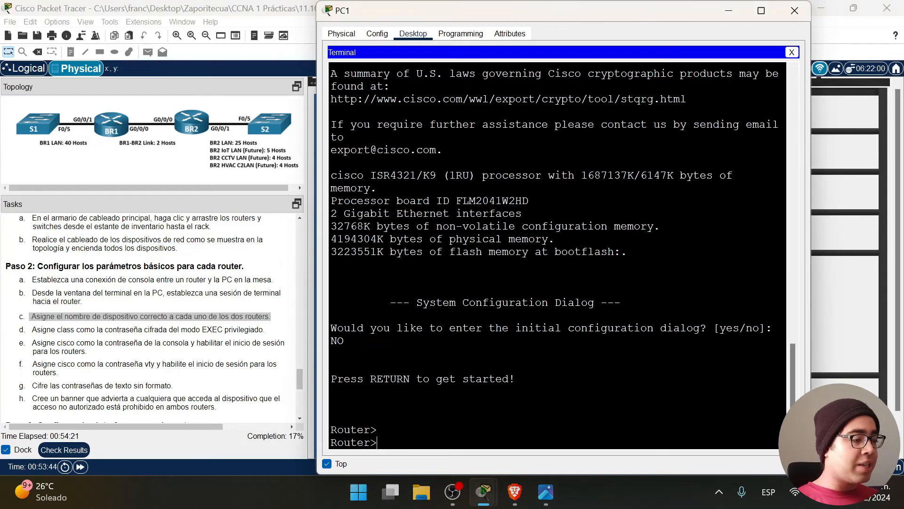
Enter enable and configure terminal, then set the hostname to BR1.
type("ENABLE")
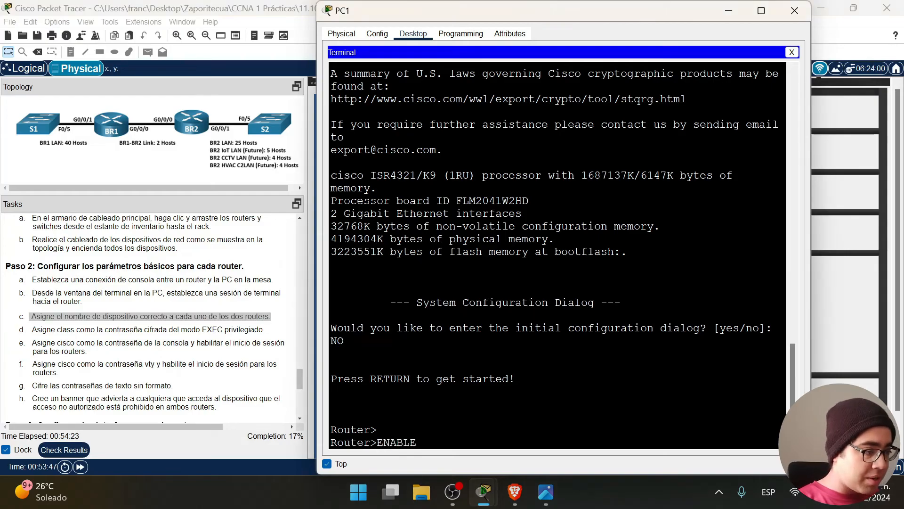
key("Return")
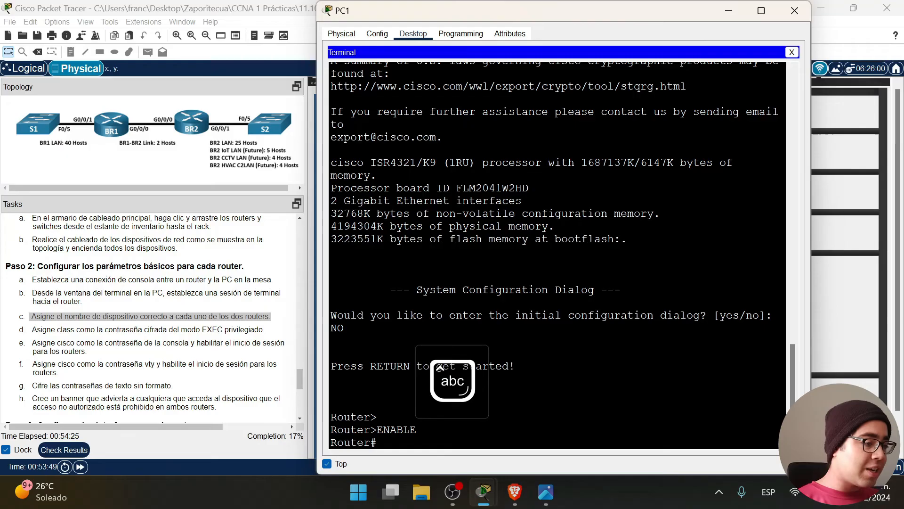
type("configure terminal")
key("Return")
type("hostname")
key("Caps_Lock")
type("BR1")
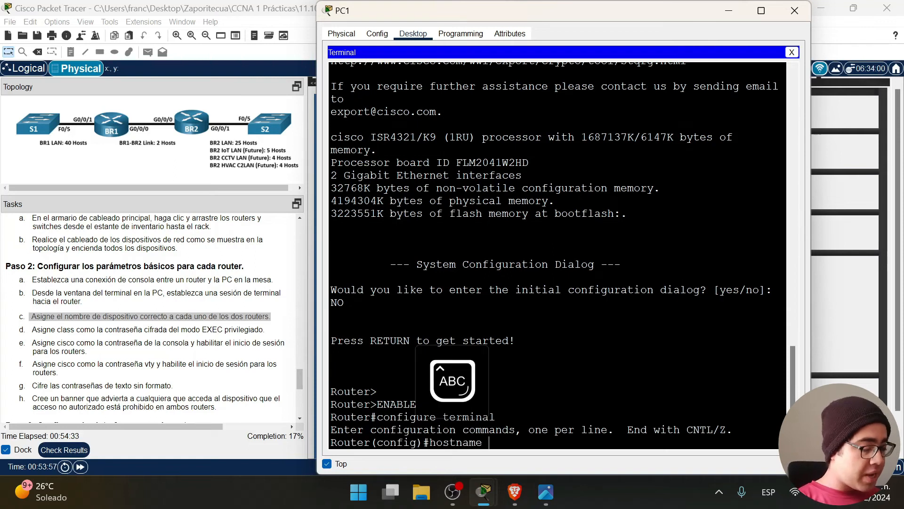
key("Return")
key("Caps_Lock")
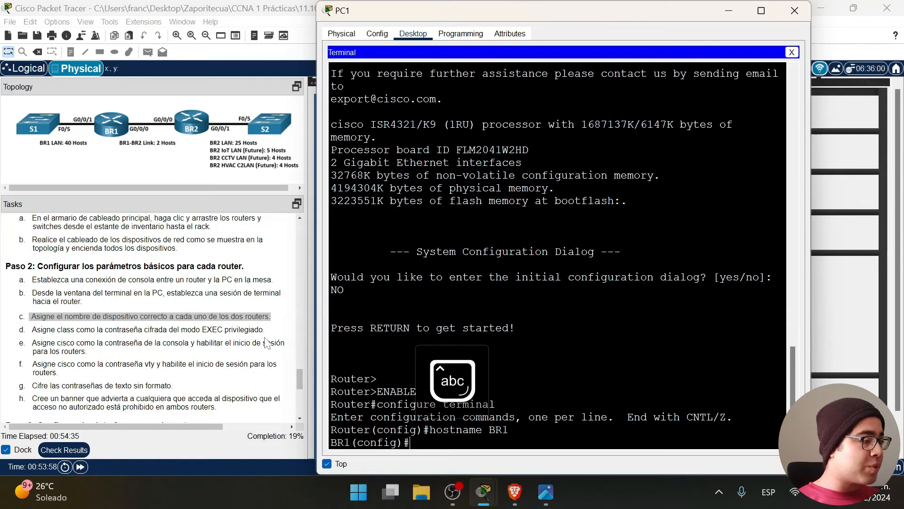
Set the enable secret to class, marking tasks d and e in the instructions.
left_click_drag(273, 330, 31, 331)
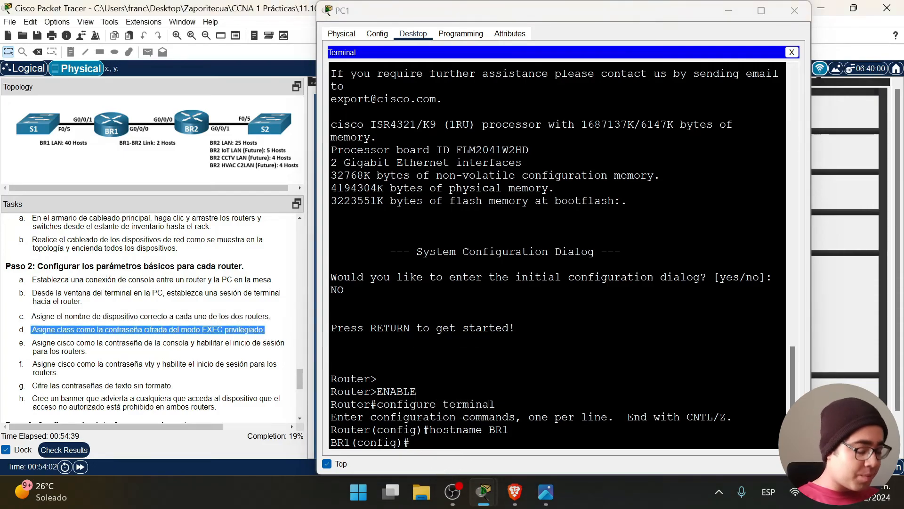
left_click(423, 450)
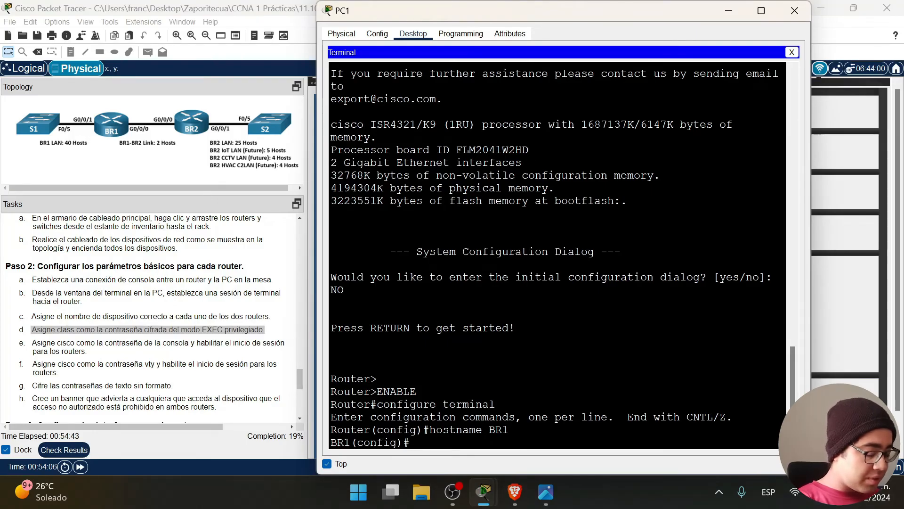
key("BackSpace")
key("BackSpace")
type("enable")
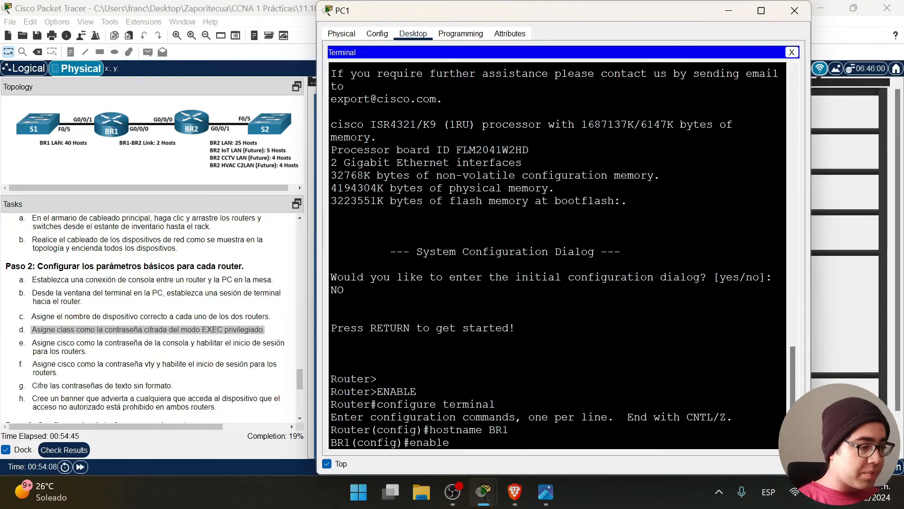
type(" secret class")
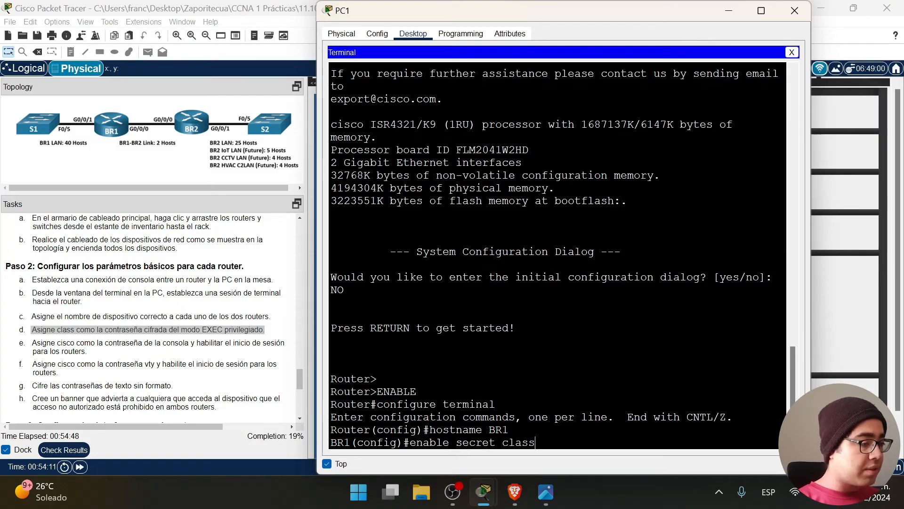
key("Return")
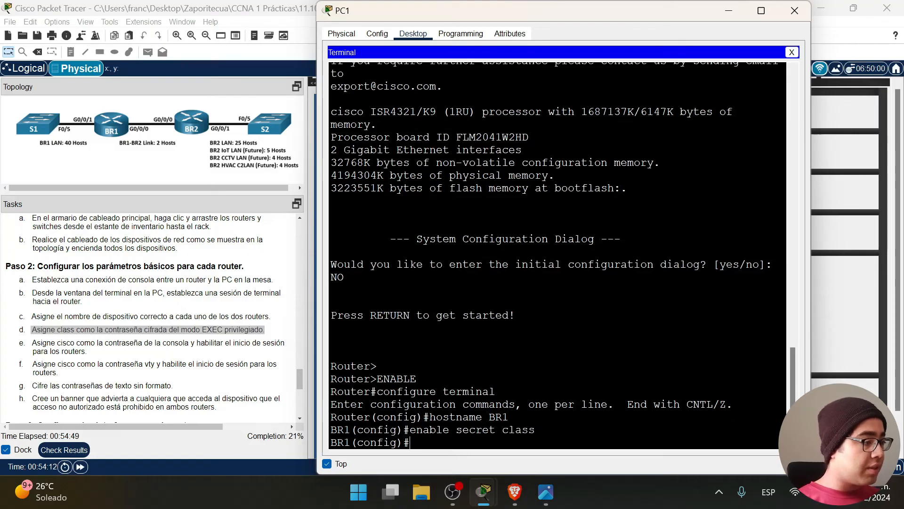
left_click_drag(97, 352, 30, 343)
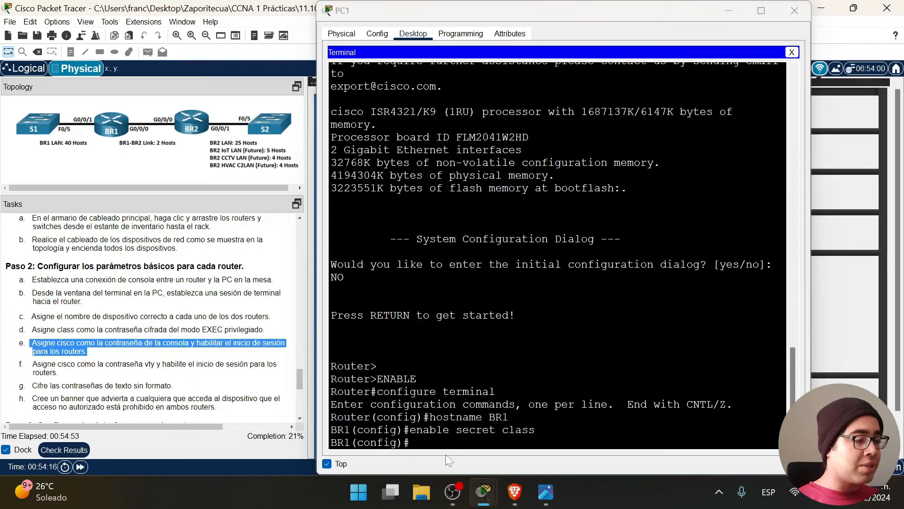
Give line console 0 a login password and require login.
left_click(411, 443)
type("line console 0")
key("Return")
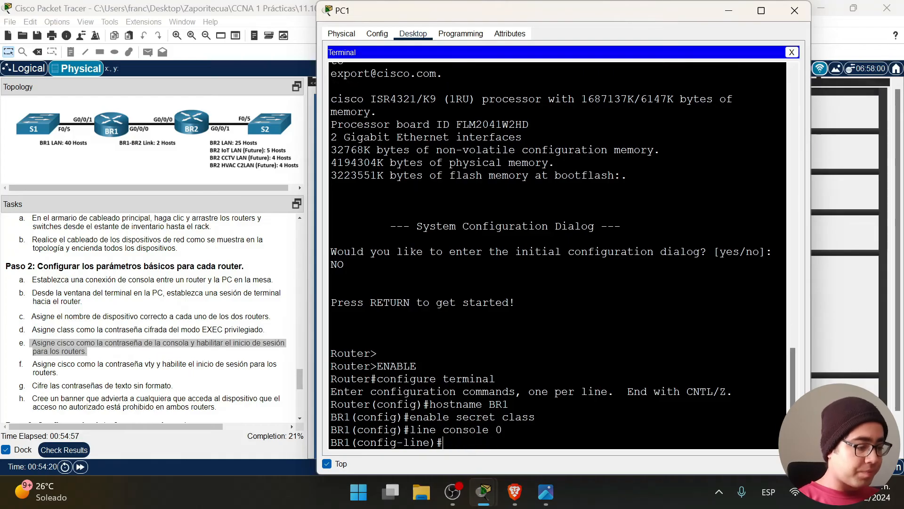
type("password ")
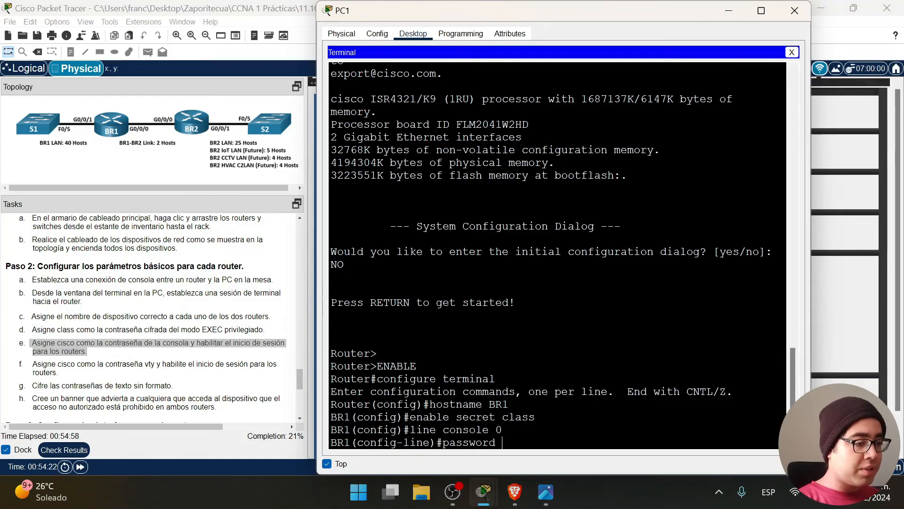
type("ciassco")
key("Return")
type("login")
key("Return")
type("e)#e")
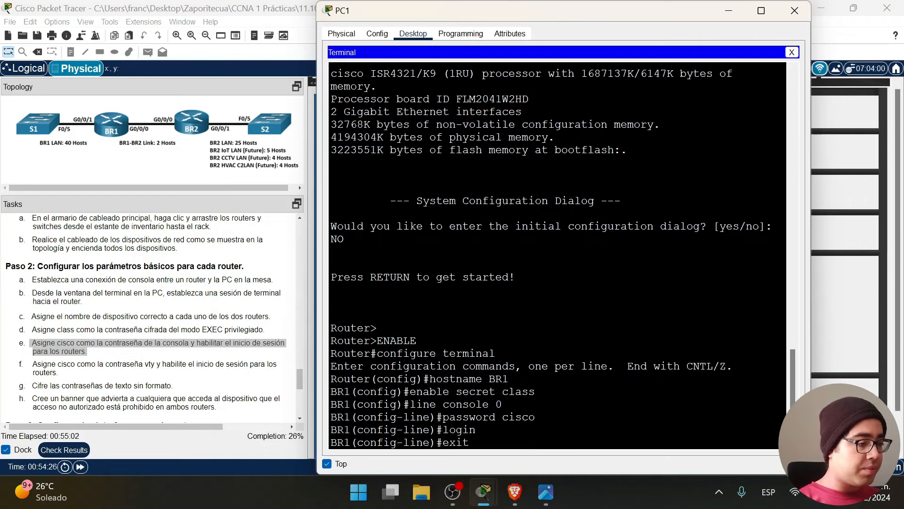
type("xit")
key("Return")
left_click_drag(30, 363, 134, 377)
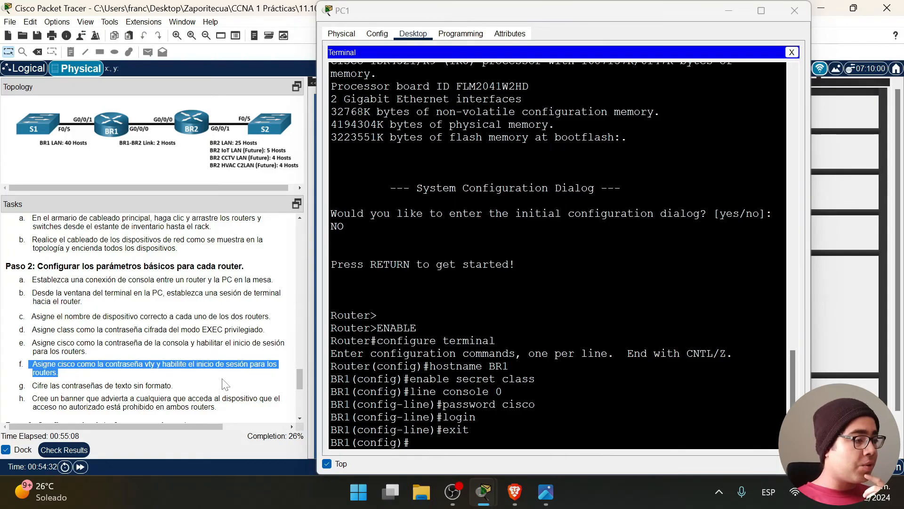
key("alt+Tab")
type("line vty 0 15")
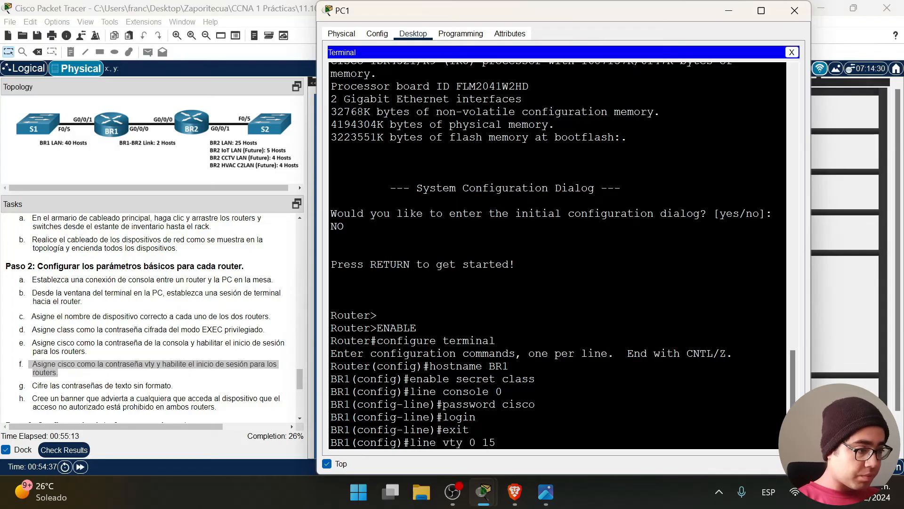
key("Return")
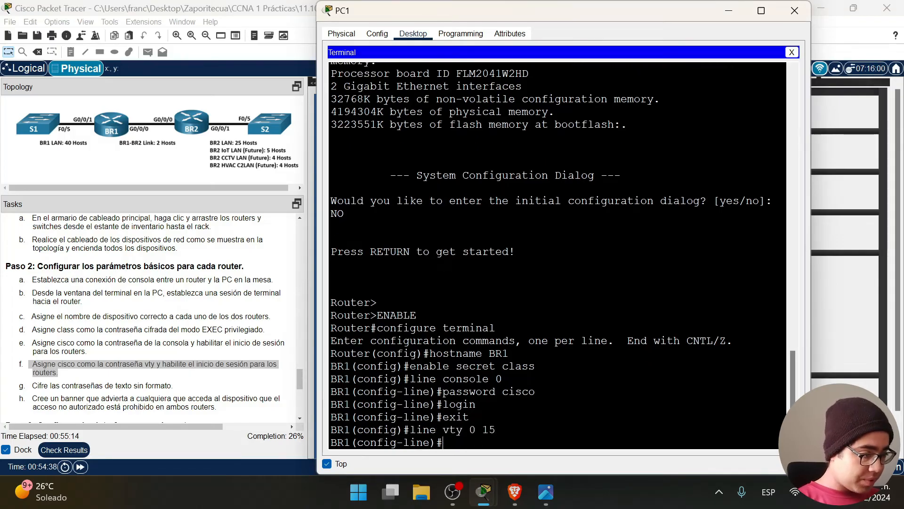
type("password")
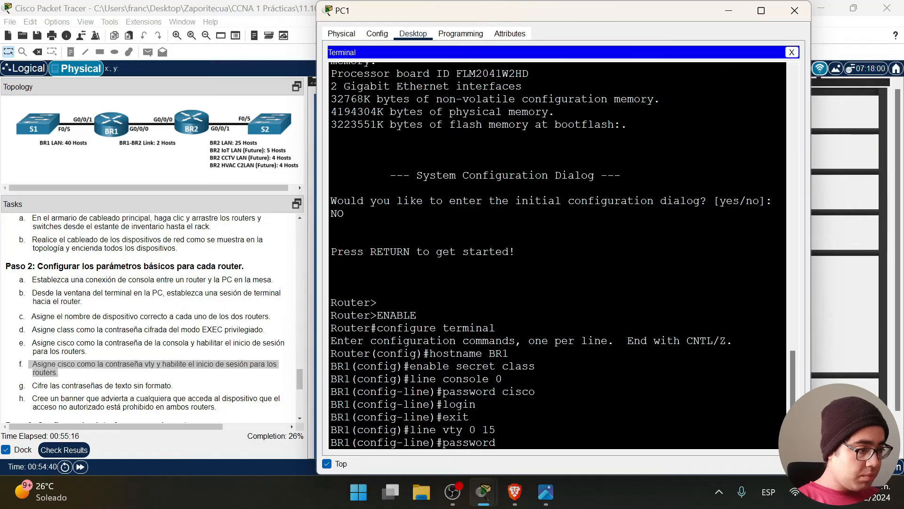
type(" cisco")
key("Return")
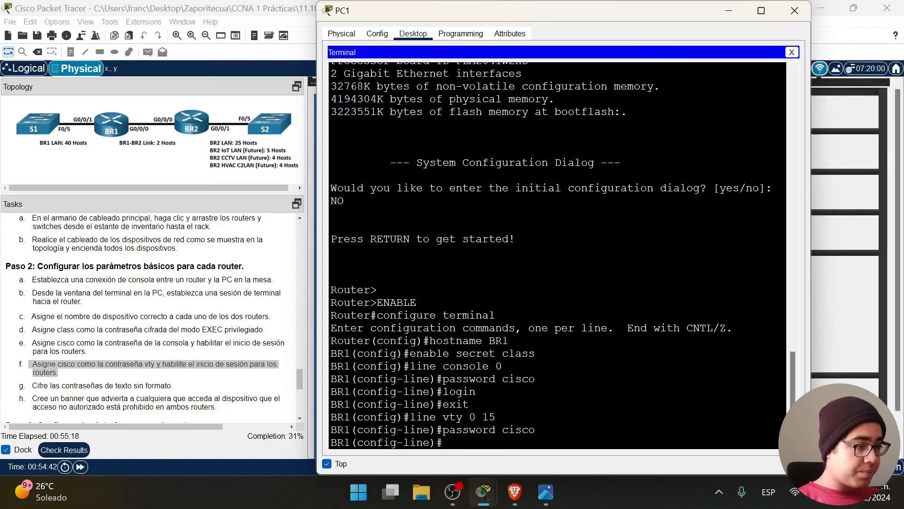
type("login")
key("Return")
type("exit")
key("Return")
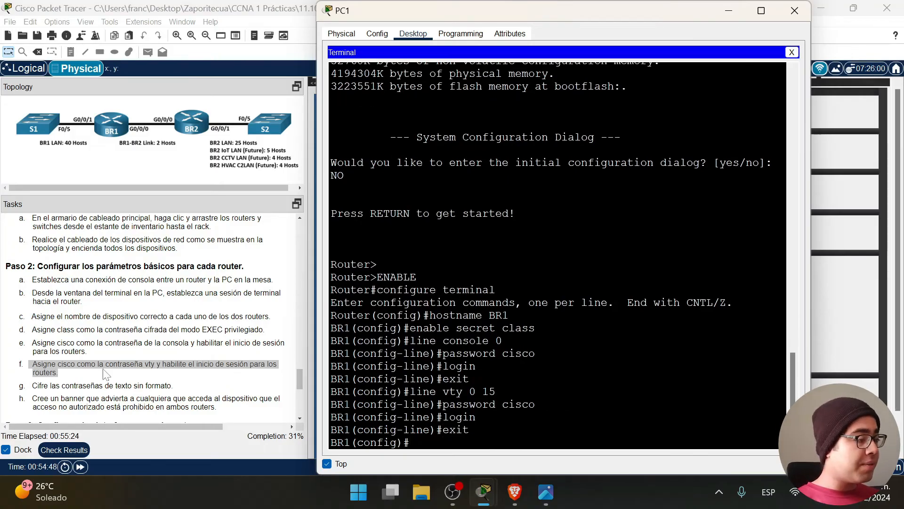
Enable service password-encryption on BR1.
left_click_drag(181, 394, 51, 397)
left_click(51, 397)
left_click_drag(172, 386, 31, 386)
left_click(411, 442)
type("serv")
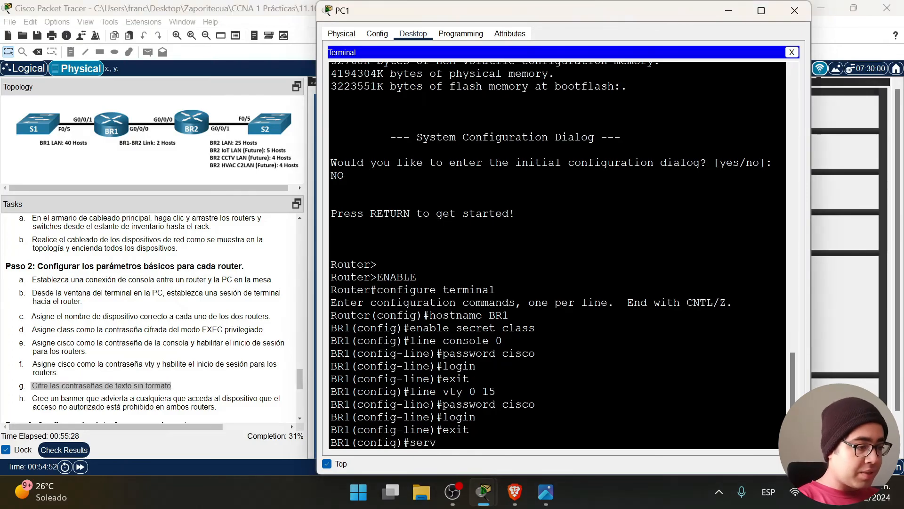
type("ice passw")
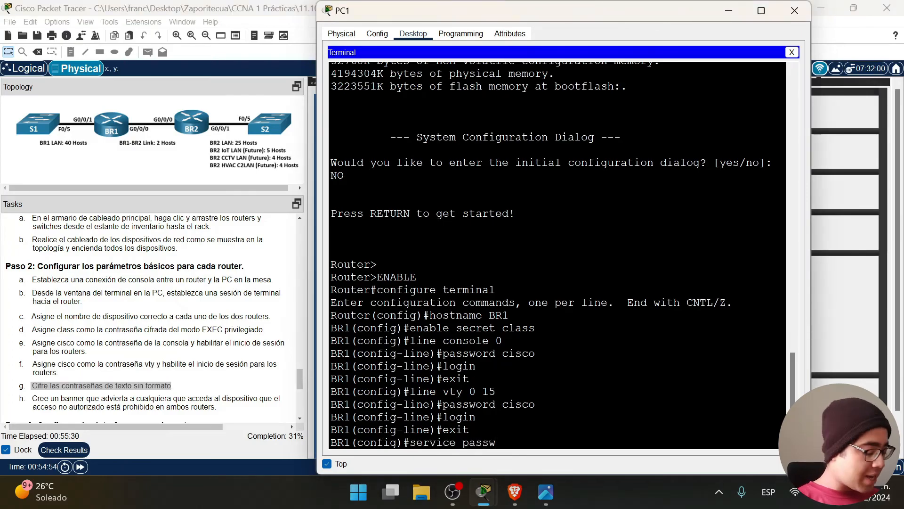
key("Tab")
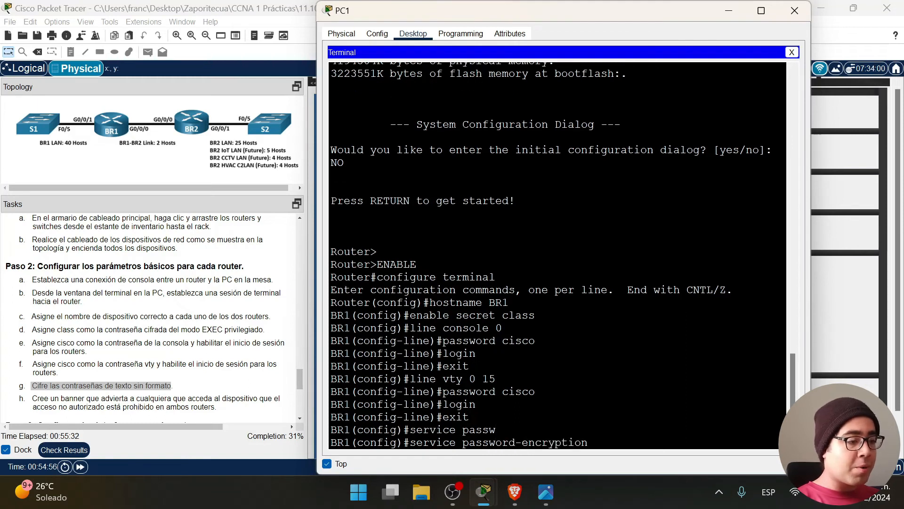
key("Return")
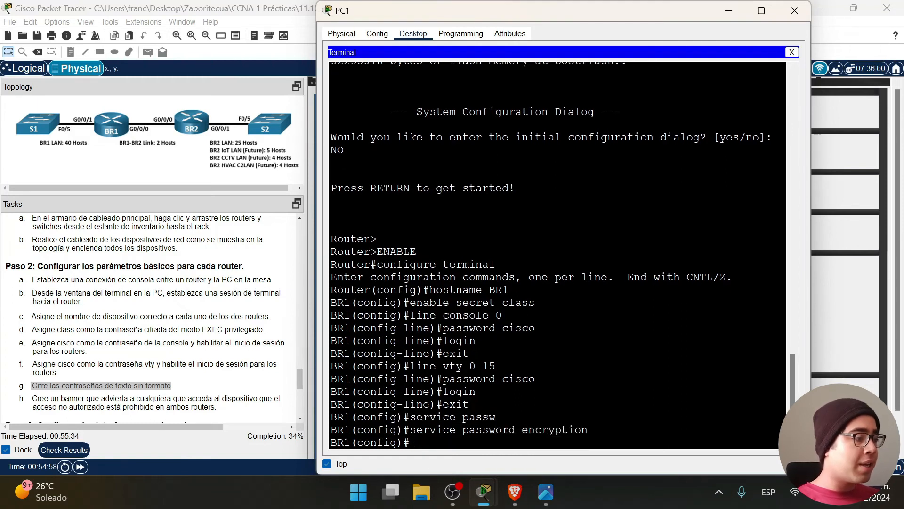
Add a banner motd warning: 'Al que no tenga permiso y lo encontremos entrando aqui…'.
scroll(142, 330, "down", 2)
left_click_drag(217, 350, 38, 342)
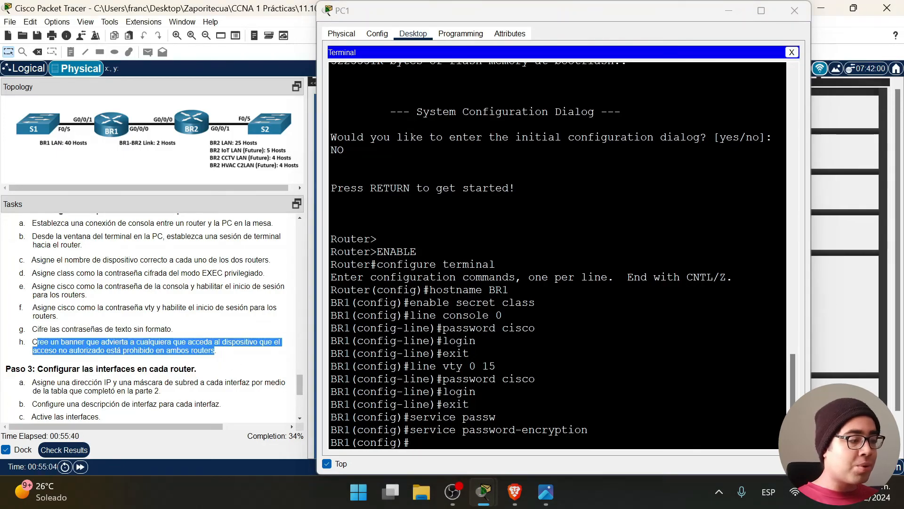
key("alt+Tab")
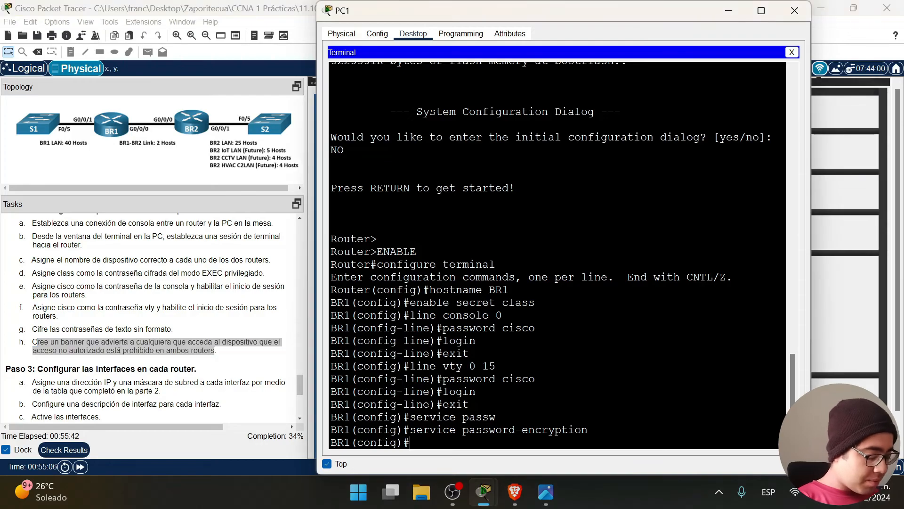
type("banner mo")
type("td")
key("BackSpace")
key("BackSpace")
type("otd")
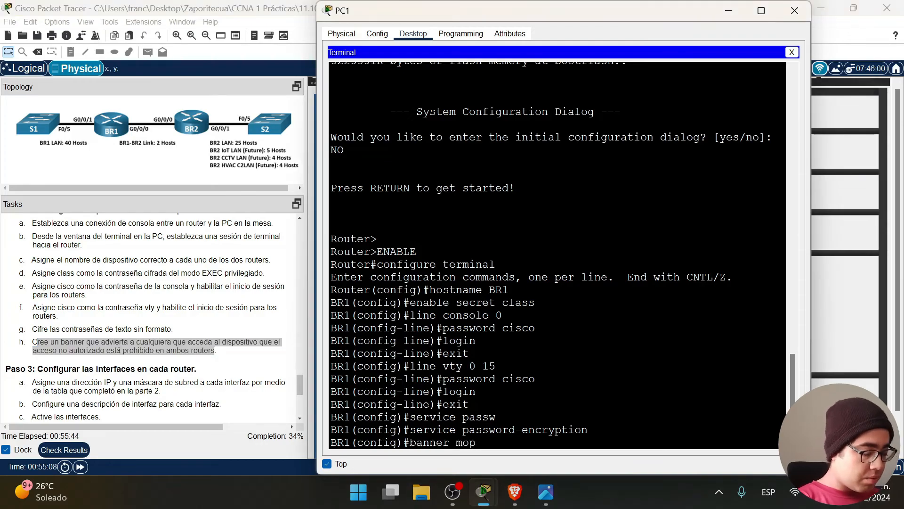
type(" **")
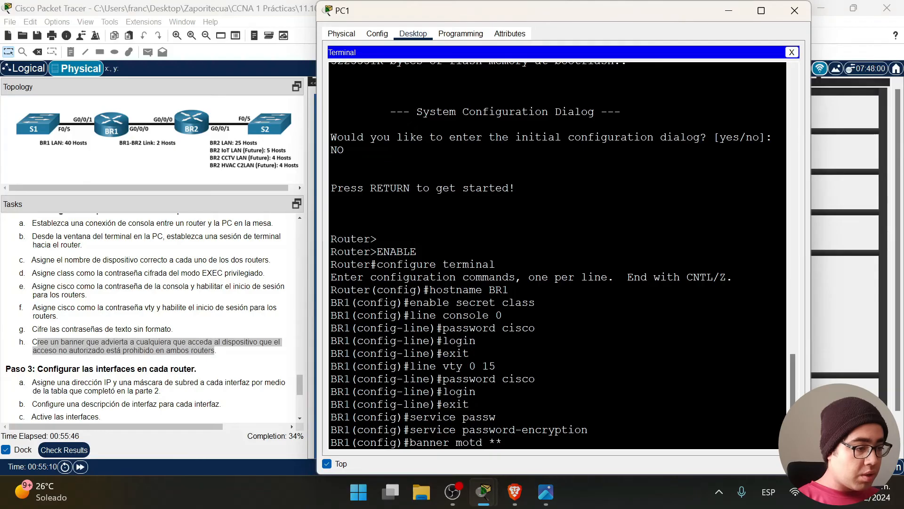
key("Caps_Lock")
type("Al que ")
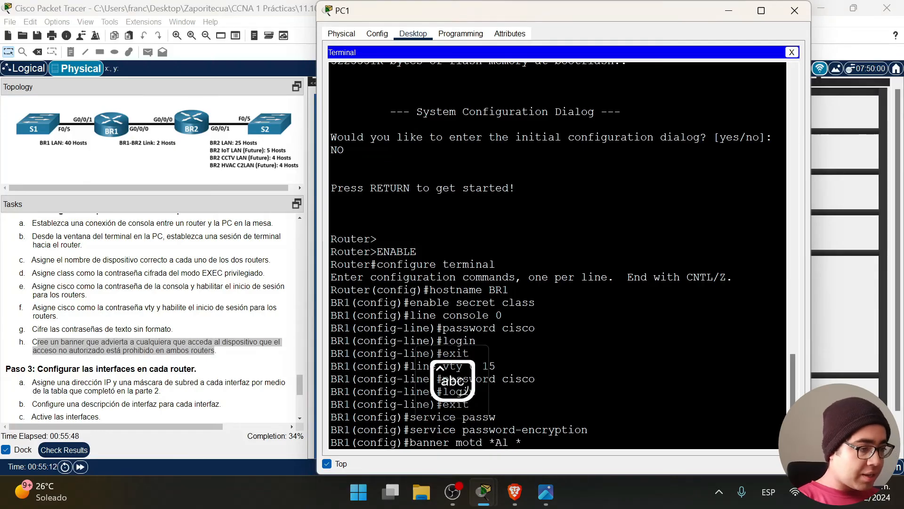
type("no ten")
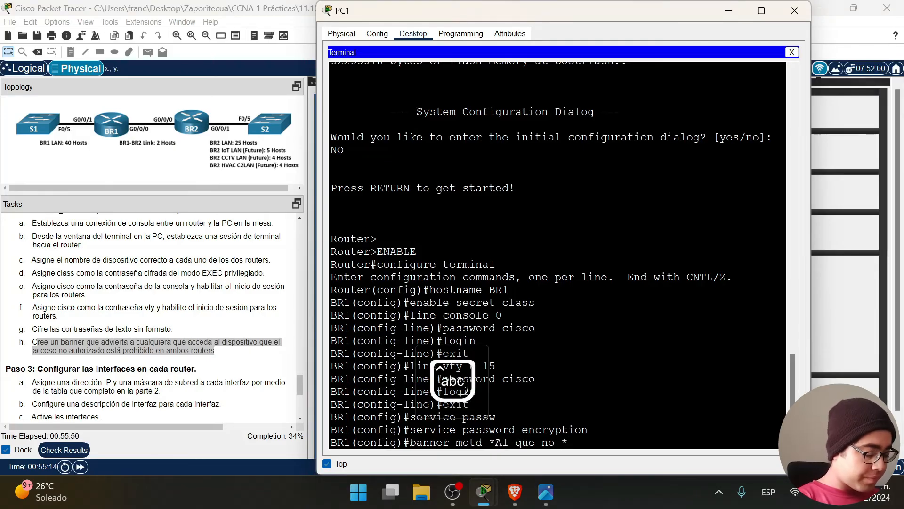
type("ga permis")
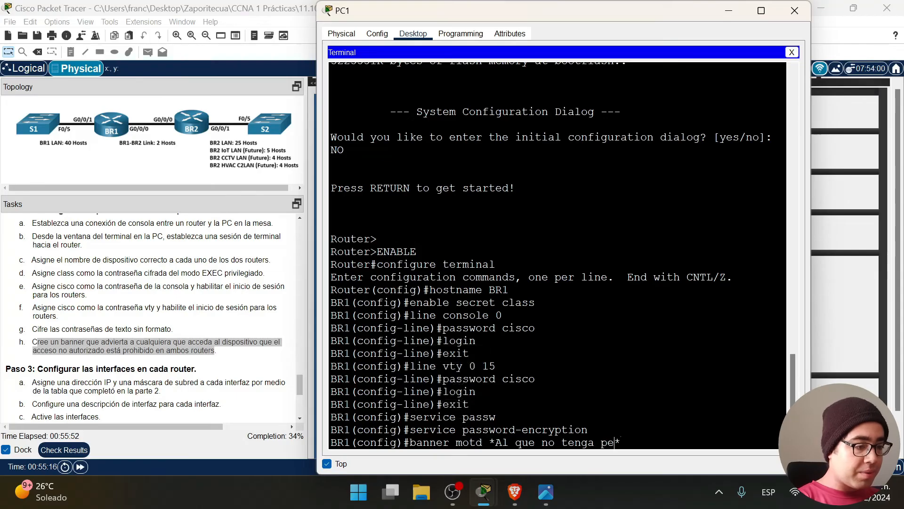
type("o")
type(" y lo encont")
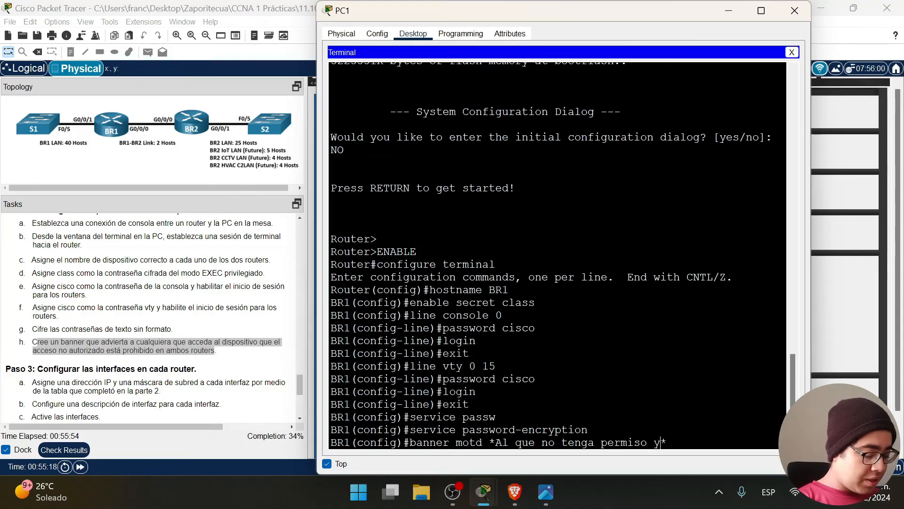
type("remos entran")
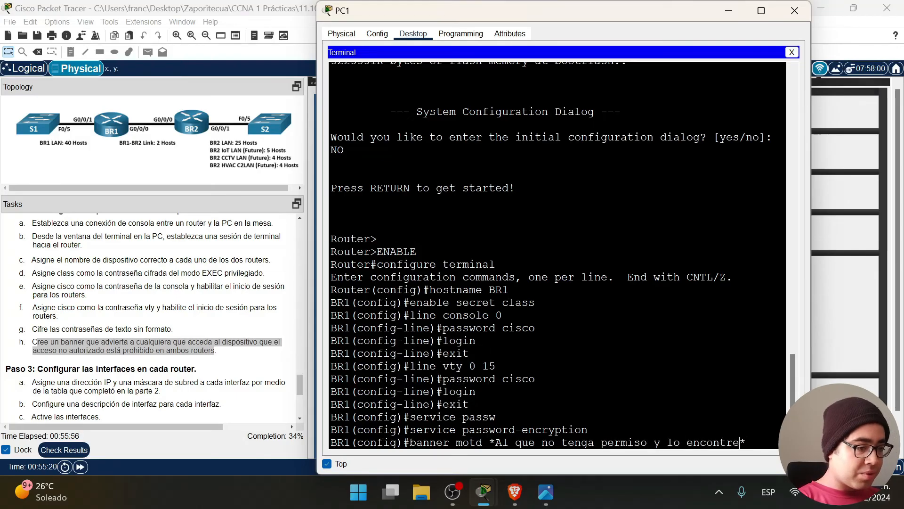
type("do aqui")
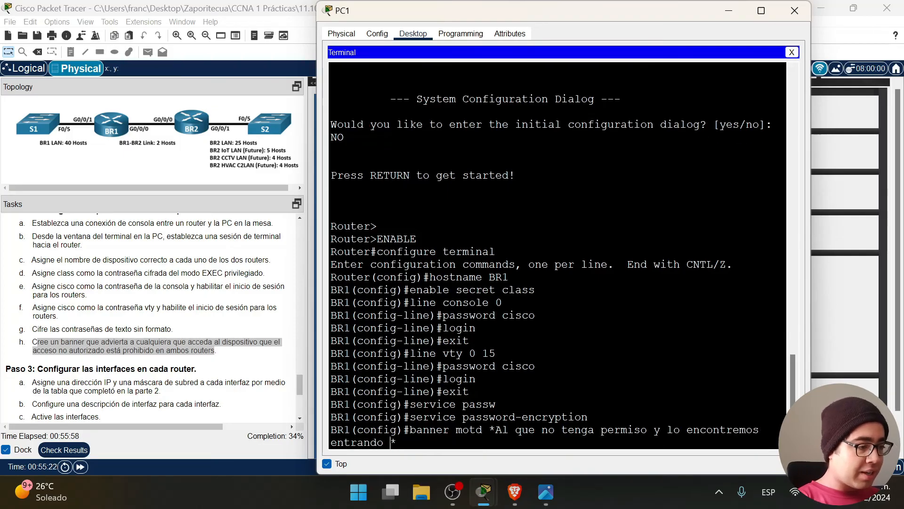
type(" le mochamos la mano")
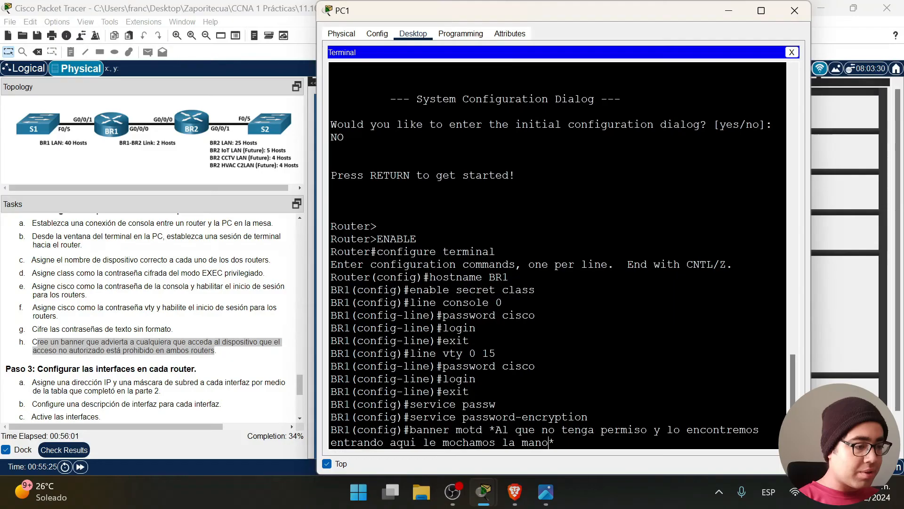
key("Return")
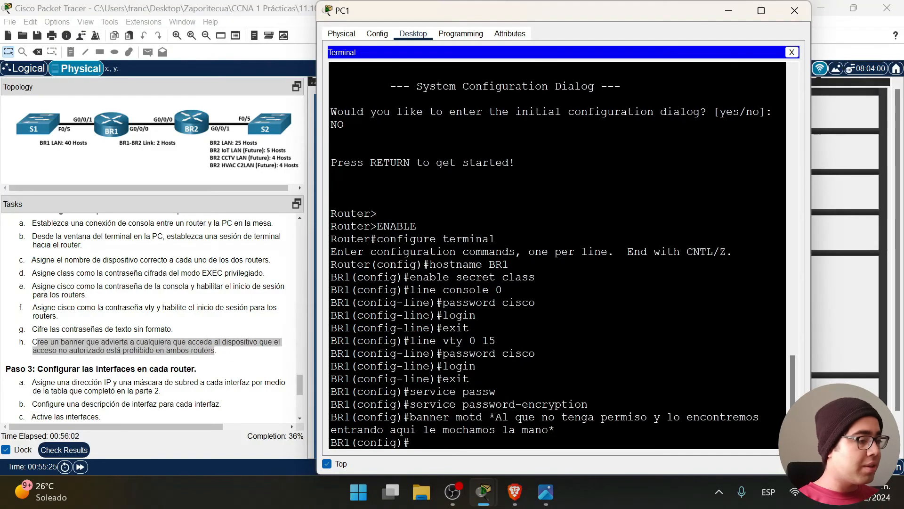
scroll(93, 366, "down", 3)
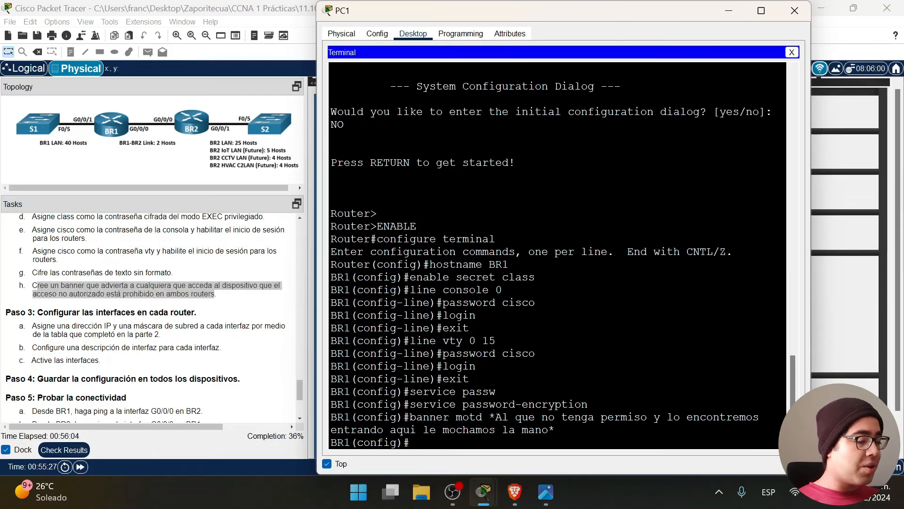
key("Return")
key("Return")
key("Return")
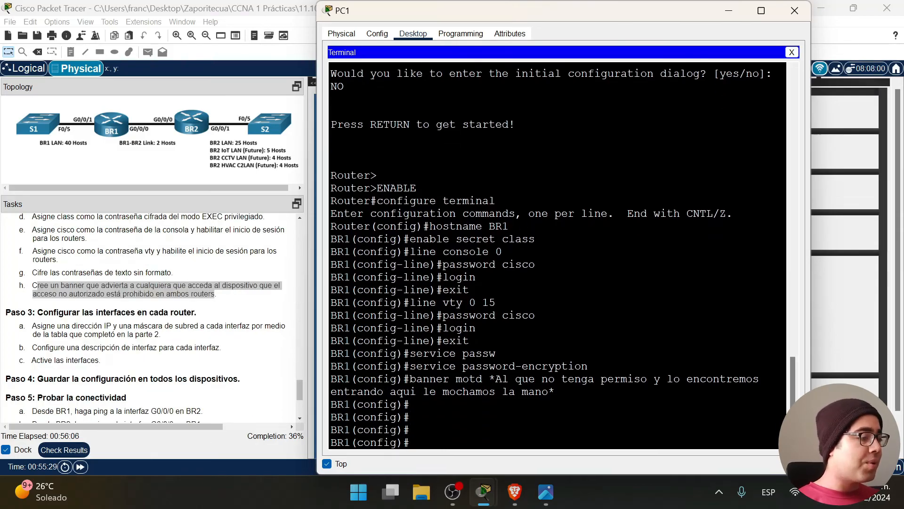
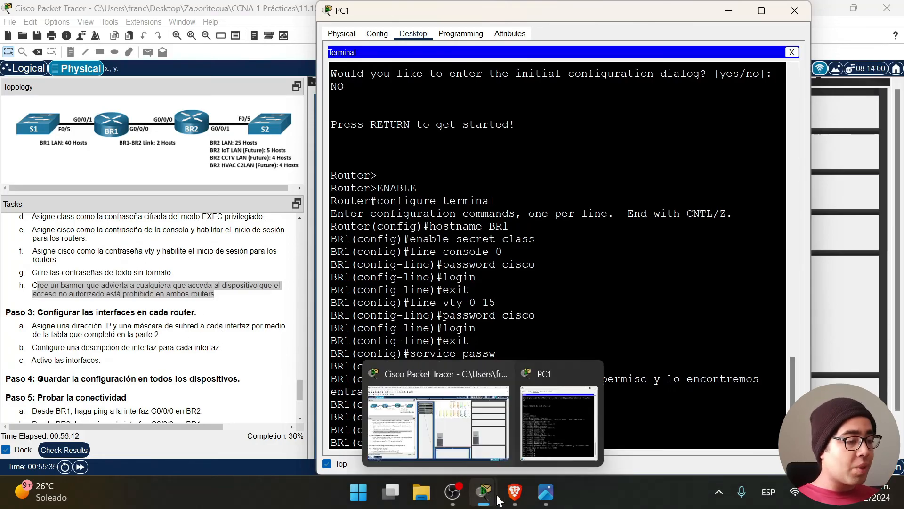
Place the terminal beside the addressing spreadsheet and enter interface g0/0/0 on BR1.
left_click(515, 492)
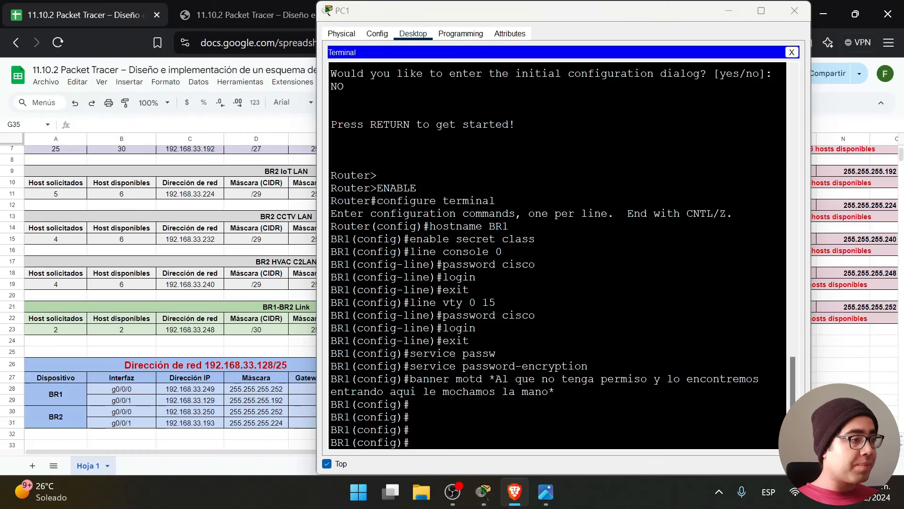
left_click_drag(436, 9, 449, 9)
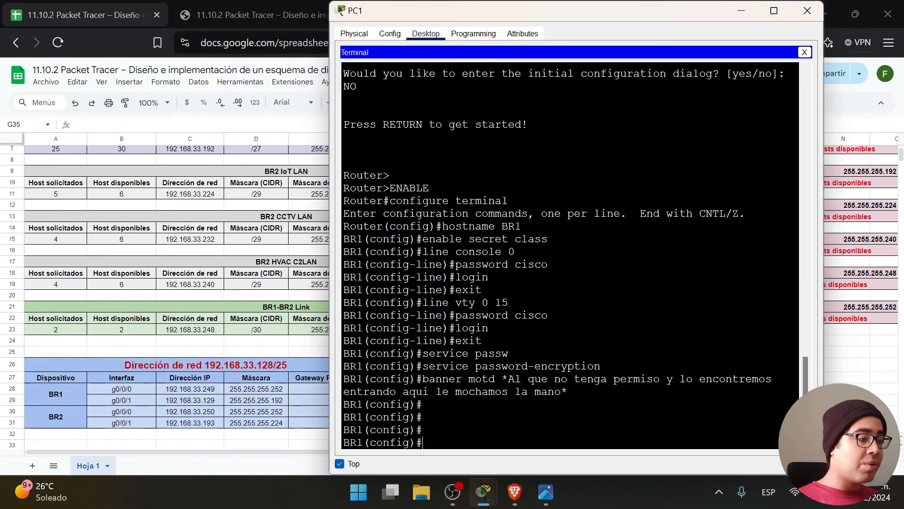
type("interface")
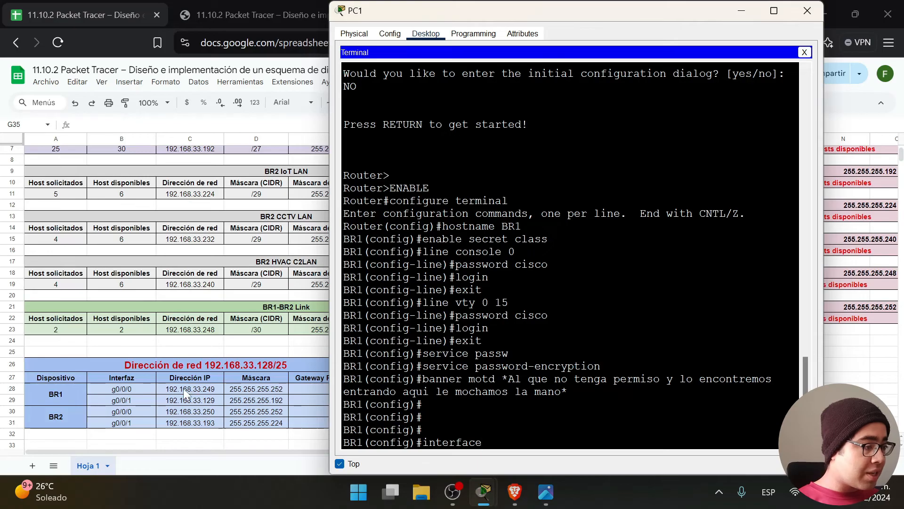
left_click_drag(186, 389, 265, 386)
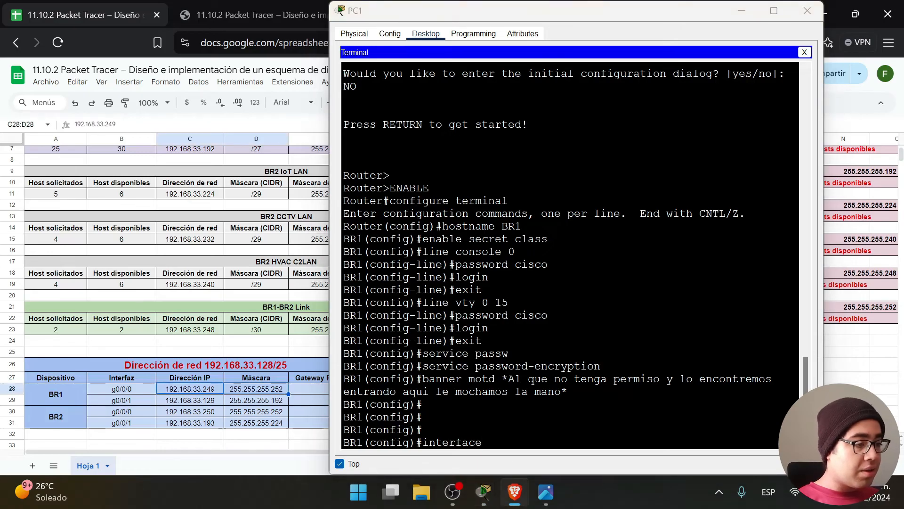
left_click(506, 431)
type("g0")
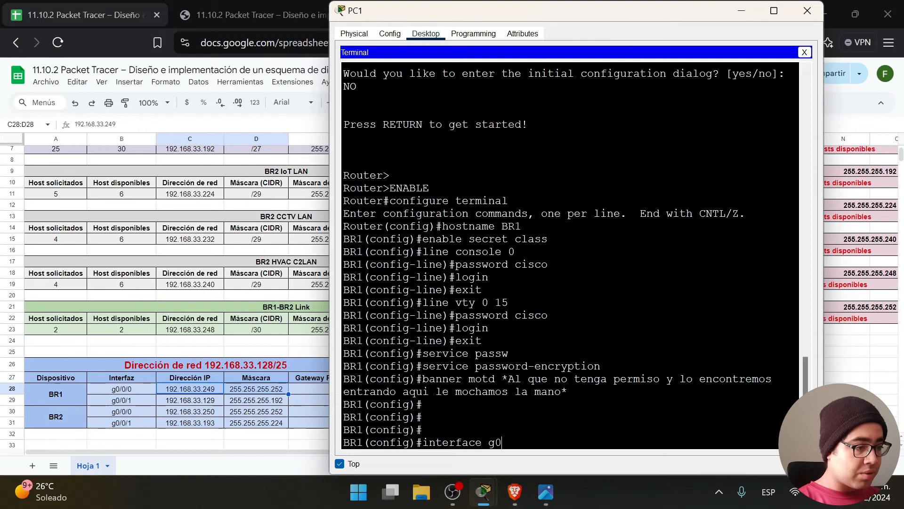
type("/&0/=")
key("Return")
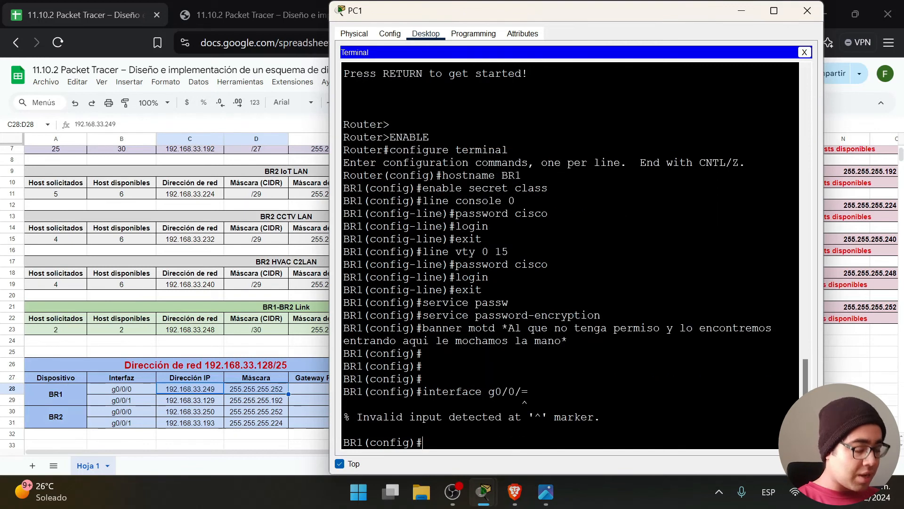
key("Up")
key("Return")
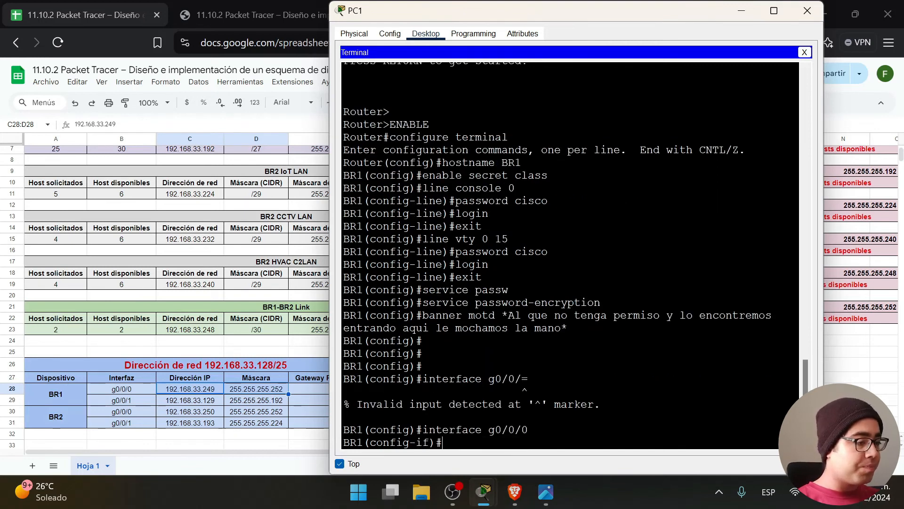
Give g0/0/0 the description 'Conectado a BR2' after checking the topology diagram.
type("description")
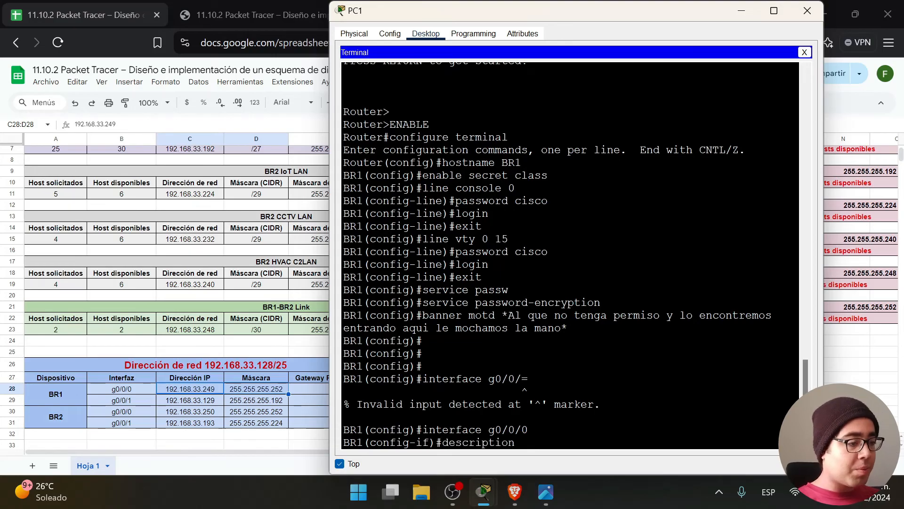
mouse_move(546, 492)
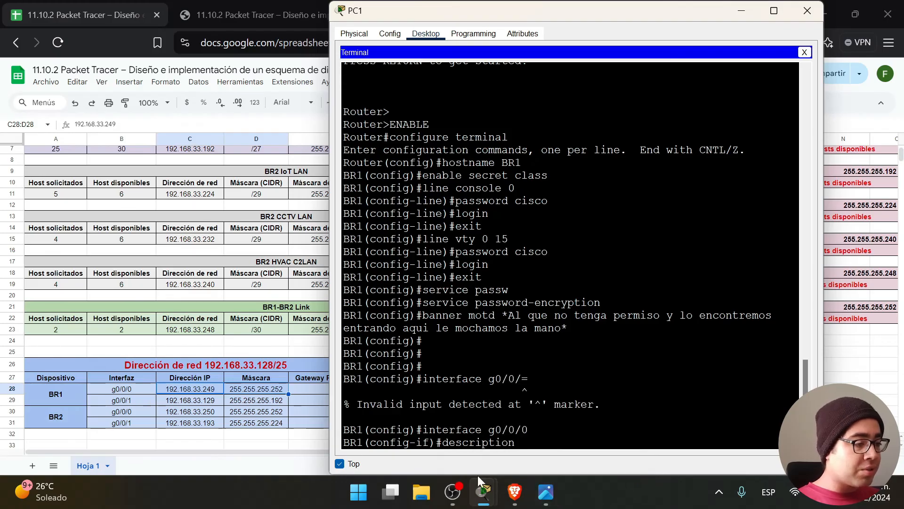
left_click(546, 491)
left_click_drag(706, 18, 562, 387)
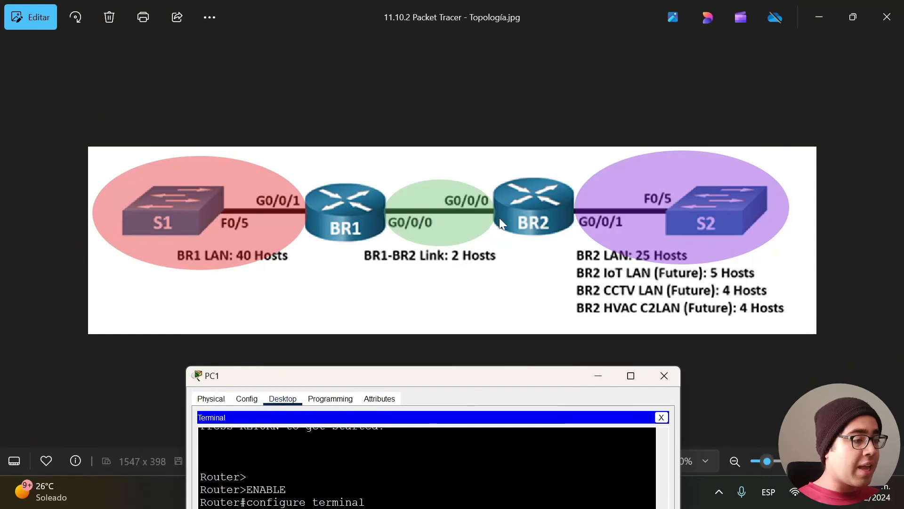
key("alt+Tab")
left_click_drag(450, 375, 578, 24)
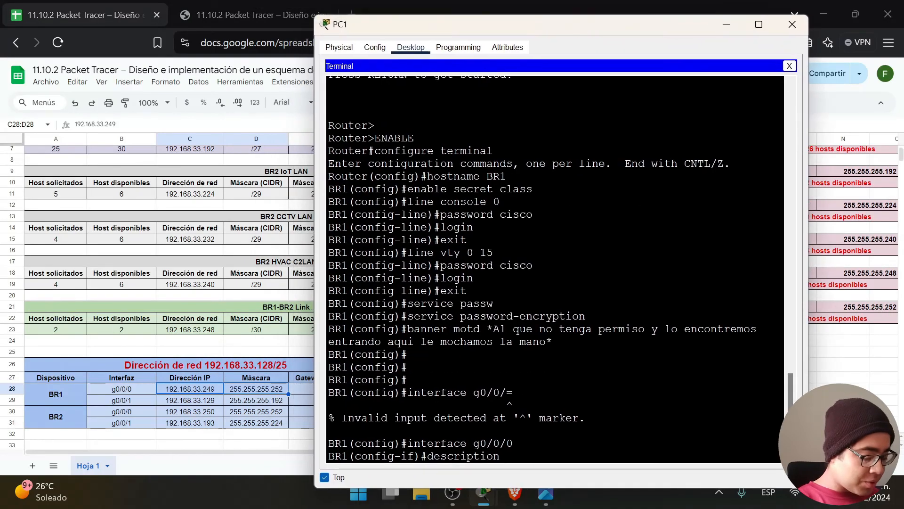
type("Conectado a")
key("Caps_Lock")
type("B")
key("Caps_Lock")
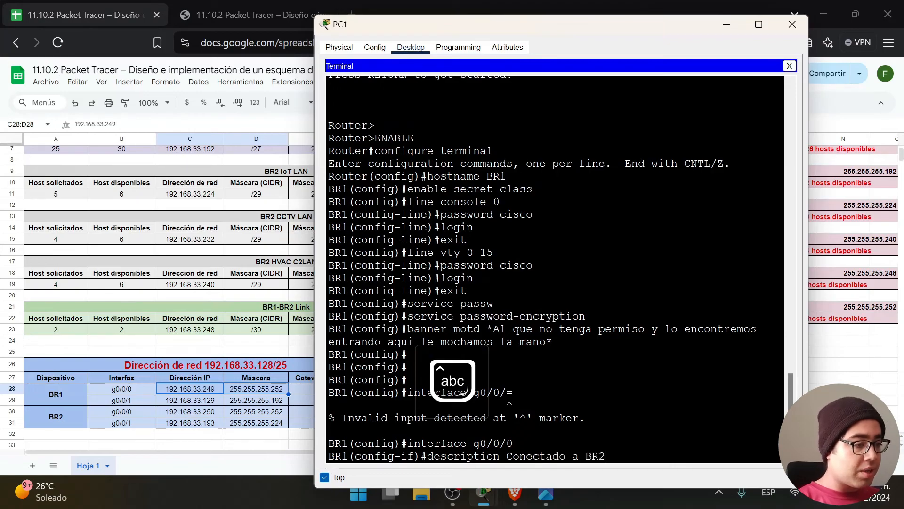
key("Return")
Address g0/0/0 as 192.168.33.249 255.255.255.252, enable it with no shutdown, and exit.
type("ip address 192.168.33.")
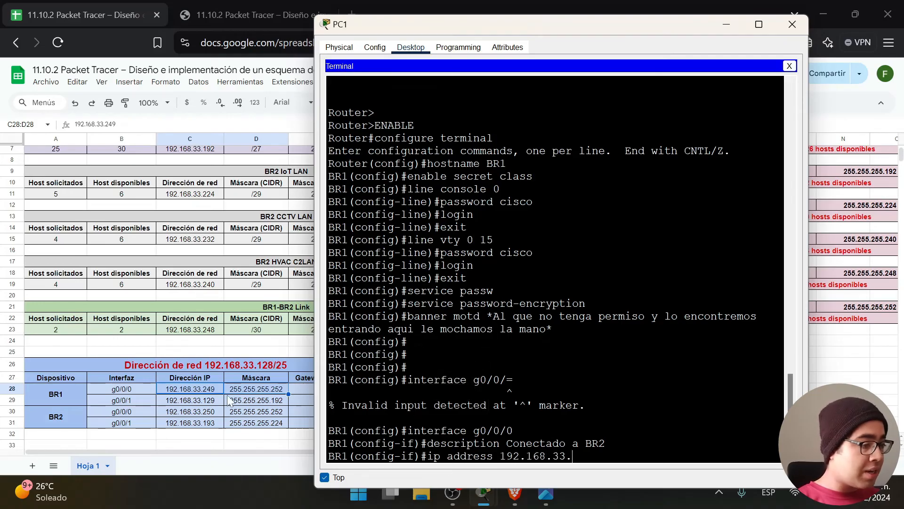
type("249")
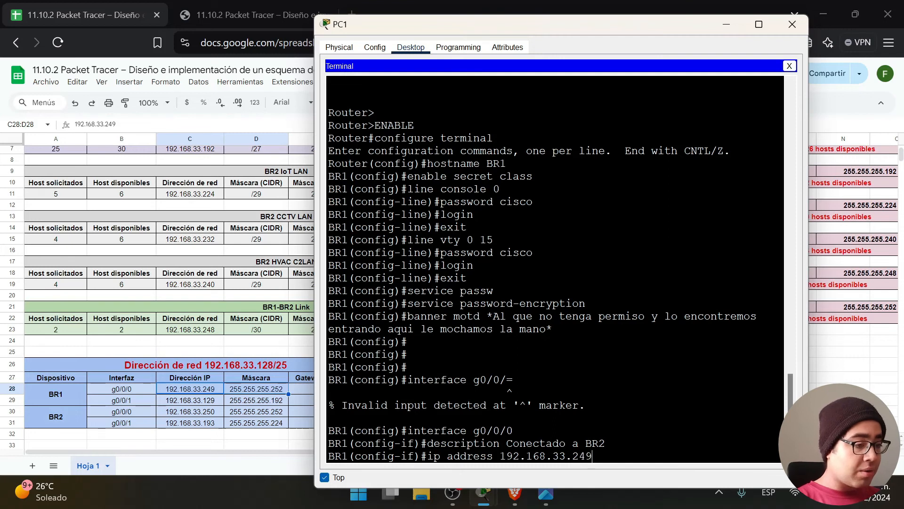
type(" 255.255.255.252")
key("Return")
type("no shutdown")
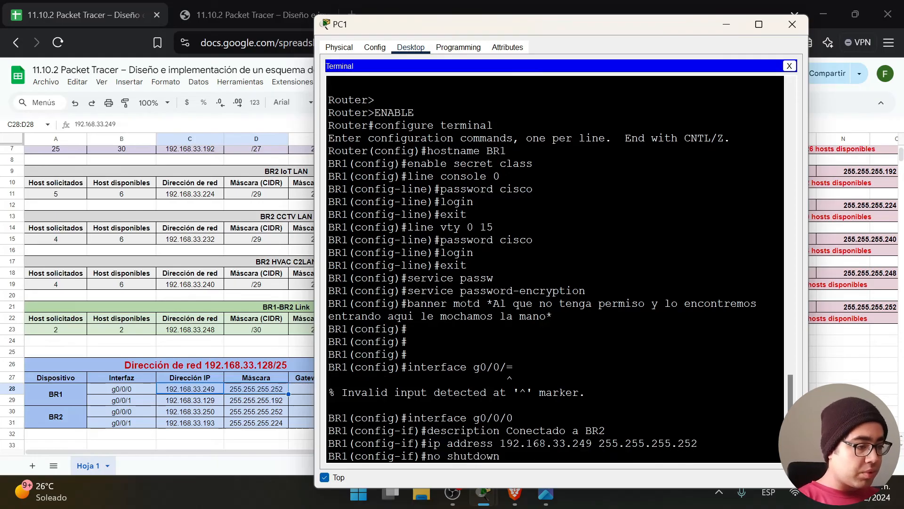
key("Return")
key("Return")
type("exit")
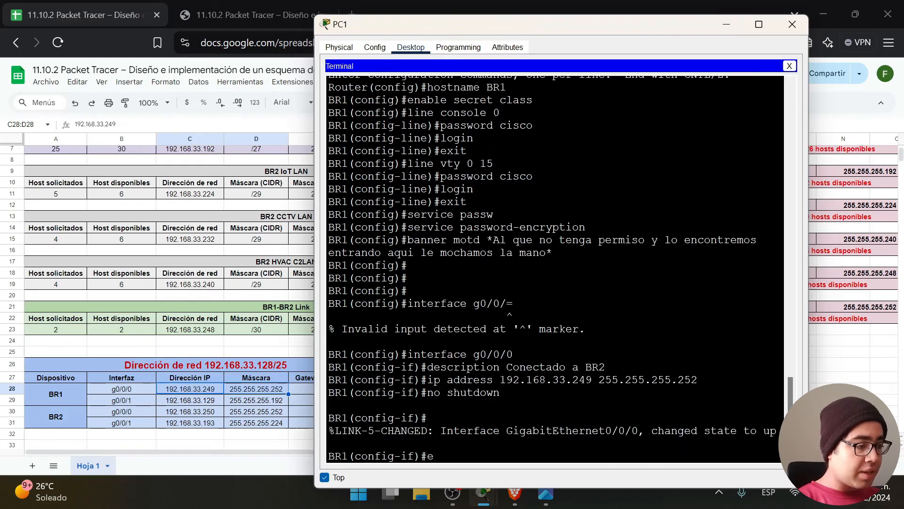
key("Return")
key("Return")
type("interfaxce g0/0/1")
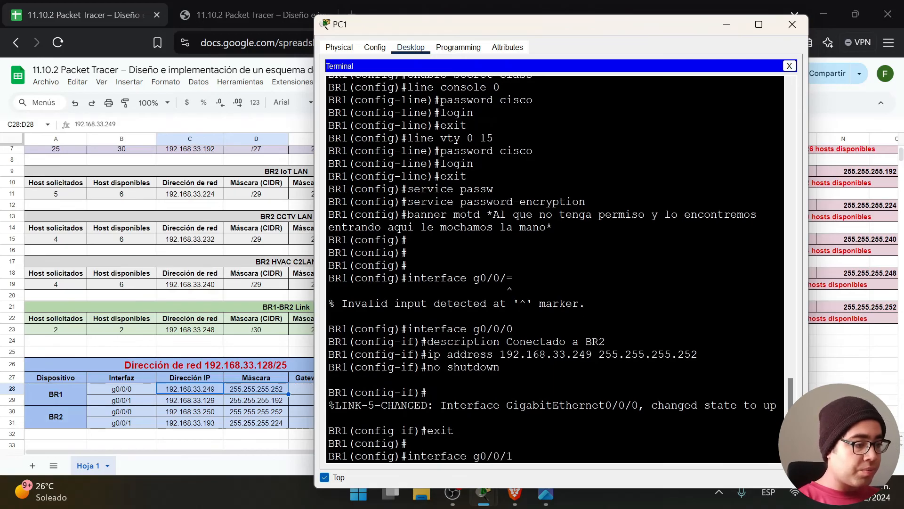
Enter interface g0/0/1 and describe it as 'Conectado a S1'.
key("Return")
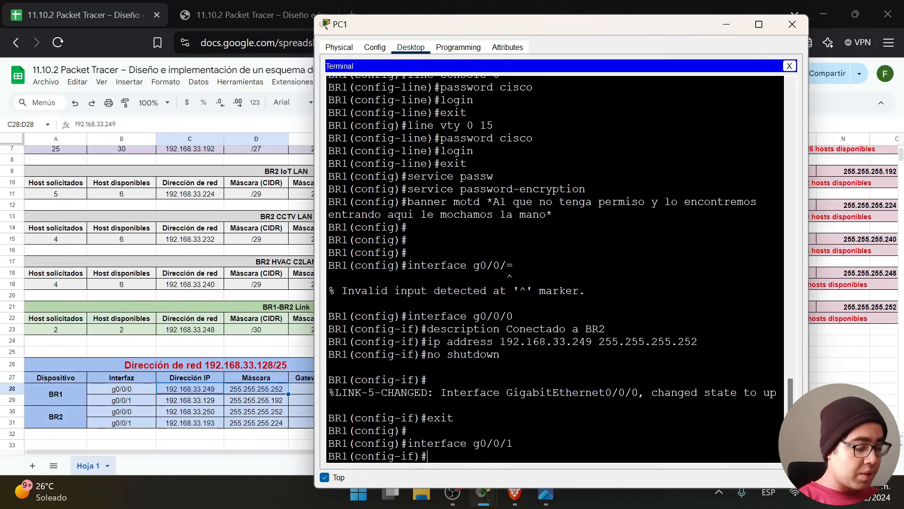
type("desc")
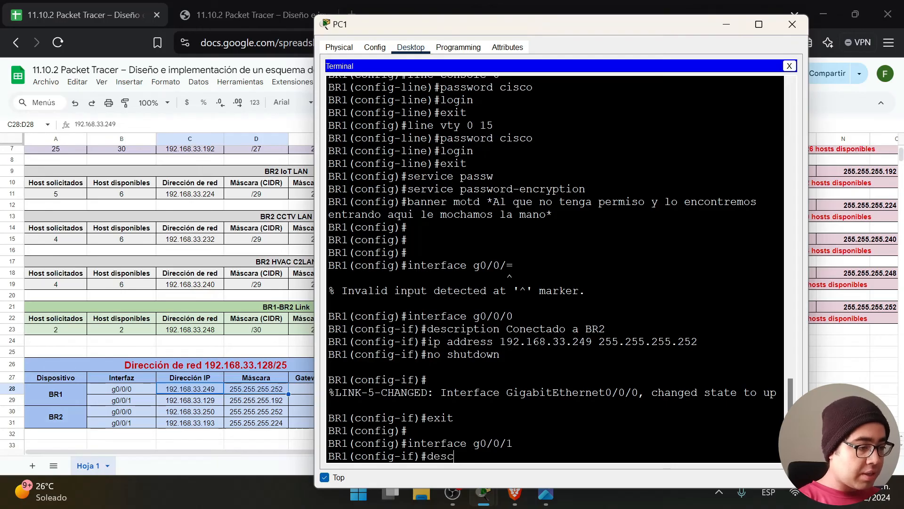
type("ription")
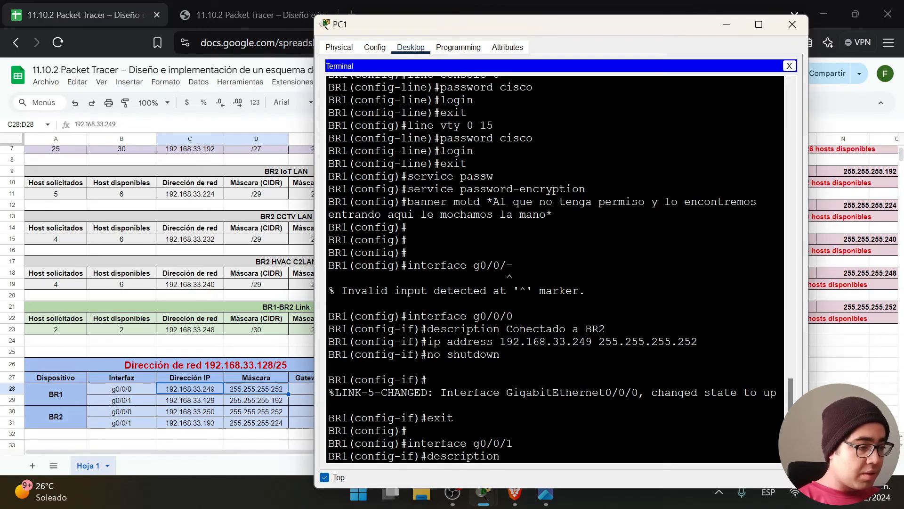
left_click(545, 492)
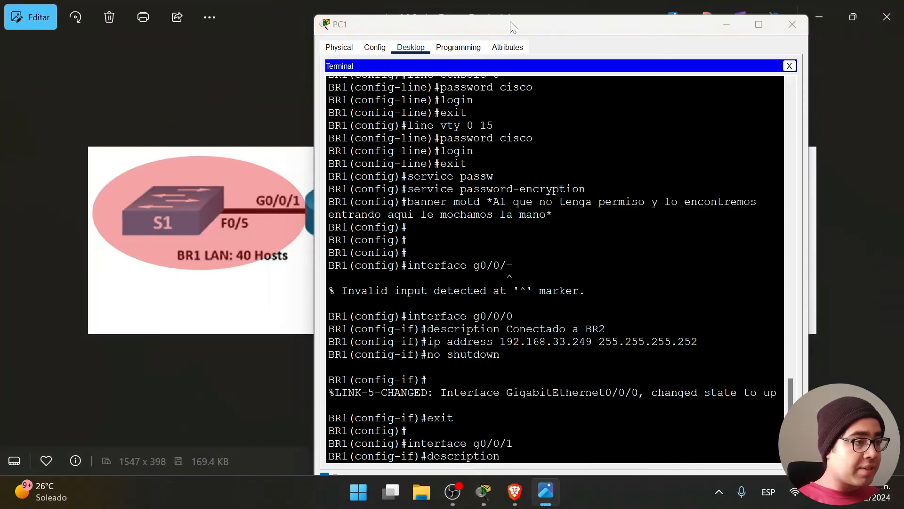
left_click_drag(499, 24, 351, 292)
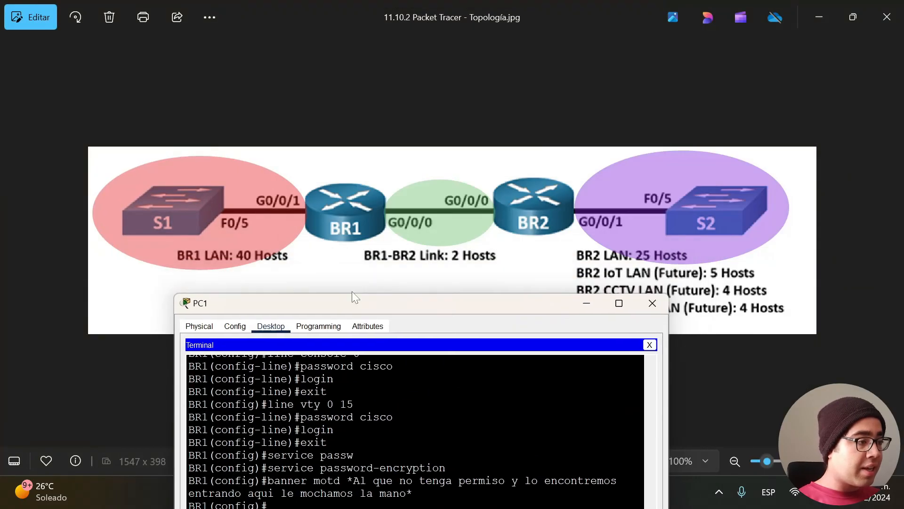
left_click(803, 17)
left_click_drag(430, 303, 558, 21)
key("Caps_Lock")
type("C")
key("Caps_Lock")
type("onecta")
key("BackSpace")
key("BackSpace")
type("tado a")
key("Caps_Lock")
type("S1")
key("Caps_Lock")
key("Return")
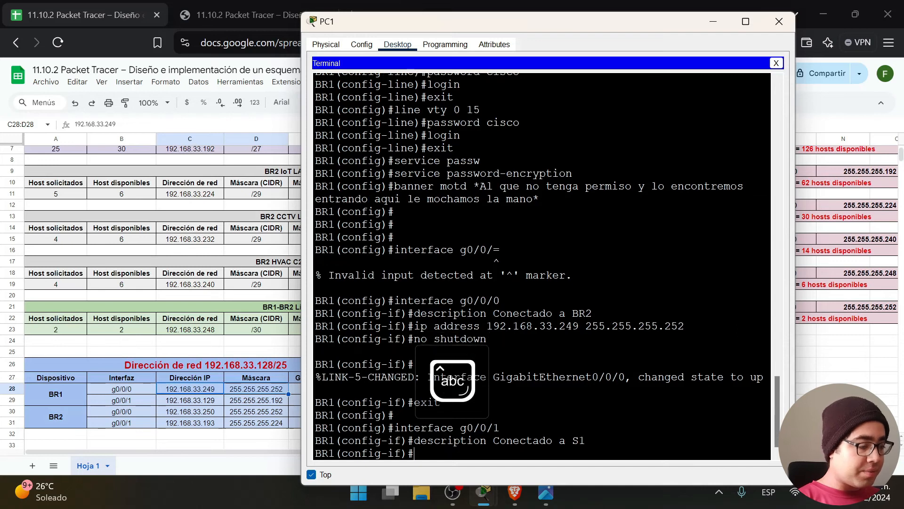
Address g0/0/1 as 192.168.33.129 255.255.255.192, enable it, and end configuration mode.
type("ip address 192.168.33.")
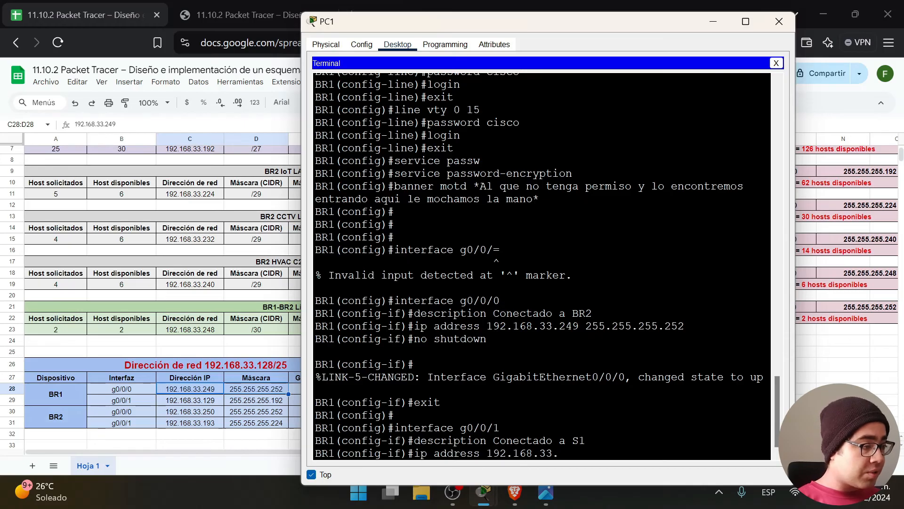
left_click_drag(207, 400, 252, 400)
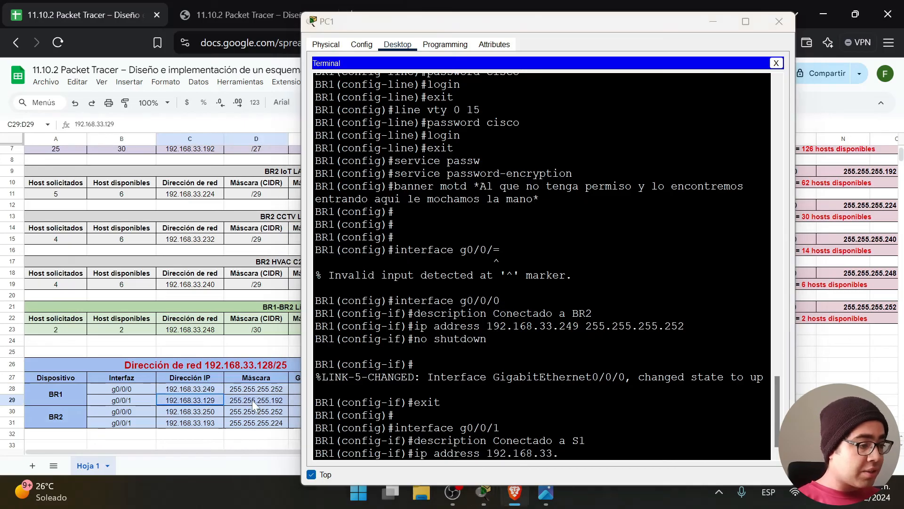
left_click(595, 479)
type("129")
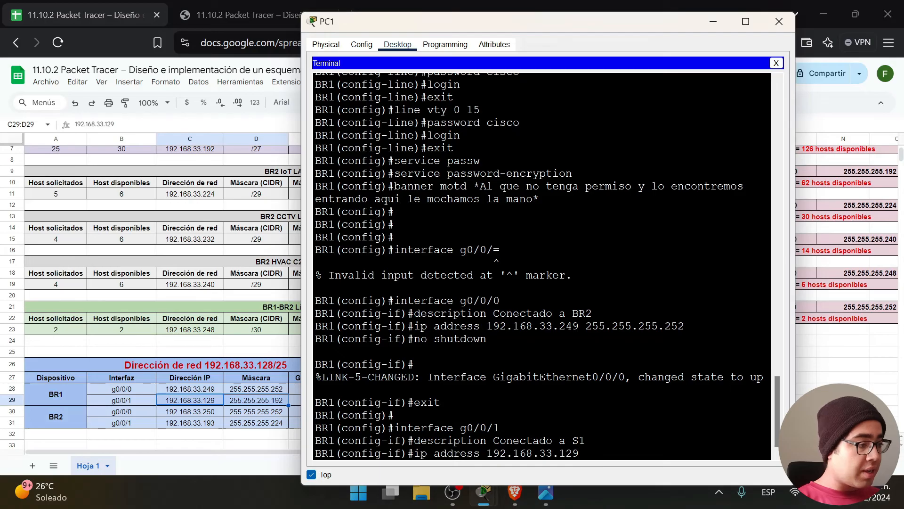
type(" 255.255.2")
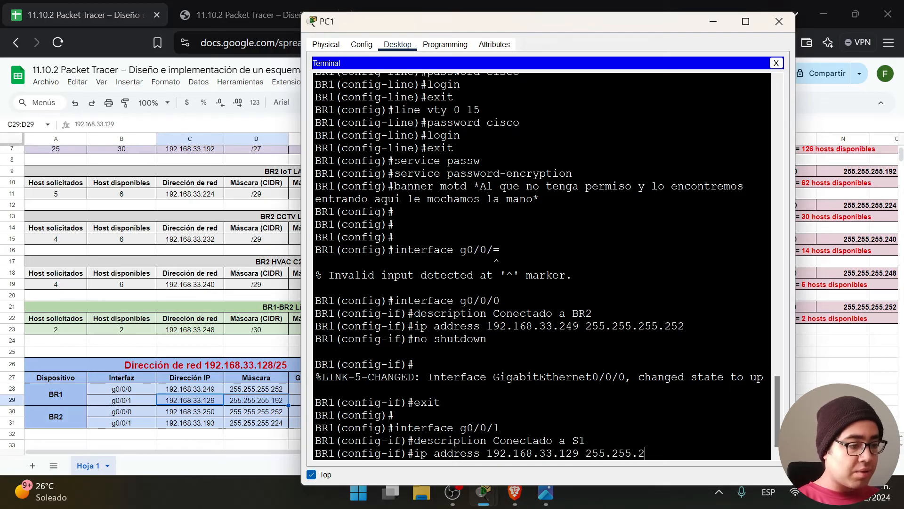
type("545")
key("BackSpace")
key("BackSpace")
type("55.")
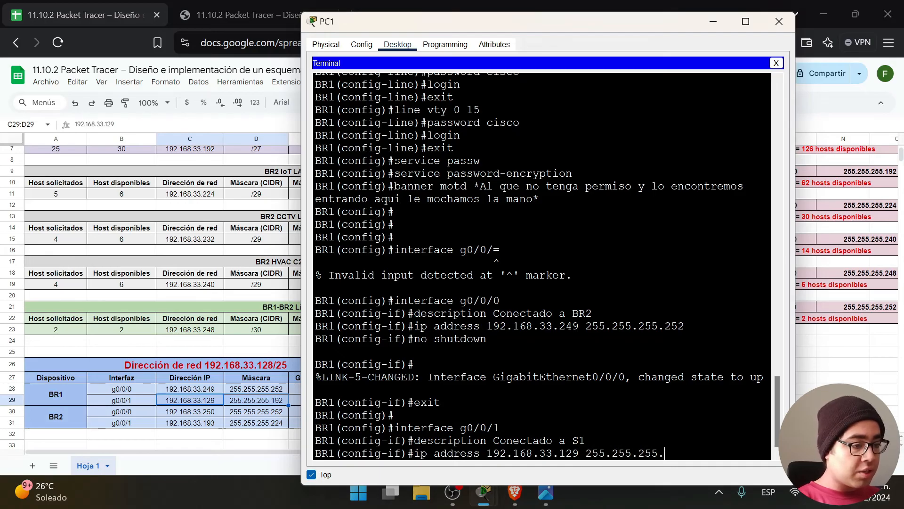
key("Return")
type("no shutdown")
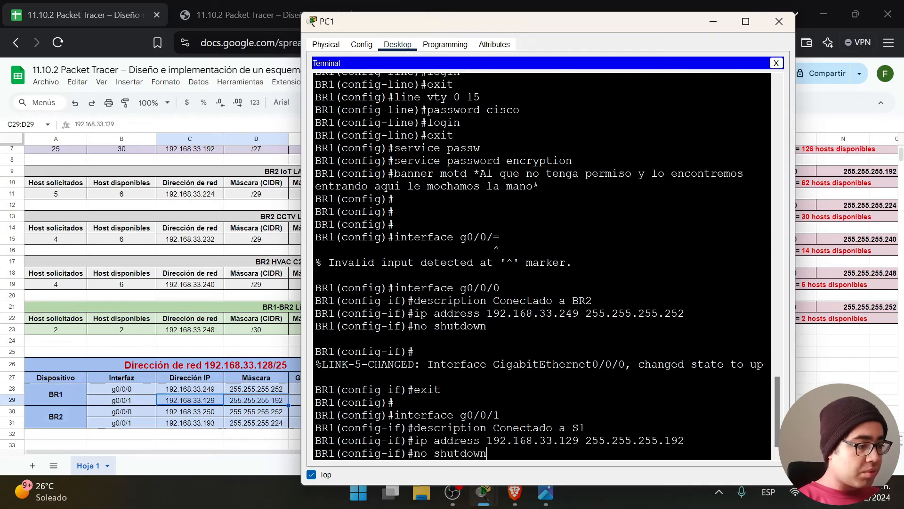
key("Return")
type("exit")
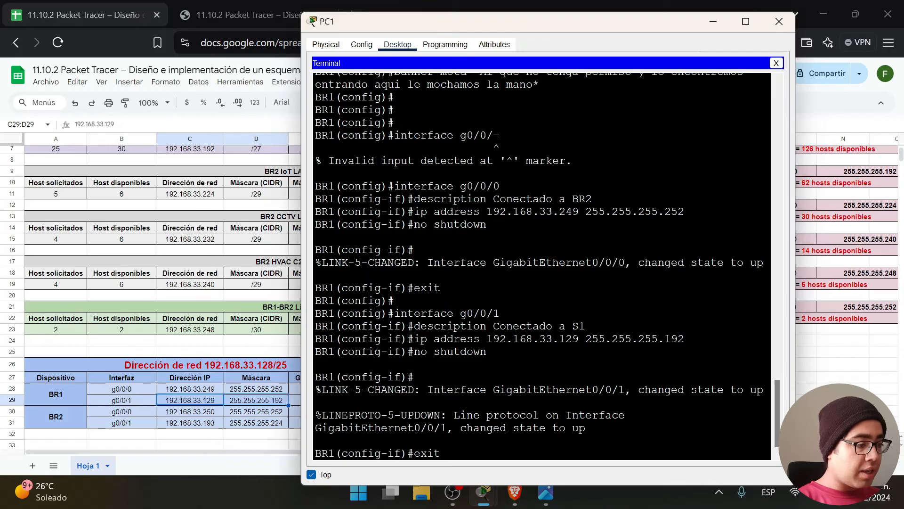
key("BackSpace")
key("BackSpace")
key("BackSpace")
type("nd")
key("Return")
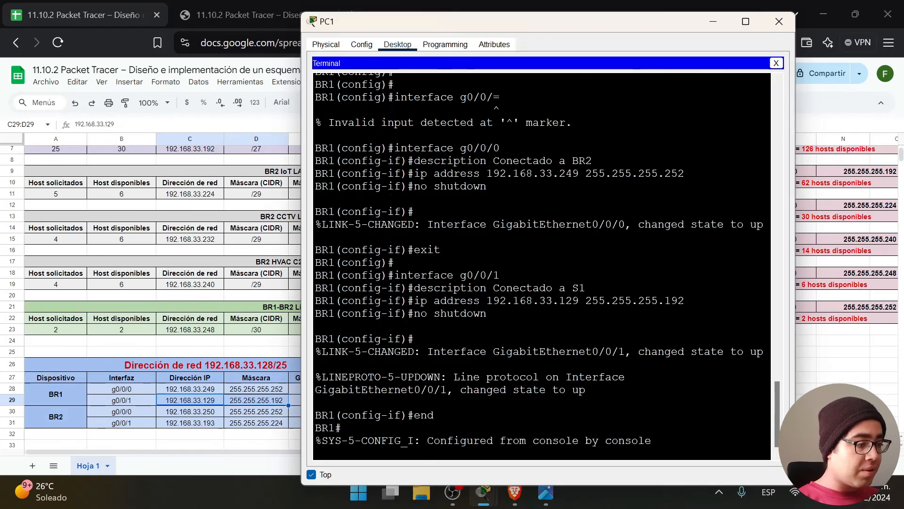
Review the task instructions to find the step about saving the configuration.
left_click(438, 447)
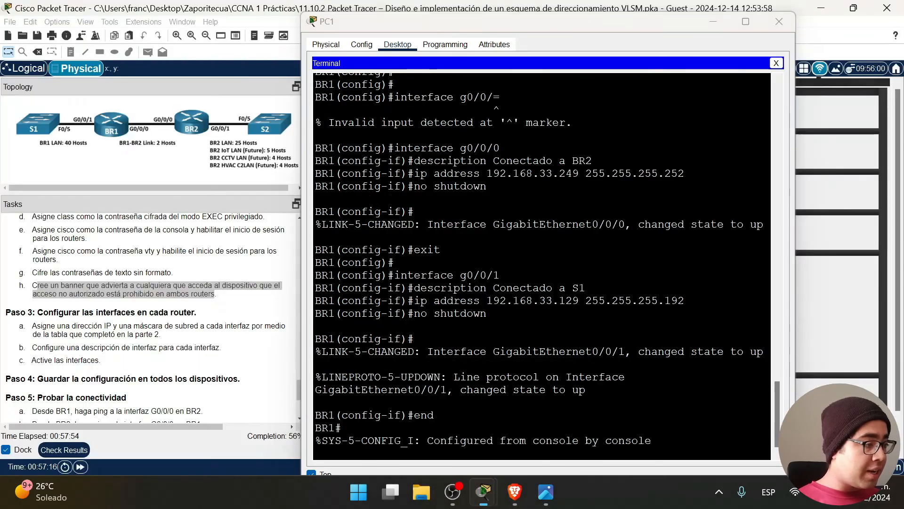
left_click_drag(115, 368, 20, 322)
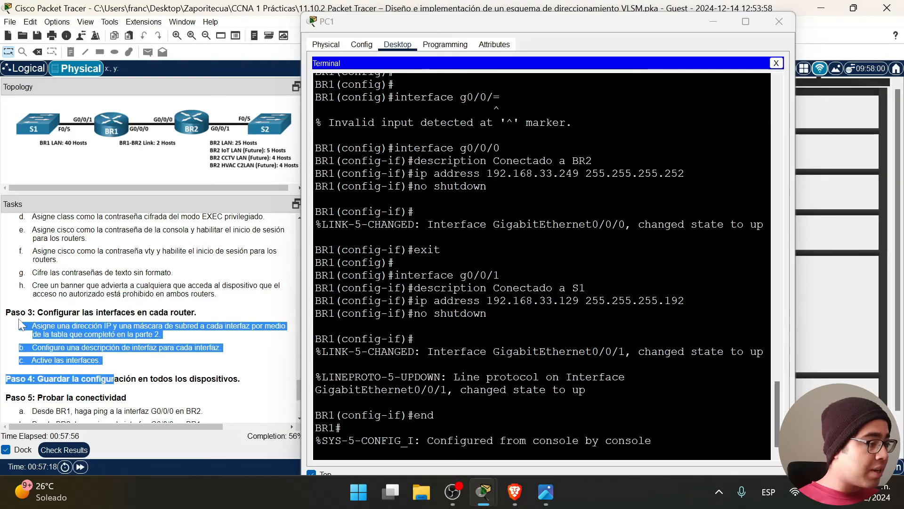
left_click(115, 363)
left_click_drag(113, 365, 11, 313)
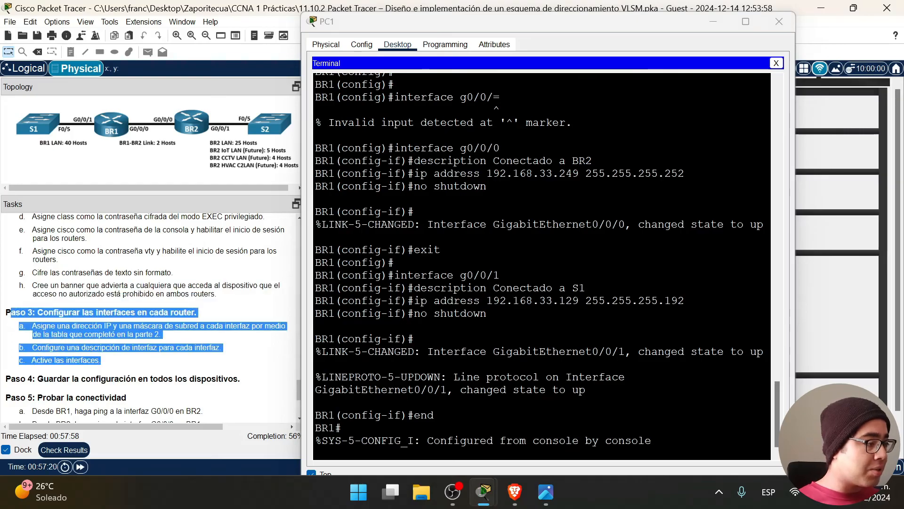
scroll(11, 312, "down", 2)
triple_click(113, 294)
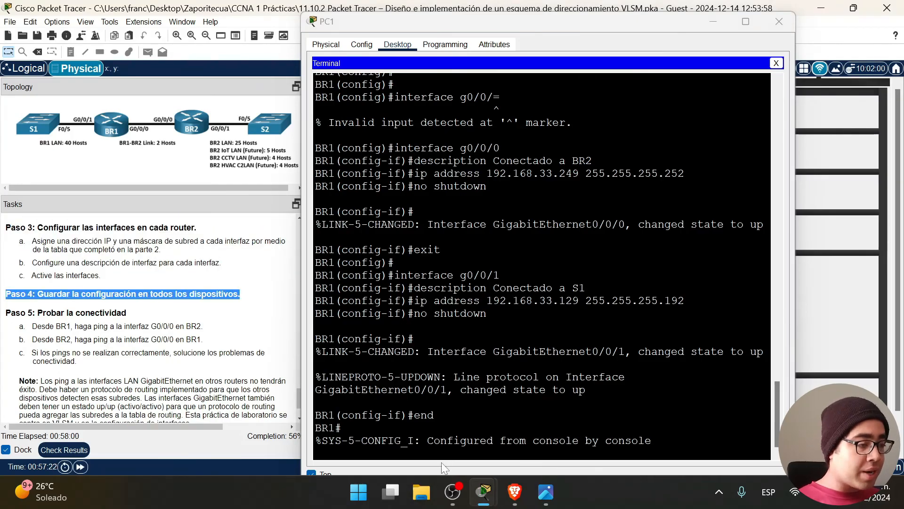
left_click(441, 441)
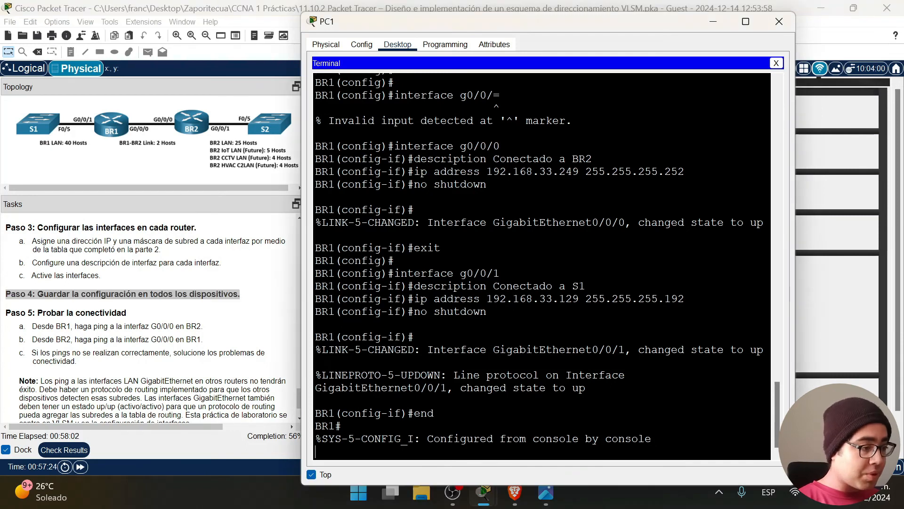
Save BR1 with copy running-config startup-config, accept the filename, and exit the console.
key("Return")
type("copy runn")
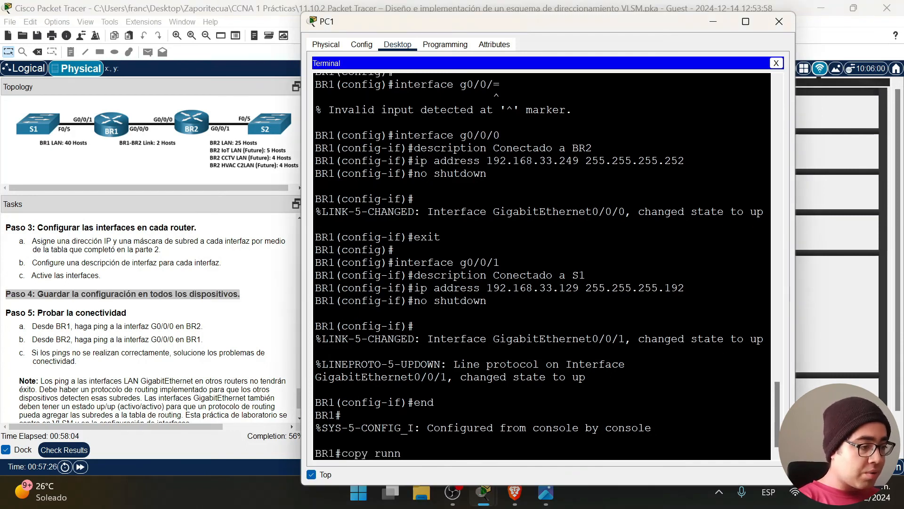
key("Tab")
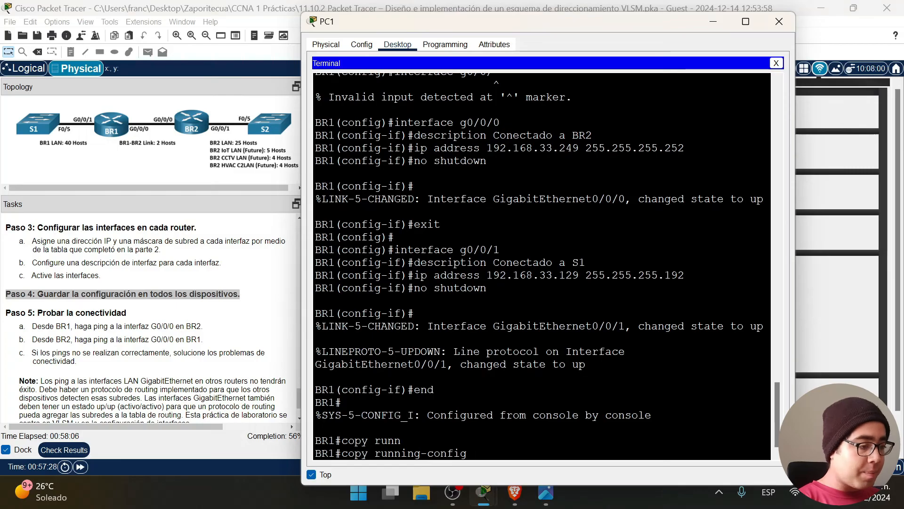
type("star")
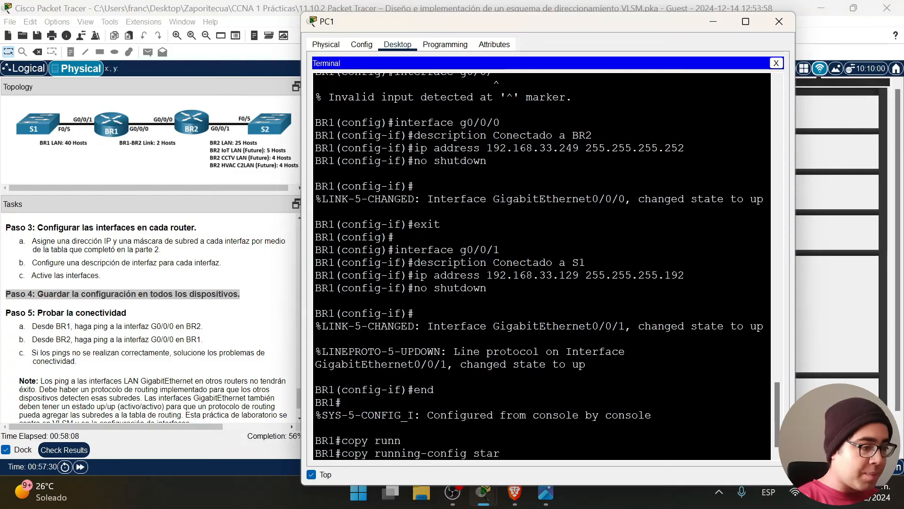
key("Tab")
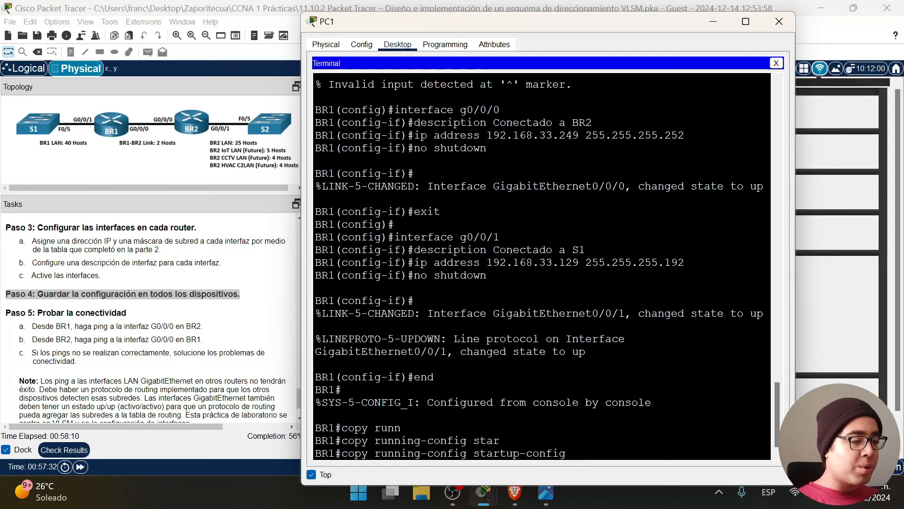
key("Return")
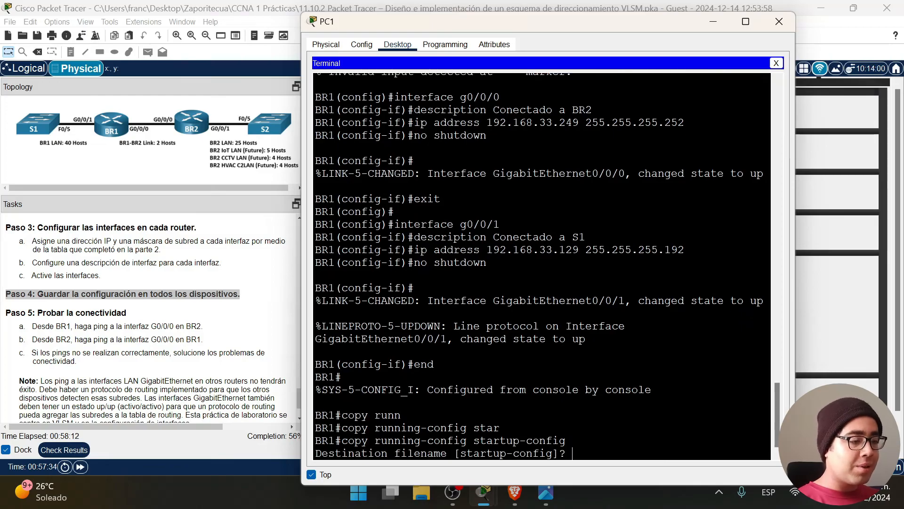
key("Return")
type("e")
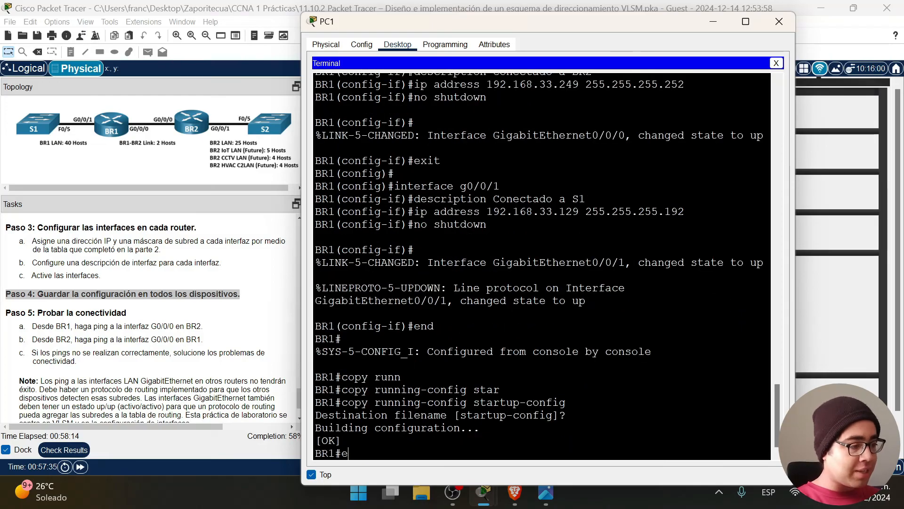
type("xit")
key("Return")
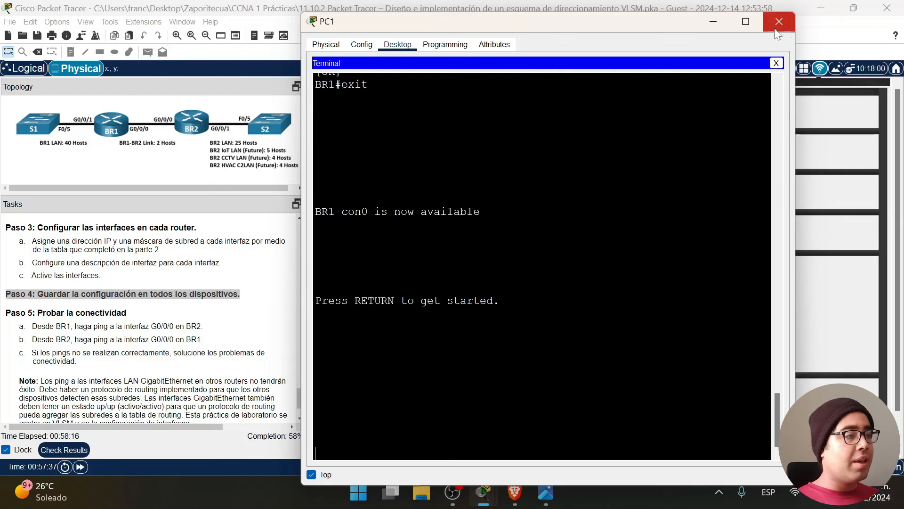
Close PC1's terminal and its window.
left_click(710, 23)
mouse_move(483, 492)
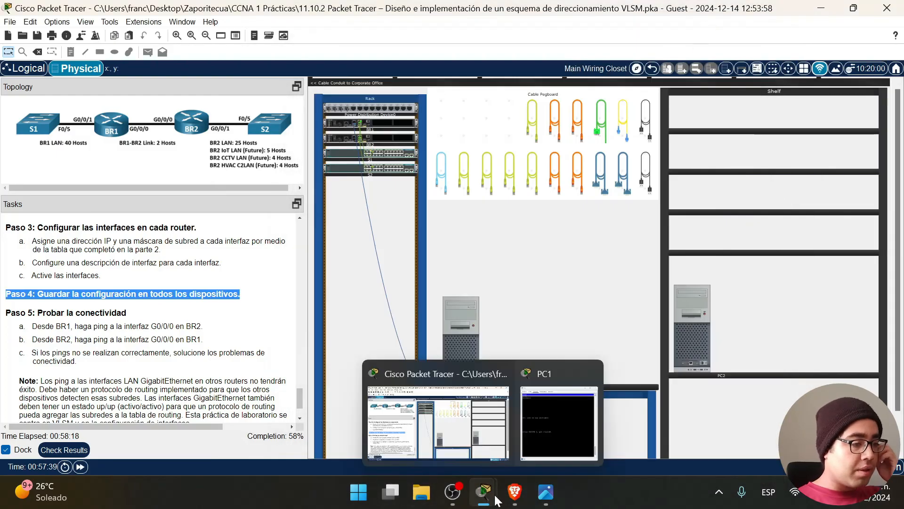
left_click(558, 422)
left_click(776, 52)
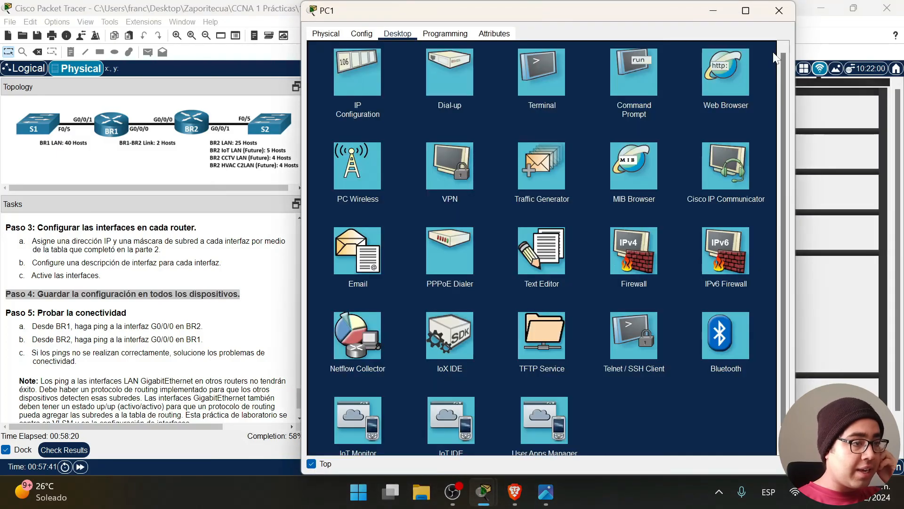
left_click(714, 12)
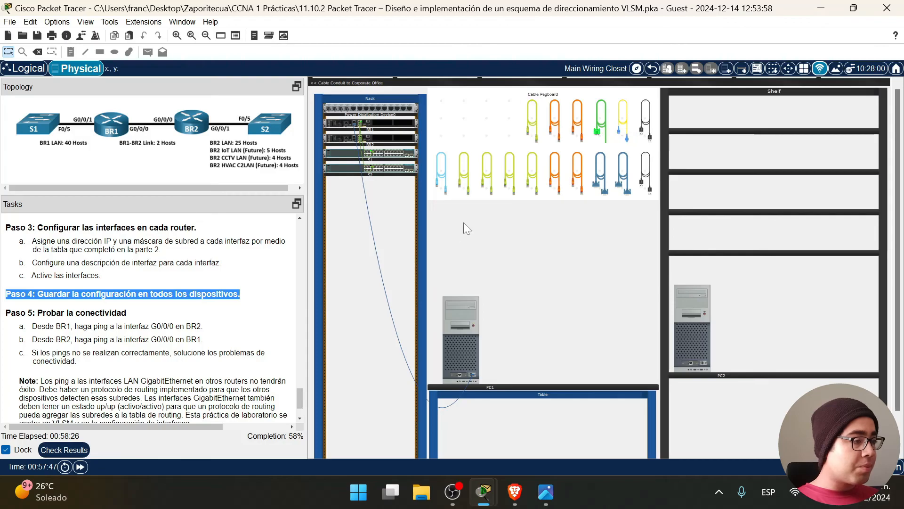
Move the console cable from BR1 to BR2 in the rack and open PC1.
scroll(450, 231, "up", 4)
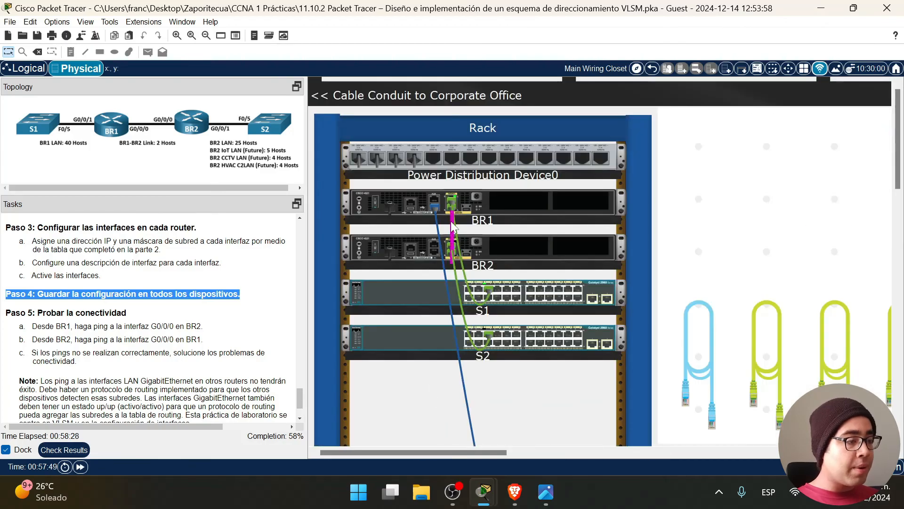
left_click_drag(433, 207, 434, 253)
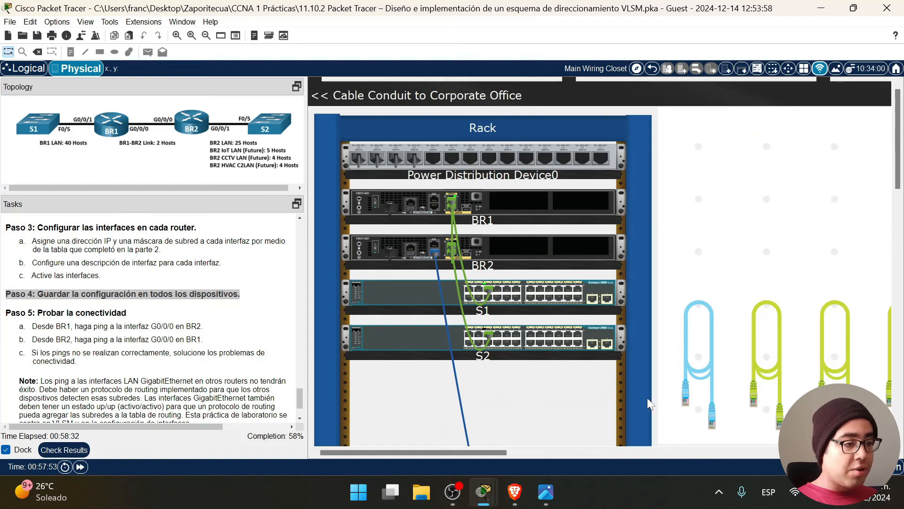
scroll(645, 391, "down", 3)
scroll(571, 392, "up", 1)
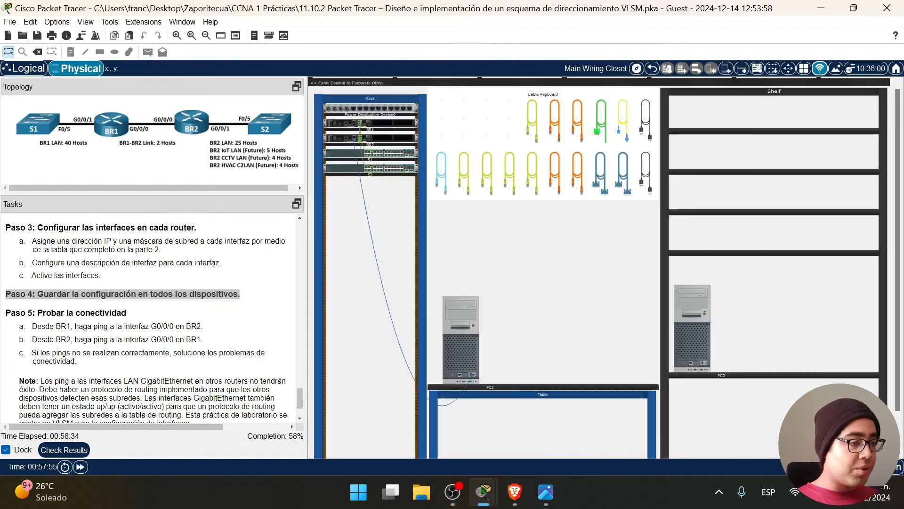
left_click(456, 324)
Connect PC1's terminal with default settings and answer 'no' to BR2's initial configuration dialog.
left_click(540, 51)
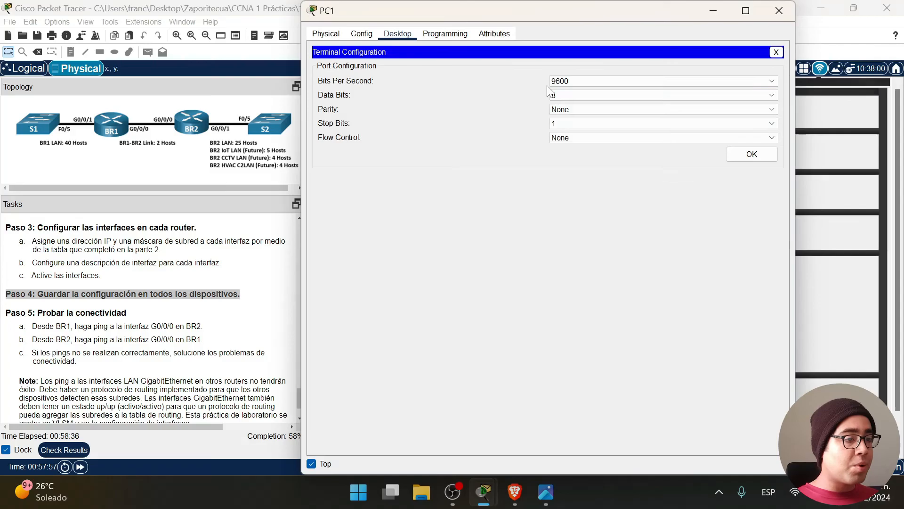
left_click(762, 157)
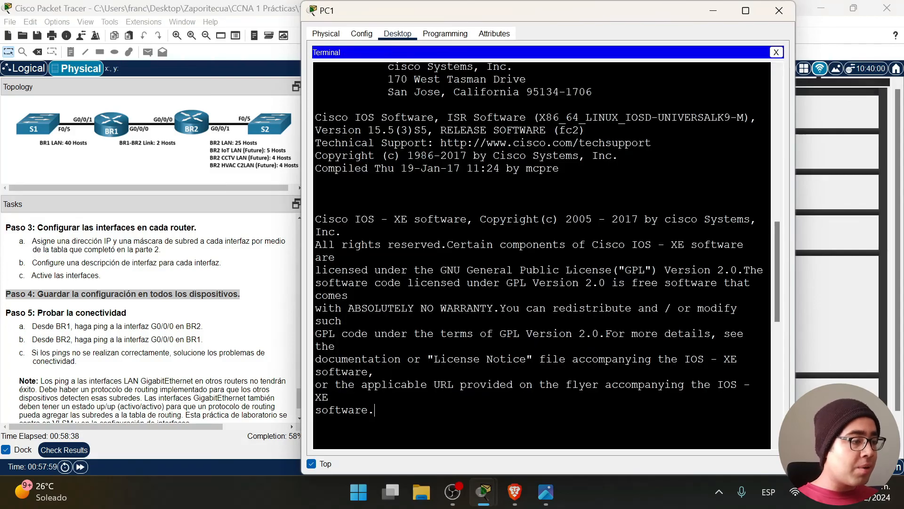
key("Return")
key("Return")
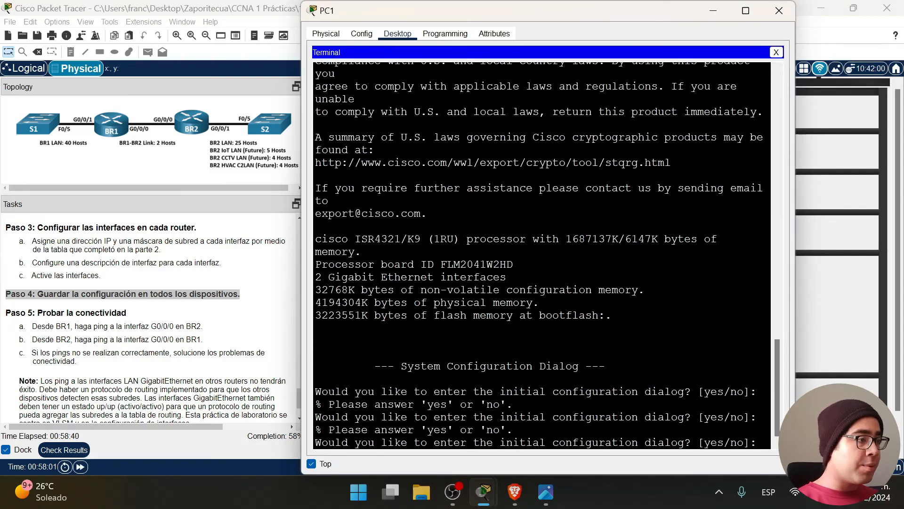
type("no")
key("Return")
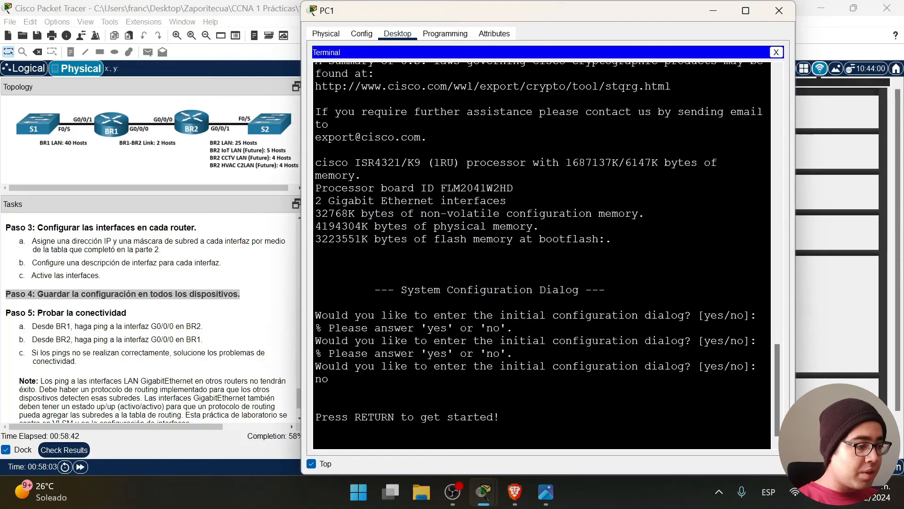
key("Return")
scroll(151, 315, "up", 5)
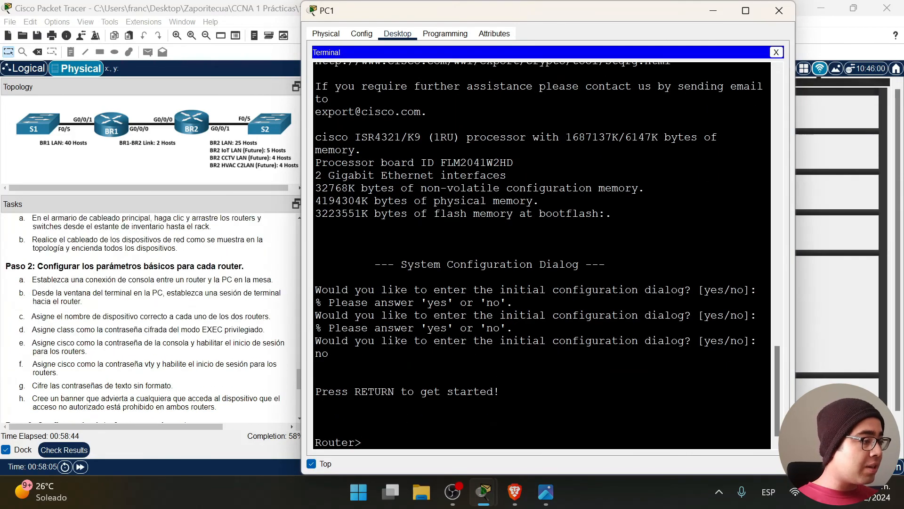
scroll(193, 311, "up", 1)
scroll(124, 318, "down", 2)
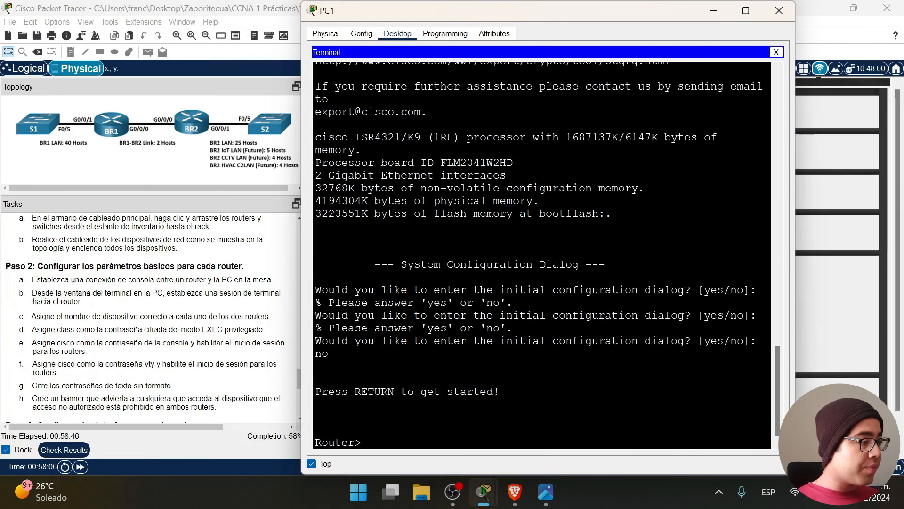
Check the task instructions about naming the routers before returning to BR2's console.
left_click(111, 276)
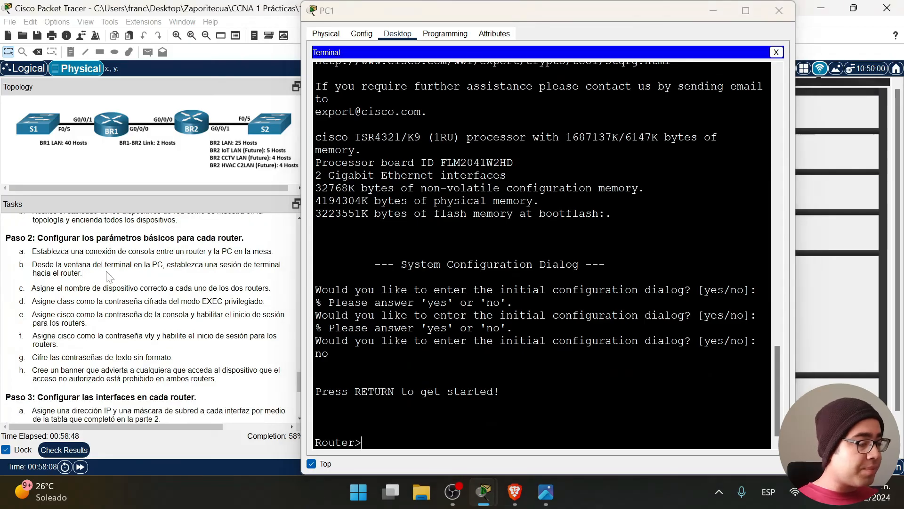
left_click(363, 442)
left_click_drag(30, 288, 269, 289)
left_click(361, 442)
Enter global configuration mode and set the router hostname to BR2.
type("enable")
key("Return")
type("confi")
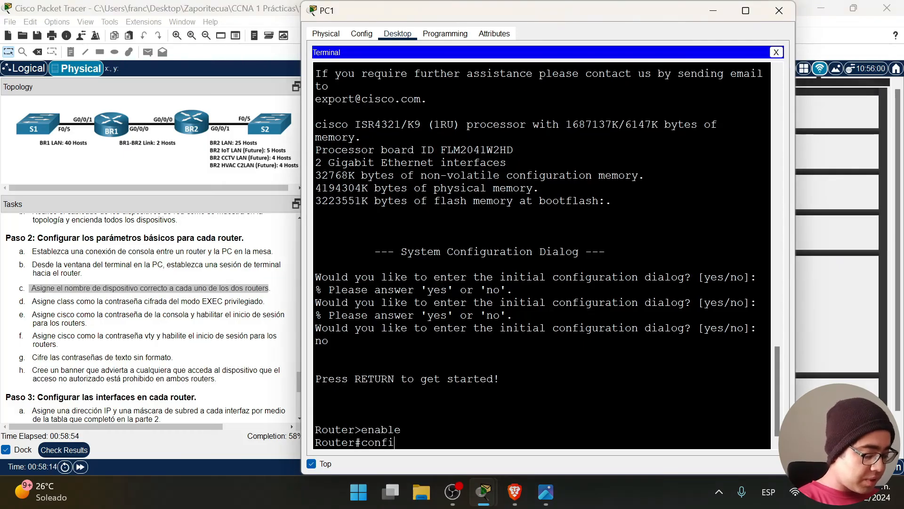
type("gure terminalk")
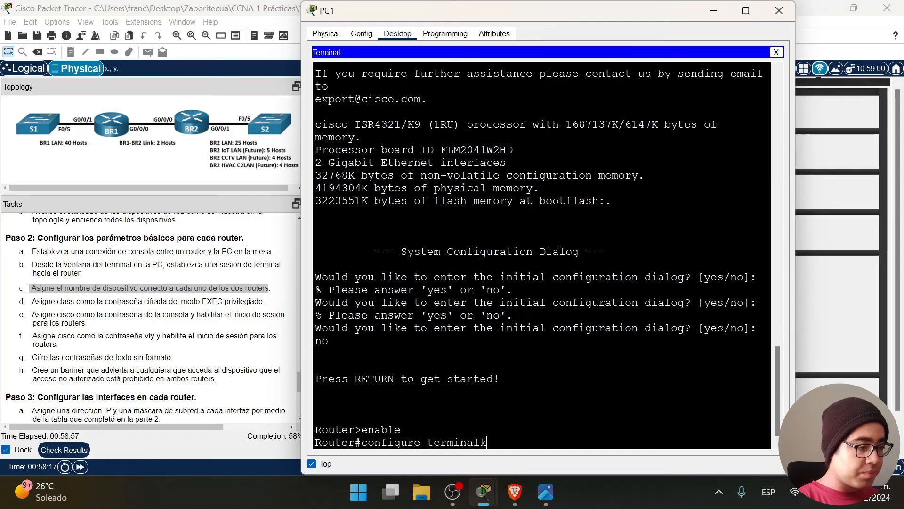
key("Return")
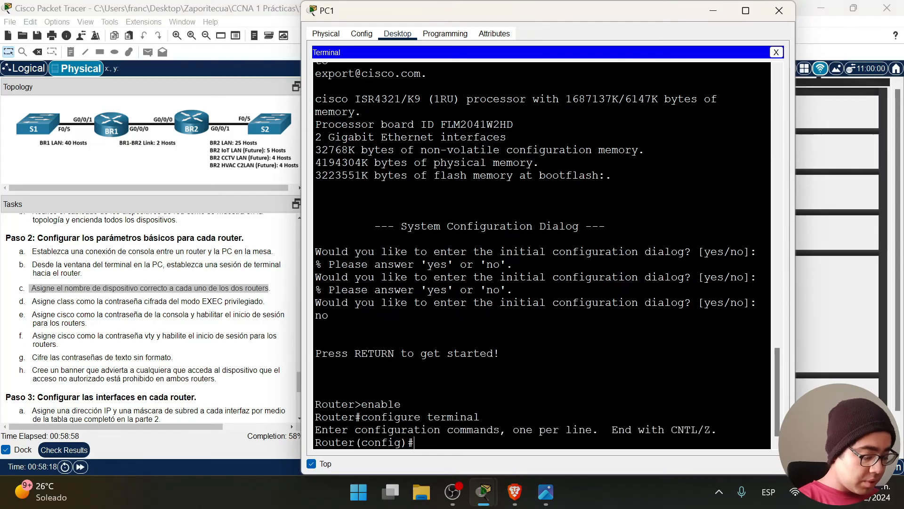
type("hostname")
key("Caps_Lock")
type("BR2")
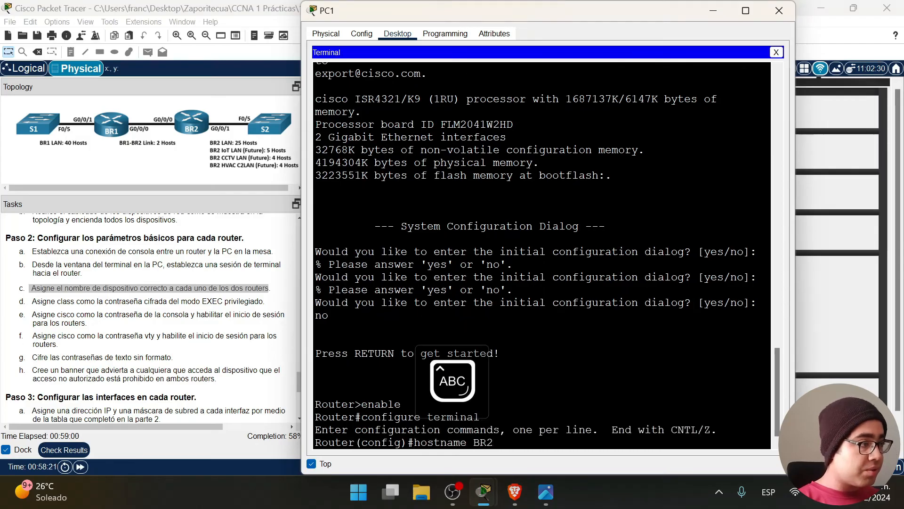
key("Caps_Lock")
key("Return")
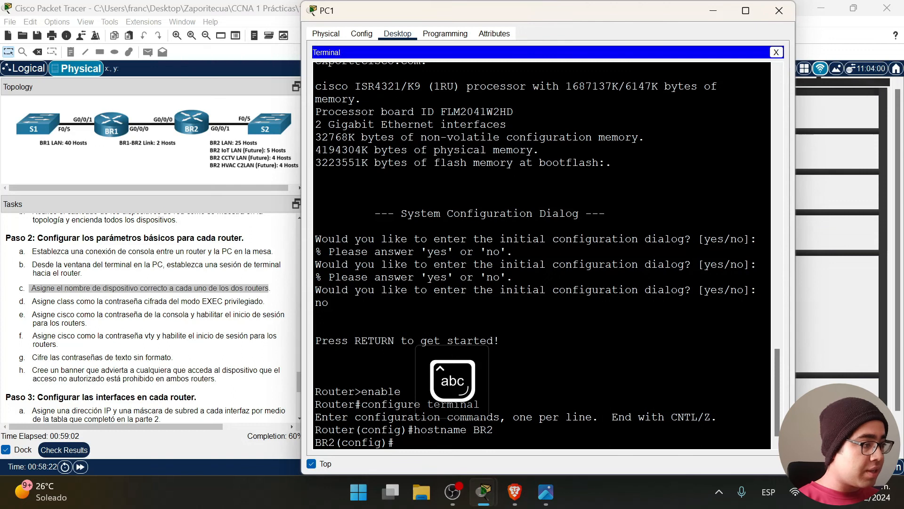
left_click_drag(266, 302, 31, 302)
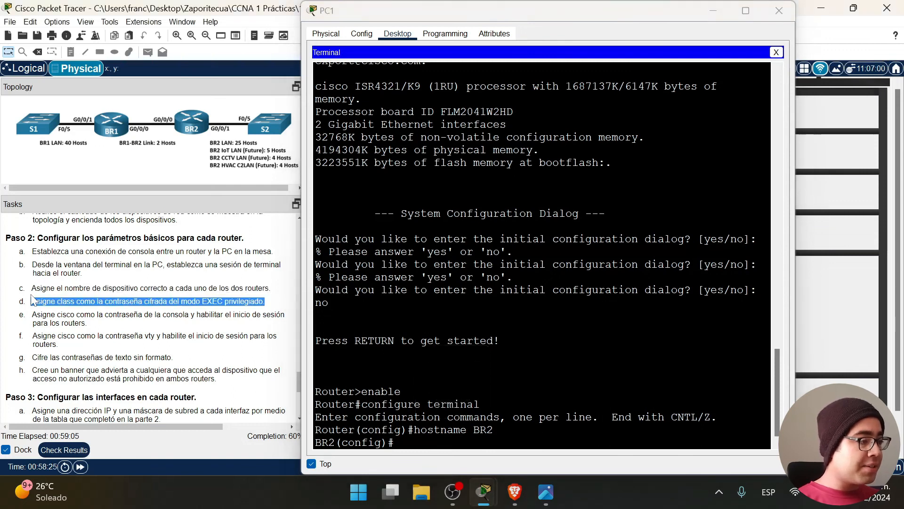
left_click(440, 454)
type("enable")
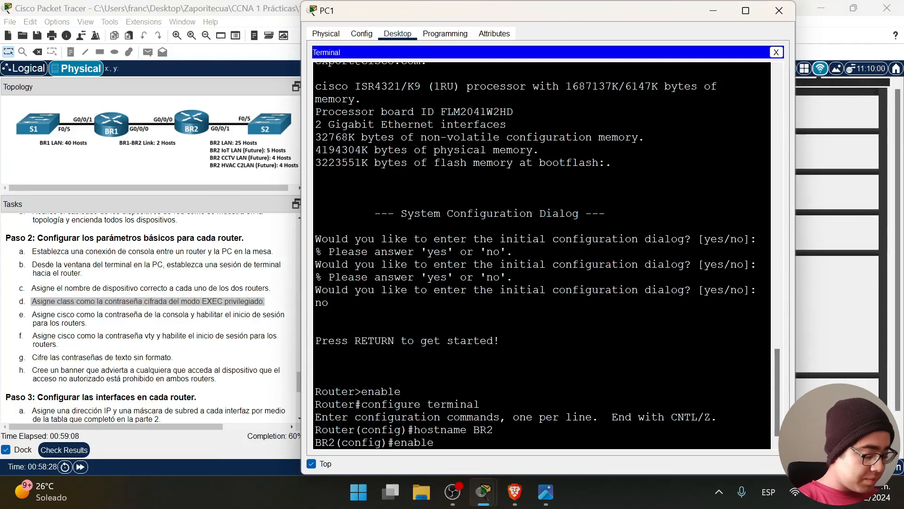
type(" secret class")
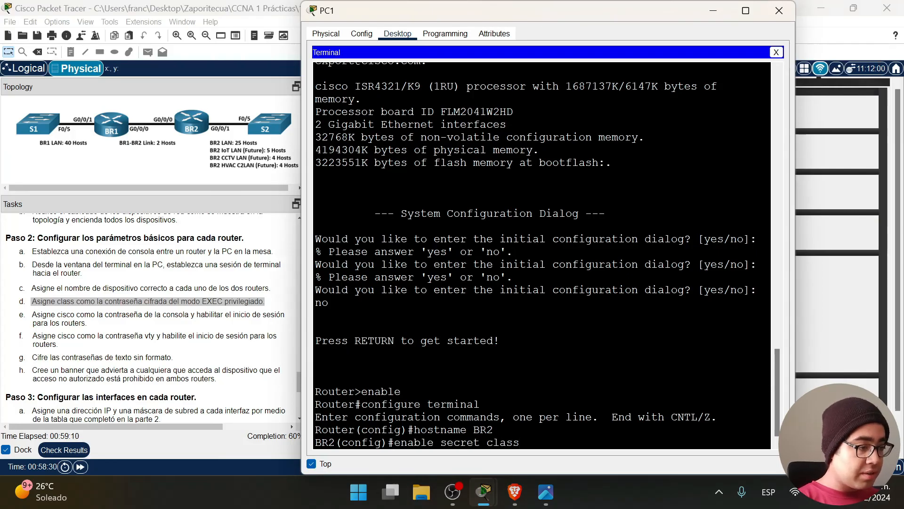
key("Return")
left_click_drag(88, 324, 29, 315)
left_click(396, 443)
type("line")
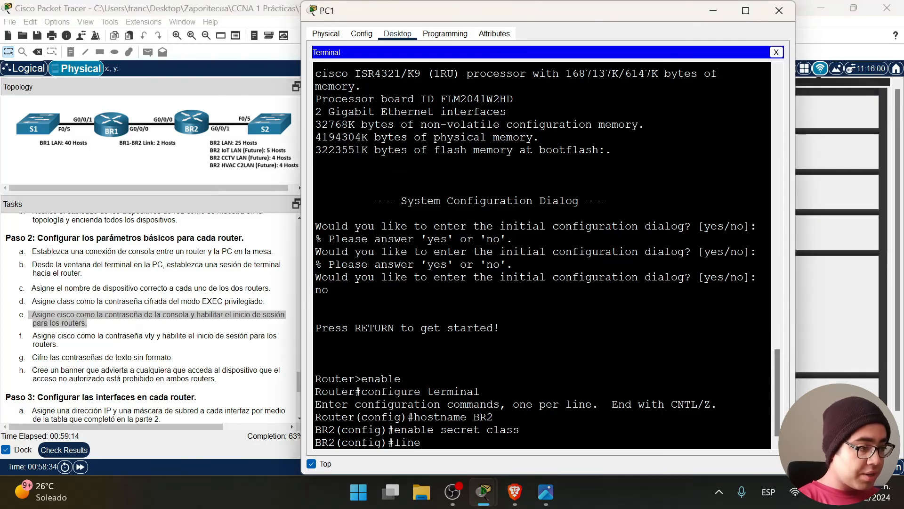
type(" console 0")
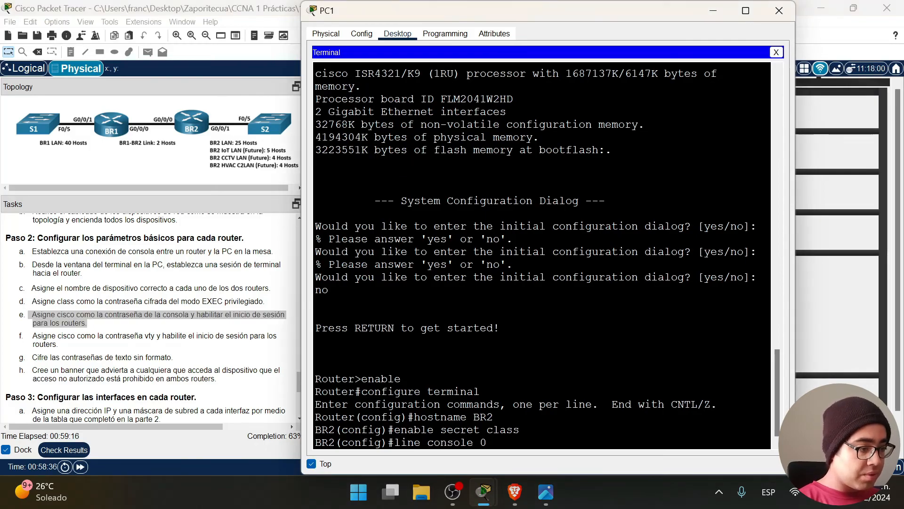
key("Return")
type("poas")
key("BackSpace")
key("BackSpace")
key("BackSpace")
type("ass")
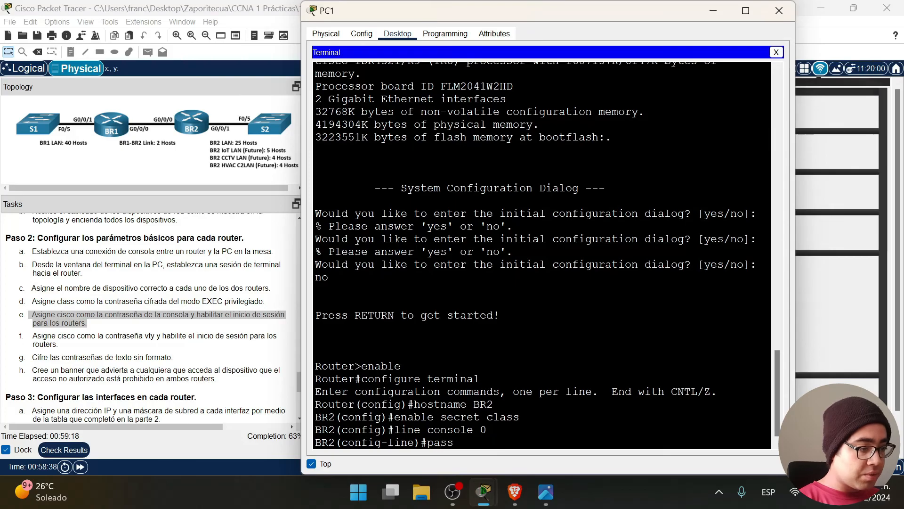
type("word cisco")
key("Return")
type("login")
key("Return")
type("exit")
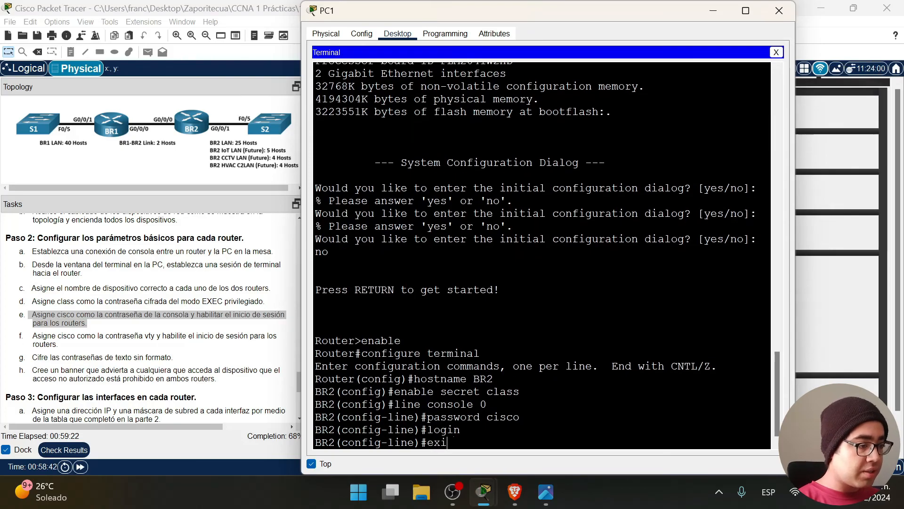
key("Return")
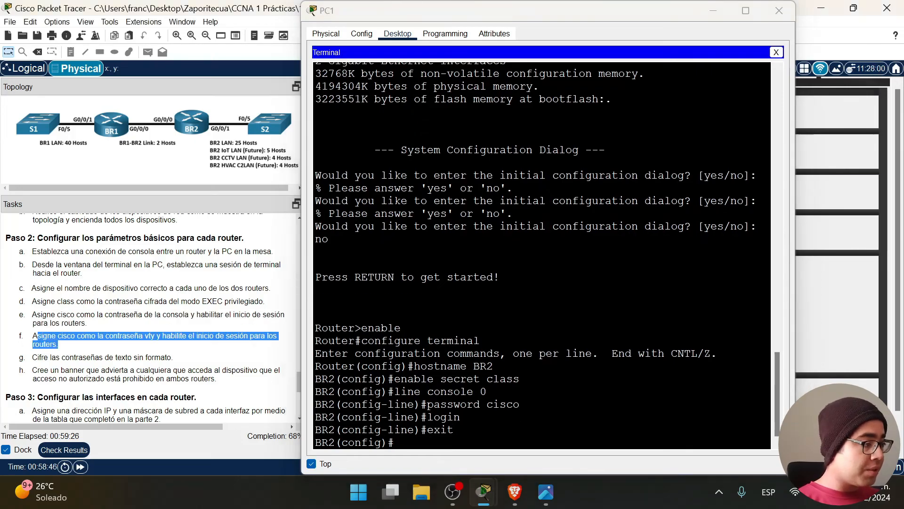
type("line vty 0 15")
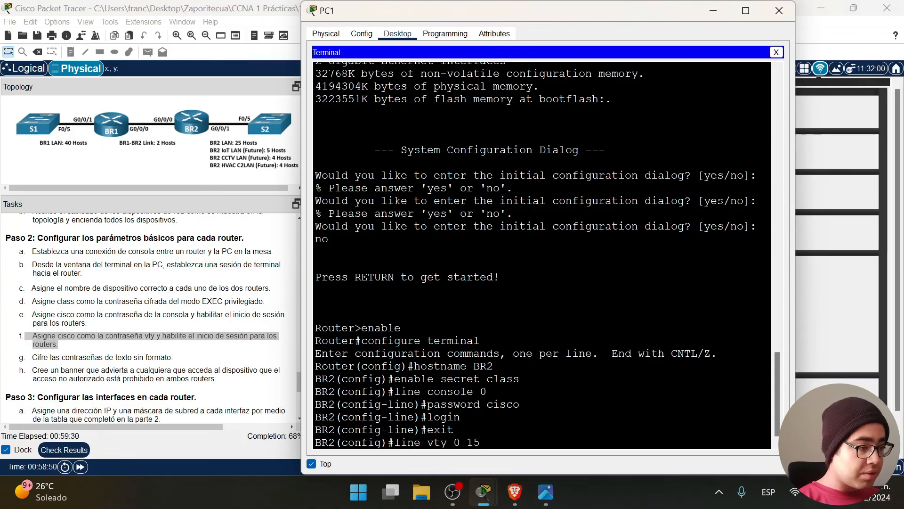
key("Return")
type("passwro")
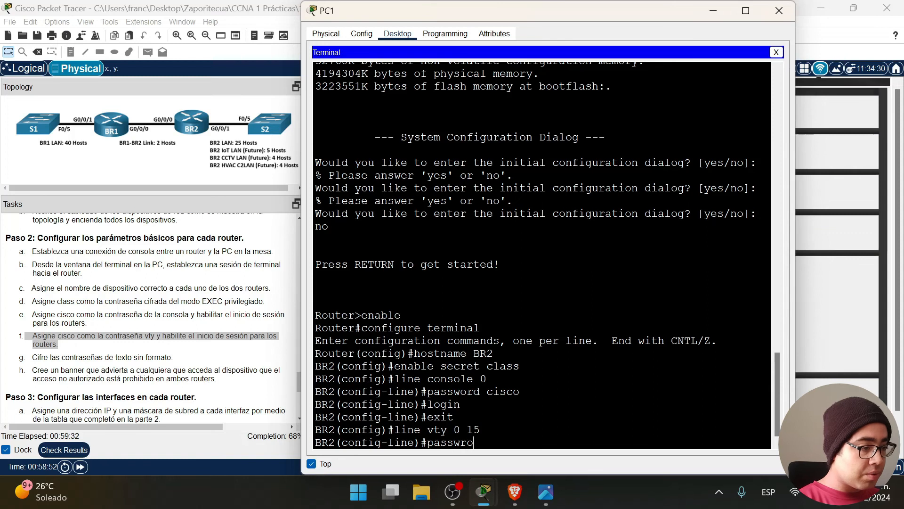
key("BackSpace")
key("BackSpace")
type("ord cisco")
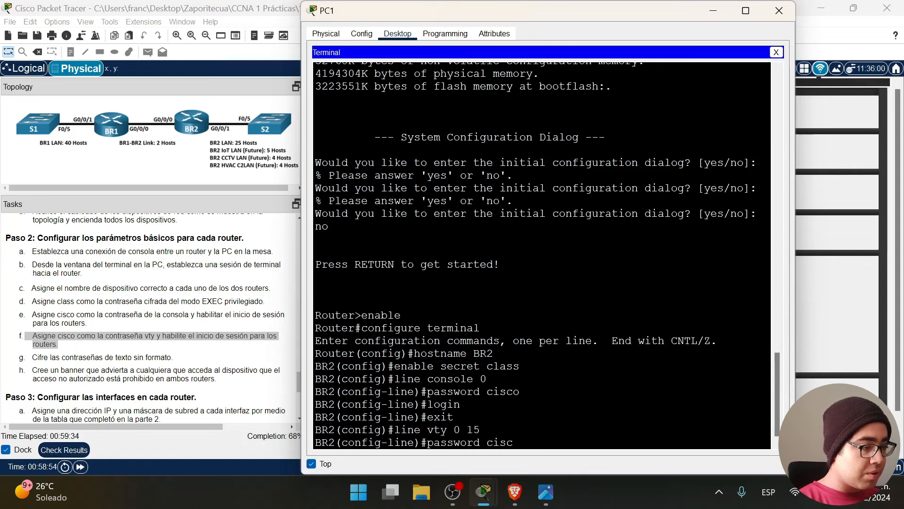
key("Return")
type("login")
key("Return")
type("exit")
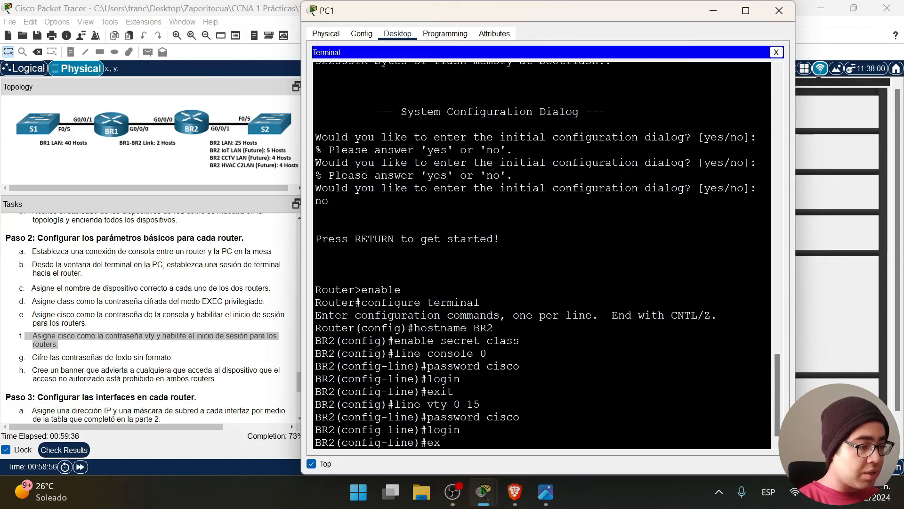
key("Return")
Turn on service password-encryption.
left_click_drag(174, 358, 24, 358)
left_click(395, 443)
type("s")
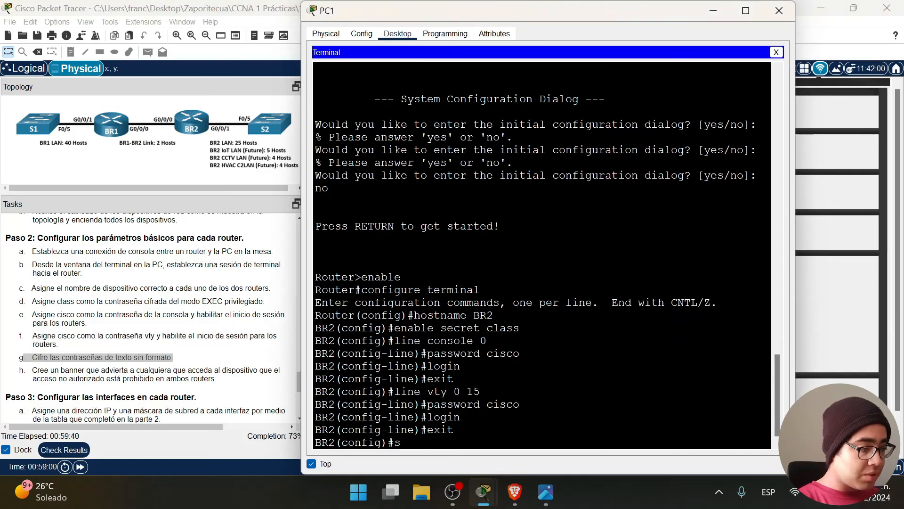
type("ervice pass")
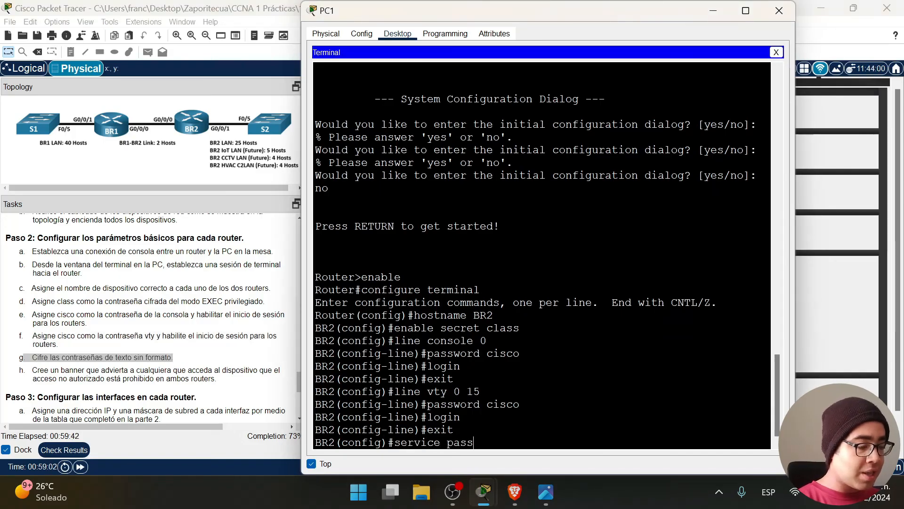
key("Tab")
key("Return")
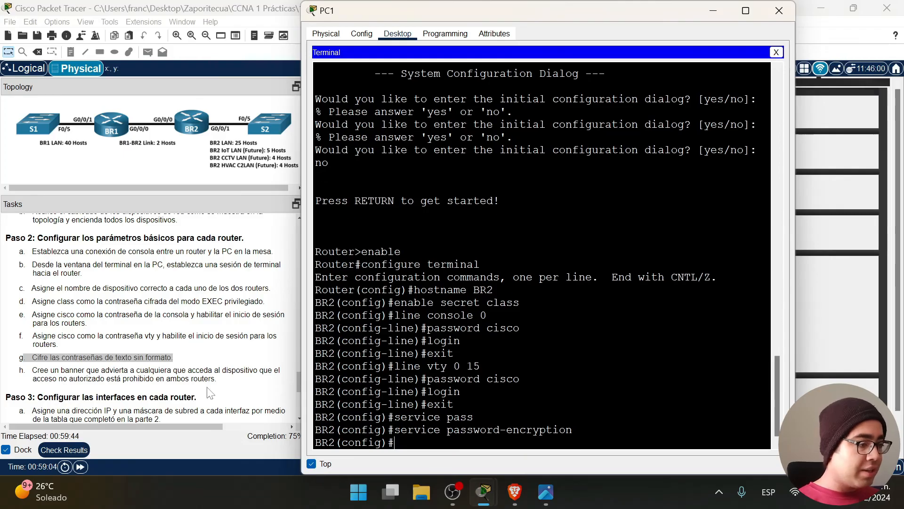
Add an asterisk-delimited MOTD banner warning against unauthorized entry.
left_click_drag(221, 380, 21, 370)
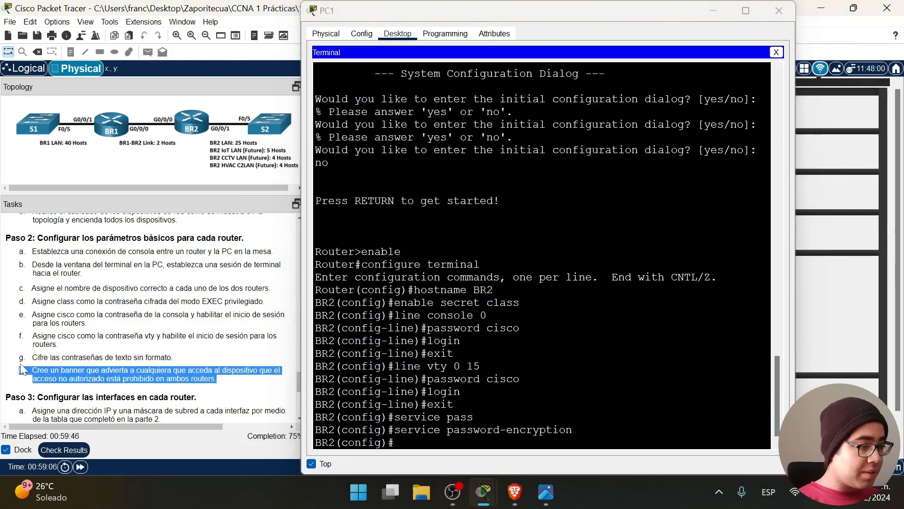
left_click(395, 442)
type("banner ")
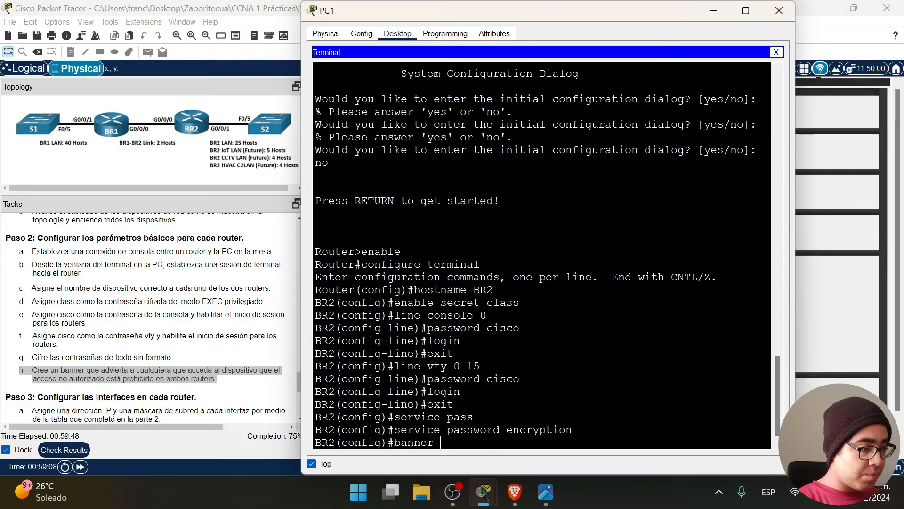
type("motd **")
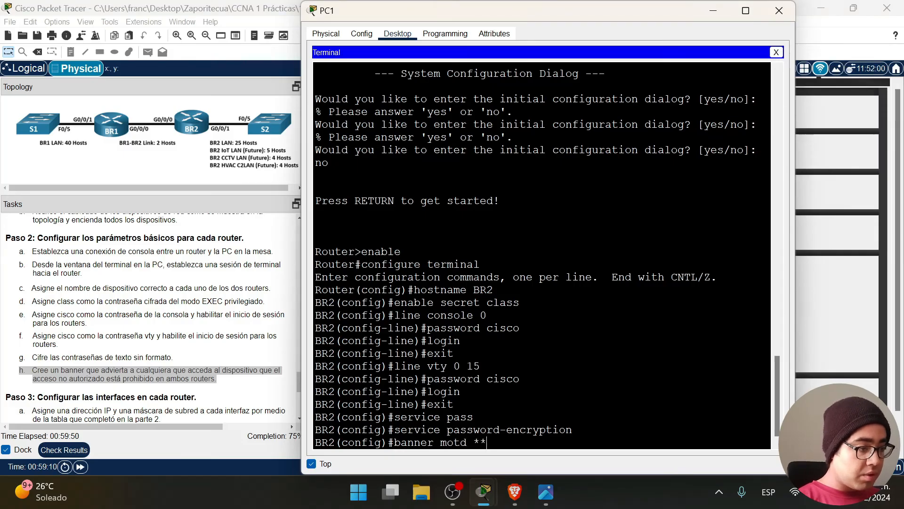
key("Caps_Lock")
type("A")
key("Caps_Lock")
type("l que encont")
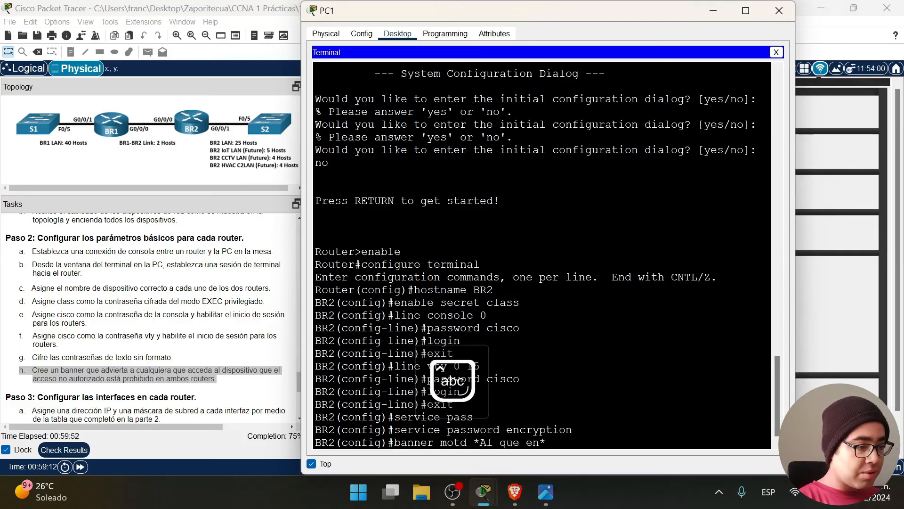
type("remos entrandop")
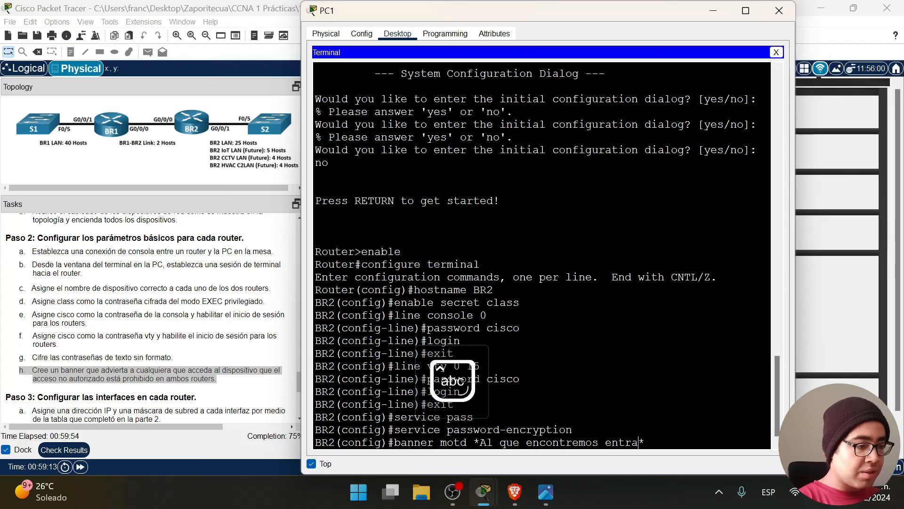
key("BackSpace")
type("sin permiso aqu")
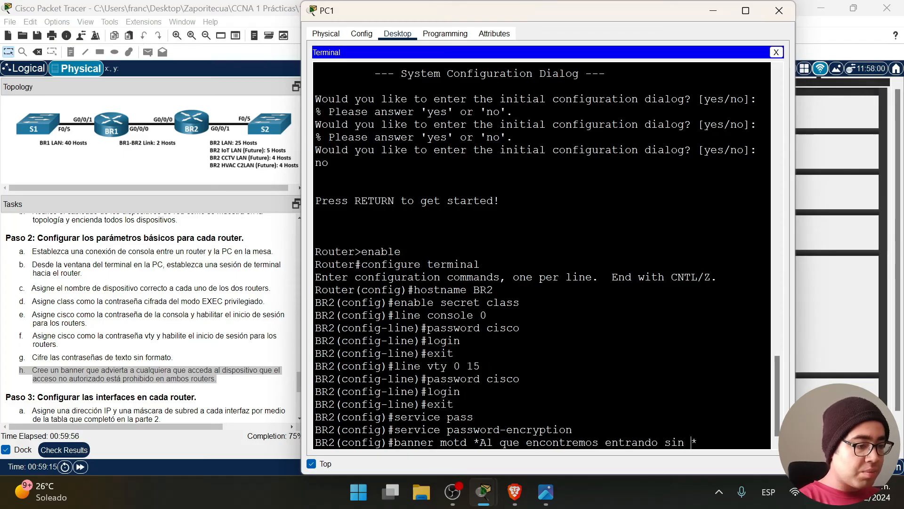
type("i le mochamos")
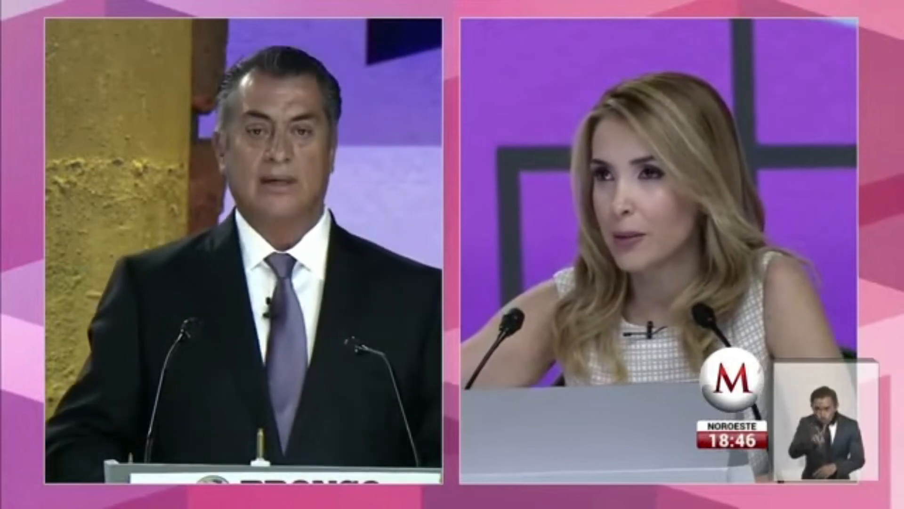
type("la mano*")
key("Return")
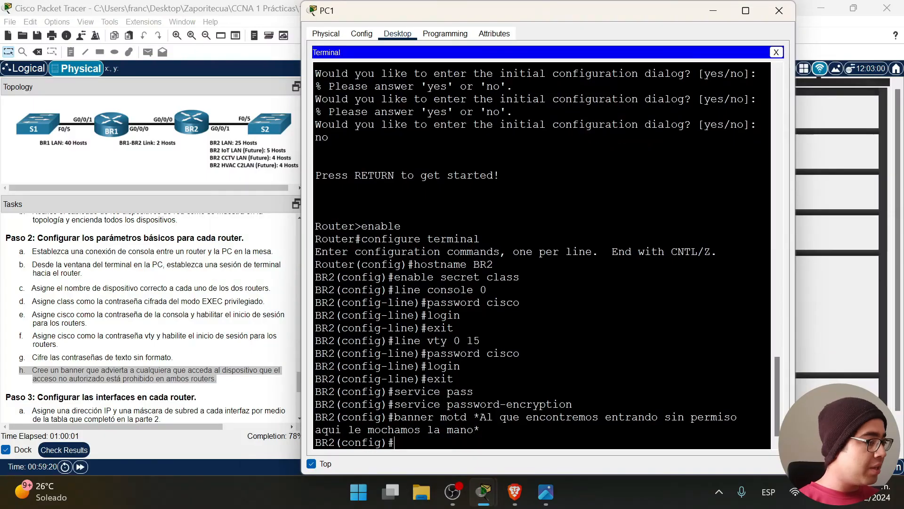
key("Return")
key("Return")
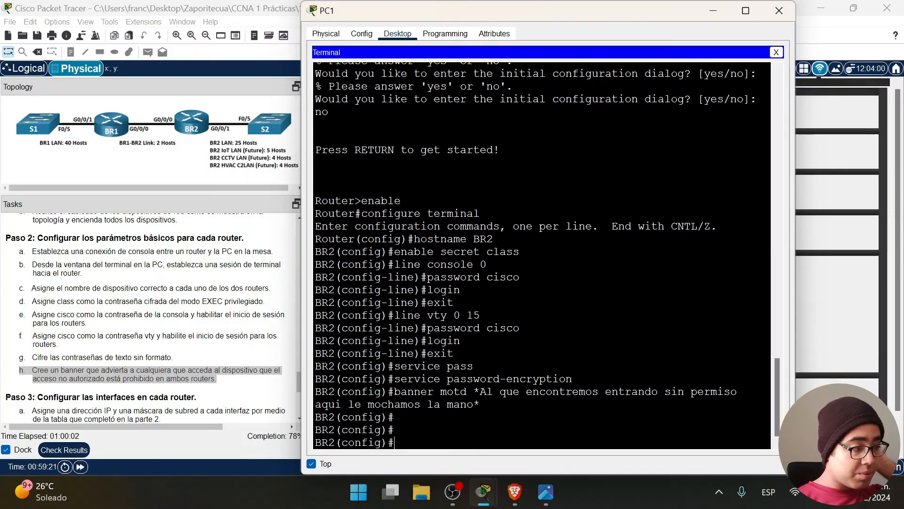
Look up BR2's g0/0/0 address in the spreadsheet and enter interface g0/0/0.
left_click(514, 499)
left_click_drag(187, 414, 261, 413)
key("alt+Tab")
type("intrer")
key("BackSpace")
key("BackSpace")
key("BackSpace")
type("er")
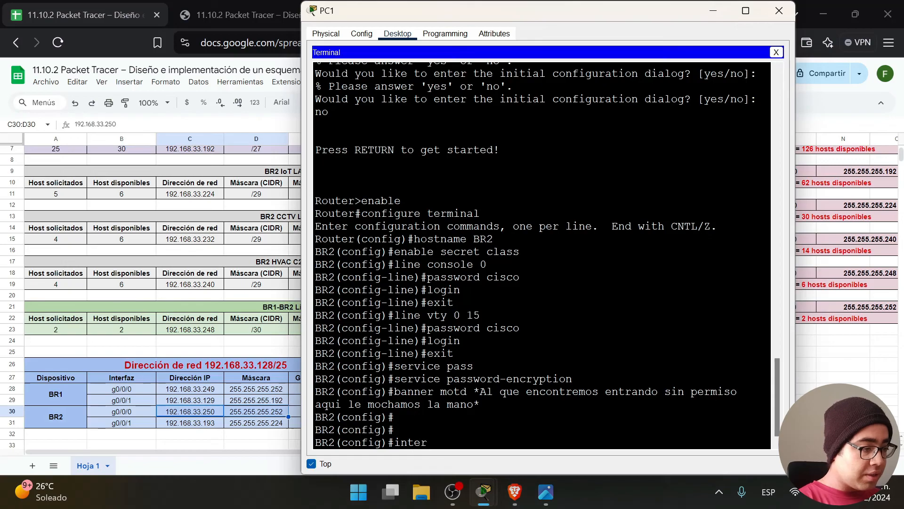
type("face g0/0/0")
key("Return")
Check the topology and give g0/0/0 the description 'Conectado a BR1'.
type("description")
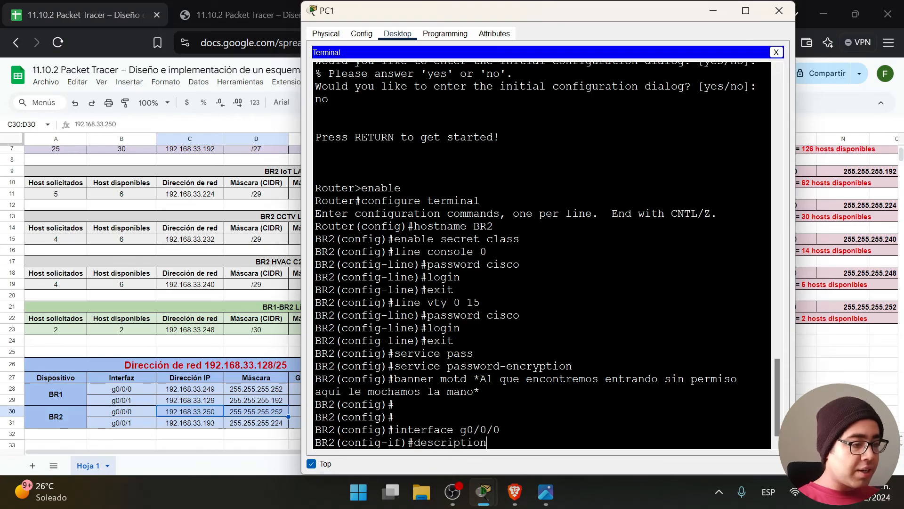
left_click(545, 491)
left_click_drag(536, 16, 444, 385)
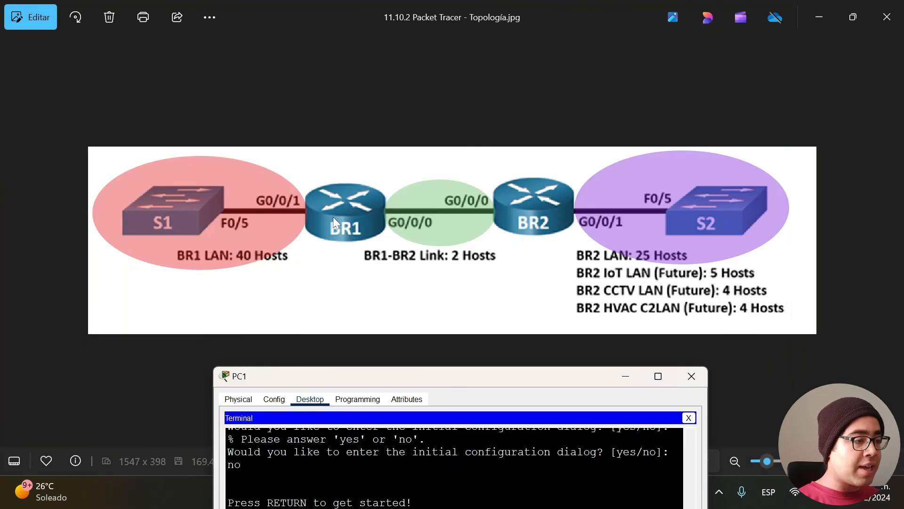
left_click(819, 17)
left_click_drag(450, 377, 624, 20)
type("Conectada a")
key("Caps_Lock")
type("BR2")
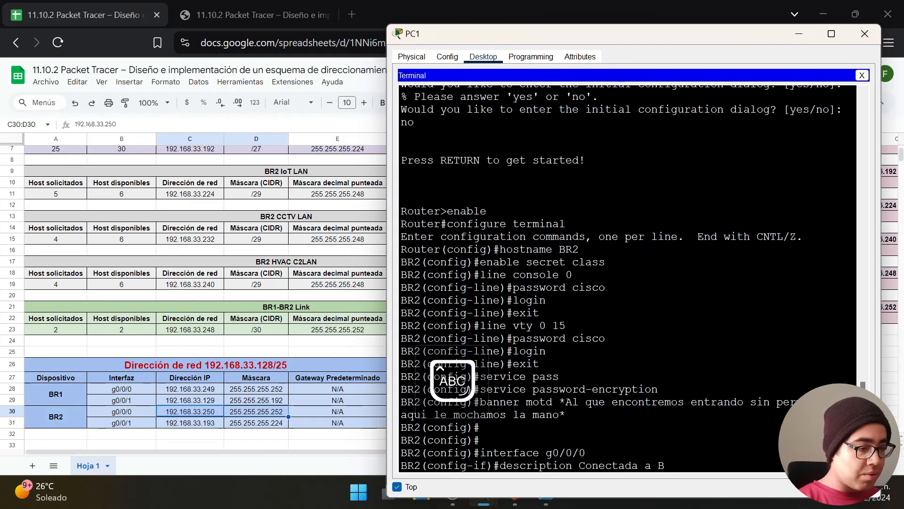
key("BackSpace")
key("BackSpace")
key("Caps_Lock")
type("o a")
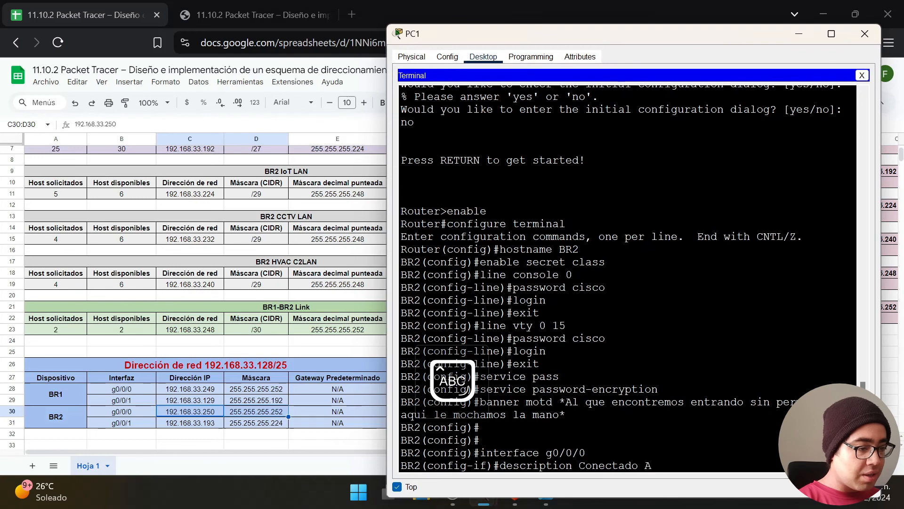
key("Caps_Lock")
type("BR1")
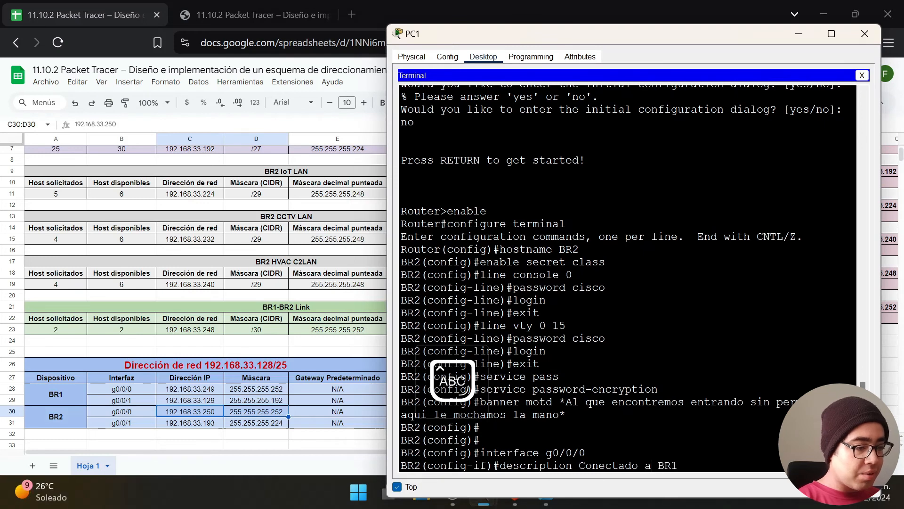
key("Return")
left_click_drag(531, 43, 441, 45)
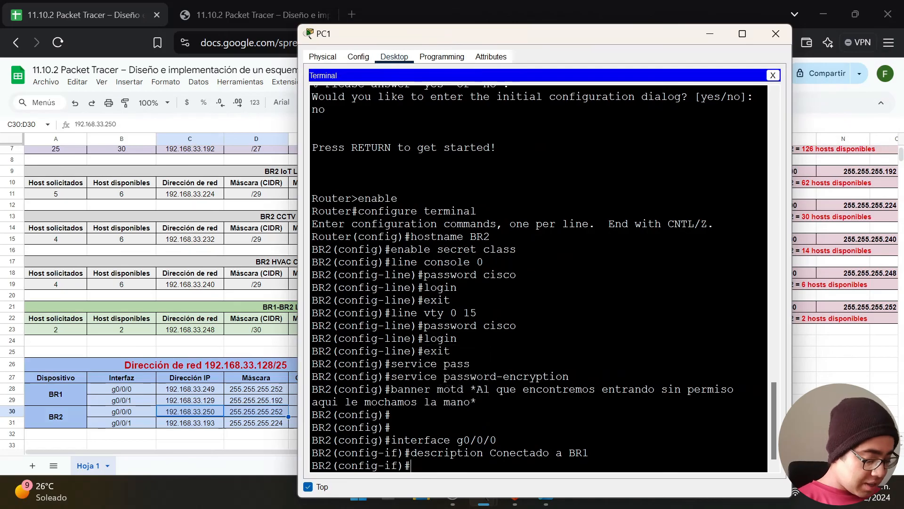
Assign g0/0/0 the address 192.168.33.250 255.255.255.252 and bring it up with no shutdown.
type("IP ADDRESS")
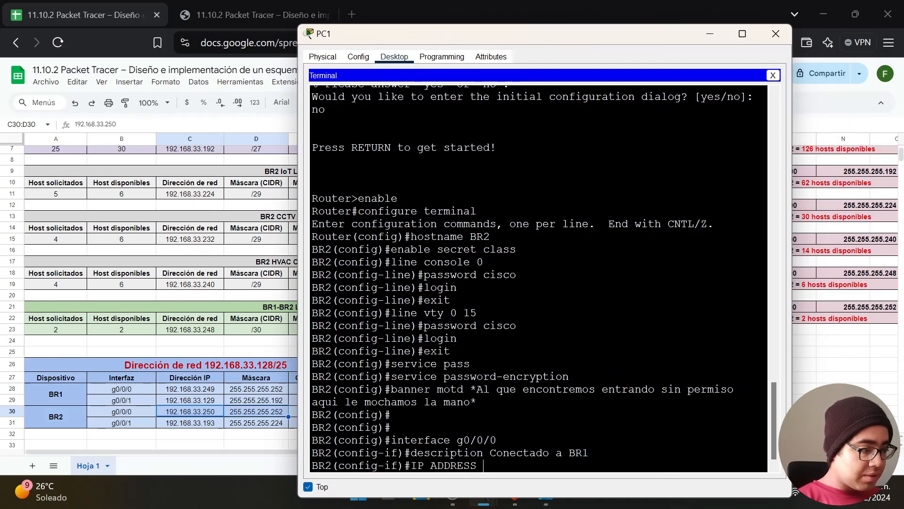
key("Caps_Lock")
key("BackSpace")
key("BackSpace")
key("BackSpace")
key("BackSpace")
key("BackSpace")
key("BackSpace")
key("BackSpace")
key("BackSpace")
key("BackSpace")
key("BackSpace")
type("ip ad")
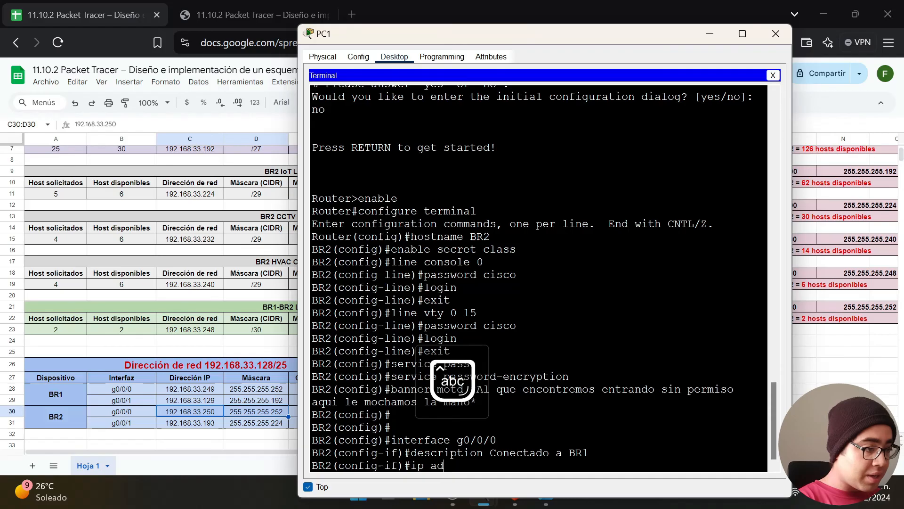
type("dress 192-17")
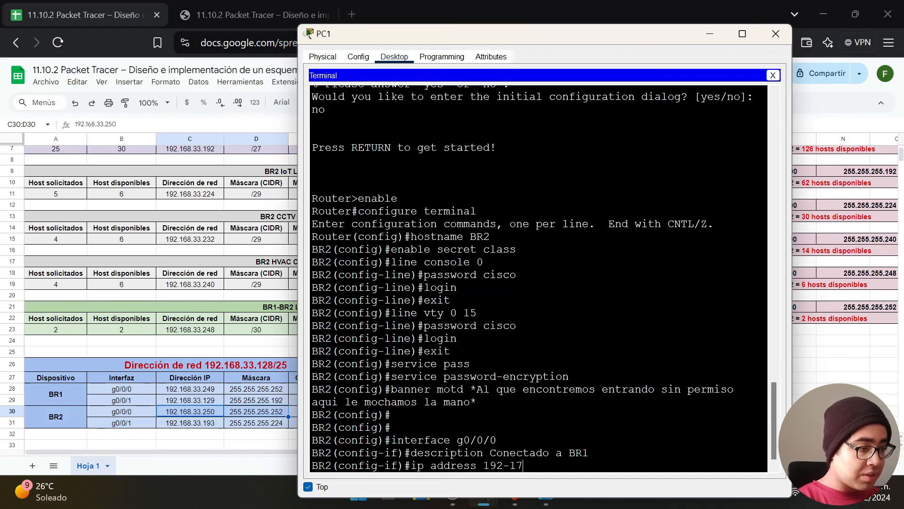
key("BackSpace")
key("BackSpace")
key("BackSpace")
type(".168.33.2")
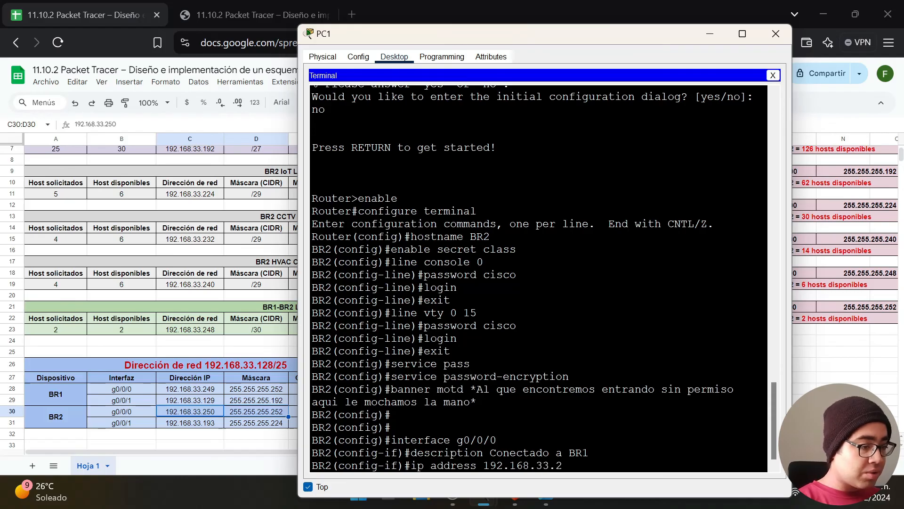
type("50 ")
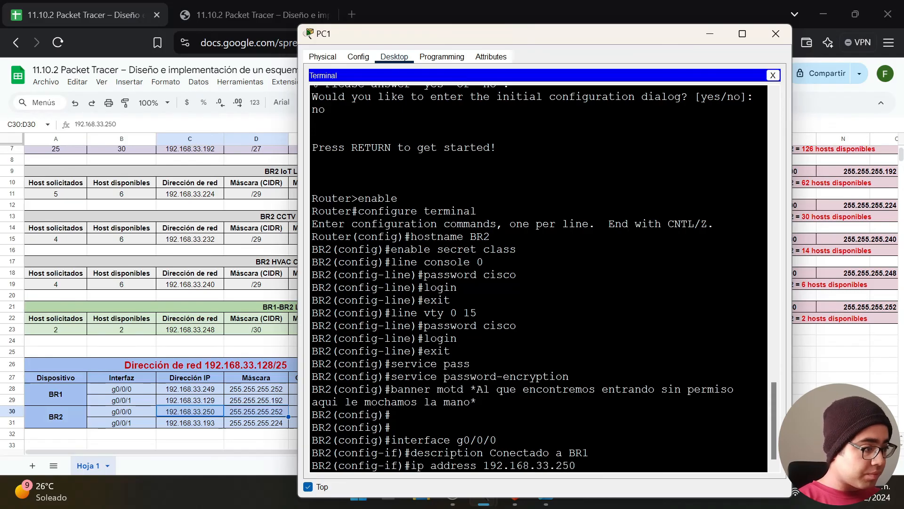
type("255.2")
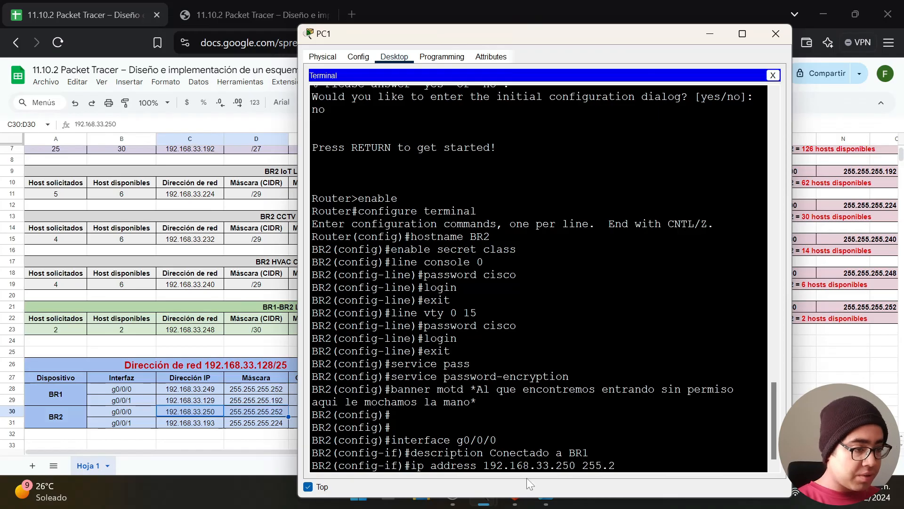
type("55.255.252")
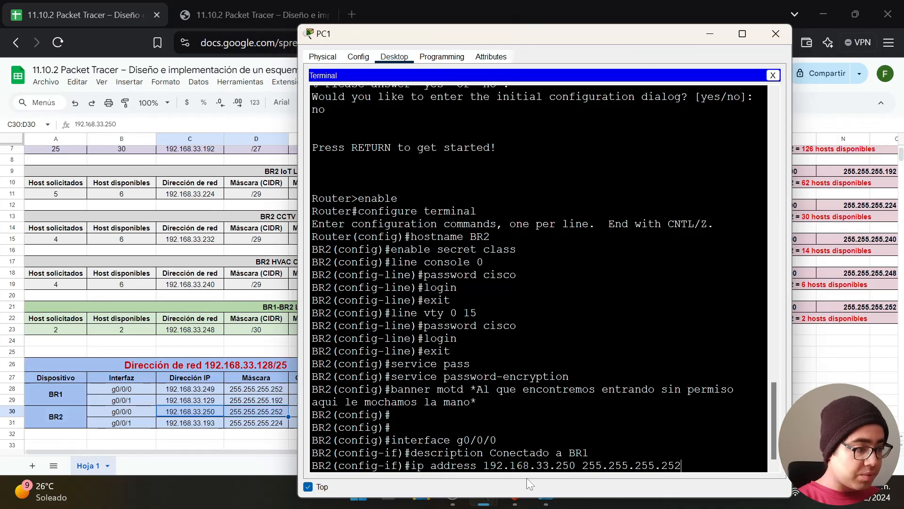
key("Return")
type("no shutdown")
key("Return")
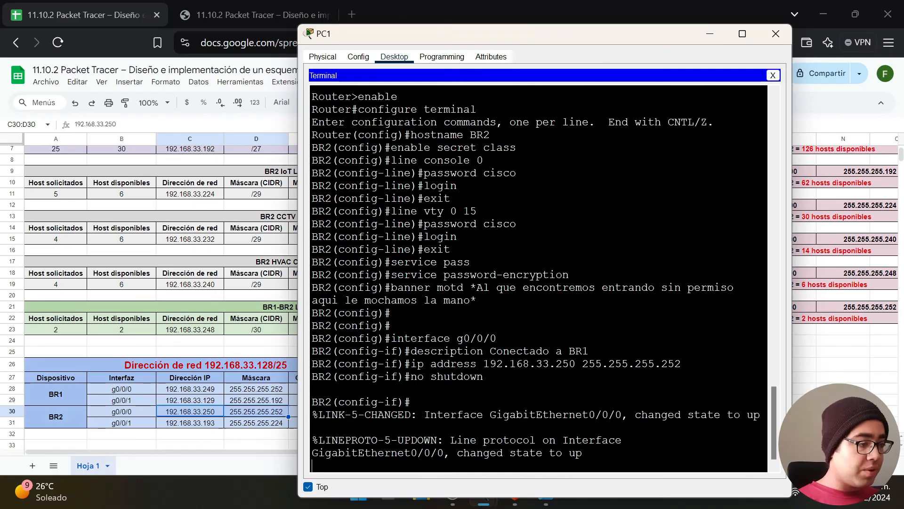
key("Return")
Leave g0/0/0 and enter interface g0/0/1 configuration.
type("exi")
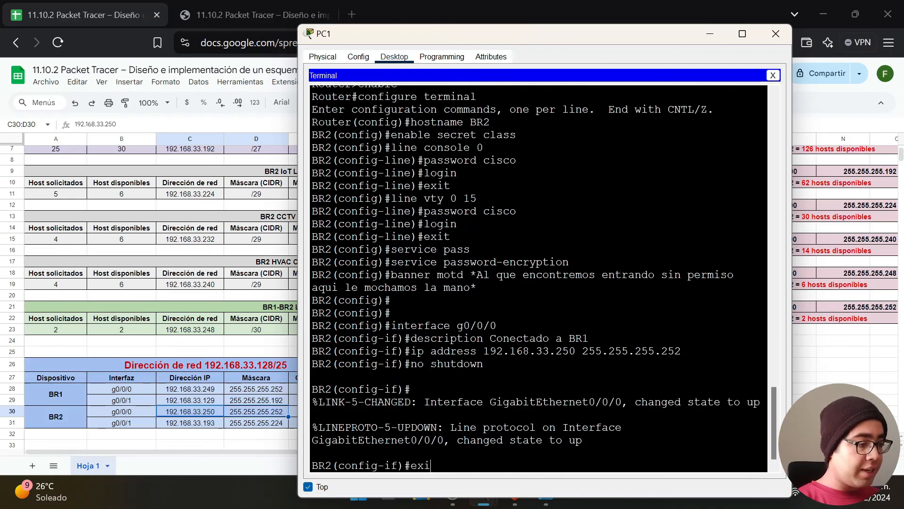
type("t")
key("Return")
type("interface g0/0/1")
key("Return")
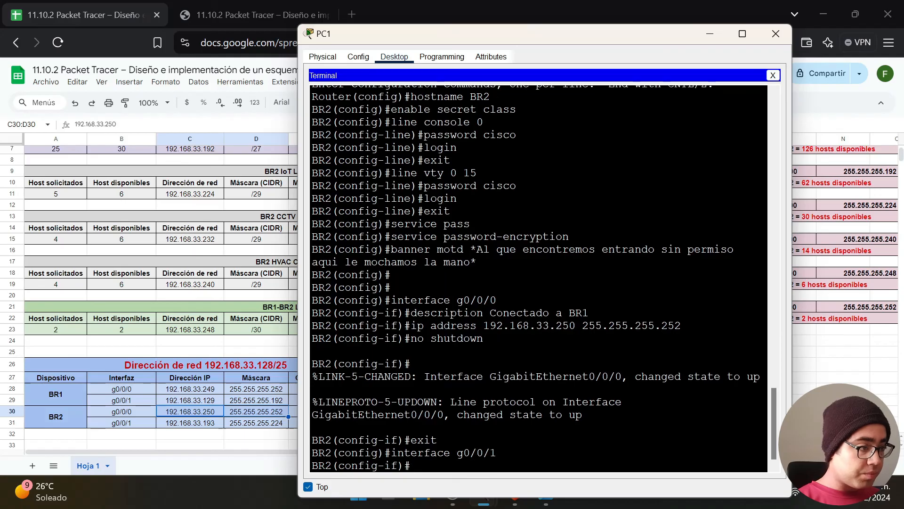
Check the topology and describe g0/0/1 as 'Conectado a S2'.
type("description")
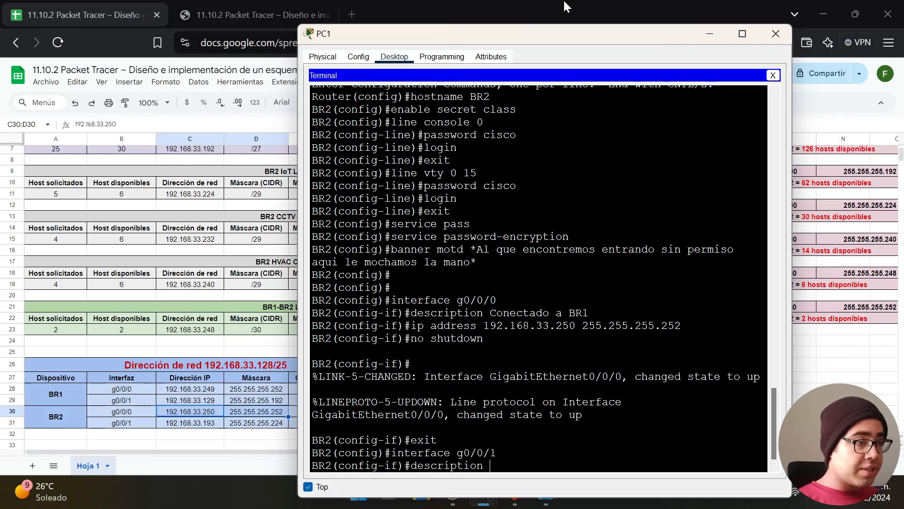
left_click_drag(558, 33, 162, 46)
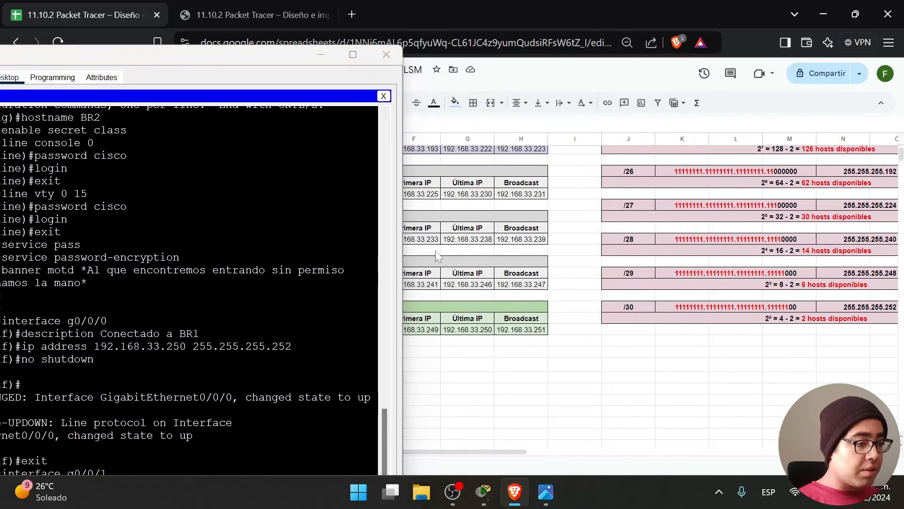
left_click(546, 491)
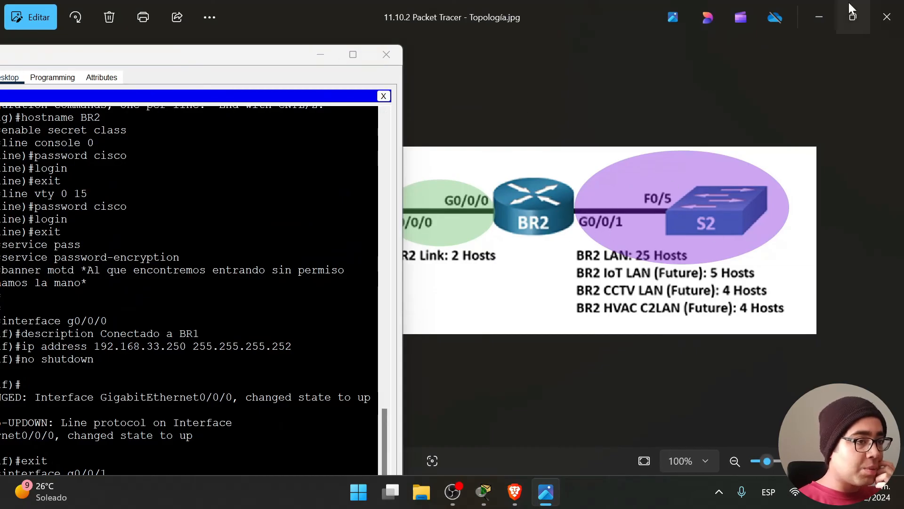
left_click(819, 17)
left_click_drag(192, 61, 640, 46)
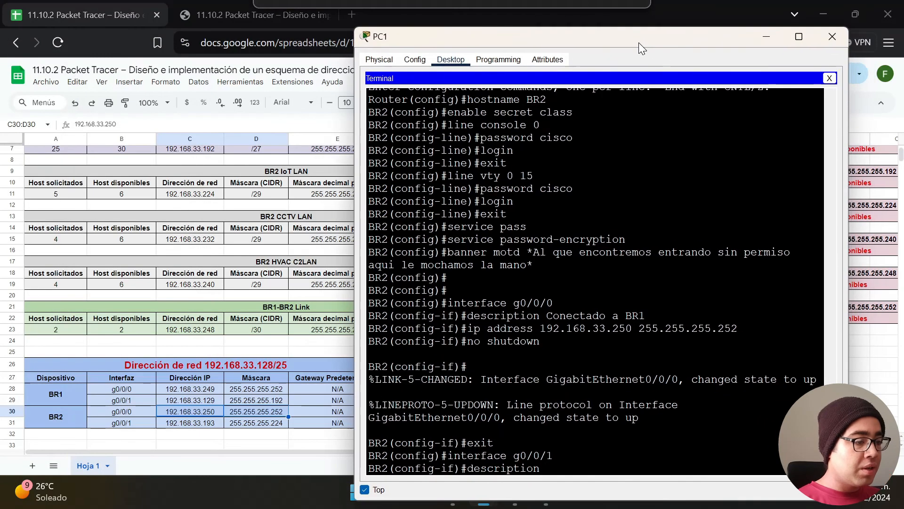
type("Conectado a")
key("Caps_Lock")
type("SD")
key("BackSpace")
type("2")
key("Caps_Lock")
key("Return")
Assign g0/0/1 the address 192.168.33.193 with mask 255.255.255.224.
type("ip address 192.")
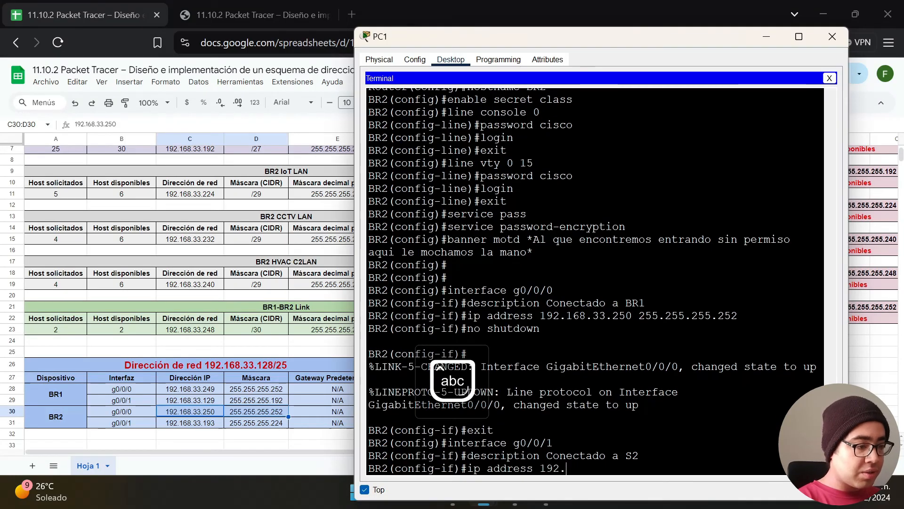
type("16")
key("BackSpace")
type("6")
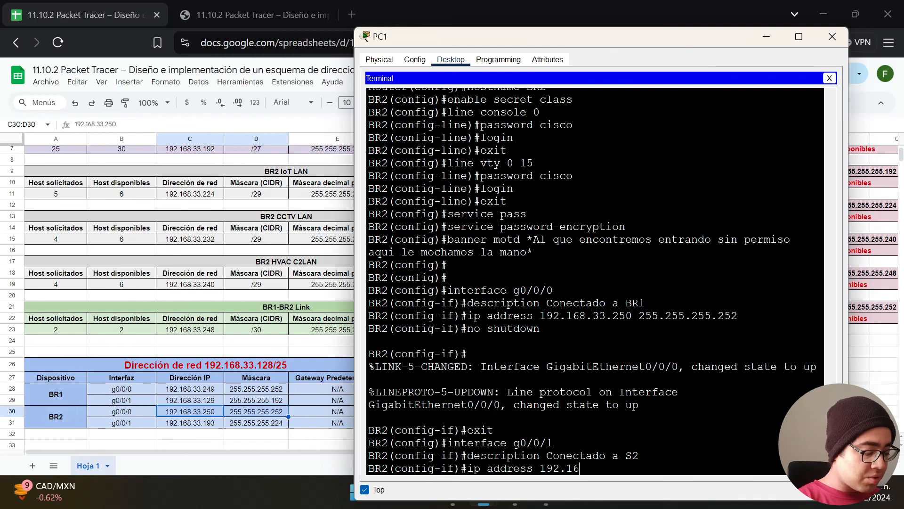
type("8.33.")
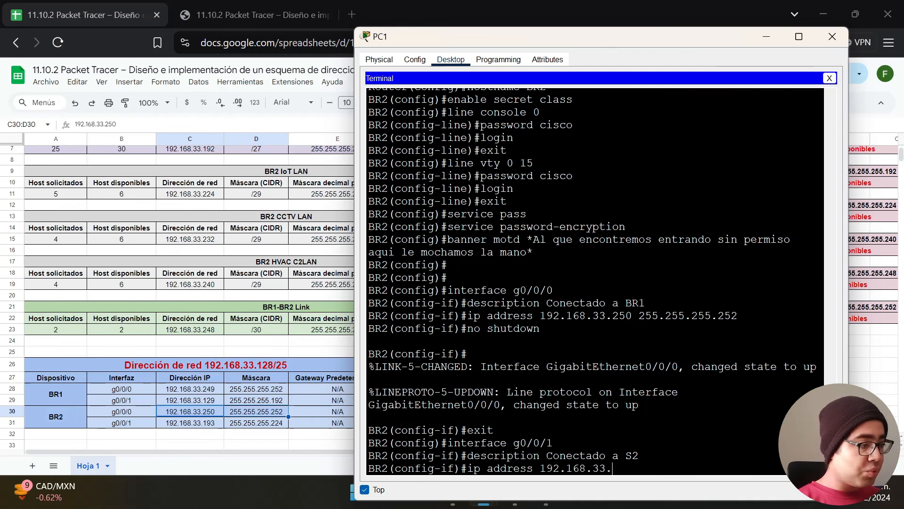
left_click_drag(201, 423, 254, 426)
left_click(657, 468)
type("193 255.255.2")
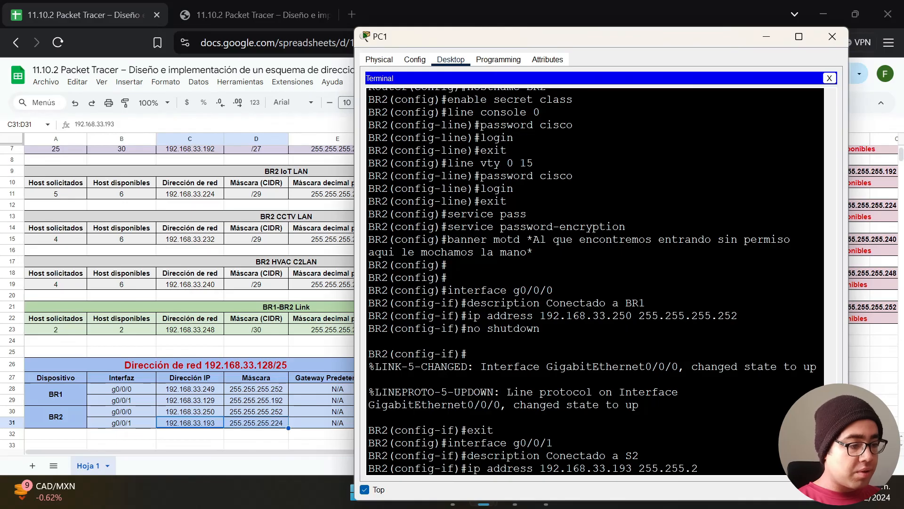
type("55.223")
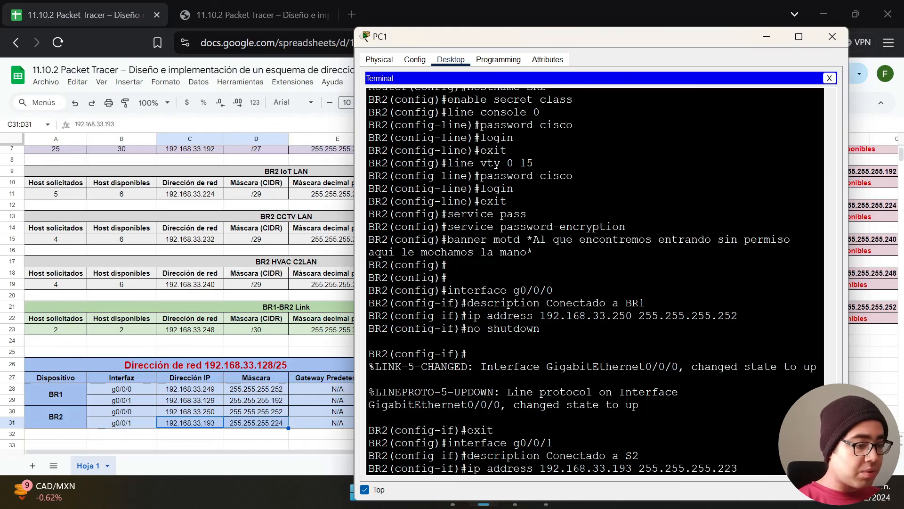
key("BackSpace")
type("4")
key("Return")
type("exz")
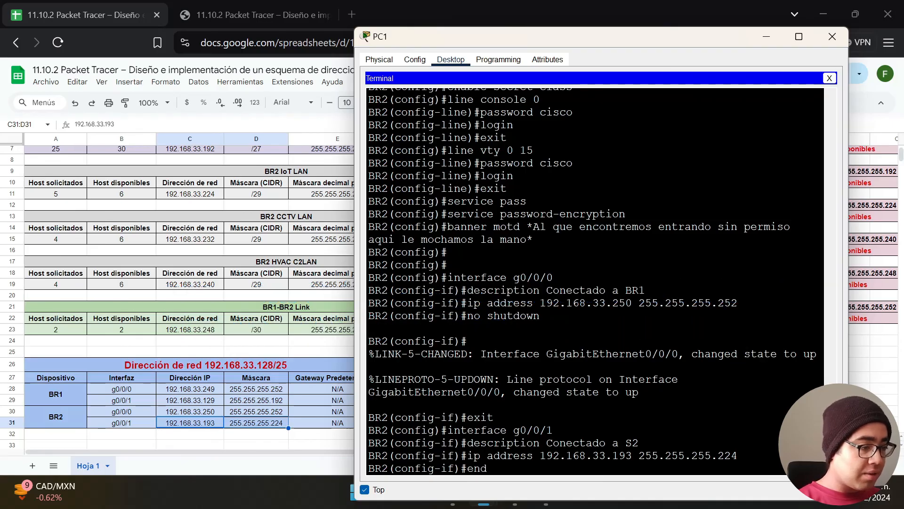
type("nd")
Leave configuration mode and copy running-config to startup-config.
key("Return")
type("copy run")
key("Tab")
type("star")
key("Tab")
key("Return")
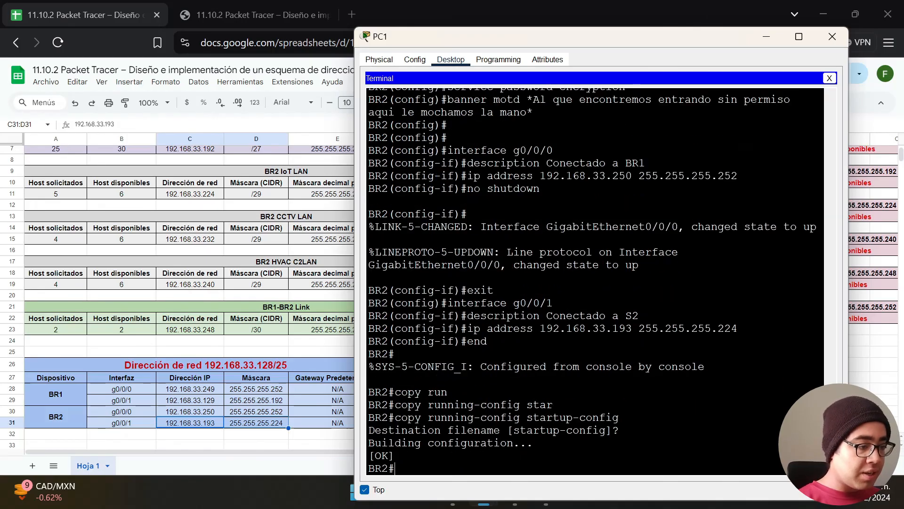
Check the activity's completion results in the main Packet Tracer window.
left_click(543, 491)
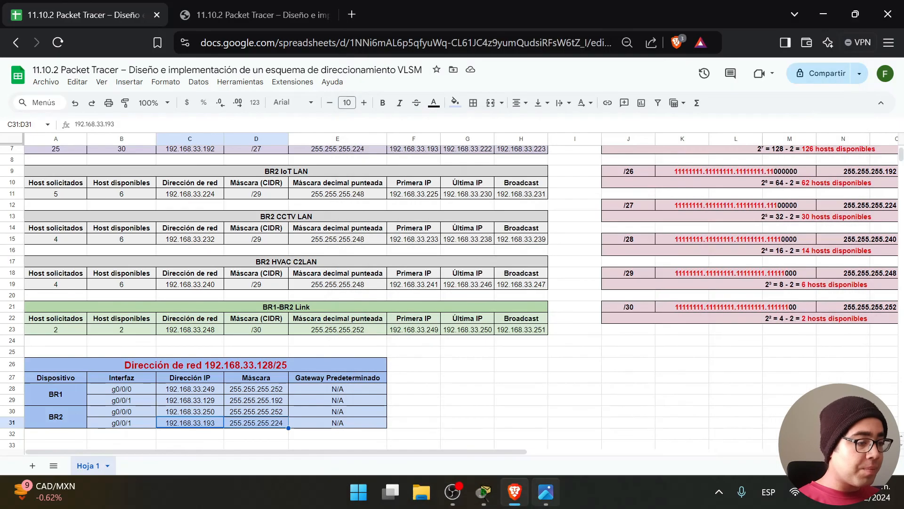
mouse_move(484, 491)
left_click(469, 435)
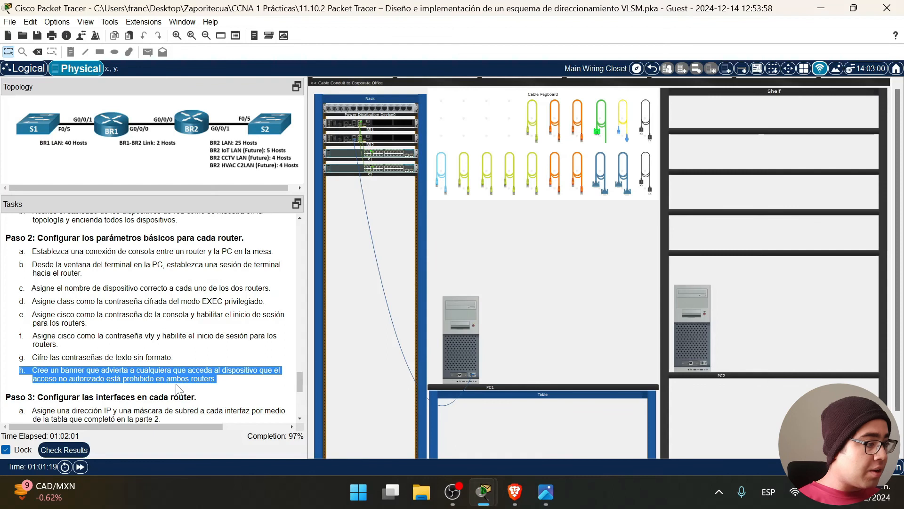
scroll(177, 389, "down", 3)
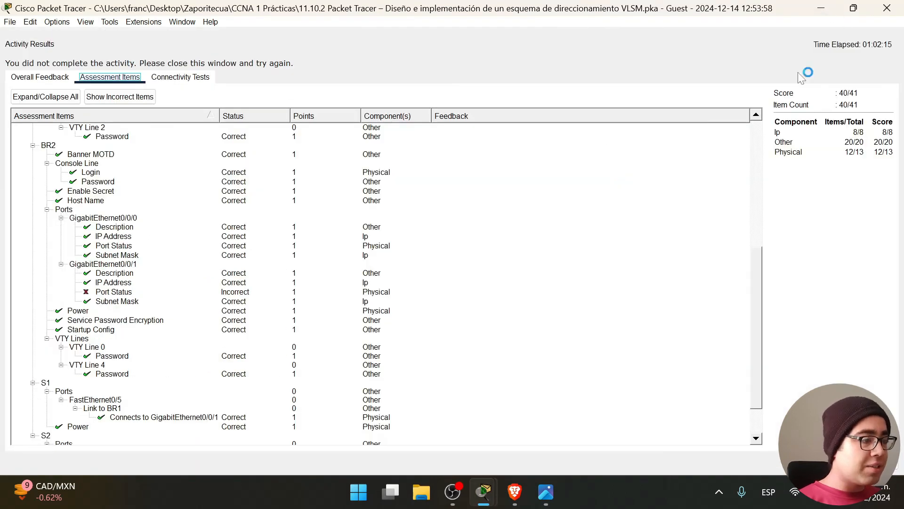
left_click(888, 7)
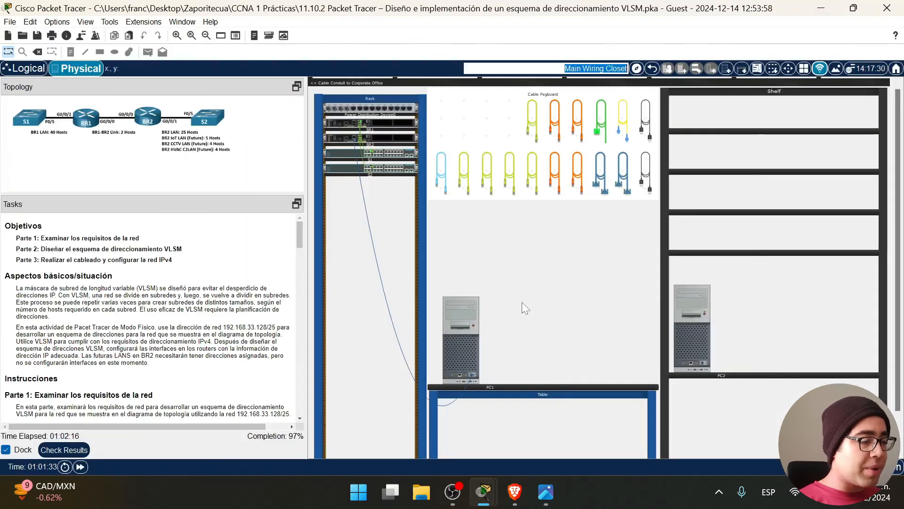
Reopen PC1's terminal and return to BR2's interface g0/0/1 configuration.
left_click(459, 355)
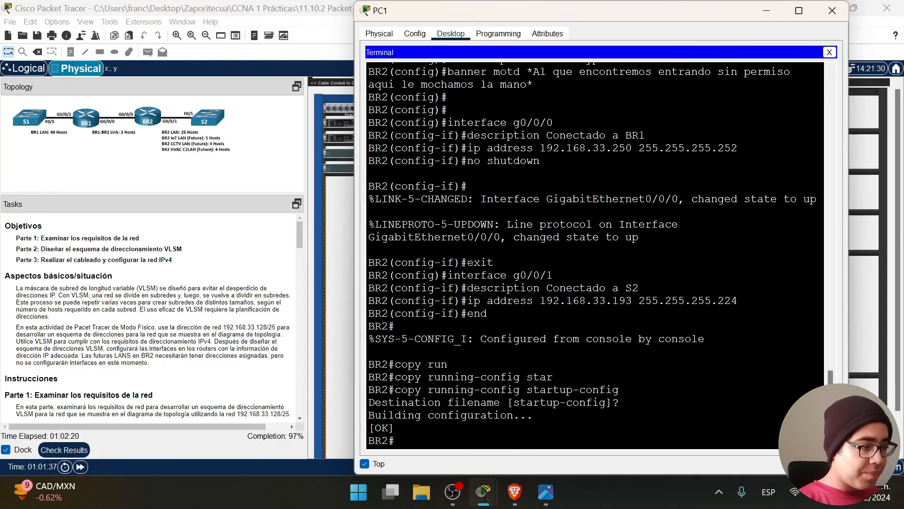
type("configure terminal")
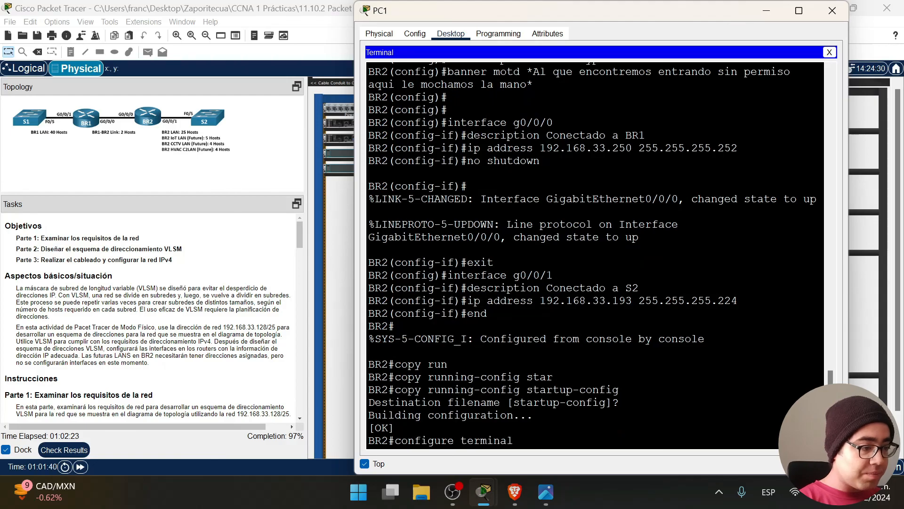
key("Return")
type("interface g0")
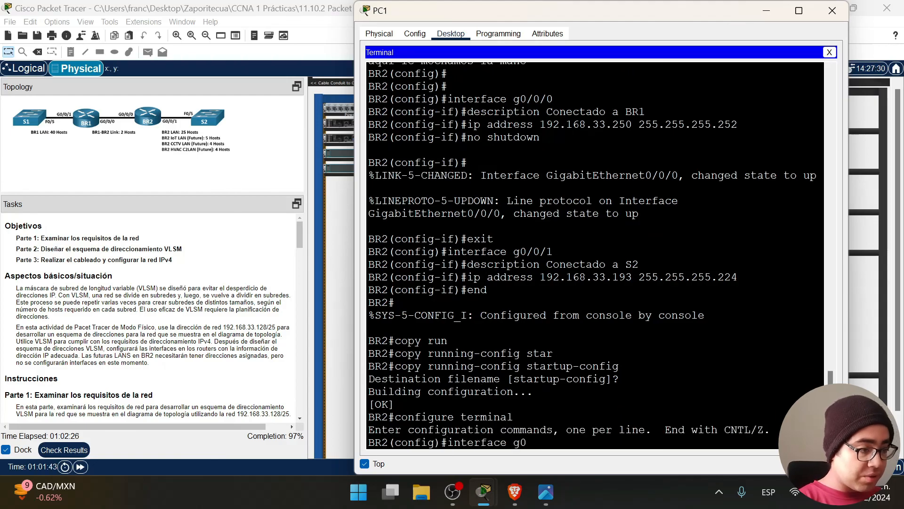
type("/0/1")
key("Return")
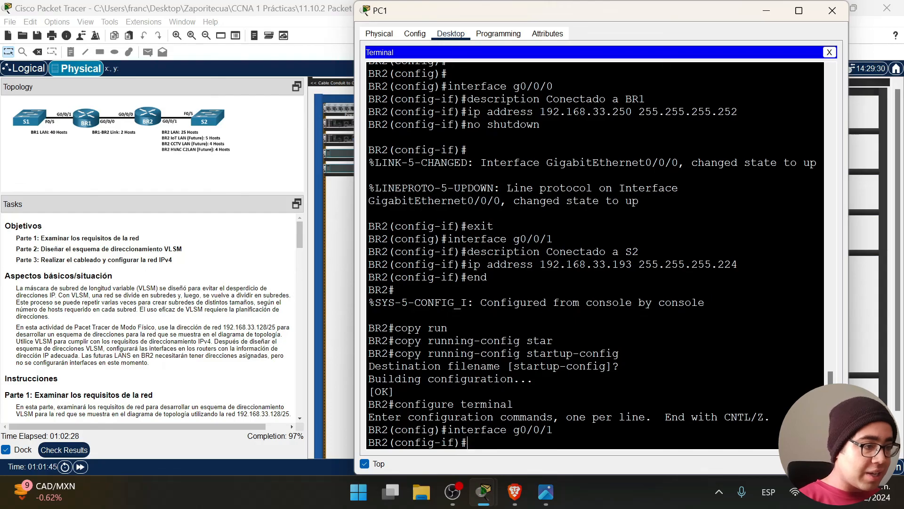
left_click_drag(488, 277, 369, 227)
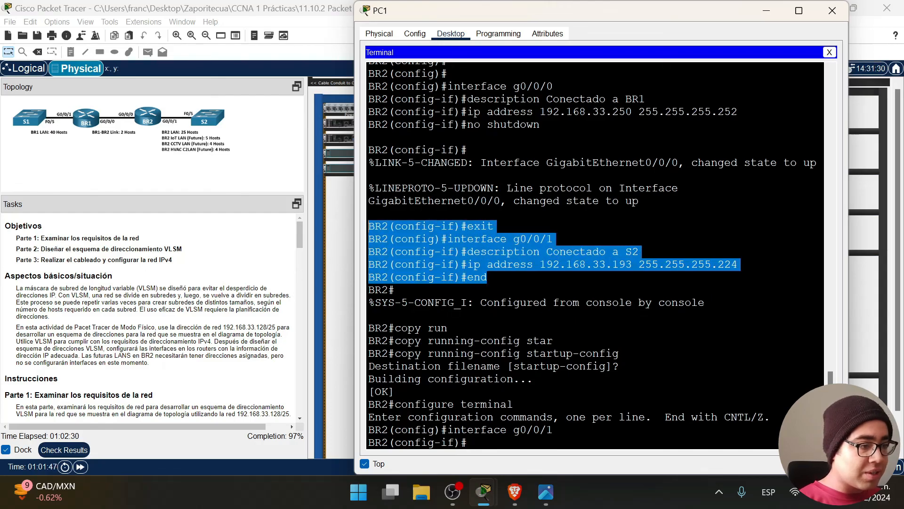